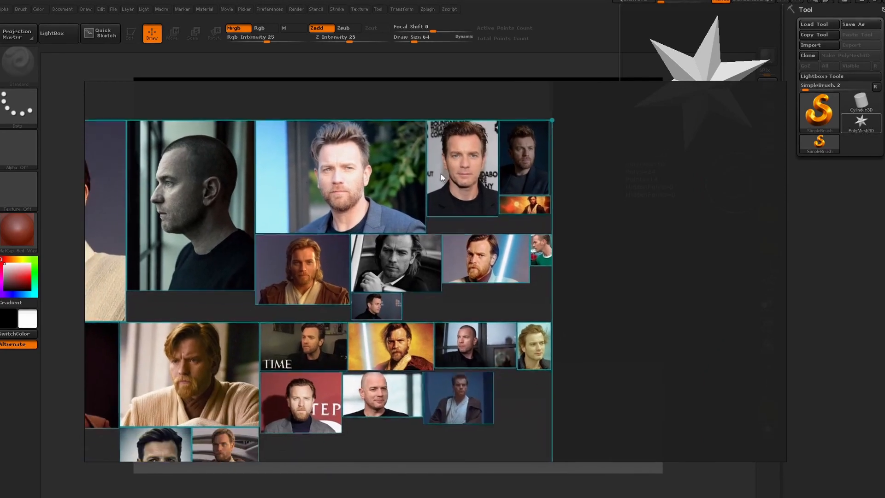
# Step: Examine the front-facing portrait on the reference board up close, and move the board off the canvas
pyautogui.moveTo(530, 148); pyautogui.dragTo(401, 220, button='middle')
pyautogui.scroll(6, 398, 195)
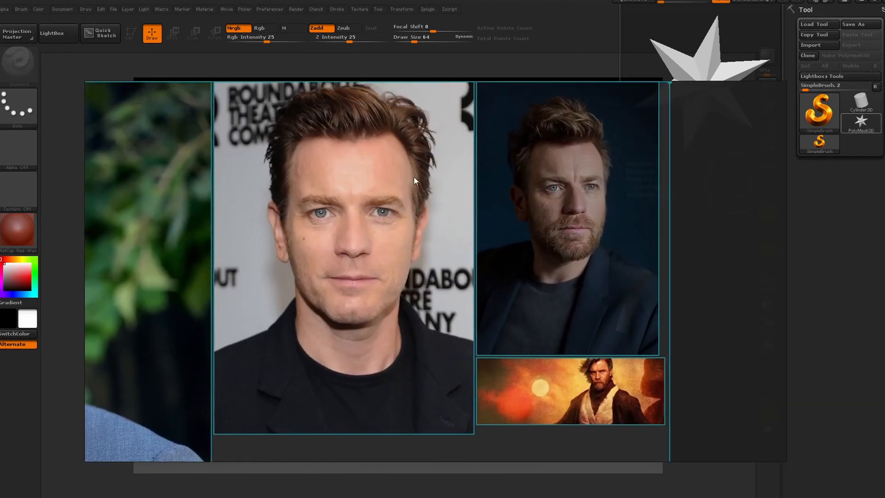
pyautogui.scroll(-4, 455, 158)
pyautogui.moveTo(394, 165); pyautogui.dragTo(884, 122, button='right')
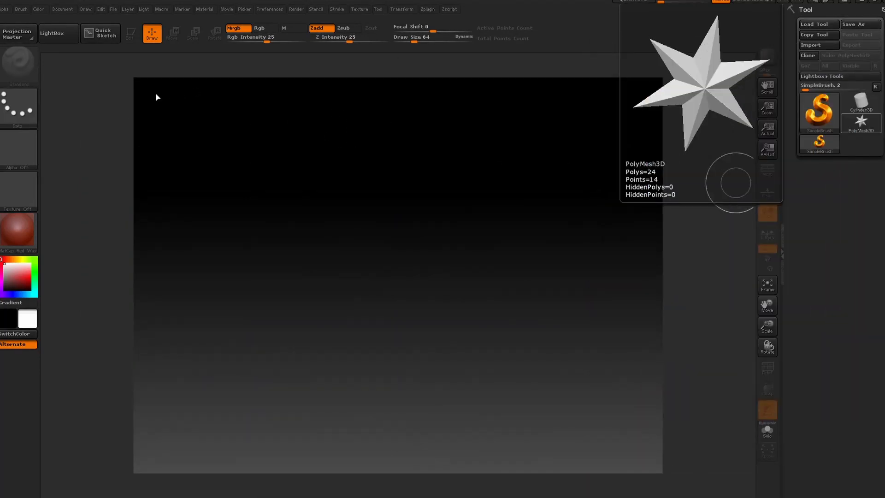
# Step: Resize the document to 1920 wide by 1080 high with the proportion lock off
pyautogui.click(57, 10)
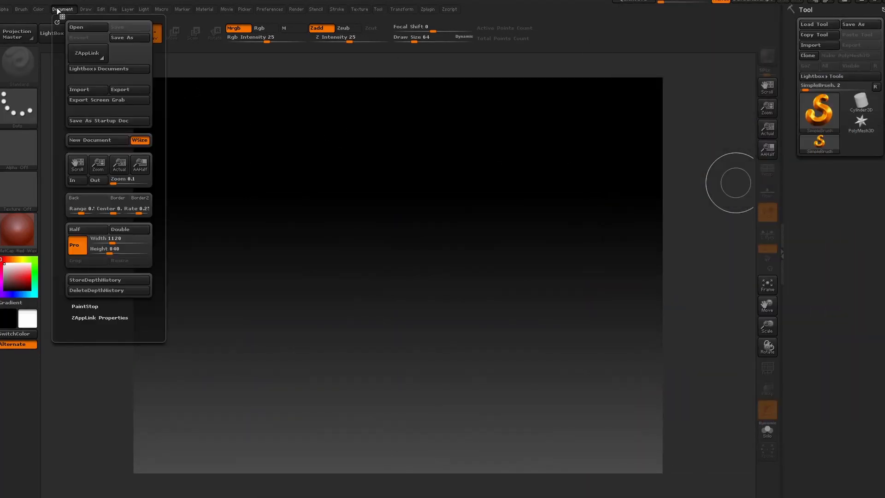
pyautogui.click(96, 244)
pyautogui.write('1920')
pyautogui.press('Return')
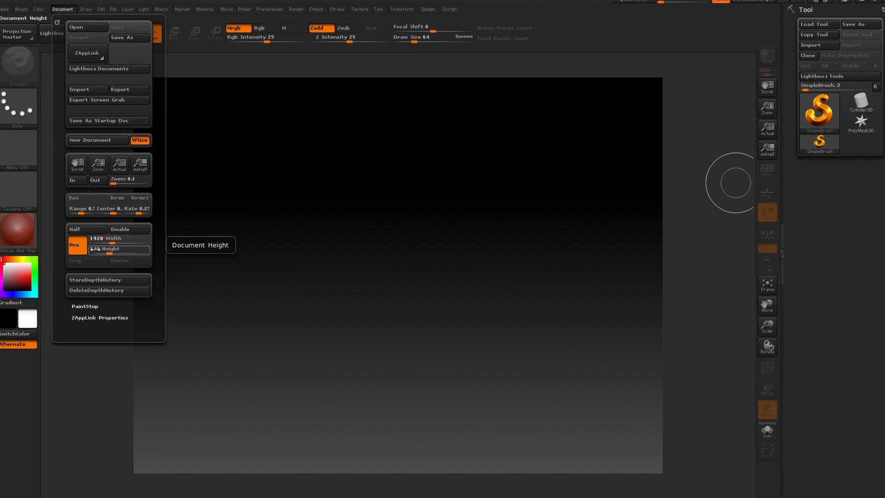
pyautogui.click(96, 249)
pyautogui.write('1')
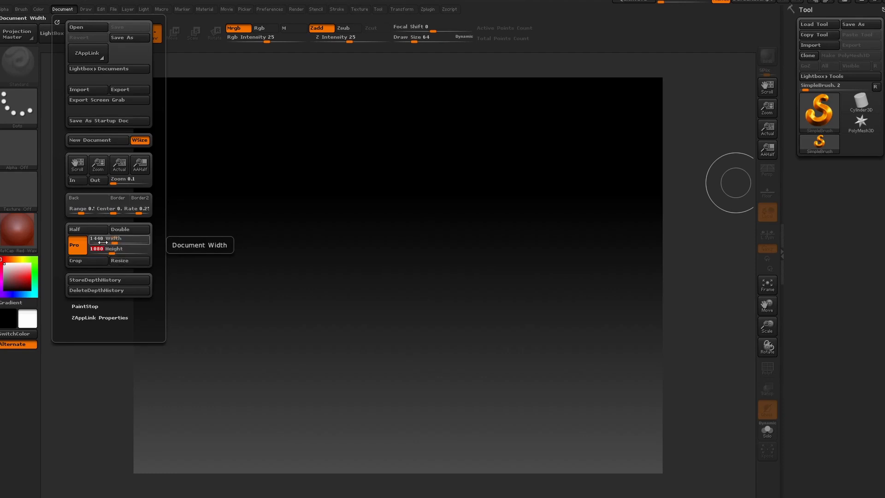
pyautogui.click(95, 238)
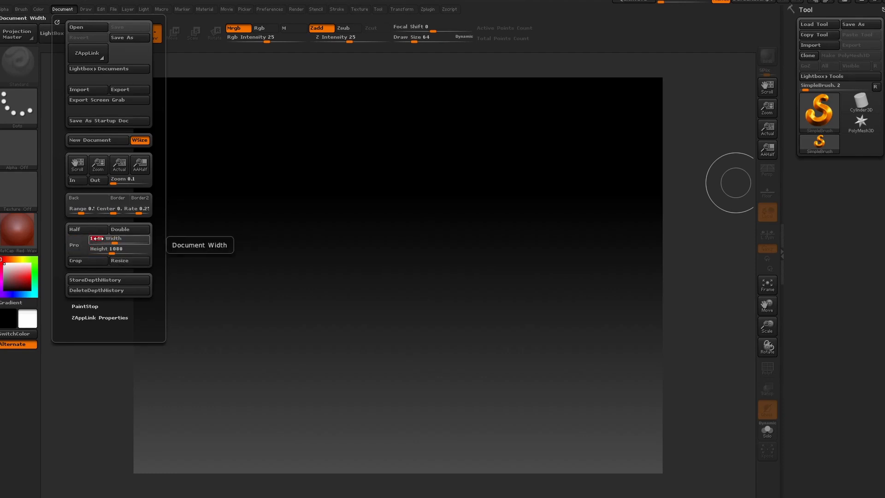
pyautogui.click(116, 260)
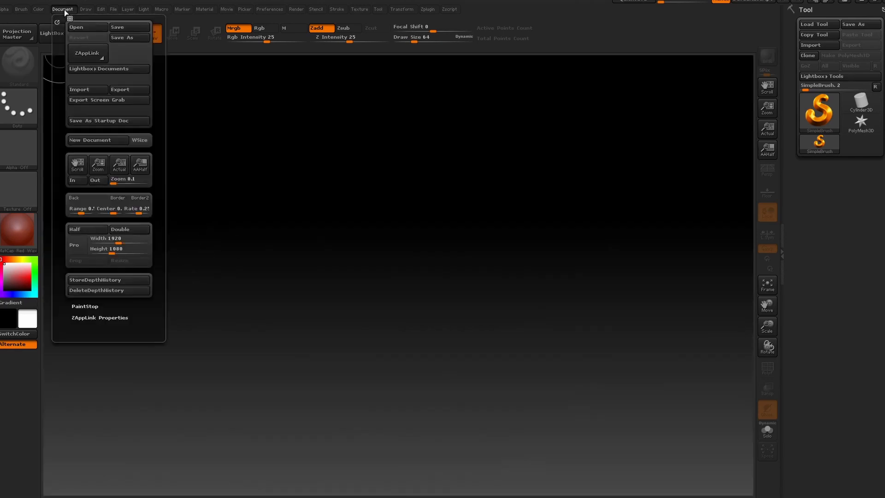
# Step: Set the document's background gradient Range to 0 for a flat backdrop
pyautogui.click(84, 10)
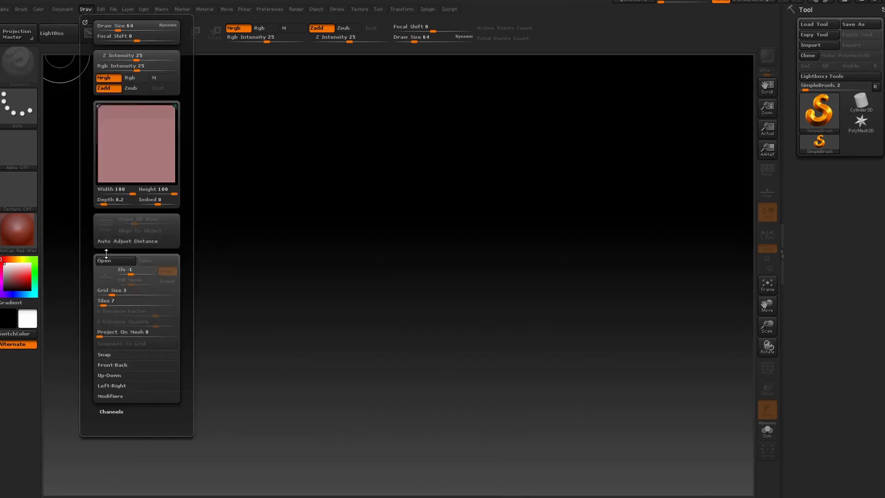
pyautogui.click(60, 9)
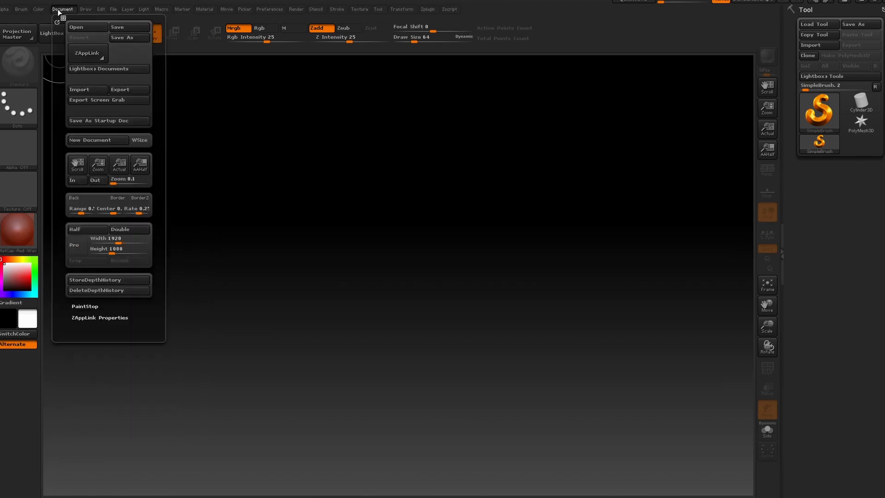
pyautogui.moveTo(80, 211); pyautogui.dragTo(65, 209)
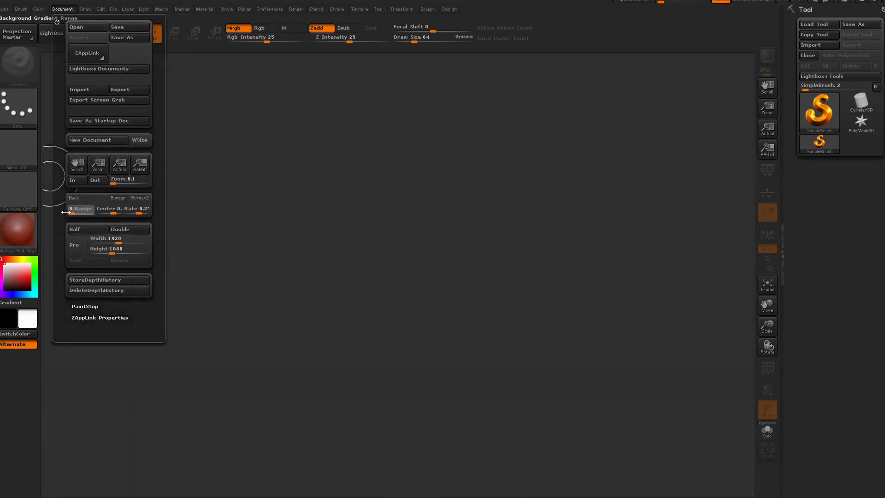
pyautogui.moveTo(767, 109); pyautogui.dragTo(769, 105)
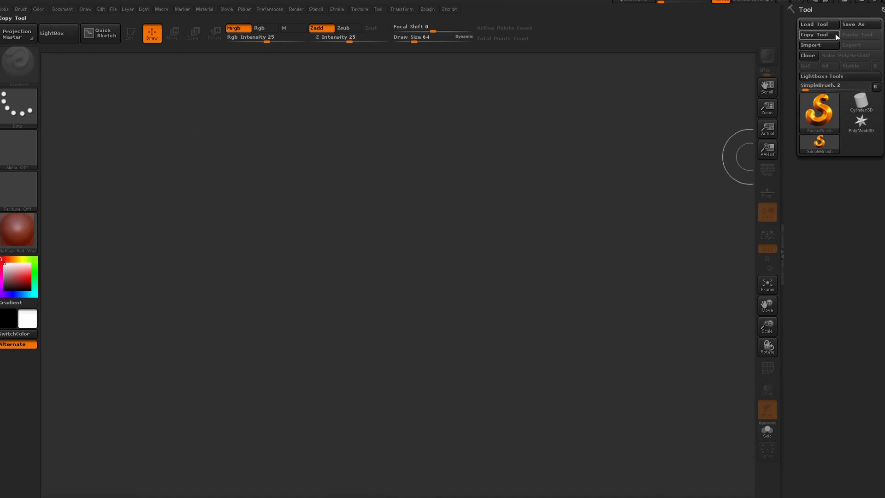
# Step: Place the PolyMesh3D star in the middle of the canvas and switch it to Edit mode
pyautogui.click(860, 121)
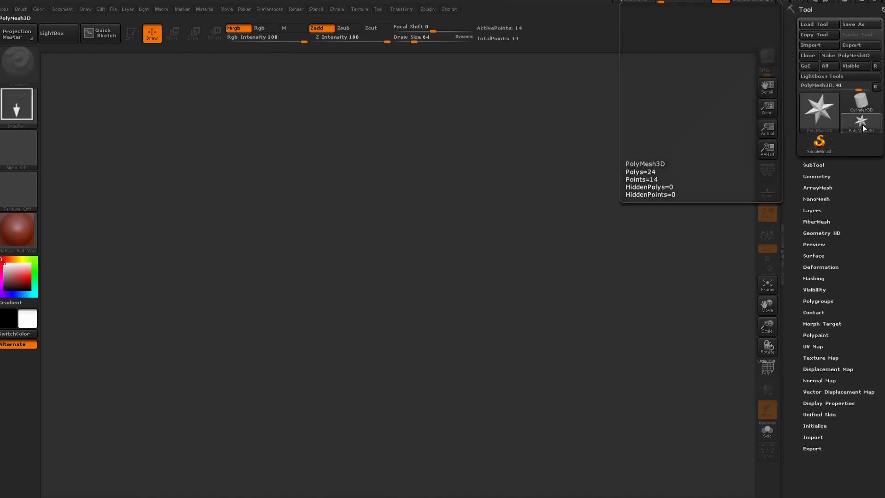
pyautogui.moveTo(391, 268)
pyautogui.mouseDown()
pyautogui.moveTo(510, 292)
pyautogui.moveTo(625, 366)
pyautogui.mouseUp()
pyautogui.press('t')
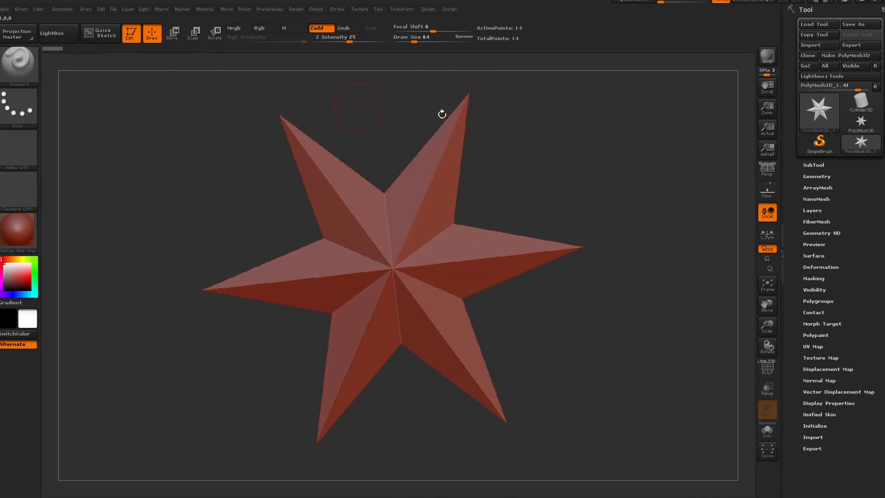
# Step: Import the VM_Head_Basemesh head in place of the star, orient it to face front, and apply the gray MatCap material
pyautogui.click(819, 45)
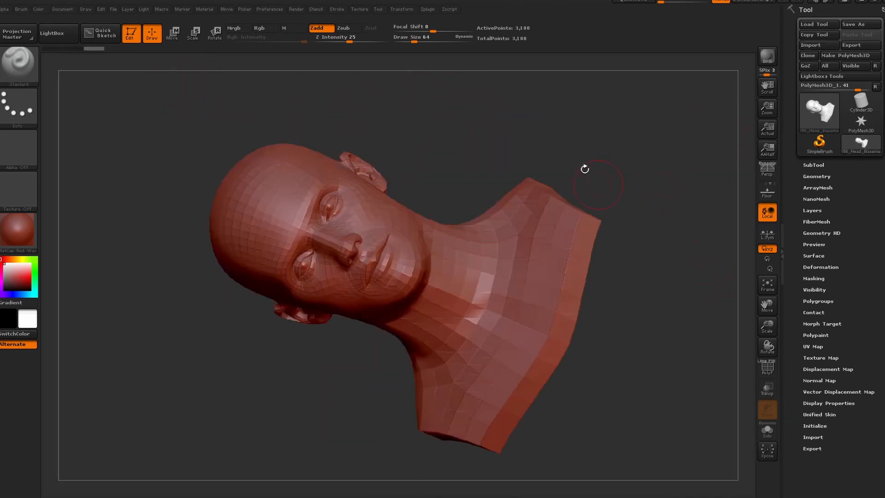
pyautogui.moveTo(584, 168); pyautogui.dragTo(606, 269)
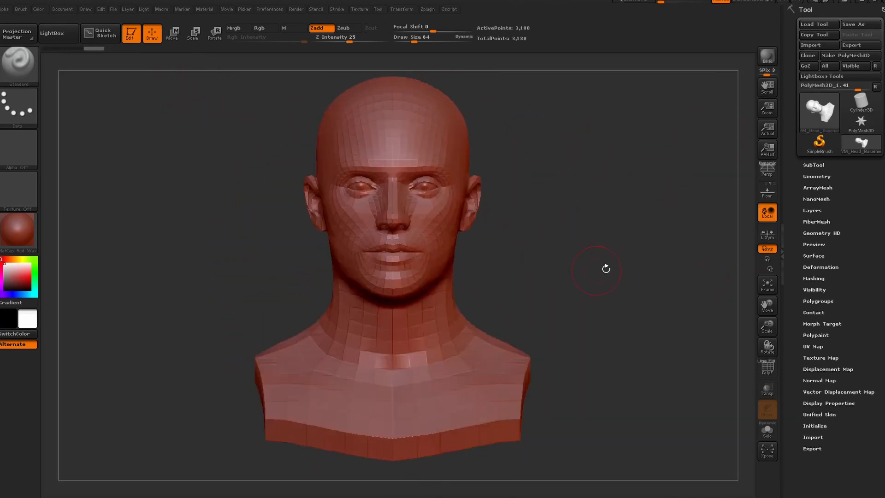
pyautogui.click(22, 230)
pyautogui.click(445, 275)
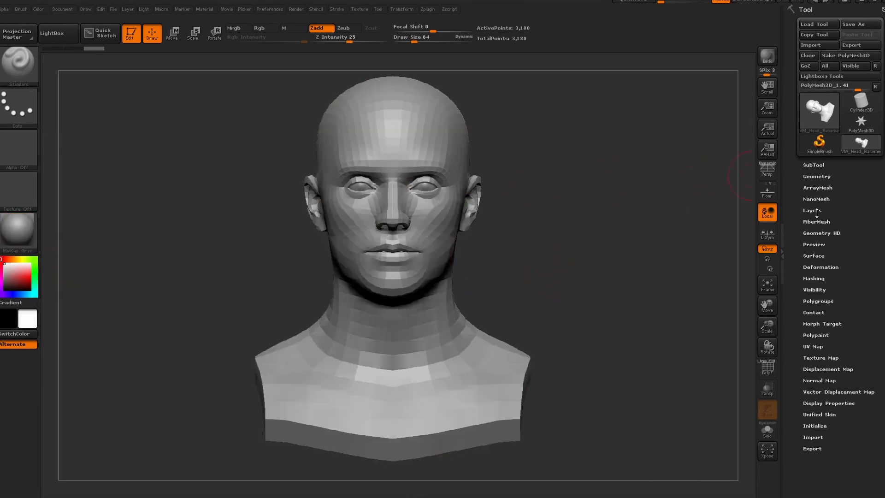
# Step: Inspect the head's polygroups in wireframe and split the groups so the eyes become a separate subtool
pyautogui.click(767, 368)
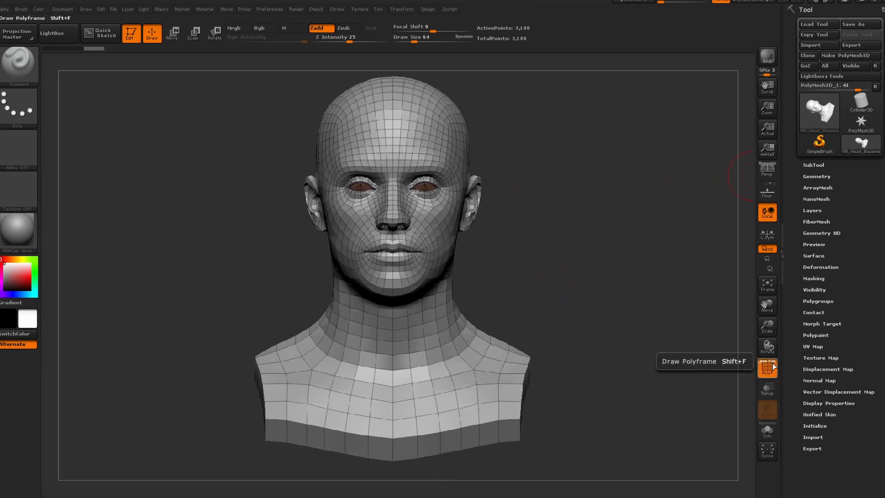
pyautogui.click(767, 367)
pyautogui.click(813, 164)
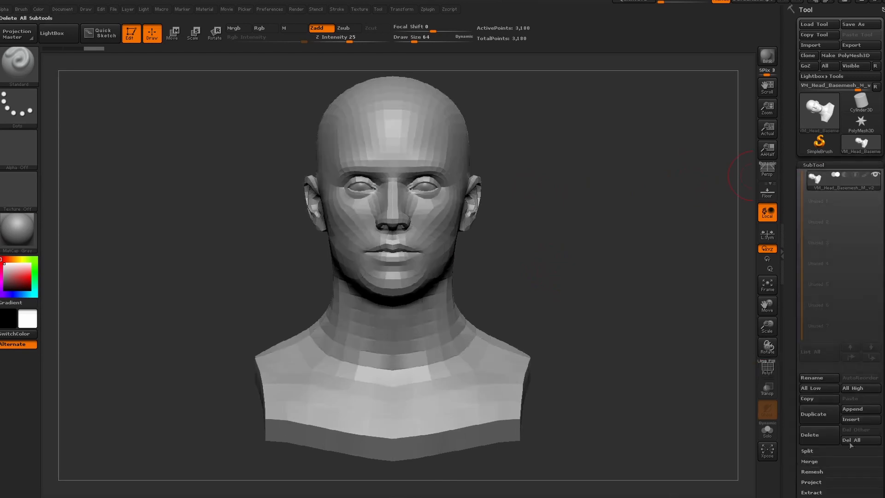
pyautogui.click(858, 461)
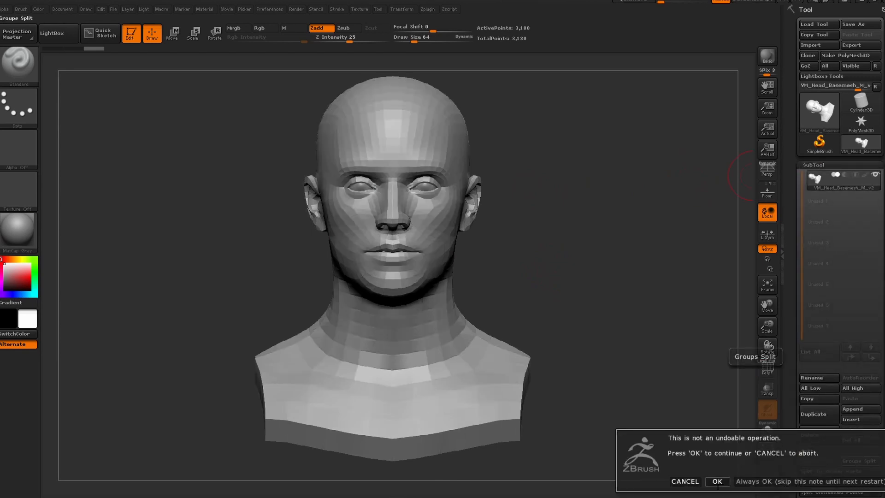
pyautogui.click(717, 482)
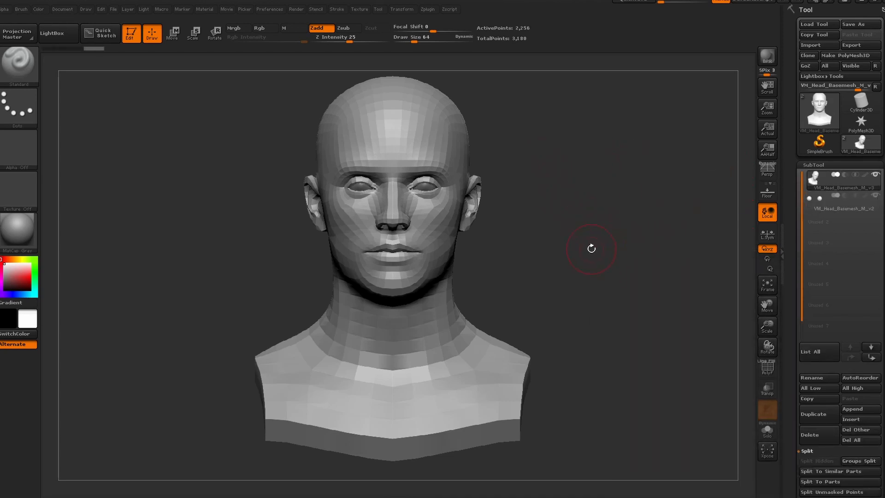
# Step: Import the Ewan_McGregor image from the EwanMcgregor reference folder as a texture and add it to Spotlight
pyautogui.moveTo(535, 219); pyautogui.dragTo(675, 171)
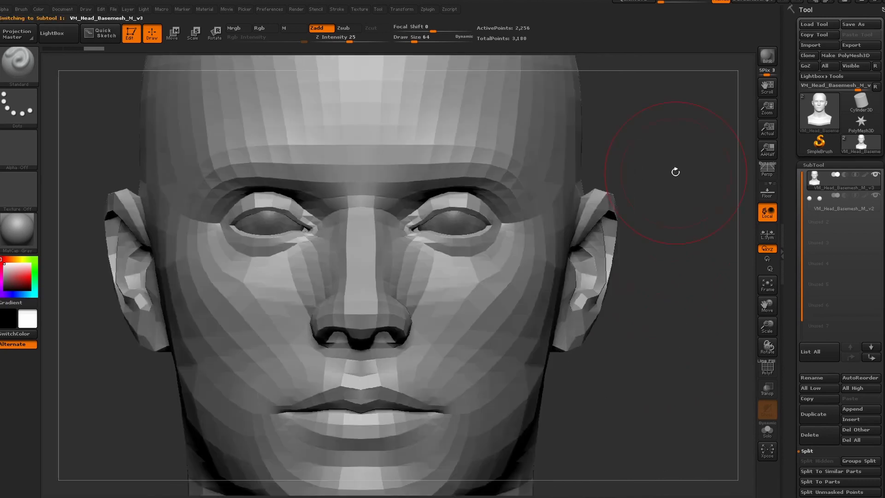
pyautogui.click(363, 10)
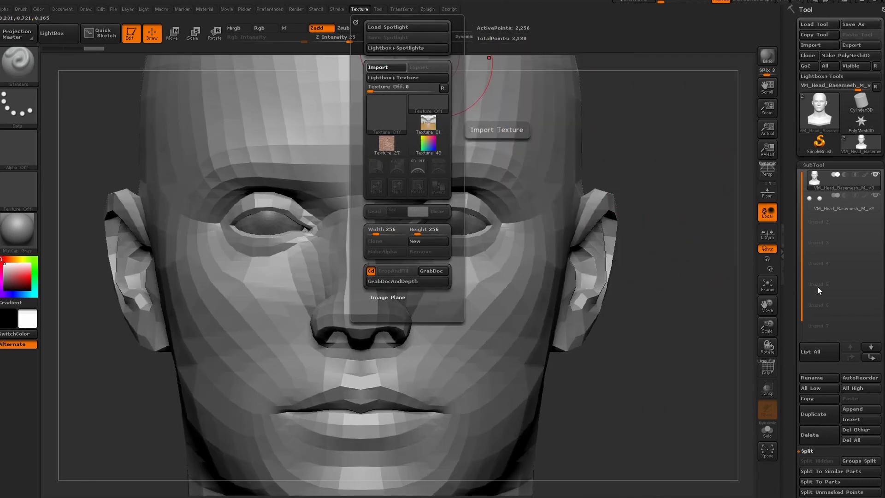
pyautogui.click(386, 67)
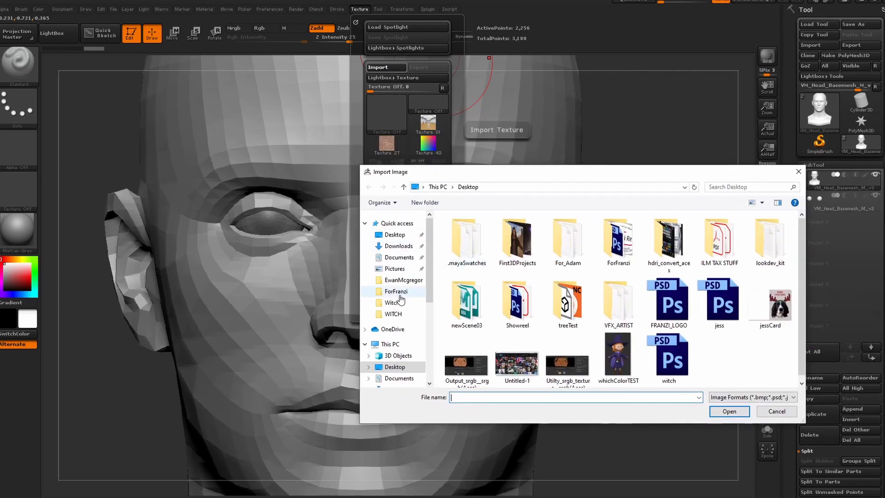
pyautogui.click(403, 280)
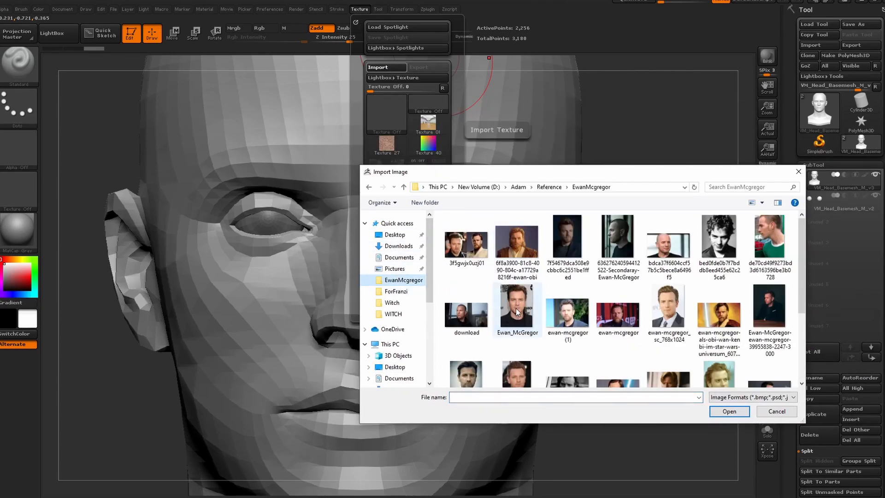
pyautogui.click(733, 413)
pyautogui.click(364, 10)
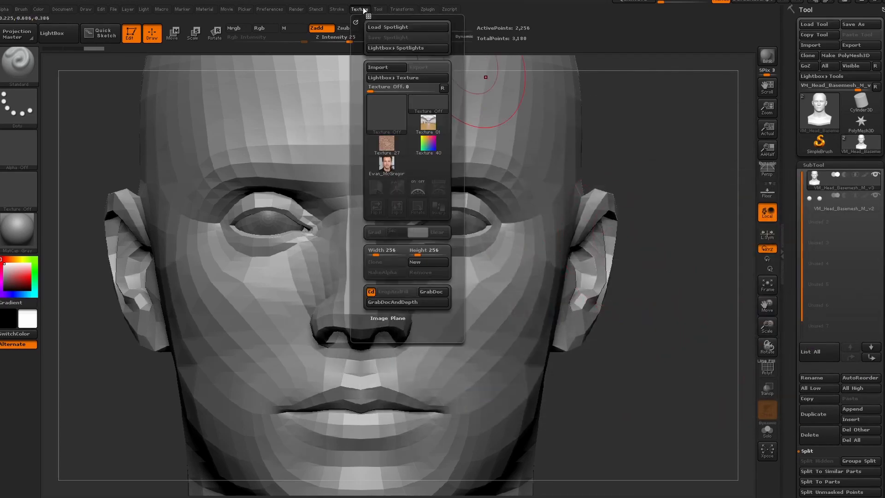
pyautogui.moveTo(395, 165)
pyautogui.click(438, 188)
pyautogui.click(68, 36)
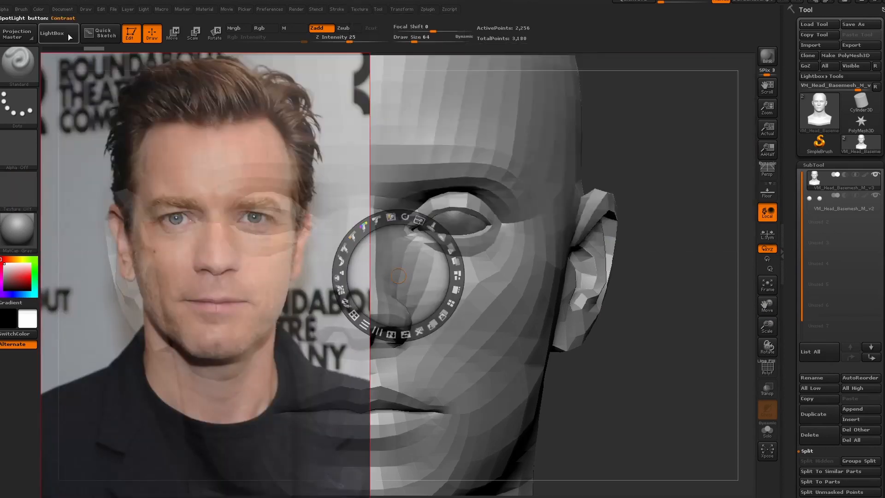
# Step: Position the Spotlight portrait over the head, enlarge it and adjust its opacity so the model shows through
pyautogui.click(104, 187)
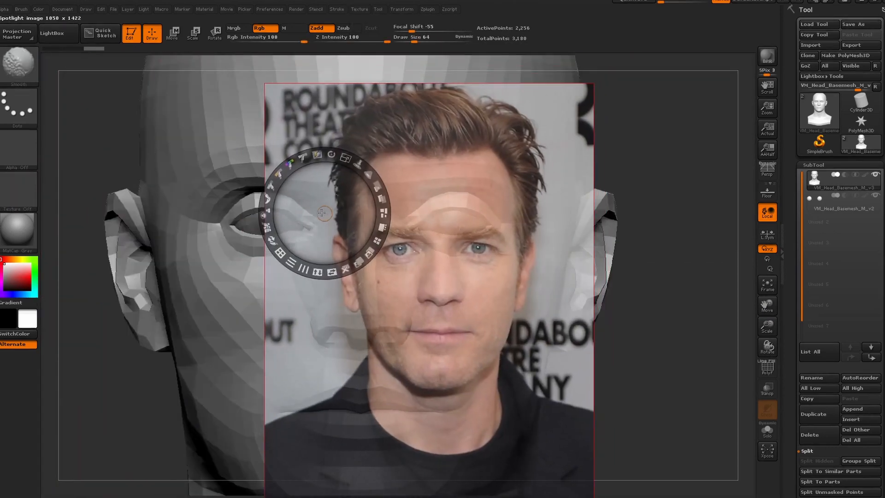
pyautogui.moveTo(326, 152)
pyautogui.mouseDown()
pyautogui.moveTo(628, 142)
pyautogui.moveTo(571, 147)
pyautogui.moveTo(565, 122)
pyautogui.mouseUp()
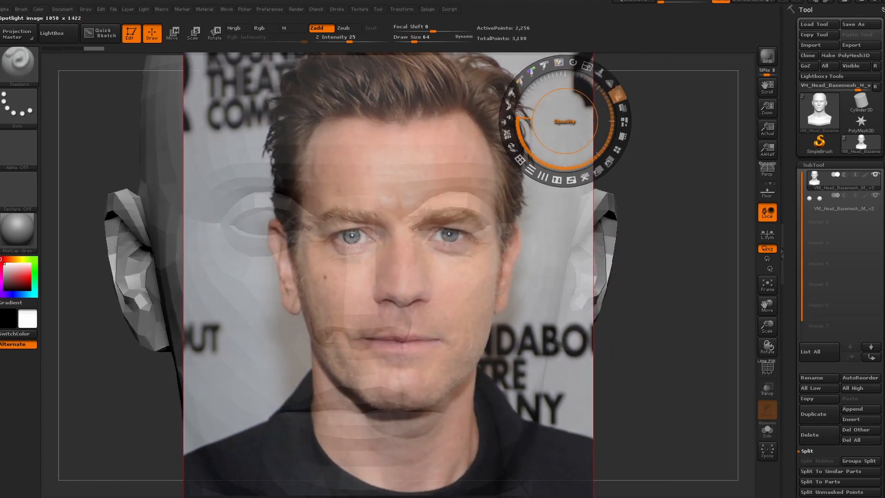
pyautogui.moveTo(104, 137); pyautogui.dragTo(107, 137)
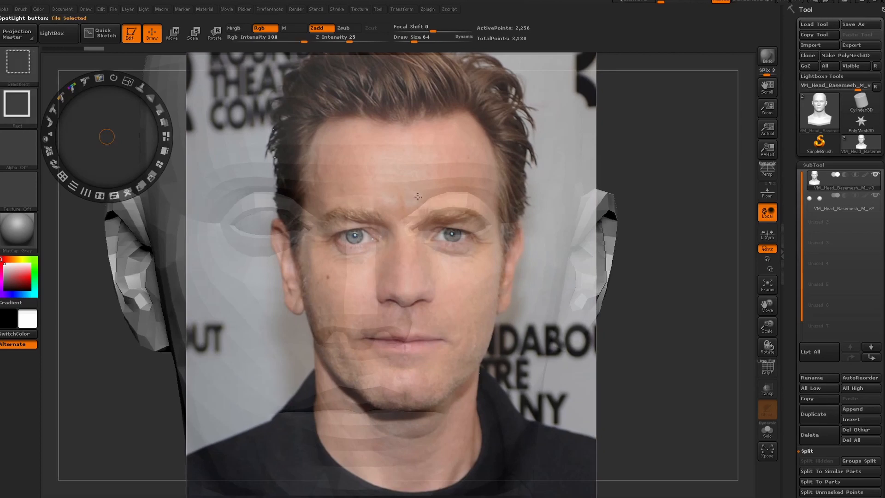
# Step: Undo the last Spotlight adjustments, enlarge the portrait over the head again, and leave Spotlight editing
pyautogui.hotkey('ctrl', 'shift', 'z')
pyautogui.hotkey('ctrl', 'shift', 'z')
pyautogui.hotkey('ctrl', 'shift', 'z')
pyautogui.hotkey('ctrl', 'shift', 'z')
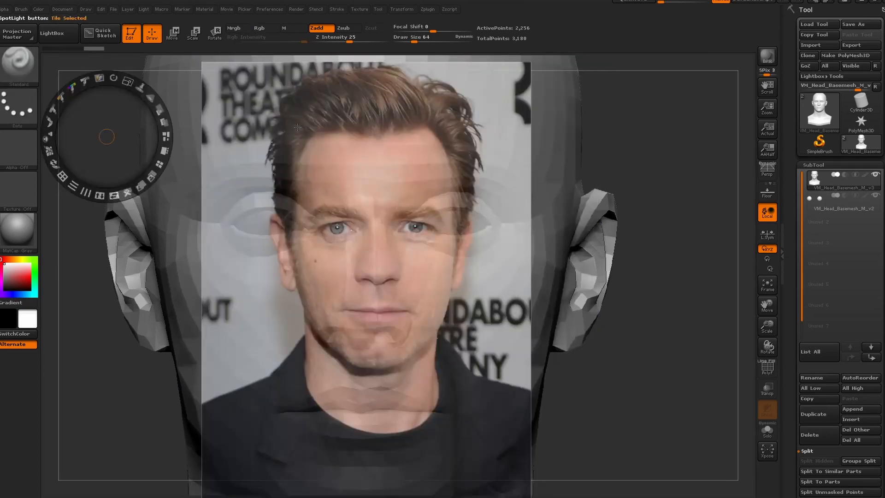
pyautogui.moveTo(127, 81)
pyautogui.mouseDown()
pyautogui.moveTo(146, 91)
pyautogui.moveTo(139, 87)
pyautogui.mouseUp()
pyautogui.keyDown('shift'); pyautogui.moveTo(649, 289); pyautogui.dragTo(582, 282); pyautogui.keyUp('shift')
pyautogui.press('z')
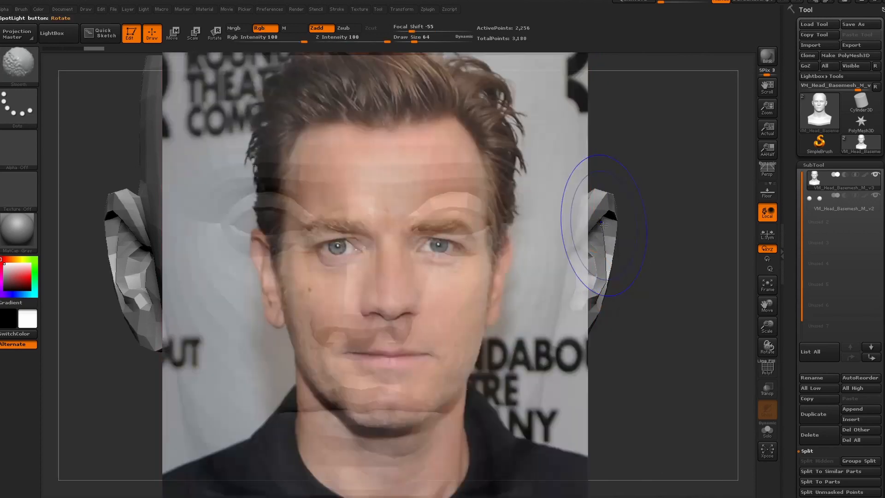
# Step: Hide the portrait overlay and turn on perspective with a much lower camera Angle of View
pyautogui.hotkey('shift', 'z')
pyautogui.moveTo(667, 181); pyautogui.dragTo(662, 203)
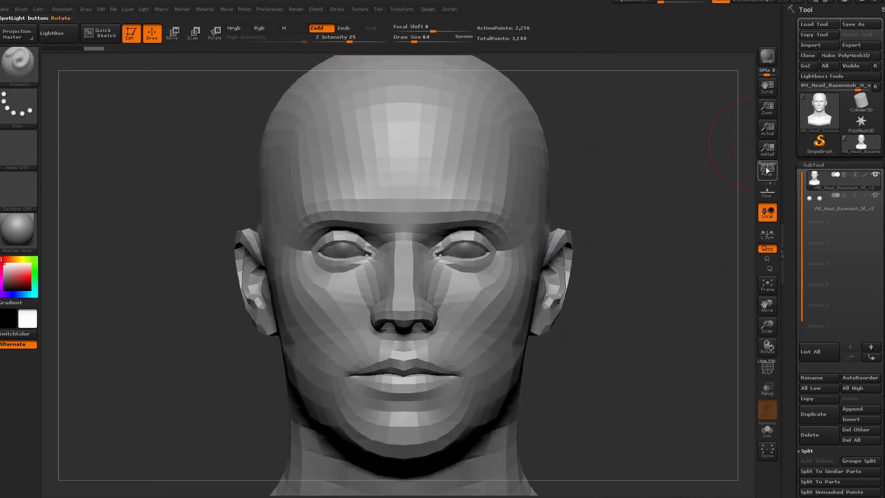
pyautogui.click(767, 170)
pyautogui.click(85, 9)
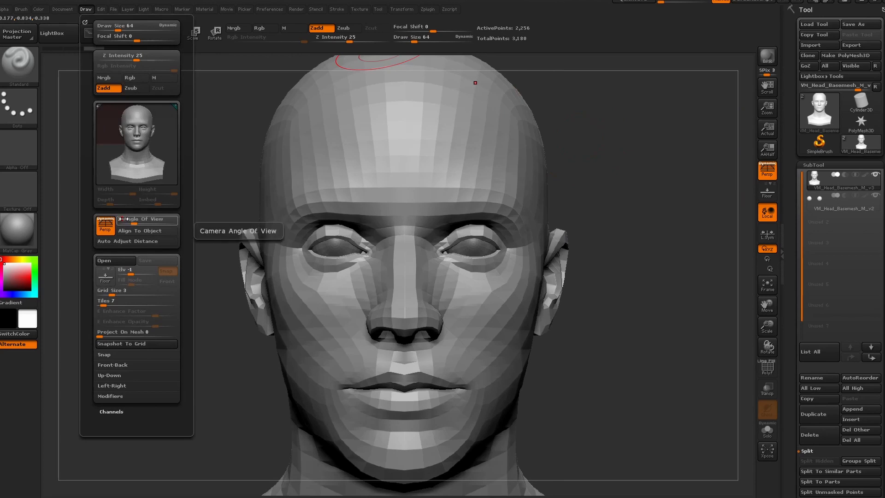
pyautogui.moveTo(123, 219); pyautogui.dragTo(120, 219)
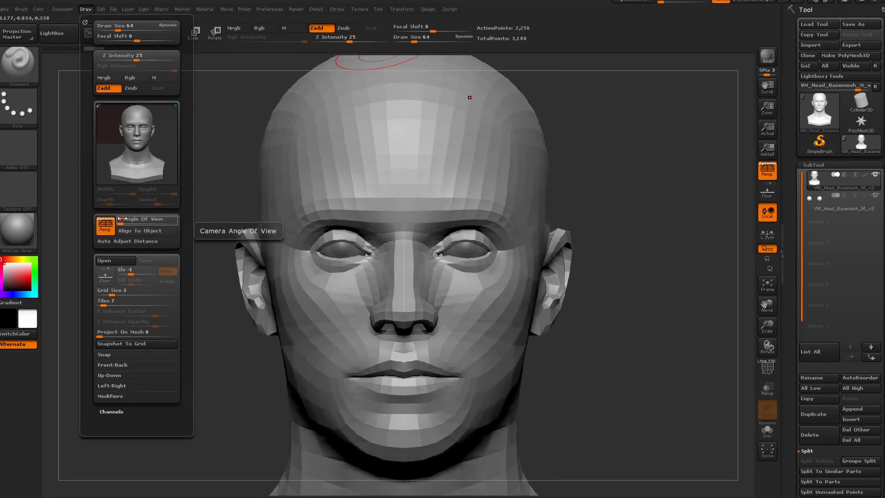
pyautogui.moveTo(632, 191); pyautogui.dragTo(687, 186)
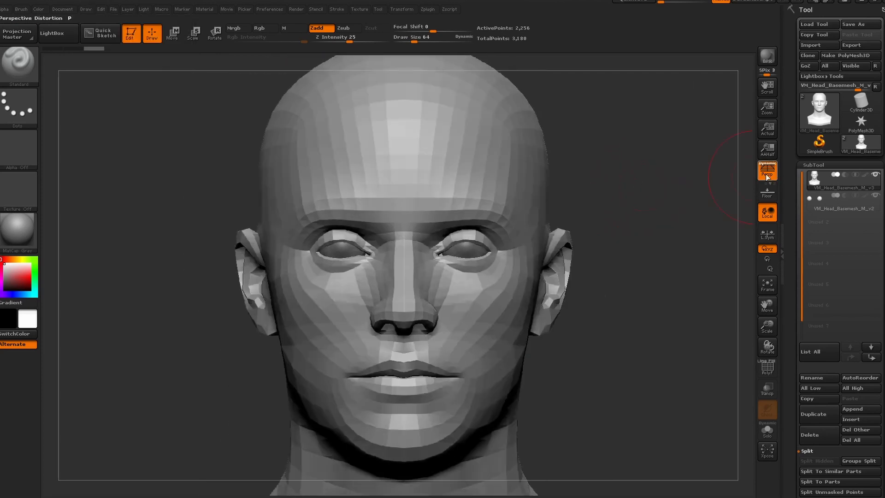
# Step: Show the portrait overlay and scale, shift and turn the head view to line it up with the face in the photo
pyautogui.click(60, 9)
pyautogui.moveTo(87, 12)
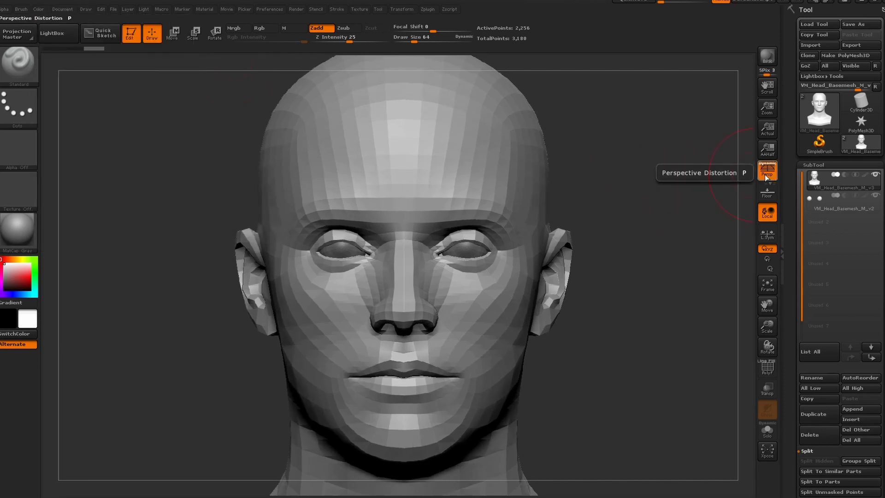
pyautogui.hotkey('shift', 'z')
pyautogui.hotkey('shift', 'z')
pyautogui.hotkey('shift', 'z')
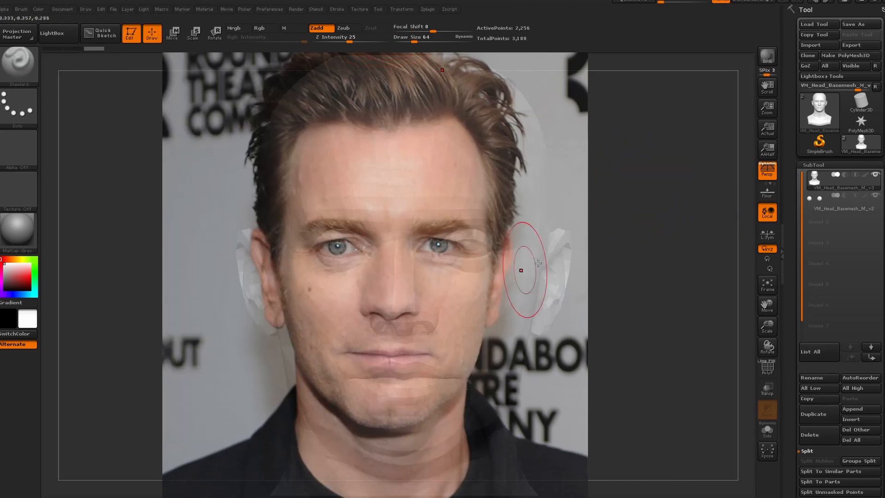
pyautogui.hotkey('shift', 'z')
pyautogui.moveTo(635, 251)
pyautogui.keyDown('alt'); pyautogui.mouseDown()
pyautogui.moveTo(615, 253)
pyautogui.moveTo(618, 244)
pyautogui.mouseUp(); pyautogui.keyUp('alt')
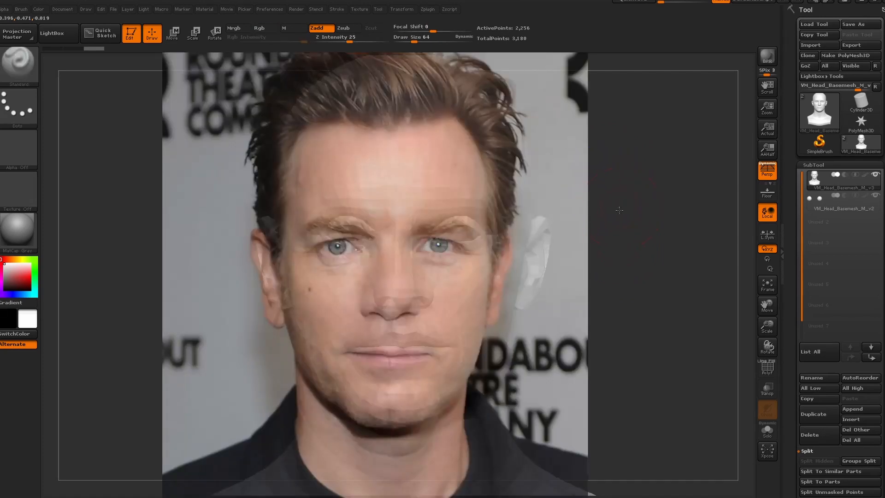
pyautogui.moveTo(603, 218); pyautogui.dragTo(596, 216)
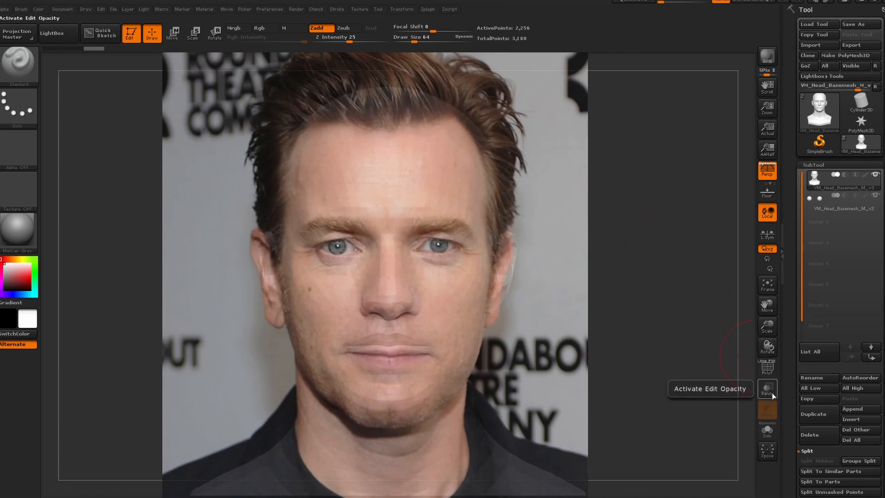
# Step: Try the Framer04 material, switch to Outline for a clearer silhouette, and nudge the head into place under the portrait
pyautogui.click(17, 230)
pyautogui.click(570, 314)
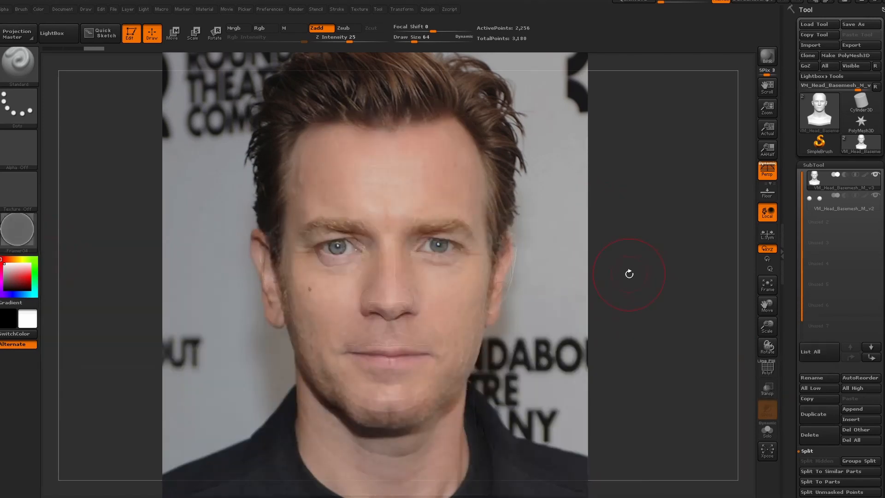
pyautogui.click(20, 235)
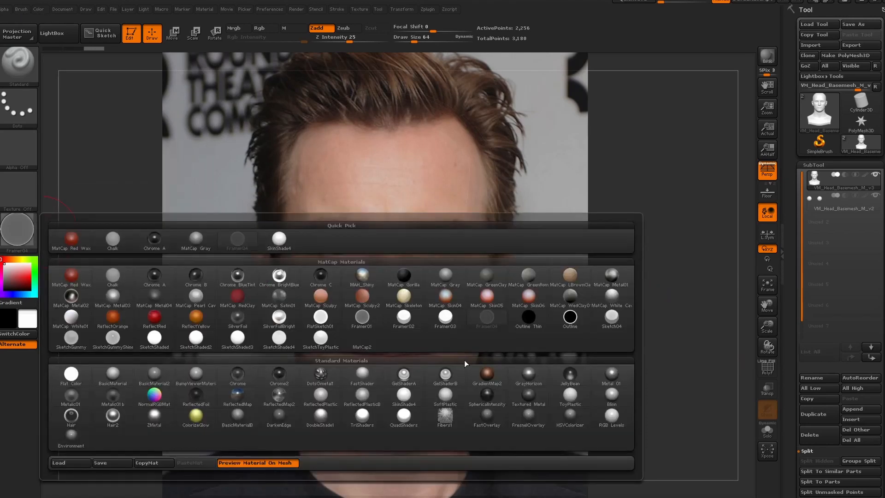
pyautogui.click(570, 319)
pyautogui.keyDown('alt'); pyautogui.moveTo(647, 272); pyautogui.dragTo(656, 274); pyautogui.keyUp('alt')
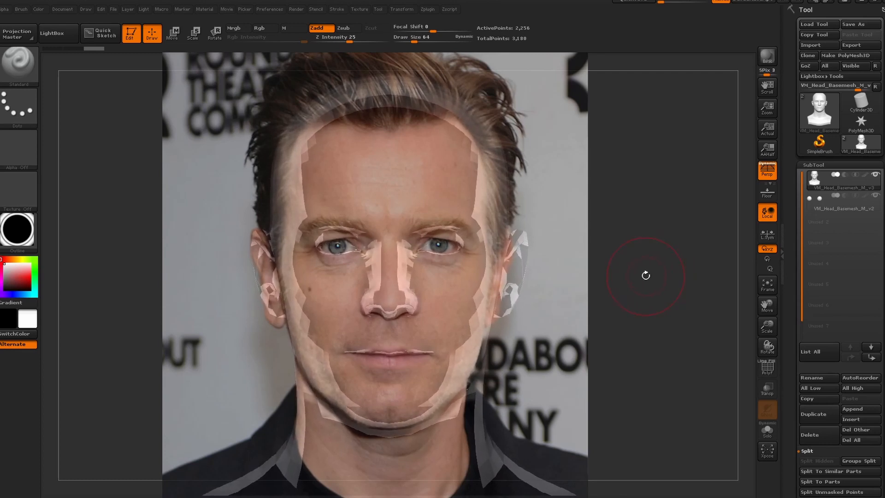
# Step: Toggle the portrait overlay for comparison and fine-tune the head's position and rotation against the facial features
pyautogui.hotkey('shift', 'z')
pyautogui.hotkey('shift', 'z')
pyautogui.hotkey('shift', 'z')
pyautogui.hotkey('shift', 'z')
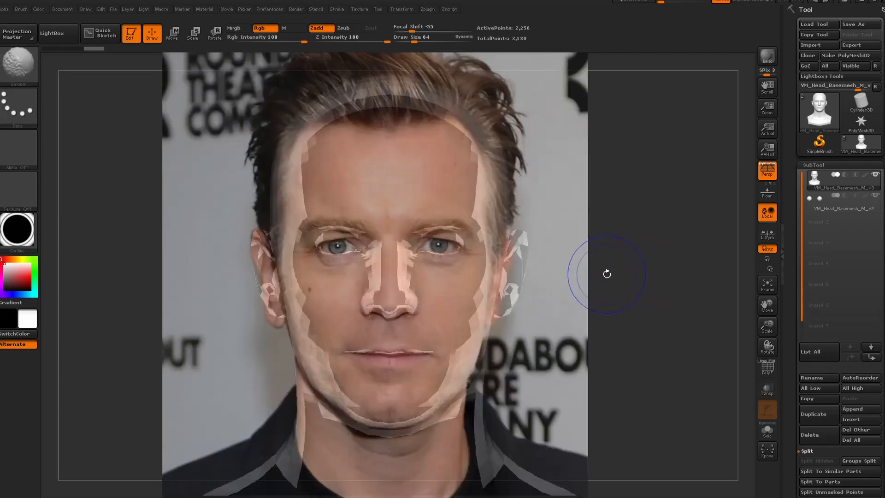
pyautogui.keyDown('alt'); pyautogui.moveTo(606, 273); pyautogui.dragTo(577, 298); pyautogui.keyUp('alt')
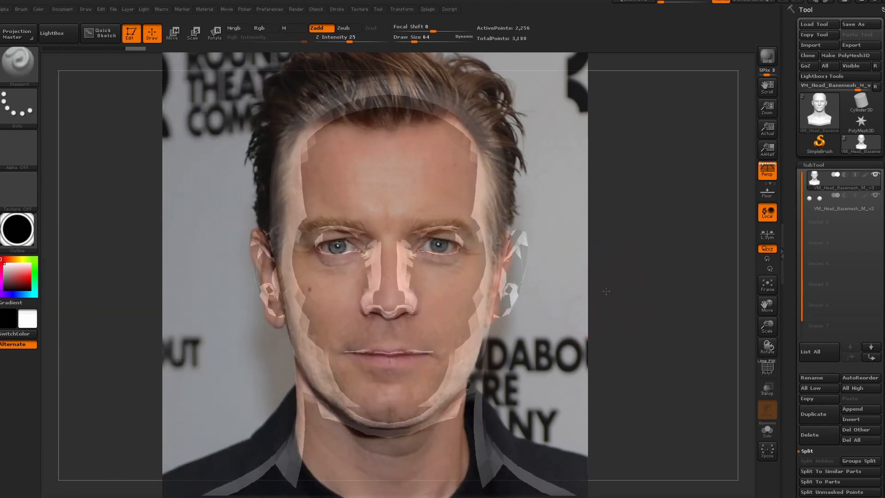
pyautogui.moveTo(606, 291); pyautogui.dragTo(602, 290)
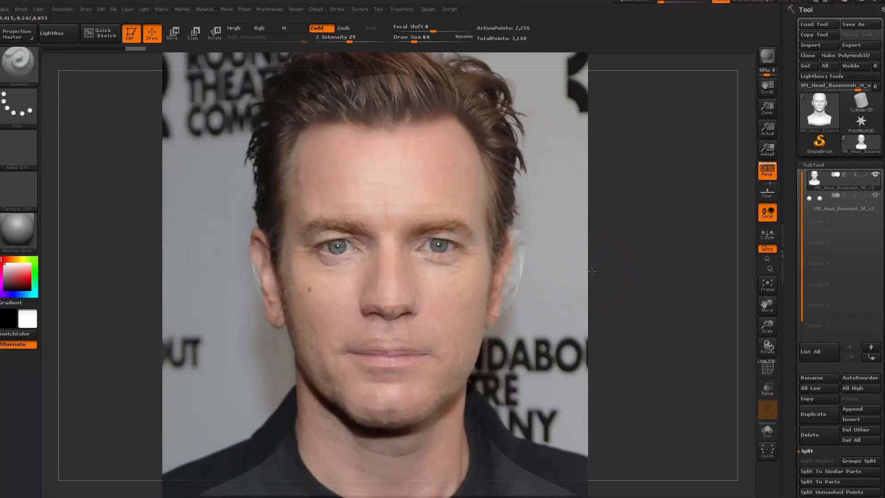
pyautogui.moveTo(592, 271); pyautogui.dragTo(592, 269)
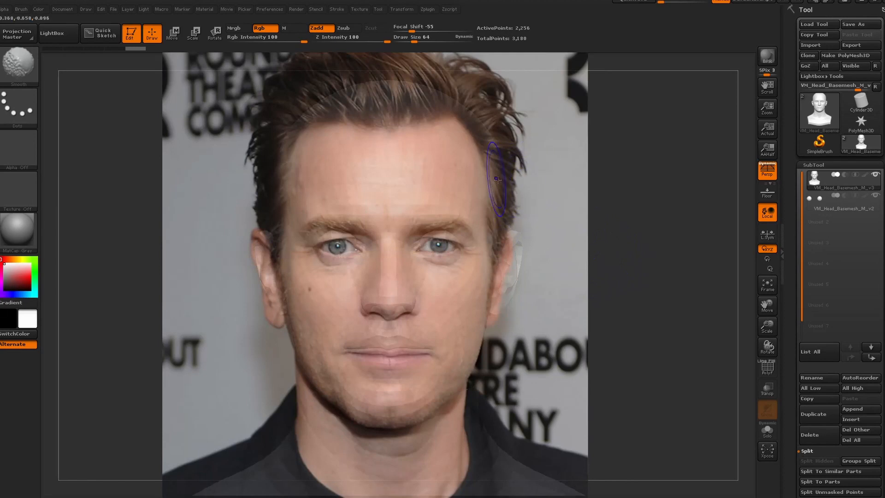
# Step: Hide the portrait overlay, store the aligned camera as the Front ZAppLink view, and show the portrait again
pyautogui.hotkey('shift', 'z')
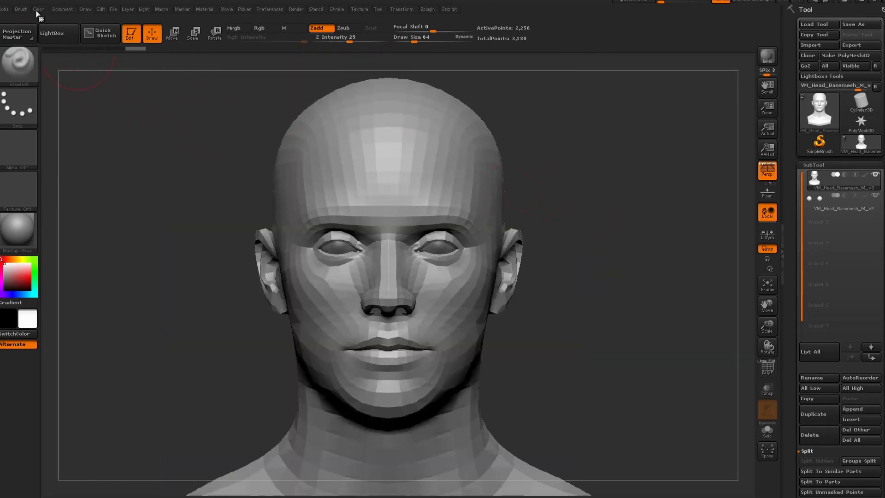
pyautogui.click(60, 10)
pyautogui.click(78, 317)
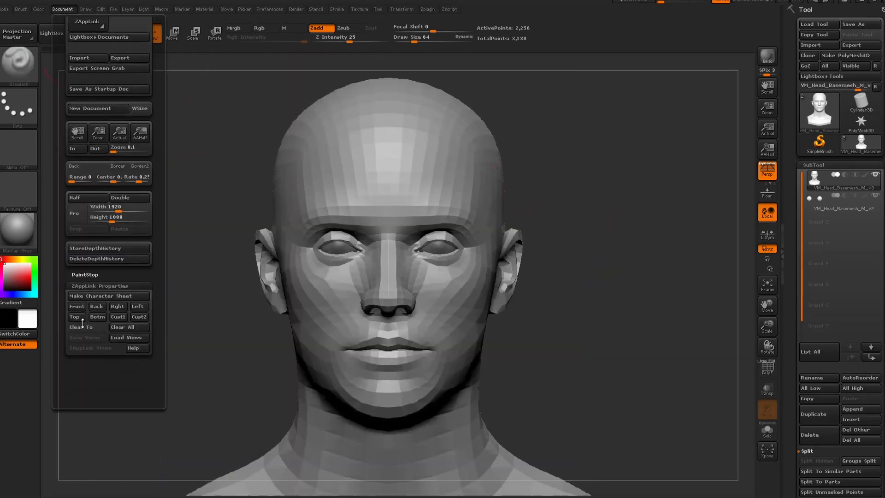
pyautogui.click(62, 9)
pyautogui.click(77, 337)
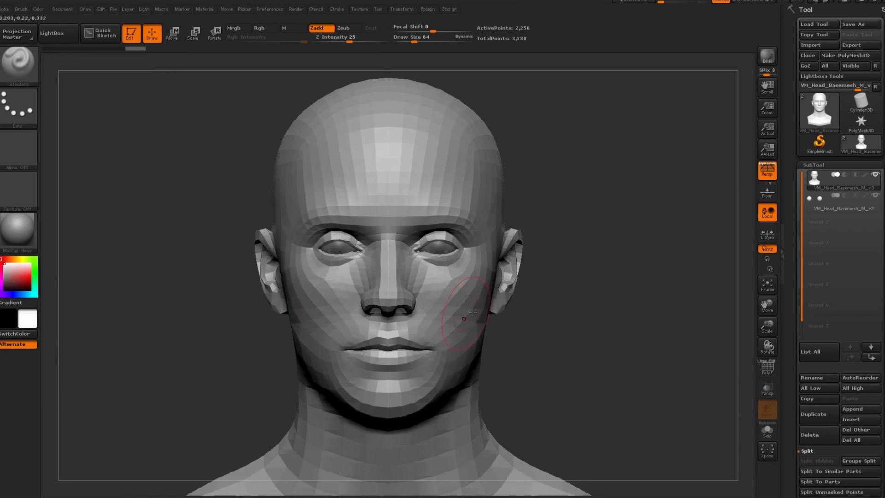
pyautogui.hotkey('shift', 'z')
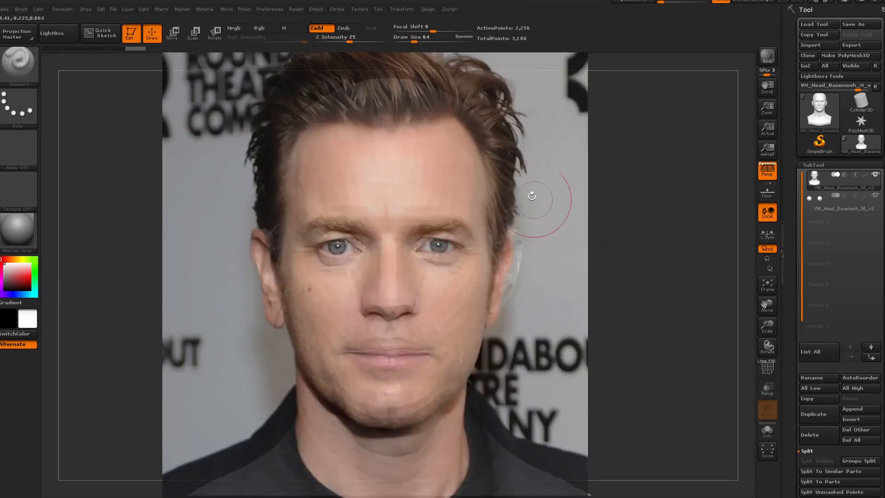
# Step: With the Move Topological brush at Draw Size 181, pull the head's ears inward to match the ears in the portrait
pyautogui.press('b')
pyautogui.press('m')
pyautogui.press('t')
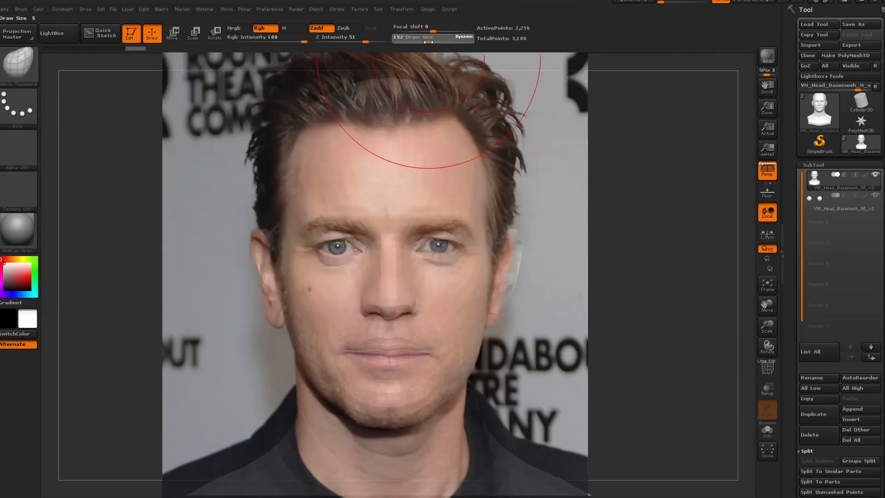
pyautogui.moveTo(519, 256); pyautogui.dragTo(515, 255)
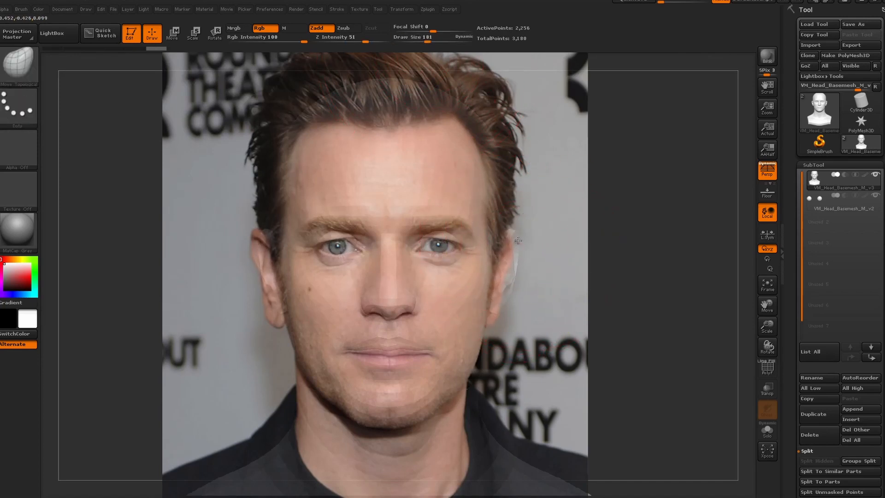
pyautogui.moveTo(518, 240); pyautogui.dragTo(515, 258)
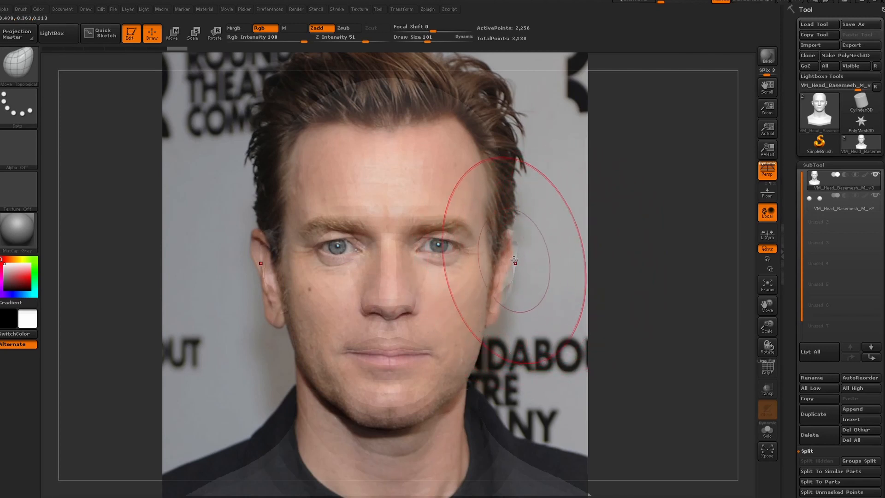
pyautogui.moveTo(513, 278); pyautogui.dragTo(512, 280)
pyautogui.moveTo(269, 281); pyautogui.dragTo(265, 282)
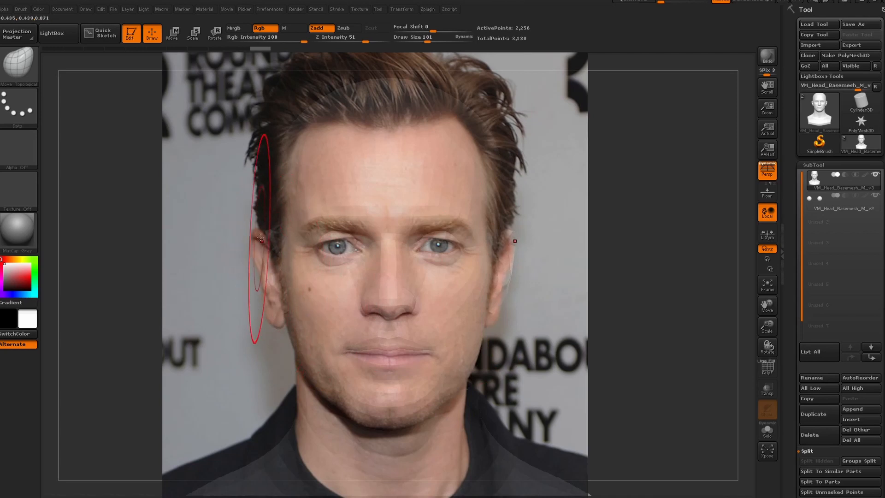
pyautogui.moveTo(256, 238); pyautogui.dragTo(257, 237)
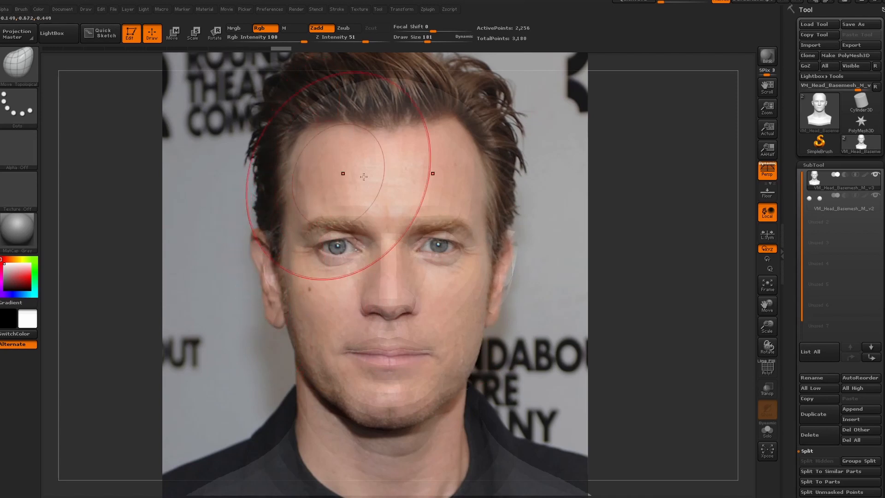
# Step: Clear all stored ZAppLink view transforms
pyautogui.click(62, 9)
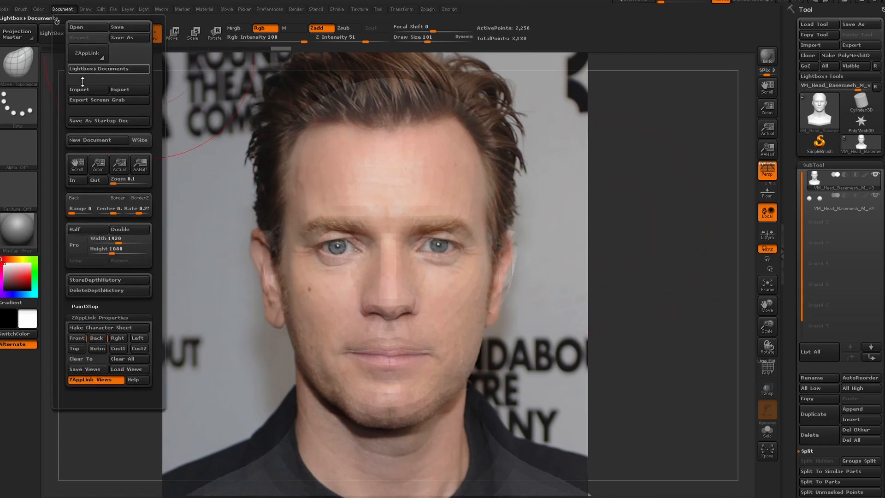
pyautogui.click(119, 359)
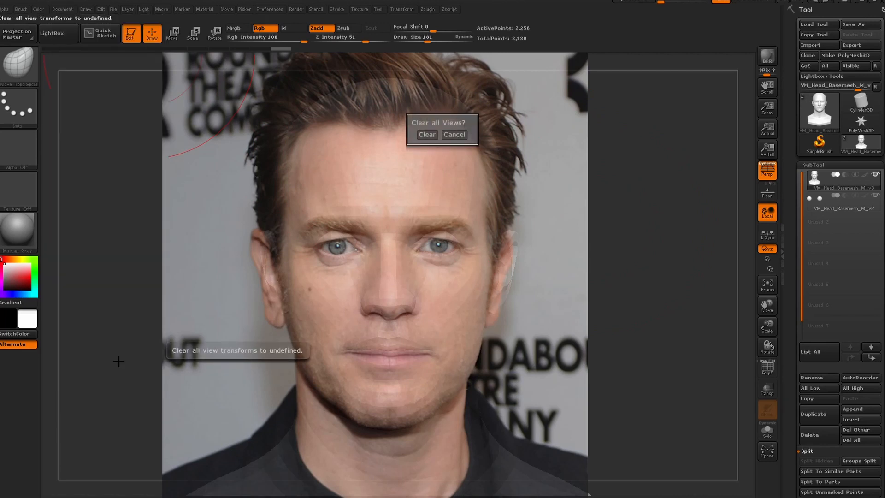
pyautogui.click(428, 138)
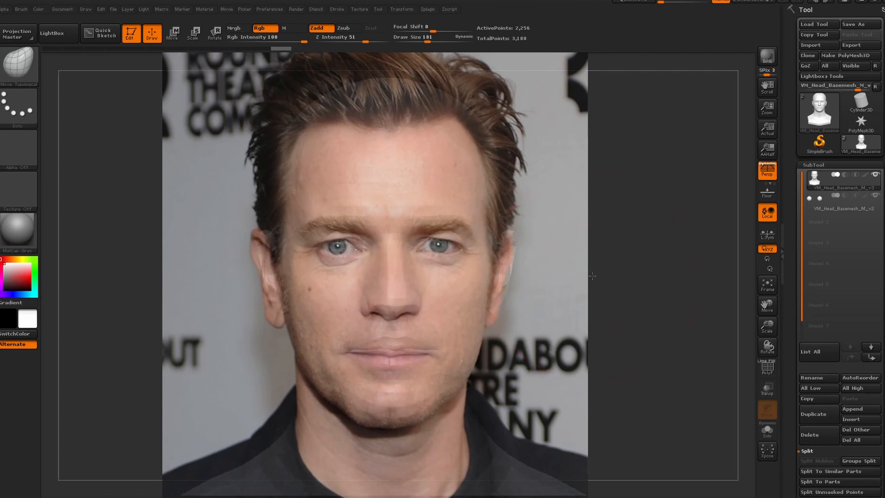
# Step: Realign the head with the portrait by adjusting the view and toggling the overlay for comparison
pyautogui.hotkey('shift', 'z')
pyautogui.moveTo(607, 278); pyautogui.dragTo(607, 274)
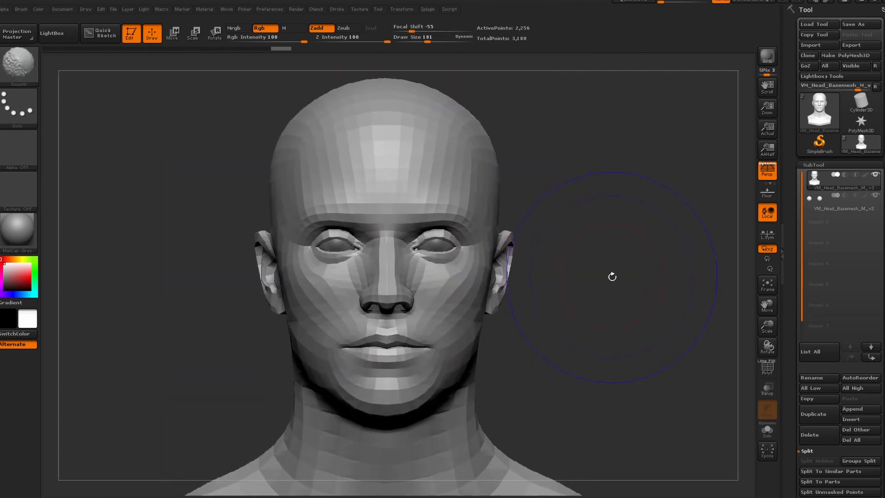
pyautogui.hotkey('shift', 'z')
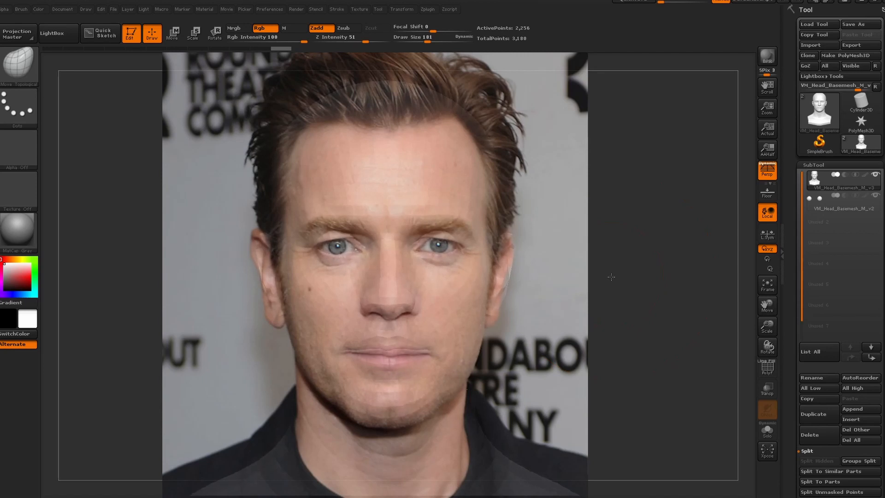
pyautogui.hotkey('shift', 'z')
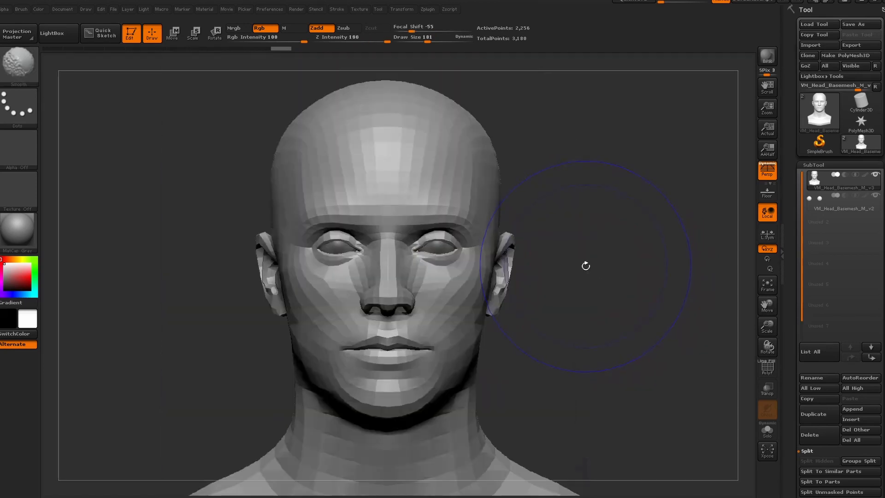
# Step: Rotate the Spotlight portrait slightly clockwise to level the face with the head model, and leave Spotlight editing
pyautogui.hotkey('shift', 'z')
pyautogui.press('z')
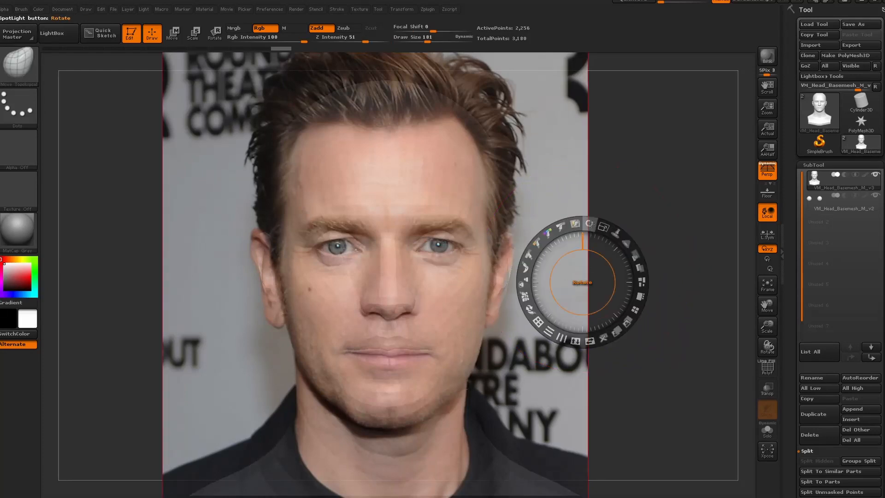
pyautogui.moveTo(589, 224); pyautogui.dragTo(591, 223)
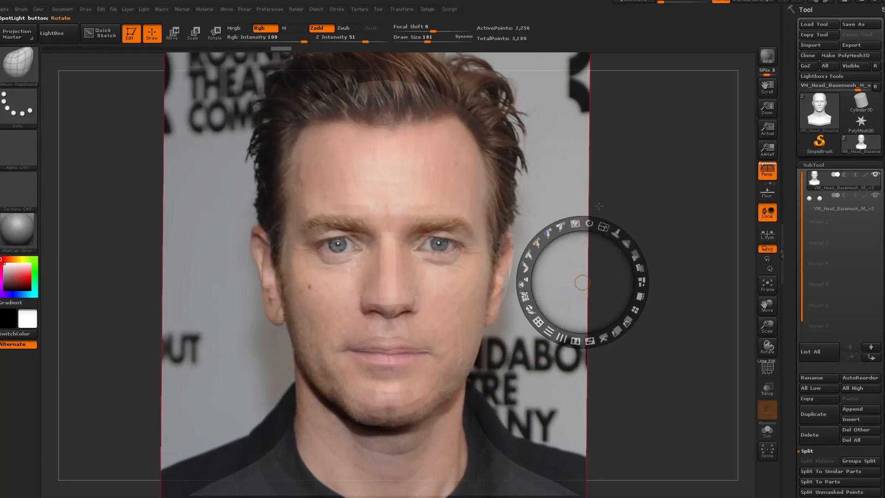
pyautogui.press('z')
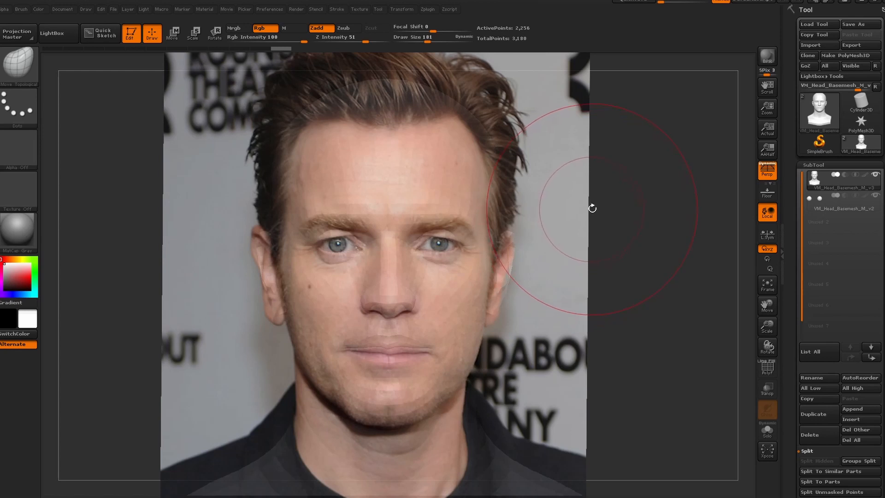
# Step: With the Move Topological brush enlarged to Draw Size 244, reshape the side of the cranium to fit the portrait
pyautogui.hotkey('shift', 'z')
pyautogui.hotkey('shift', 'z')
pyautogui.press('b')
pyautogui.press('m')
pyautogui.press('t')
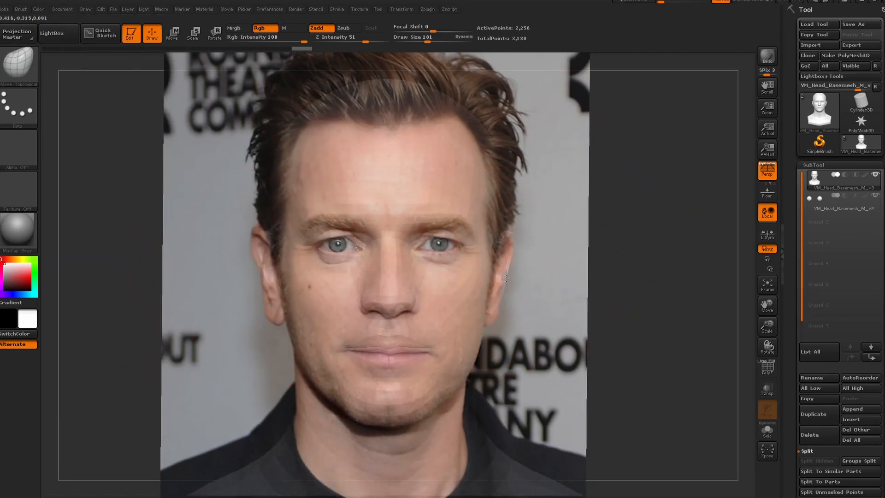
pyautogui.moveTo(419, 42); pyautogui.dragTo(431, 43)
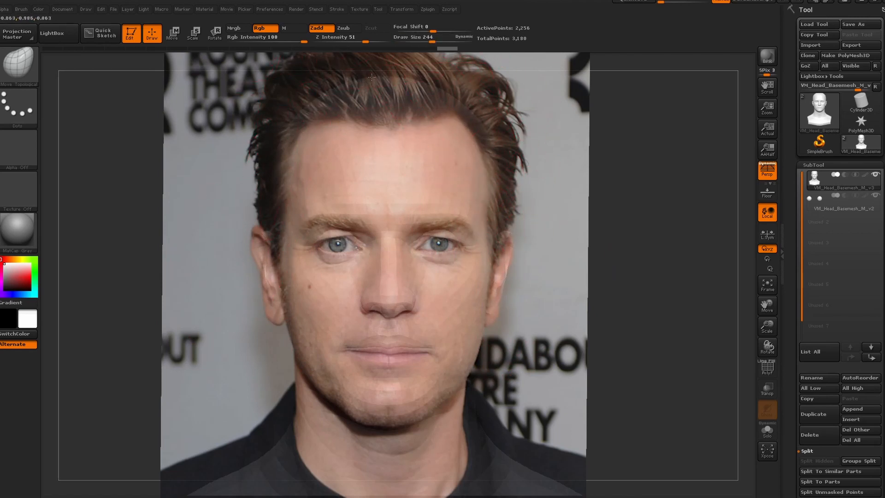
pyautogui.moveTo(281, 136); pyautogui.dragTo(287, 138)
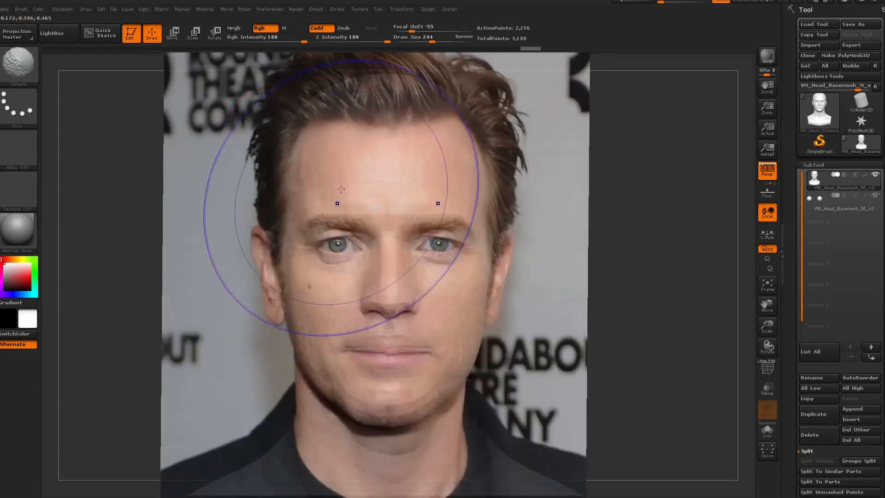
# Step: Set the brush Draw Size to 78 and toggle the portrait overlay repeatedly to compare the brow and eyes with the model
pyautogui.hotkey('shift', 'z')
pyautogui.moveTo(431, 42); pyautogui.dragTo(416, 41)
pyautogui.hotkey('shift', 'z')
pyautogui.hotkey('shift', 'z')
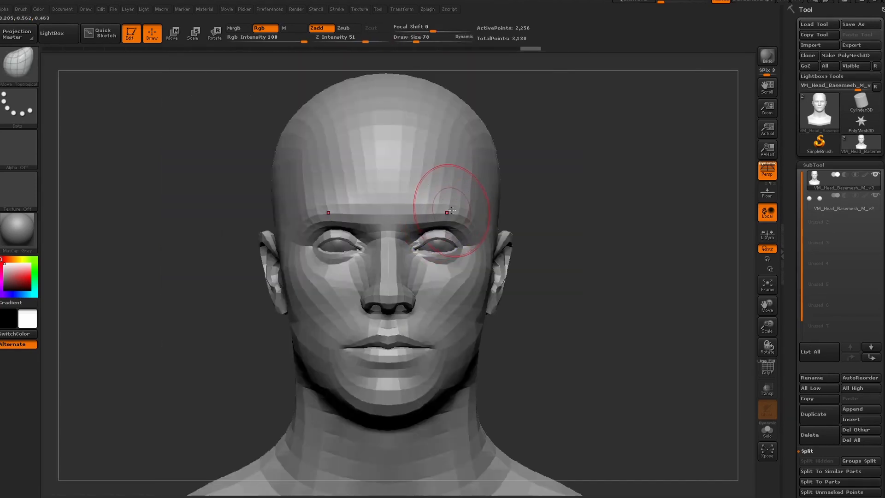
pyautogui.hotkey('shift', 'z')
pyautogui.hotkey('shift', 'z')
pyautogui.hotkey('shift', 'z')
pyautogui.hotkey('shift', 'z')
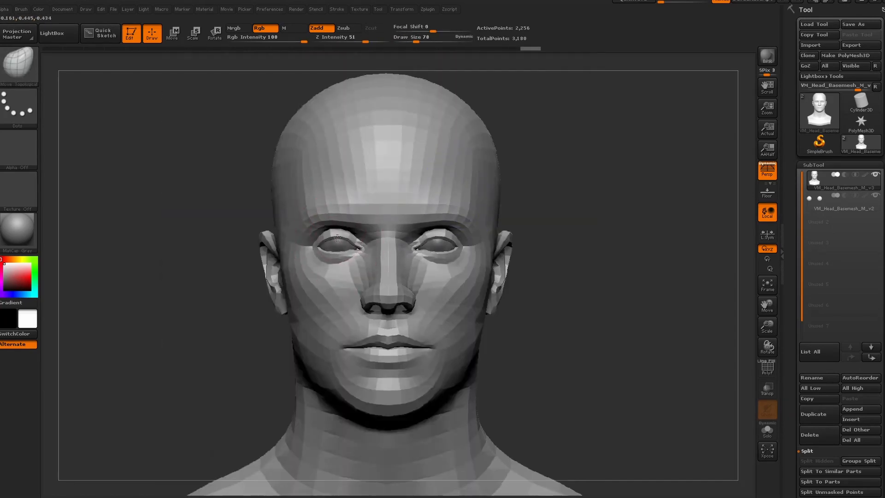
pyautogui.hotkey('shift', 'z')
pyautogui.hotkey('shift', 'z')
pyautogui.hotkey('shift', 'z')
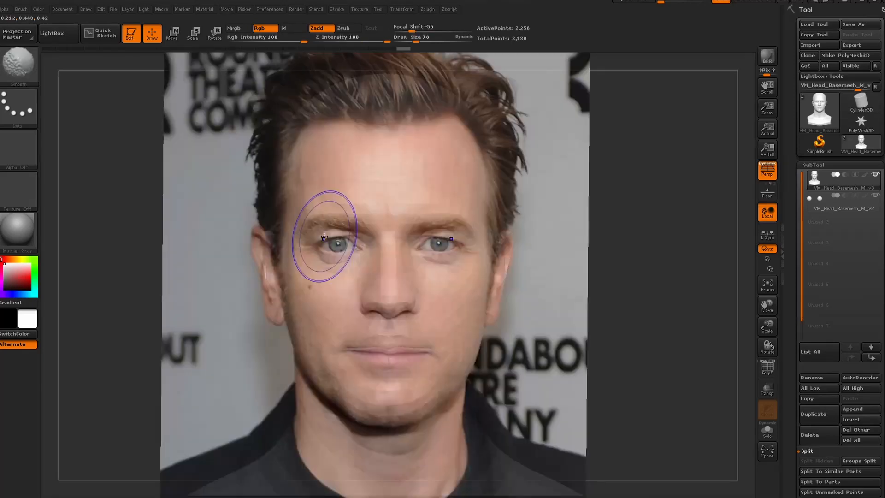
# Step: With the Move Topological brush at Draw Size 78, widen the nostril wings to fit the portrait and check them with the overlay toggled
pyautogui.hotkey('shift', 'z')
pyautogui.hotkey('shift', 'z')
pyautogui.hotkey('shift', 'z')
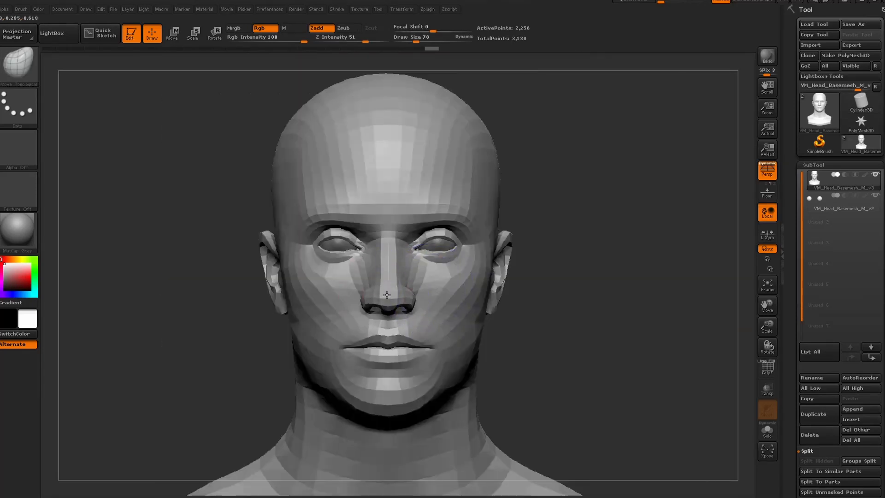
pyautogui.hotkey('shift', 'z')
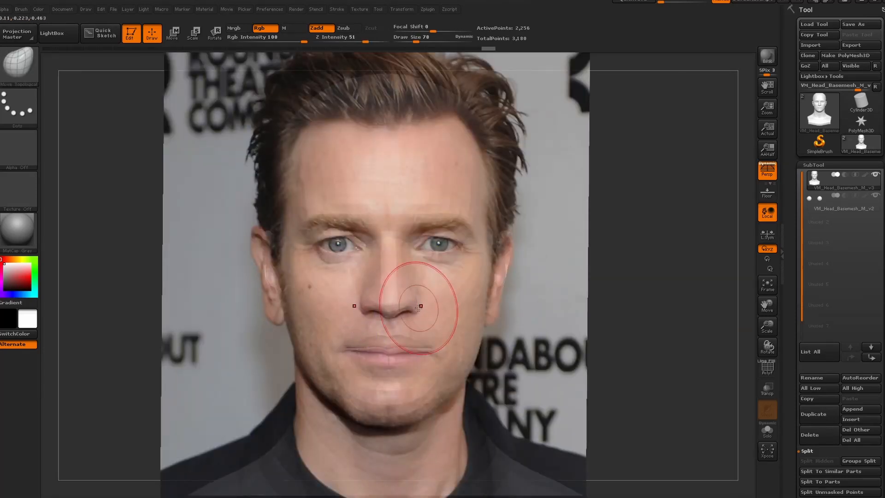
pyautogui.moveTo(418, 308); pyautogui.dragTo(422, 308)
pyautogui.moveTo(354, 301); pyautogui.dragTo(349, 297)
pyautogui.hotkey('shift', 'z')
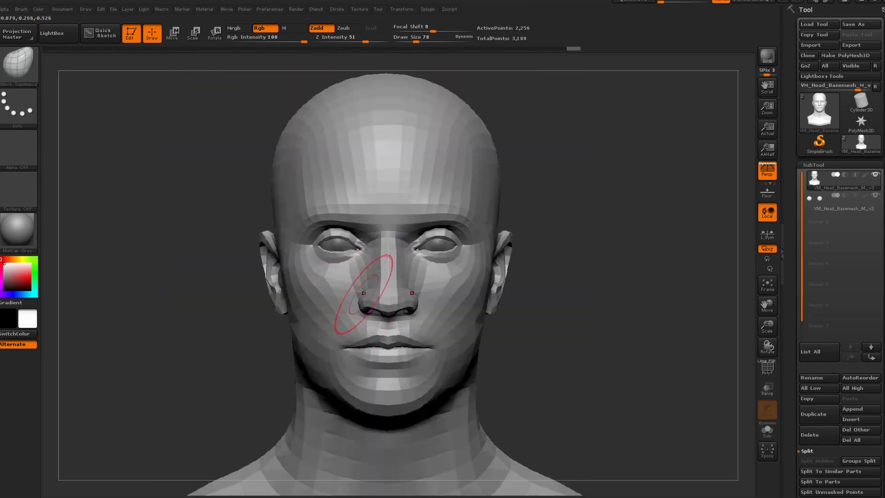
# Step: Reduce the brush Draw Size to 37 and toggle the portrait overlay to compare the nose with the model
pyautogui.hotkey('shift', 'z')
pyautogui.hotkey('shift', 'z')
pyautogui.hotkey('shift', 'z')
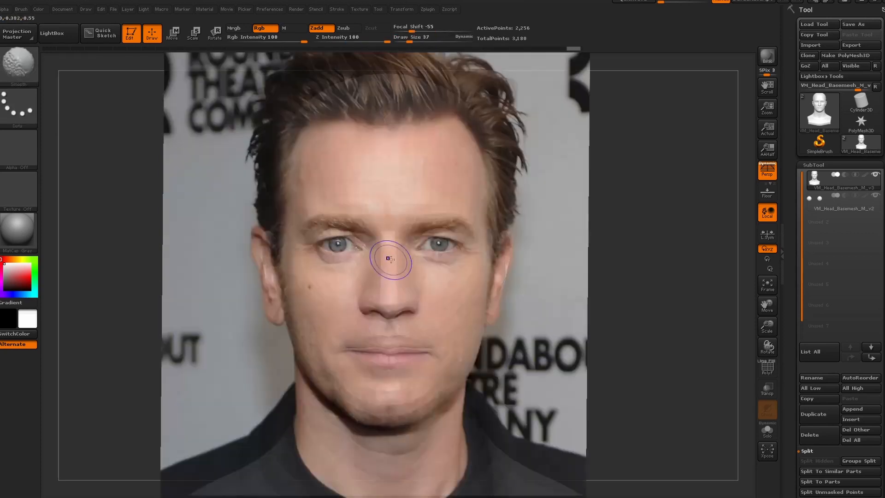
pyautogui.hotkey('shift', 'z')
pyautogui.hotkey('shift', 'z')
pyautogui.hotkey('shift', 'z')
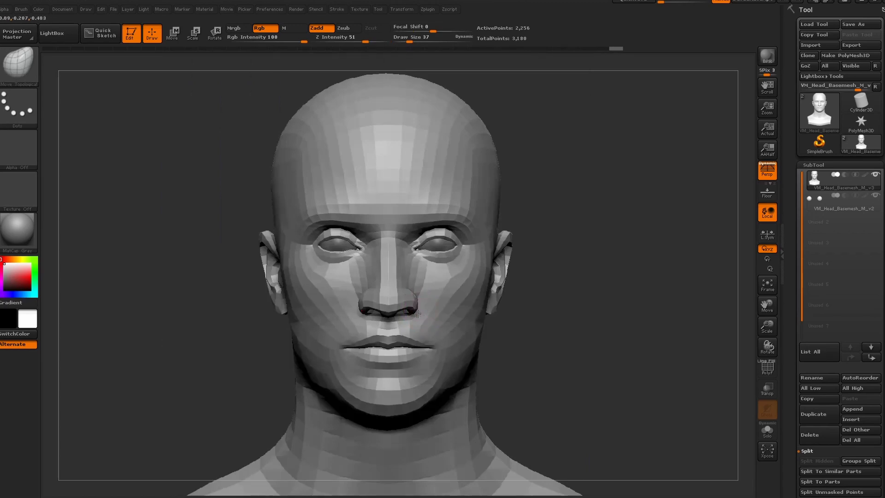
# Step: Examine the nose and mouth in an angled close-up and restore the stored front camera view
pyautogui.moveTo(417, 314); pyautogui.dragTo(417, 295, button='right')
pyautogui.keyDown('ctrl'); pyautogui.moveTo(417, 295); pyautogui.dragTo(408, 322, button='right'); pyautogui.keyUp('ctrl')
pyautogui.moveTo(675, 220); pyautogui.dragTo(686, 244)
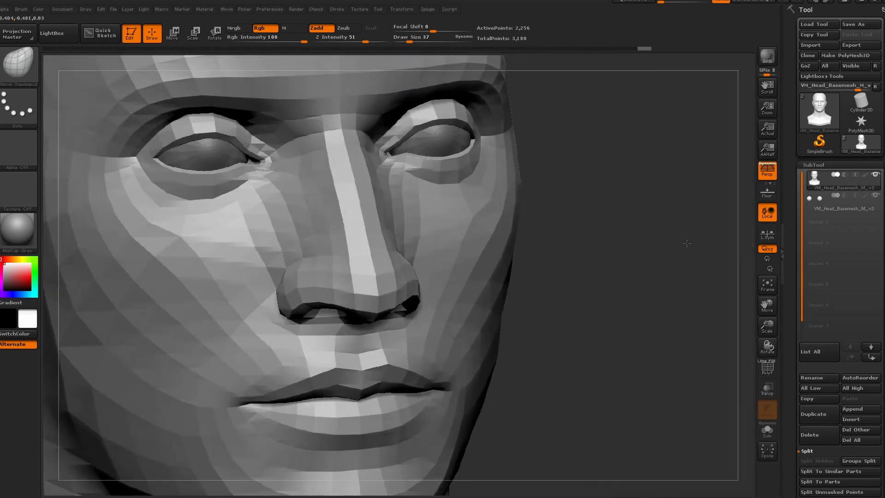
pyautogui.click(62, 10)
pyautogui.click(122, 349)
pyautogui.hotkey('shift', 'z')
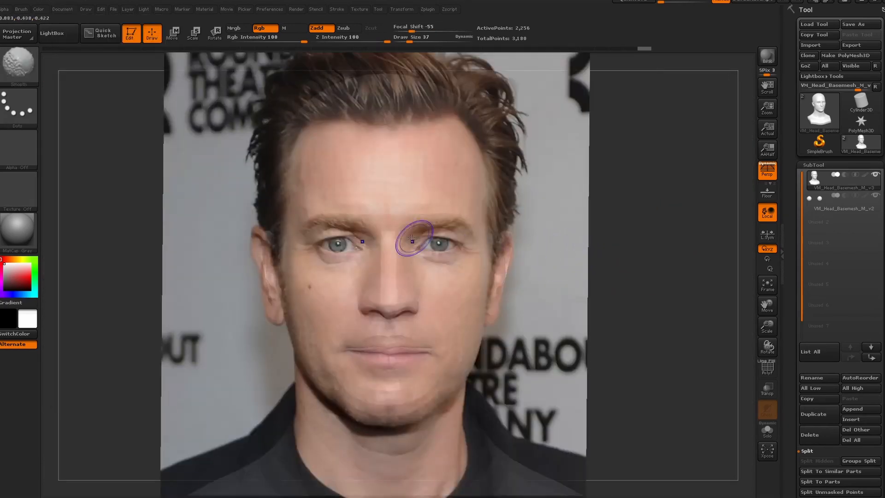
# Step: Set the Smooth brush's Z Intensity to 9 while comparing the brow and forehead with the portrait
pyautogui.hotkey('shift', 'z')
pyautogui.hotkey('shift', 'z')
pyautogui.hotkey('shift', 'z')
pyautogui.hotkey('shift', 'z')
pyautogui.hotkey('shift', 'z')
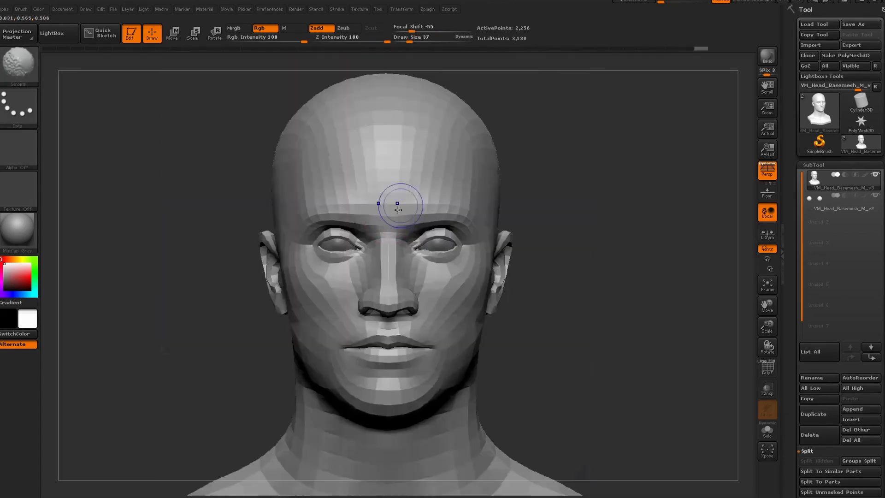
pyautogui.keyDown('shift'); pyautogui.click(357, 40); pyautogui.keyUp('shift')
pyautogui.write('9')
pyautogui.press('Escape')
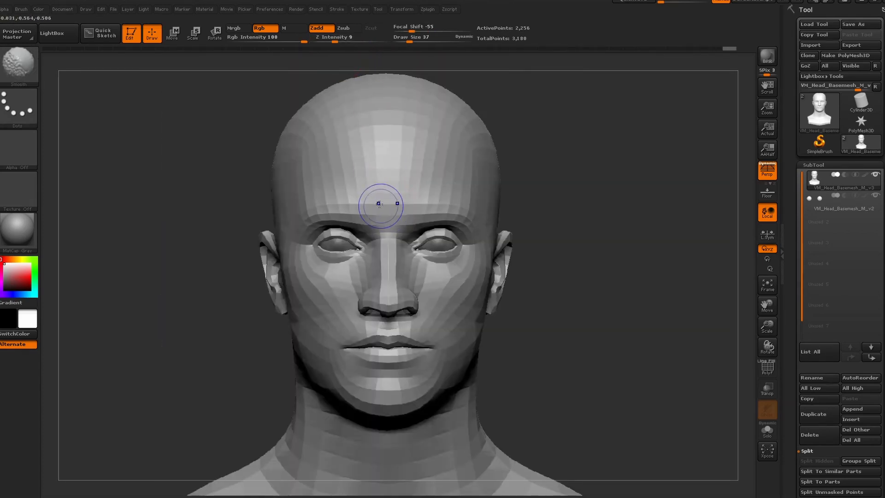
pyautogui.hotkey('shift', 'z')
pyautogui.hotkey('shift', 'z')
pyautogui.hotkey('shift', 'z')
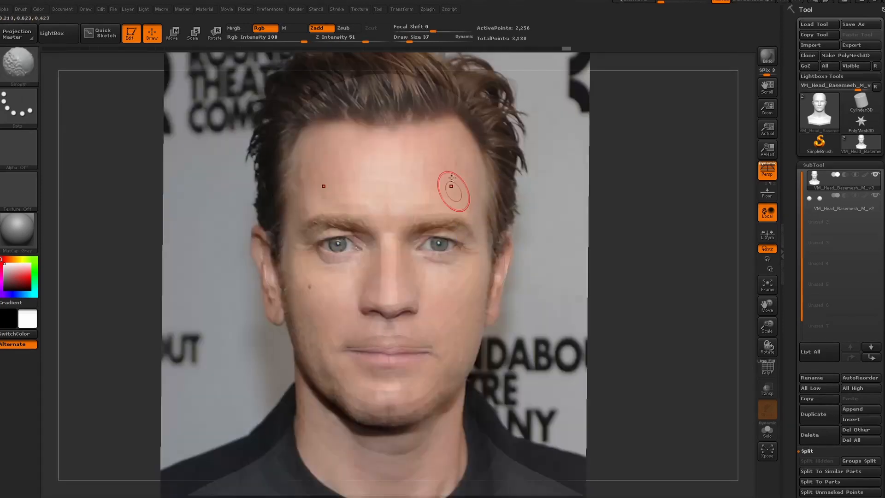
# Step: With the Move brush at Draw Size 122, reshape the mouth and chin to fit the portrait and compare with the overlay
pyautogui.click(421, 39)
pyautogui.press('b')
pyautogui.press('m')
pyautogui.press('v')
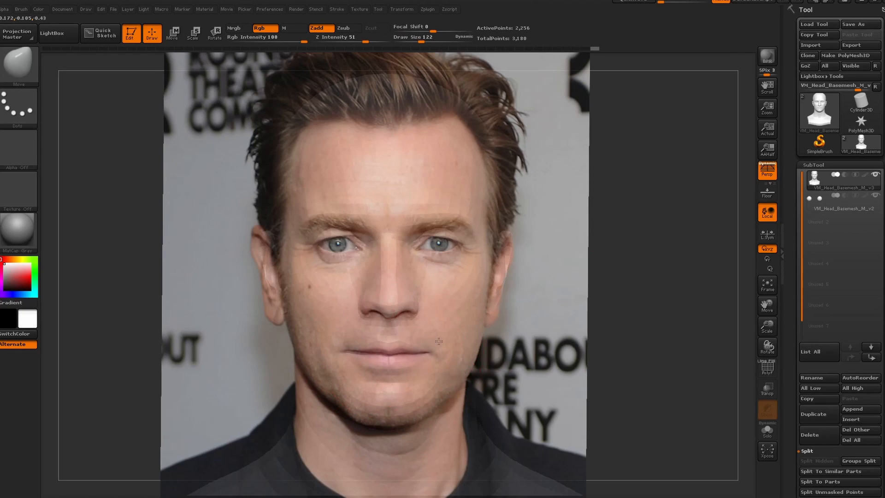
pyautogui.moveTo(438, 341); pyautogui.dragTo(420, 347)
pyautogui.moveTo(379, 426)
pyautogui.mouseDown()
pyautogui.moveTo(363, 419)
pyautogui.moveTo(369, 414)
pyautogui.mouseUp()
pyautogui.hotkey('shift', 'z')
pyautogui.hotkey('shift', 'z')
pyautogui.hotkey('shift', 'z')
# Step: Compare the head with Perspective Distortion switched off and on, and refine the jaw against the portrait
pyautogui.click(767, 171)
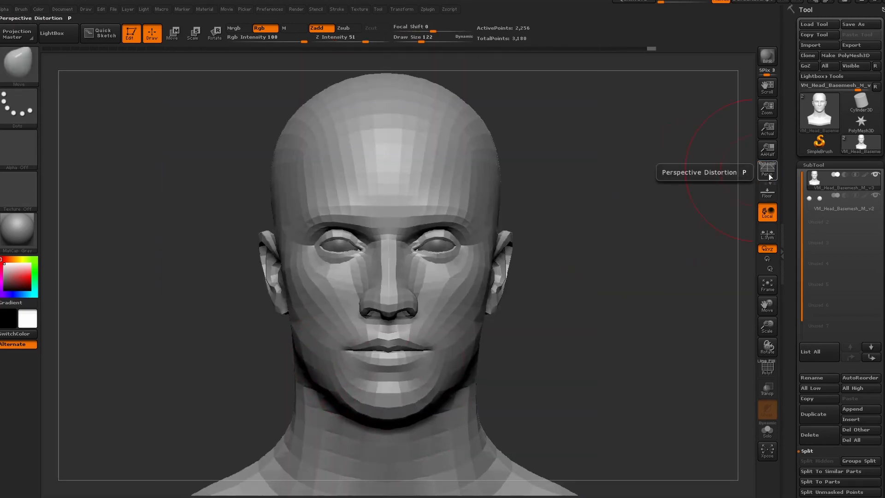
pyautogui.click(767, 171)
pyautogui.hotkey('shift', 'z')
pyautogui.hotkey('shift', 'z')
pyautogui.moveTo(425, 410); pyautogui.dragTo(426, 406)
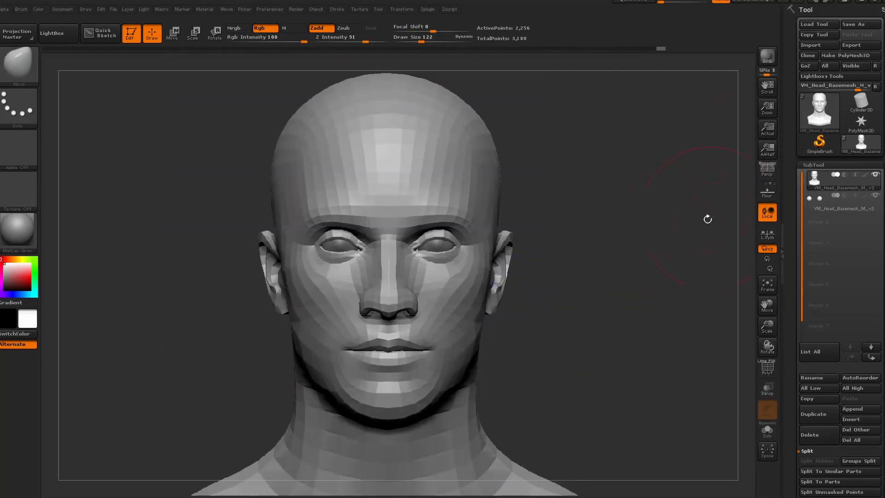
pyautogui.hotkey('shift', 'z')
pyautogui.hotkey('shift', 'z')
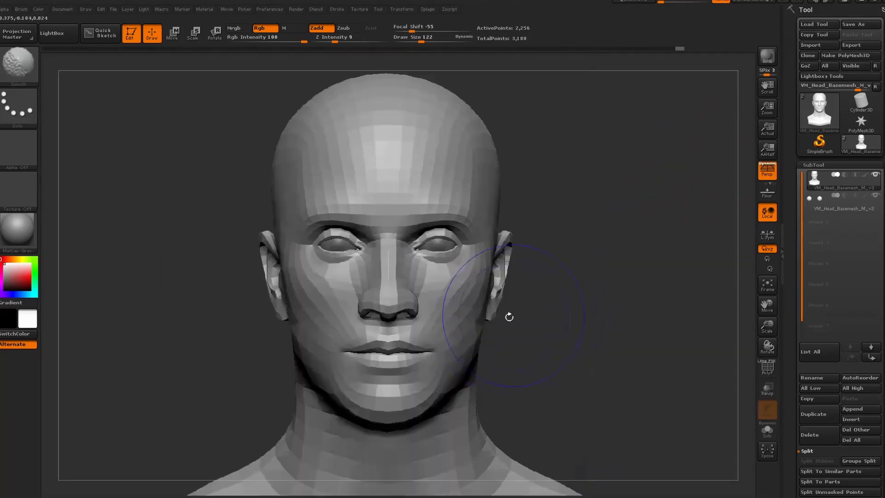
# Step: Toggle the portrait overlay repeatedly to compare the ears, mouth and jaw with the model
pyautogui.hotkey('shift', 'z')
pyautogui.hotkey('shift', 'z')
pyautogui.hotkey('shift', 'z')
pyautogui.hotkey('shift', 'z')
pyautogui.hotkey('shift', 'z')
pyautogui.hotkey('shift', 'z')
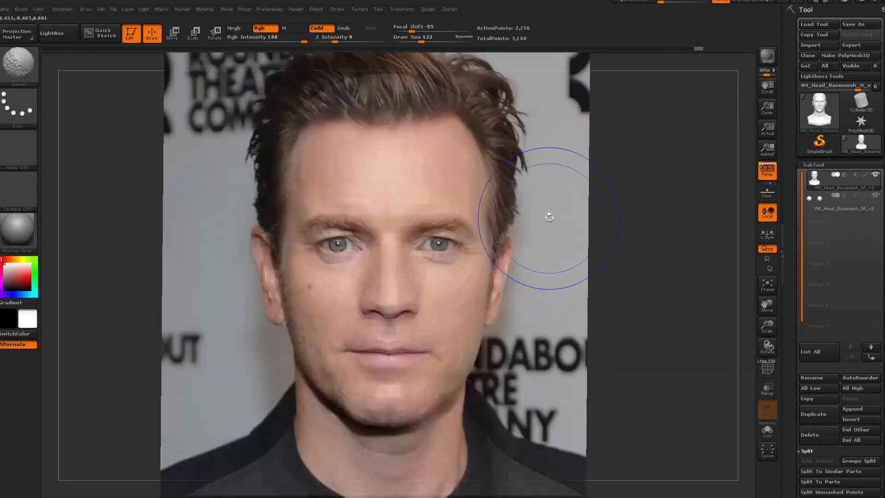
pyautogui.click(63, 10)
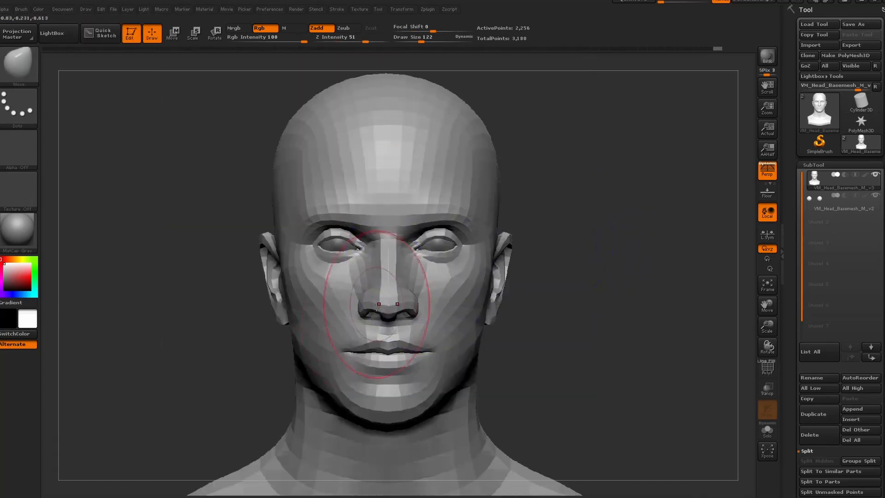
# Step: With the Move brush at Draw Size 56 and Z Intensity 24, reshape the nostrils to match the portrait
pyautogui.hotkey('shift', 'z')
pyautogui.hotkey('shift', 'z')
pyautogui.moveTo(421, 38); pyautogui.dragTo(413, 38)
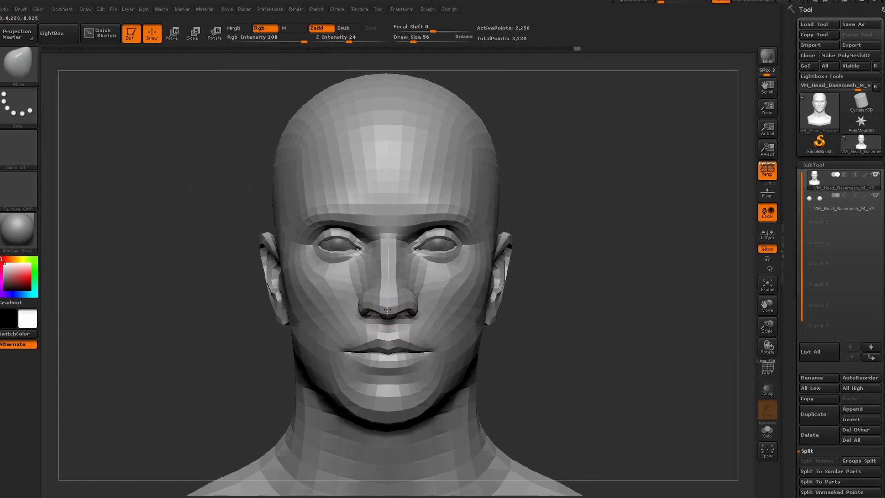
pyautogui.hotkey('shift', 'z')
pyautogui.hotkey('shift', 'z')
pyautogui.hotkey('shift', 'z')
pyautogui.moveTo(373, 306); pyautogui.dragTo(361, 318)
pyautogui.hotkey('shift', 'z')
pyautogui.hotkey('shift', 'z')
pyautogui.hotkey('shift', 'z')
pyautogui.hotkey('shift', 'z')
pyautogui.hotkey('shift', 'z')
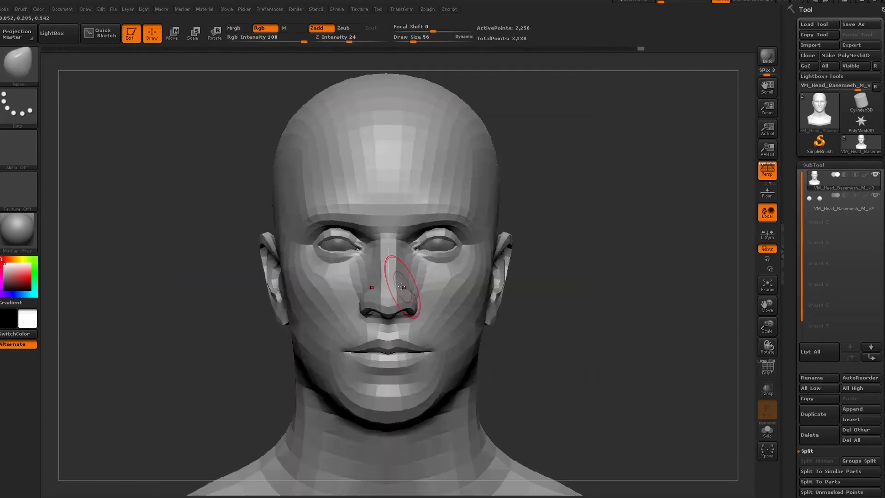
# Step: Reshape the upper lip to match the portrait's mouth, smooth the area around it and compare with the overlay
pyautogui.press('shift')
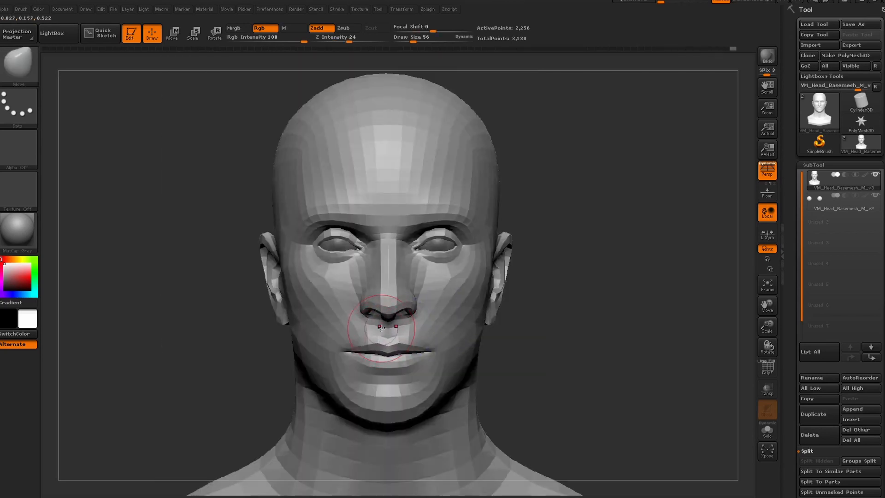
pyautogui.hotkey('shift', 'z')
pyautogui.hotkey('shift', 'z')
pyautogui.moveTo(381, 339); pyautogui.dragTo(396, 340)
pyautogui.moveTo(397, 337)
pyautogui.keyDown('shift'); pyautogui.mouseDown()
pyautogui.moveTo(426, 353)
pyautogui.moveTo(452, 328)
pyautogui.mouseUp(); pyautogui.keyUp('shift')
pyautogui.hotkey('shift', 'z')
pyautogui.hotkey('shift', 'z')
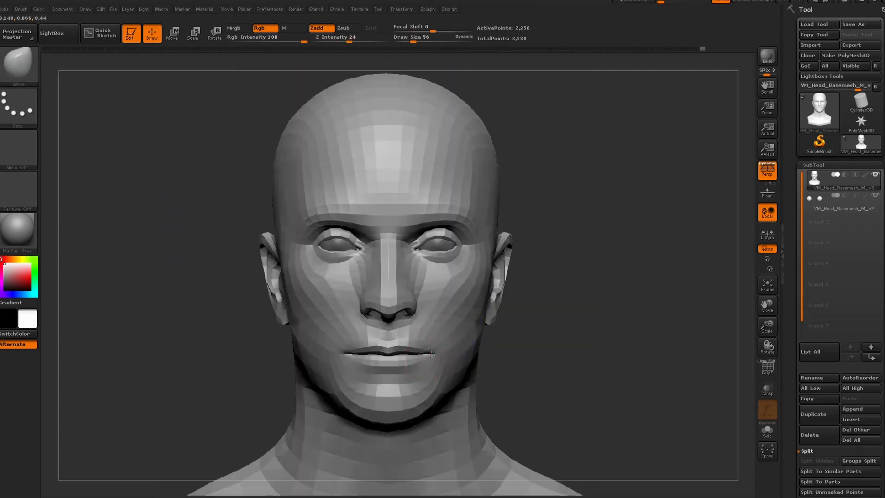
# Step: Adjust the lower jaw and chin contour to the portrait and smooth the surface along it
pyautogui.hotkey('shift', 'z')
pyautogui.hotkey('shift', 'z')
pyautogui.moveTo(419, 417); pyautogui.dragTo(426, 399)
pyautogui.keyDown('shift'); pyautogui.moveTo(471, 369); pyautogui.dragTo(403, 400); pyautogui.keyUp('shift')
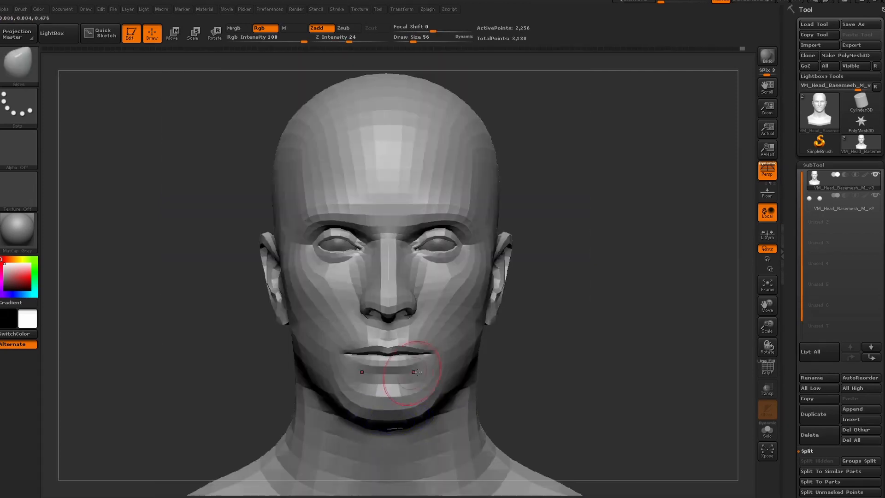
pyautogui.moveTo(406, 366); pyautogui.dragTo(323, 376, button='right')
pyautogui.keyDown('shift'); pyautogui.moveTo(416, 420); pyautogui.dragTo(431, 419); pyautogui.keyUp('shift')
pyautogui.keyDown('shift'); pyautogui.moveTo(465, 410); pyautogui.dragTo(612, 351, button='right'); pyautogui.keyUp('shift')
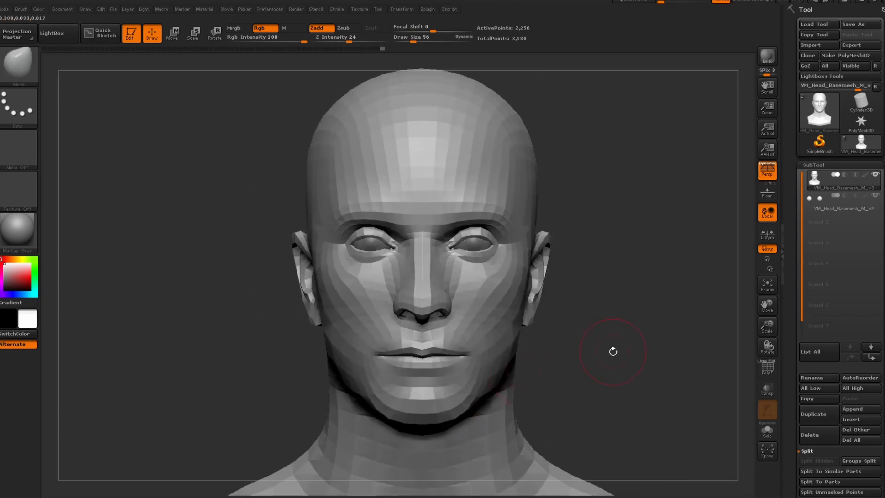
# Step: Restore the stored camera view and, with the Move brush at Draw Size 26, adjust the upper eyelids to match the portrait
pyautogui.click(63, 9)
pyautogui.click(117, 348)
pyautogui.hotkey('shift', 'z')
pyautogui.hotkey('shift', 'z')
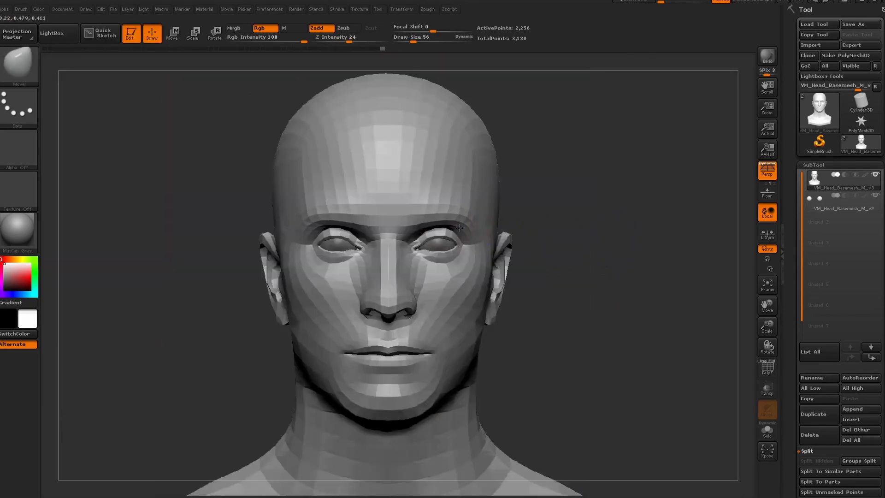
pyautogui.hotkey('shift', 'z')
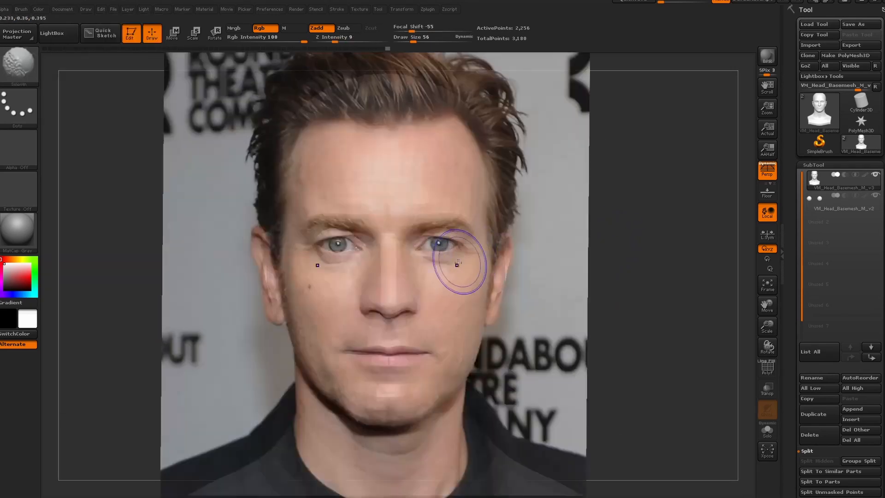
pyautogui.hotkey('shift', 'z')
pyautogui.moveTo(410, 40); pyautogui.dragTo(407, 40)
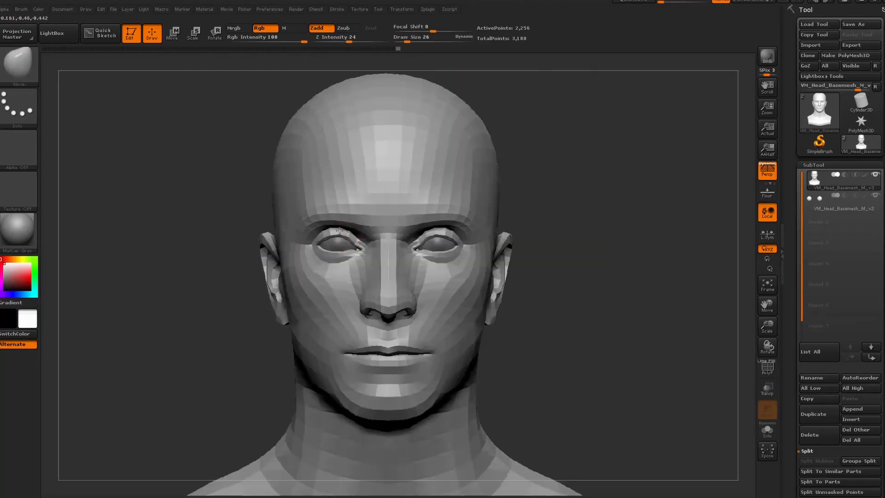
pyautogui.moveTo(339, 230); pyautogui.dragTo(339, 228)
pyautogui.hotkey('shift', 'z')
pyautogui.hotkey('shift', 'z')
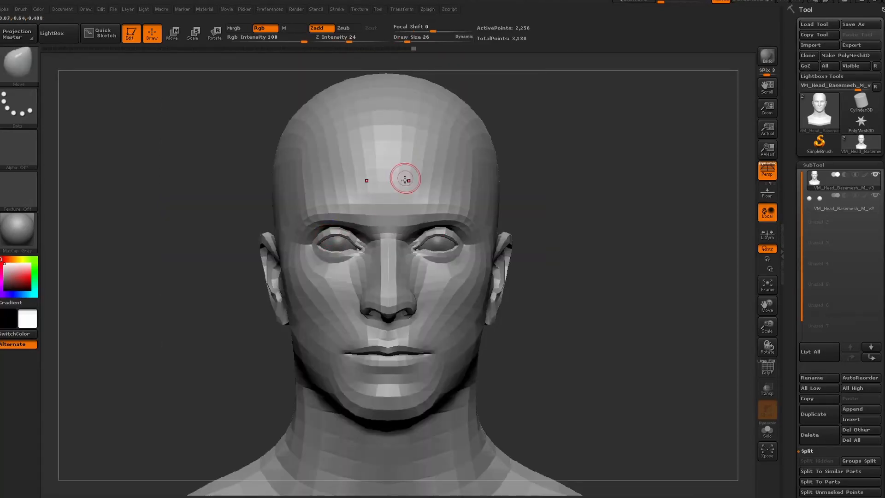
# Step: Examine the eyelids, nose and lips from below and in profile, and return to the stored front camera view
pyautogui.keyDown('alt'); pyautogui.moveTo(606, 161); pyautogui.dragTo(650, 258); pyautogui.keyUp('alt')
pyautogui.moveTo(127, 150); pyautogui.dragTo(83, 79)
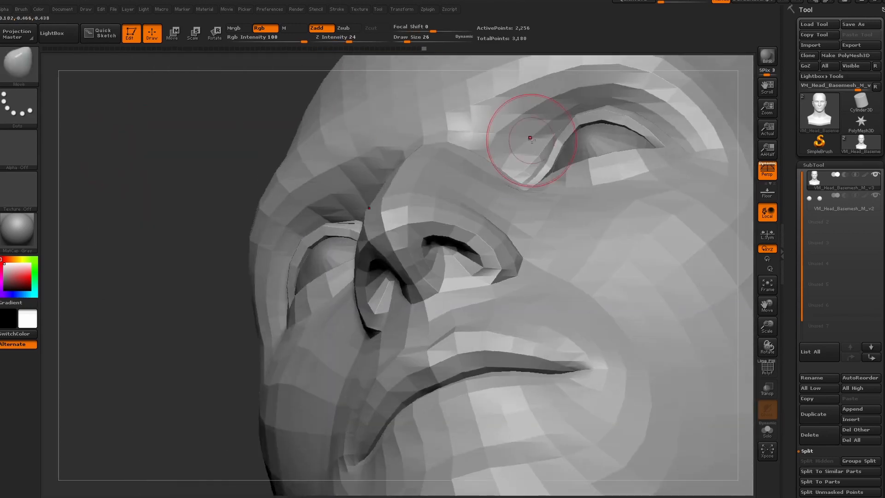
pyautogui.moveTo(194, 249)
pyautogui.mouseDown()
pyautogui.moveTo(116, 361)
pyautogui.moveTo(258, 350)
pyautogui.mouseUp()
pyautogui.press('ctrl')
pyautogui.moveTo(700, 143); pyautogui.dragTo(599, 143)
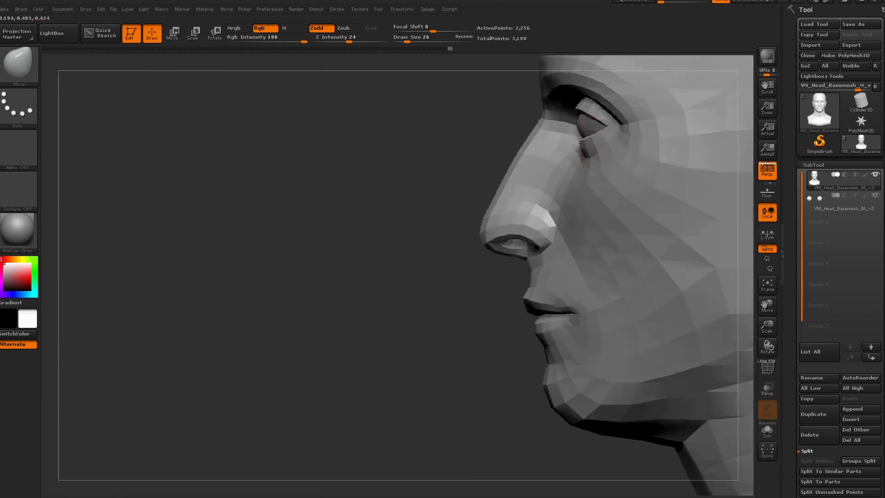
pyautogui.moveTo(328, 292); pyautogui.dragTo(644, 266, button='right')
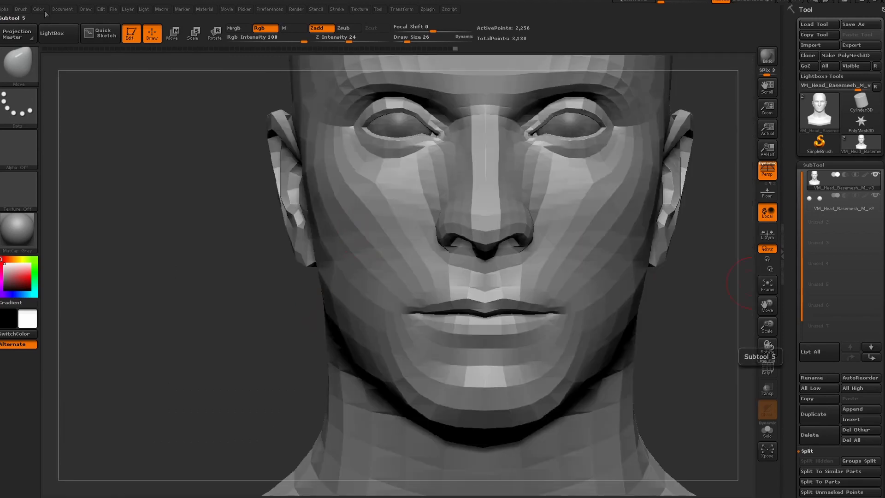
pyautogui.moveTo(60, 10)
pyautogui.click(84, 337)
# Step: Set the brush Draw Size to 28, examine the head's profile and face up close, and restore the stored camera view
pyautogui.click(412, 40)
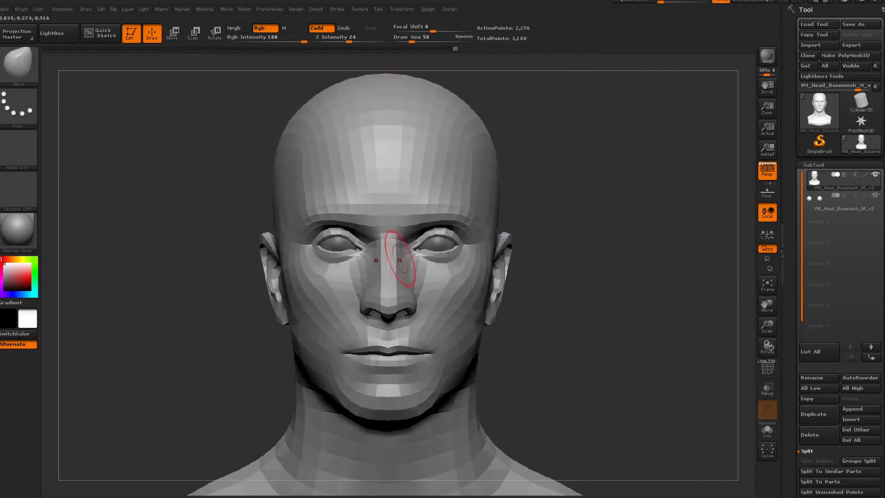
pyautogui.moveTo(364, 259); pyautogui.dragTo(454, 290, button='right')
pyautogui.click(408, 42)
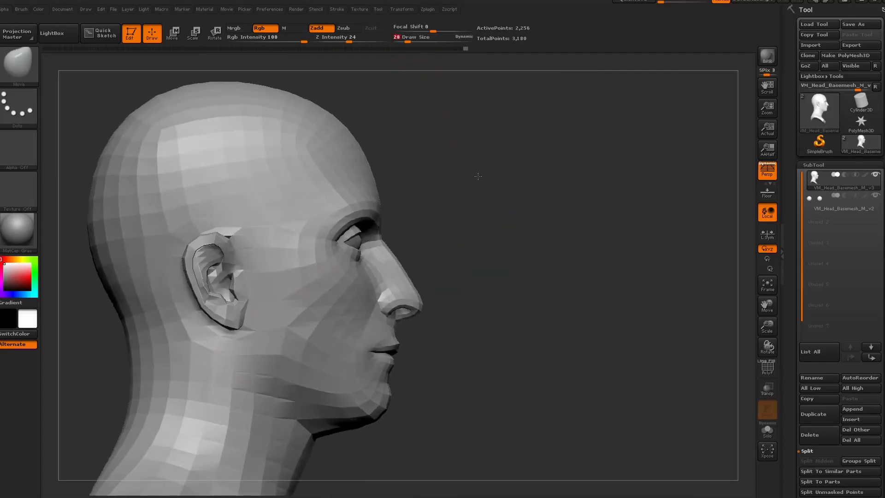
pyautogui.keyDown('ctrl'); pyautogui.moveTo(476, 178); pyautogui.dragTo(479, 258, button='right'); pyautogui.keyUp('ctrl')
pyautogui.moveTo(571, 294); pyautogui.dragTo(483, 339, button='right')
pyautogui.keyDown('ctrl'); pyautogui.moveTo(198, 426); pyautogui.dragTo(198, 350, button='right'); pyautogui.keyUp('ctrl')
pyautogui.moveTo(62, 10)
pyautogui.click(86, 336)
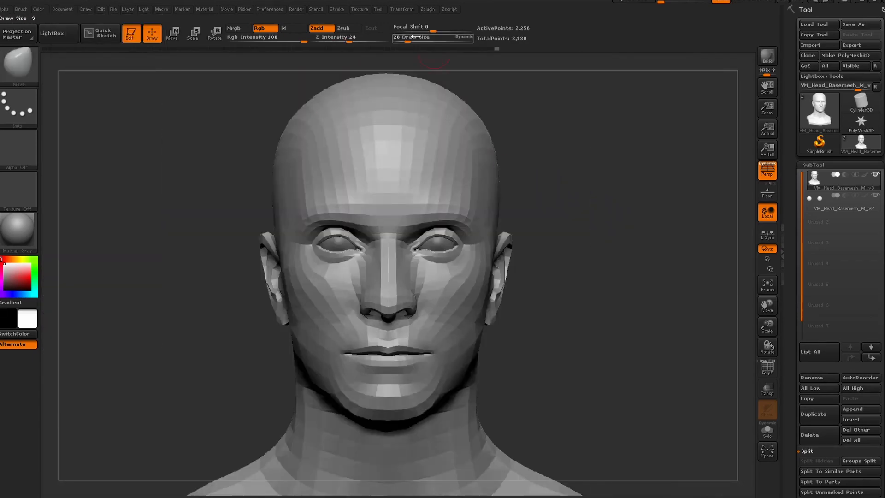
# Step: With the Move brush at Draw Size 11, reshape the inner eye corners against the portrait, working from front and below
pyautogui.click(399, 40)
pyautogui.hotkey('shift', 'z')
pyautogui.hotkey('shift', 'z')
pyautogui.hotkey('shift', 'z')
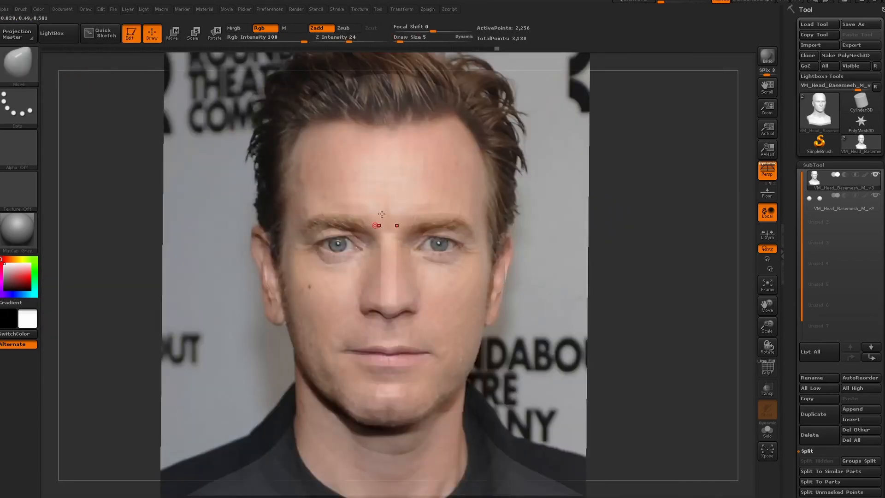
pyautogui.moveTo(400, 38); pyautogui.dragTo(402, 38)
pyautogui.hotkey('shift', 'z')
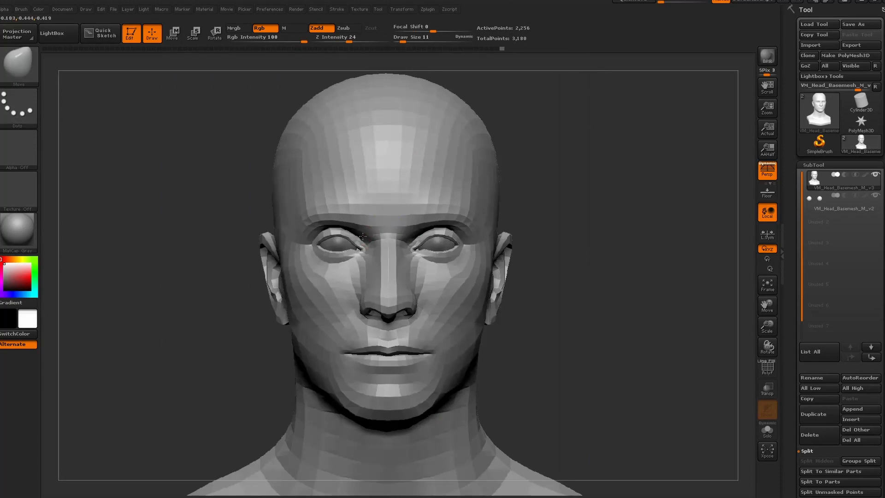
pyautogui.keyDown('ctrl'); pyautogui.moveTo(195, 334); pyautogui.dragTo(195, 405, button='right'); pyautogui.keyUp('ctrl')
pyautogui.moveTo(355, 237); pyautogui.dragTo(361, 240)
pyautogui.moveTo(258, 341)
pyautogui.mouseDown(button='right')
pyautogui.moveTo(288, 295)
pyautogui.moveTo(299, 226)
pyautogui.mouseUp(button='right')
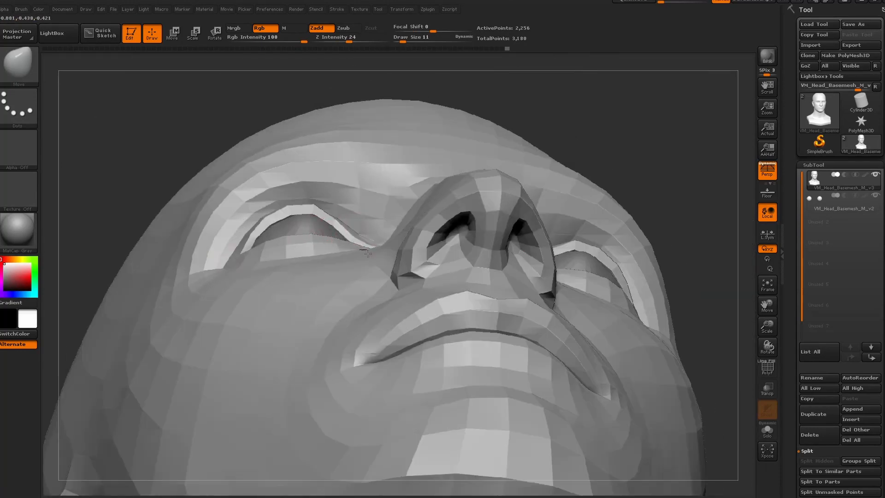
pyautogui.moveTo(367, 254); pyautogui.dragTo(371, 252)
pyautogui.moveTo(371, 253)
pyautogui.mouseDown(button='right')
pyautogui.moveTo(322, 314)
pyautogui.moveTo(258, 322)
pyautogui.mouseUp(button='right')
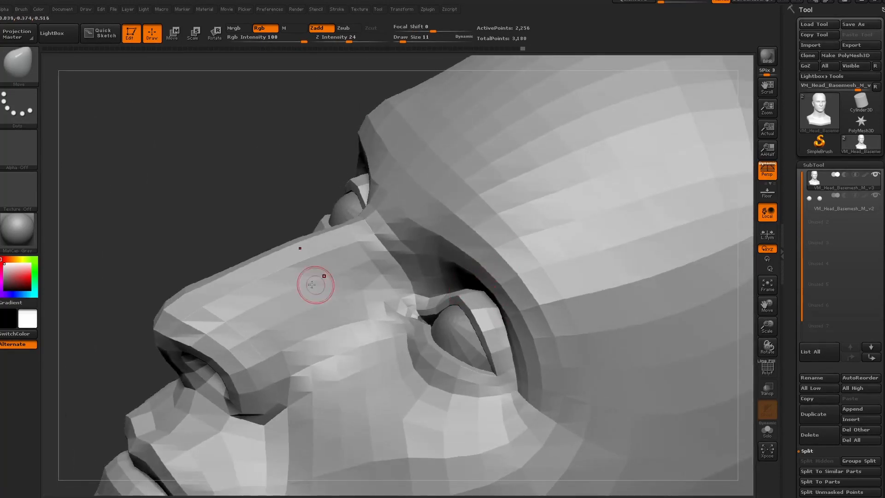
# Step: Refine the upper eyelids and their outer corners from the front and side with the Move brush at Draw Size 6
pyautogui.moveTo(275, 243)
pyautogui.mouseDown(button='right')
pyautogui.moveTo(260, 197)
pyautogui.moveTo(267, 180)
pyautogui.mouseUp(button='right')
pyautogui.moveTo(405, 39); pyautogui.dragTo(401, 39)
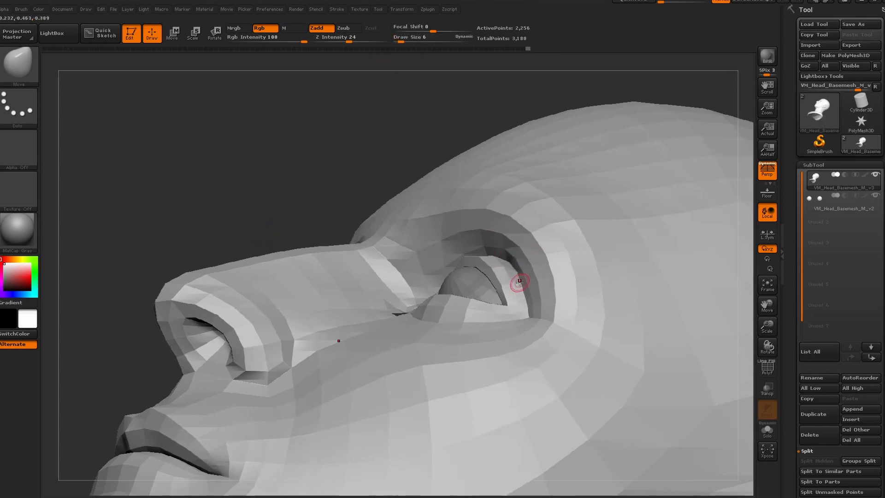
pyautogui.keyDown('shift'); pyautogui.moveTo(222, 195); pyautogui.dragTo(261, 227, button='right'); pyautogui.keyUp('shift')
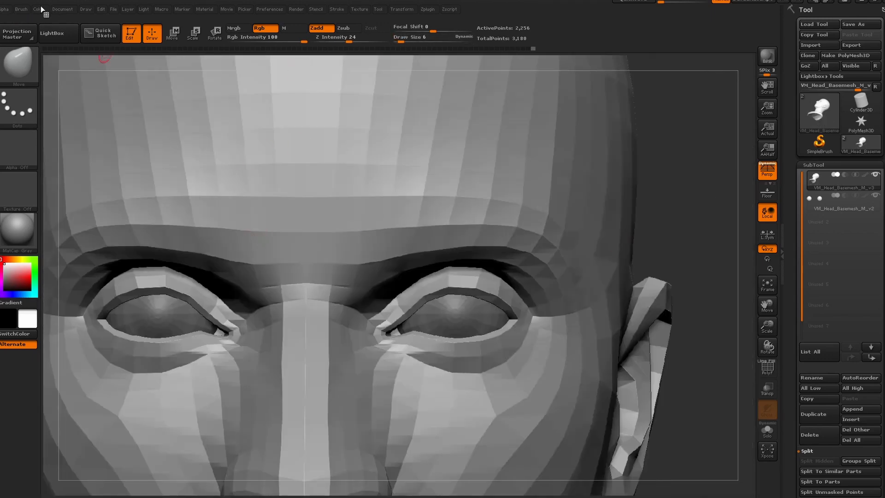
pyautogui.press('f')
pyautogui.moveTo(436, 222)
pyautogui.keyDown('alt'); pyautogui.mouseDown(button='right')
pyautogui.moveTo(628, 185)
pyautogui.moveTo(628, 155)
pyautogui.mouseUp(button='right'); pyautogui.keyUp('alt')
pyautogui.moveTo(383, 203); pyautogui.dragTo(407, 194)
pyautogui.moveTo(402, 282); pyautogui.dragTo(307, 239, button='right')
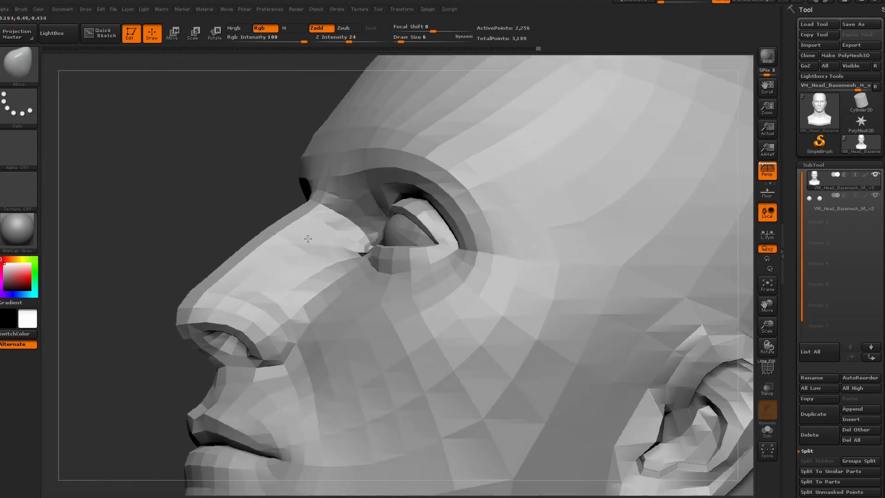
pyautogui.moveTo(430, 202); pyautogui.dragTo(479, 200, button='right')
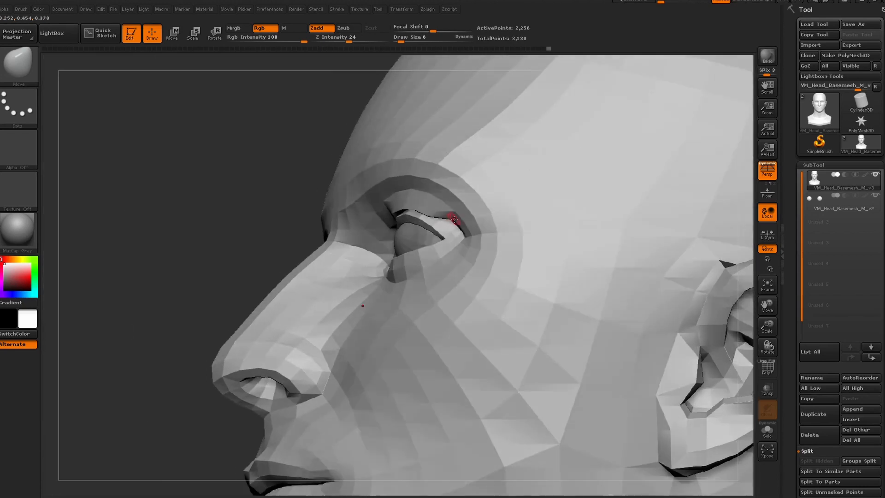
pyautogui.moveTo(459, 227); pyautogui.dragTo(580, 216, button='right')
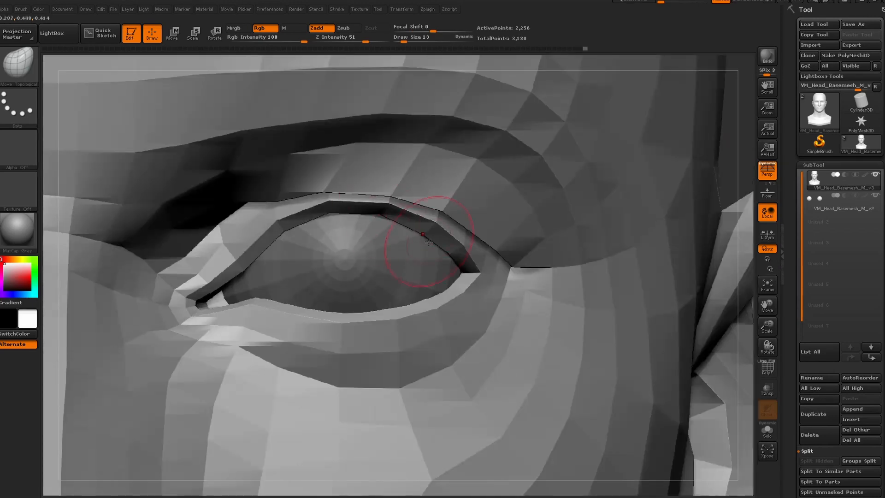
# Step: Reshape the upper eyelid rim and fold with the Move Topological brush at Draw Size 13, and restore the stored front view
pyautogui.moveTo(428, 242); pyautogui.dragTo(427, 234)
pyautogui.moveTo(330, 219); pyautogui.dragTo(330, 212)
pyautogui.moveTo(278, 201)
pyautogui.mouseDown()
pyautogui.moveTo(278, 214)
pyautogui.moveTo(330, 225)
pyautogui.mouseUp()
pyautogui.moveTo(395, 184); pyautogui.dragTo(400, 202)
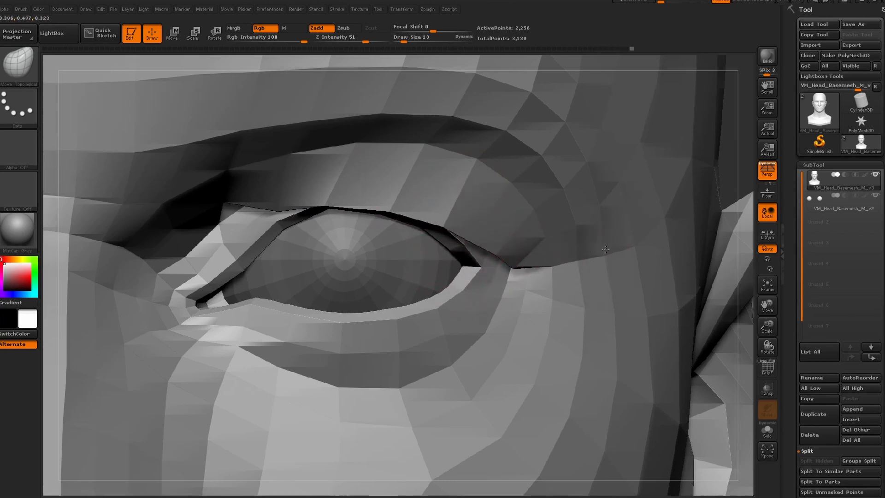
pyautogui.press('shift')
pyautogui.click(68, 9)
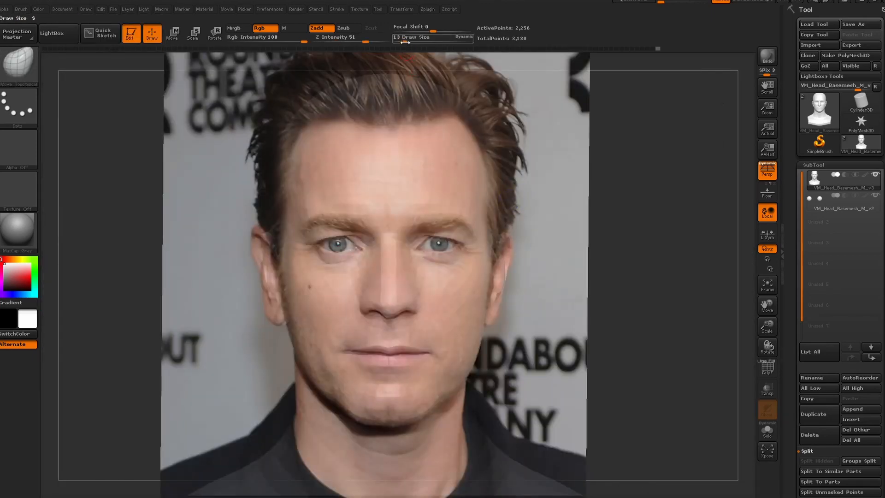
# Step: Compare the face with the portrait and adjust the mouth corners with the Move Topological brush at Draw Size 42
pyautogui.moveTo(405, 42); pyautogui.dragTo(406, 42)
pyautogui.hotkey('shift', 'z')
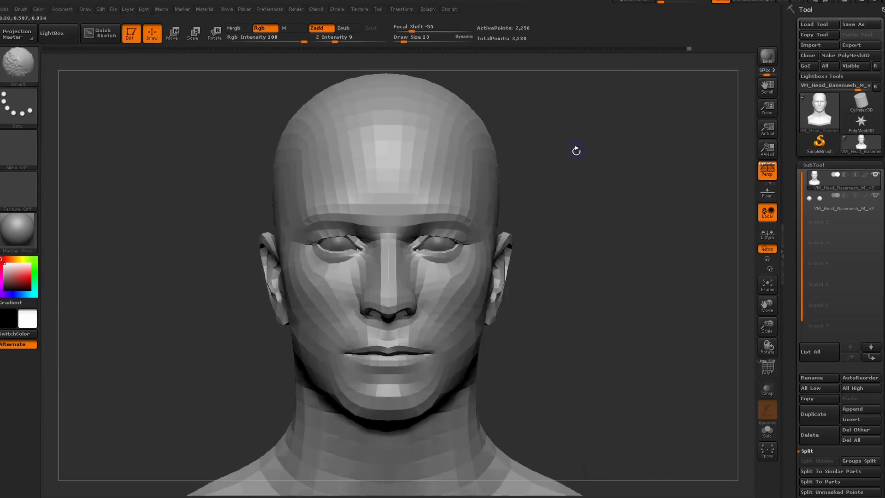
pyautogui.moveTo(575, 151); pyautogui.dragTo(606, 190)
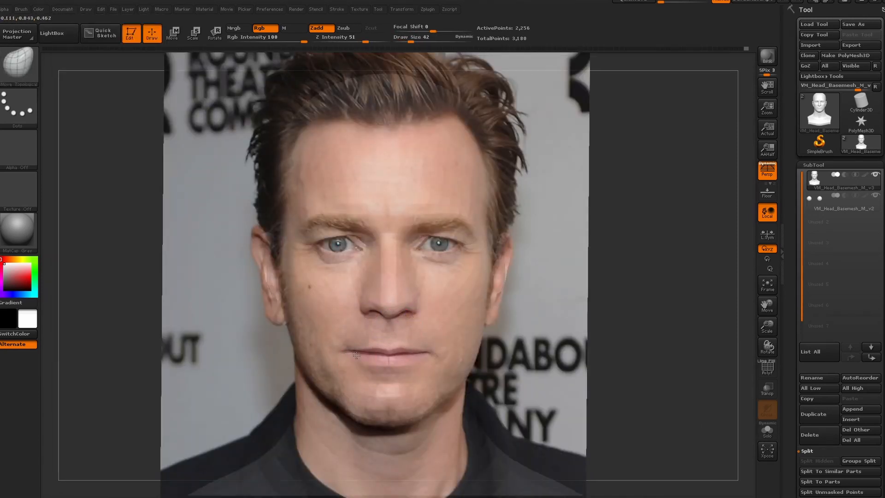
pyautogui.hotkey('shift', 'z')
pyautogui.hotkey('shift', 'z')
pyautogui.hotkey('shift', 'z')
pyautogui.hotkey('shift', 'z')
pyautogui.hotkey('shift', 'z')
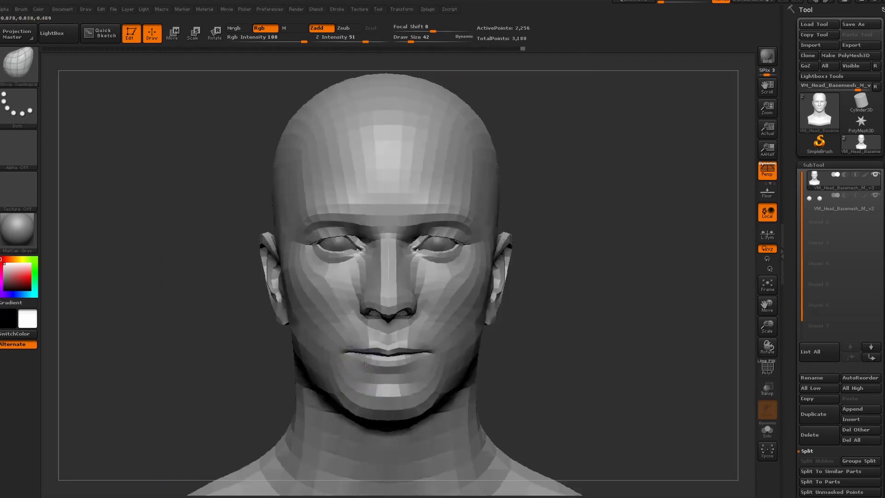
pyautogui.moveTo(424, 357); pyautogui.dragTo(429, 351)
pyautogui.hotkey('shift', 'z')
pyautogui.hotkey('shift', 'z')
# Step: Adjust the jaw sides to the portrait at Draw Size 109, check the contour from other angles, and restore the stored front view
pyautogui.moveTo(474, 368); pyautogui.dragTo(480, 366)
pyautogui.hotkey('shift', 'z')
pyautogui.hotkey('shift', 'z')
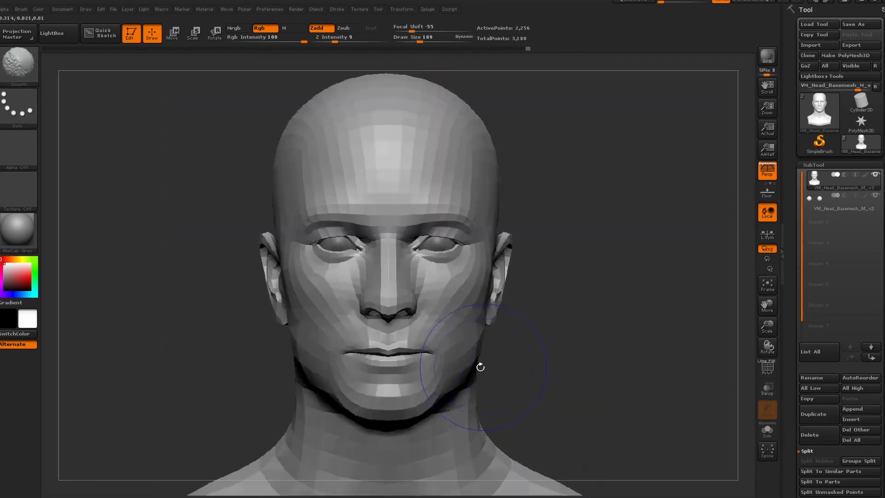
pyautogui.hotkey('shift', 'z')
pyautogui.hotkey('shift', 'z')
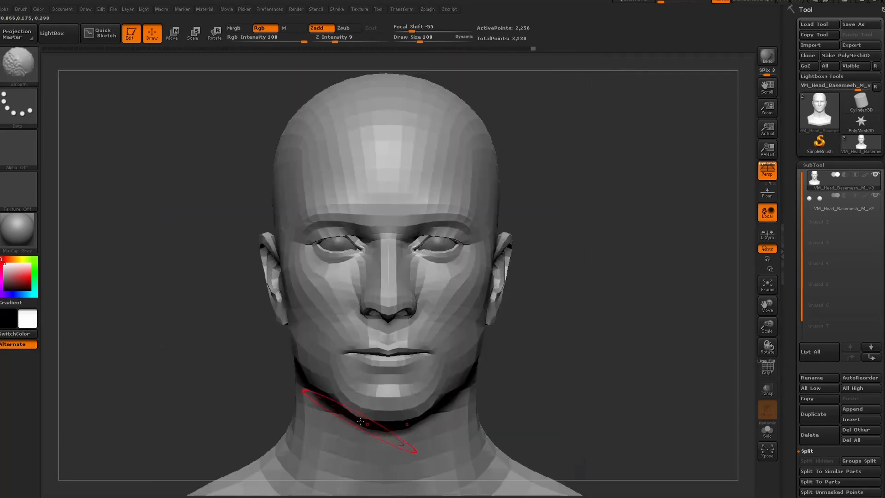
pyautogui.moveTo(249, 426)
pyautogui.mouseDown()
pyautogui.moveTo(358, 435)
pyautogui.moveTo(447, 409)
pyautogui.mouseUp()
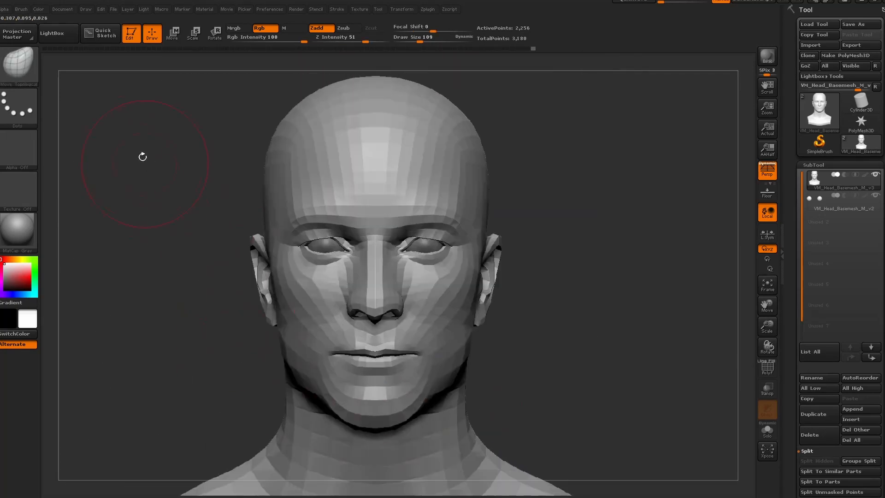
pyautogui.moveTo(63, 9)
pyautogui.click(87, 337)
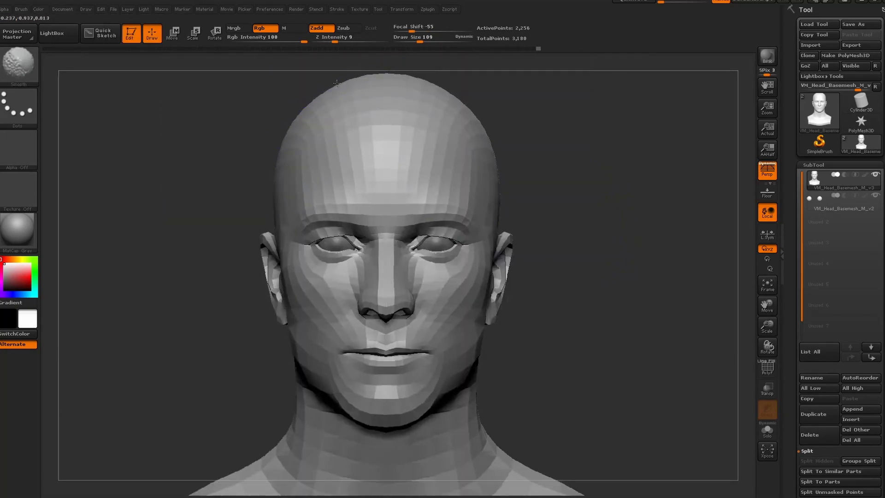
pyautogui.moveTo(587, 149)
pyautogui.mouseDown()
pyautogui.moveTo(529, 150)
pyautogui.moveTo(553, 152)
pyautogui.mouseUp()
pyautogui.moveTo(63, 10)
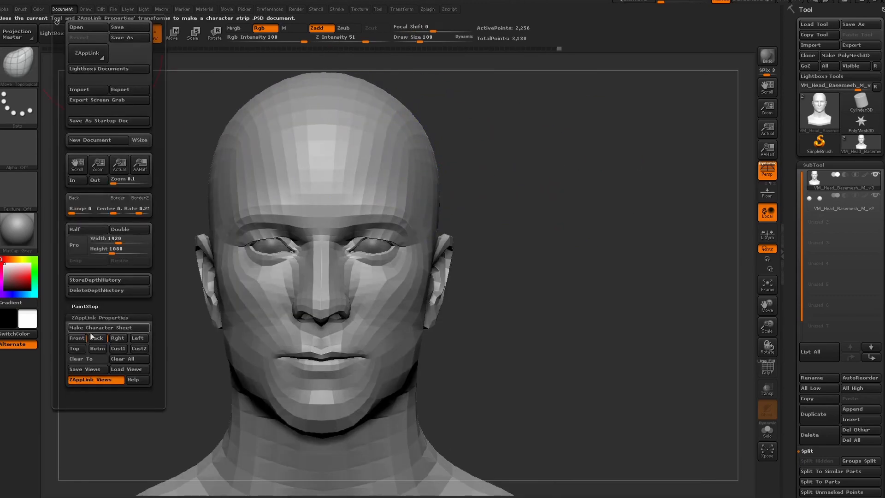
pyautogui.click(89, 337)
# Step: Lower the centre of the brow at Draw Size 68 and refine the brow ridge at Draw Size 28 to match the portrait
pyautogui.hotkey('shift', 'z')
pyautogui.hotkey('shift', 'z')
pyautogui.click(415, 40)
pyautogui.moveTo(390, 207); pyautogui.dragTo(388, 214)
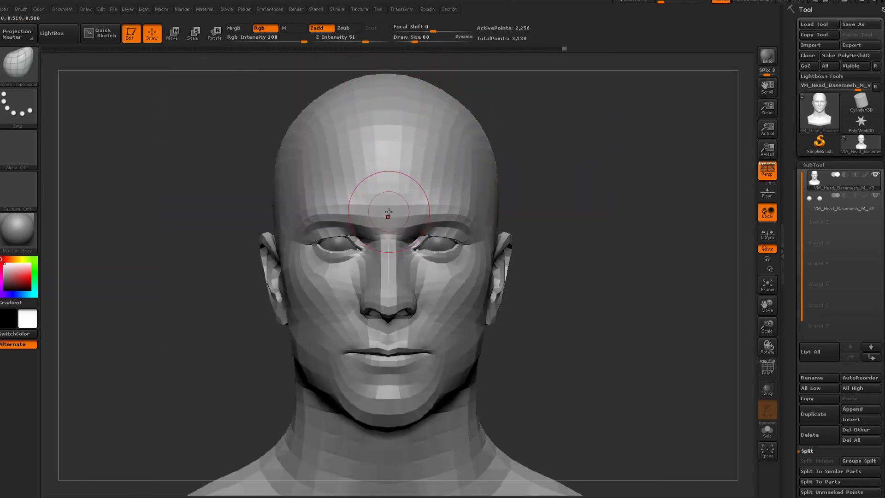
pyautogui.hotkey('shift', 'z')
pyautogui.hotkey('shift', 'z')
pyautogui.moveTo(418, 40); pyautogui.dragTo(408, 40)
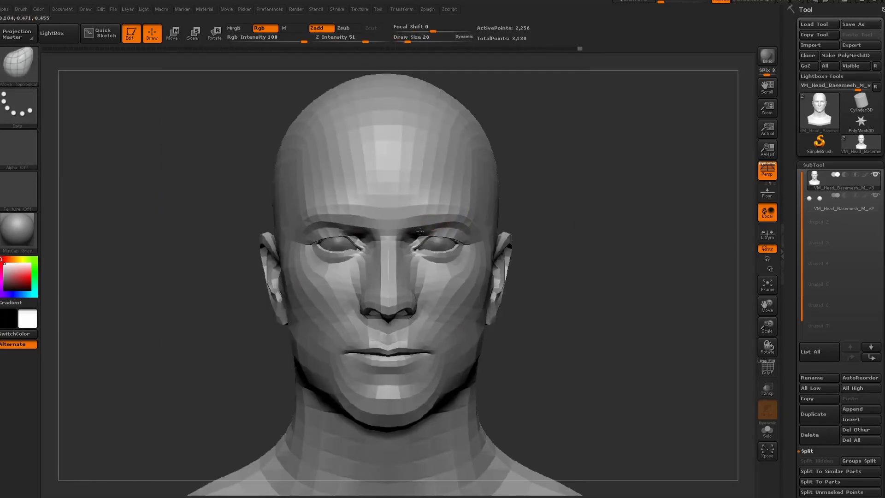
pyautogui.press('shift')
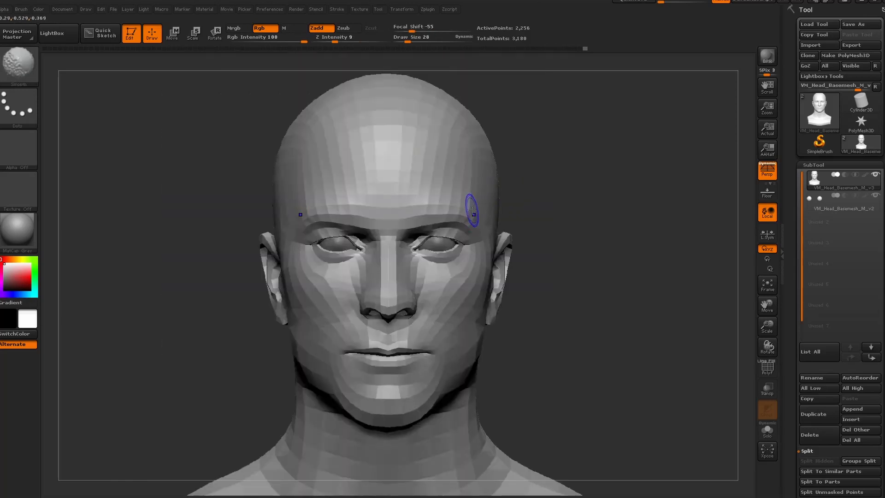
# Step: Choose the ClayBuildup brush with a soft round alpha, and smooth the sides of the forehead at Draw Size 39
pyautogui.click(19, 64)
pyautogui.click(119, 75)
pyautogui.click(18, 149)
pyautogui.click(112, 154)
pyautogui.click(409, 42)
pyautogui.hotkey('shift', 'z')
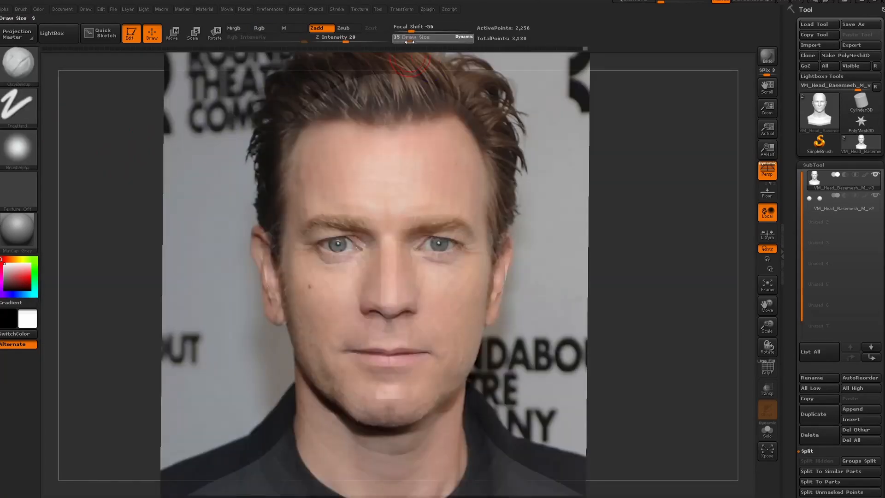
pyautogui.hotkey('shift', 'z')
pyautogui.press('shift')
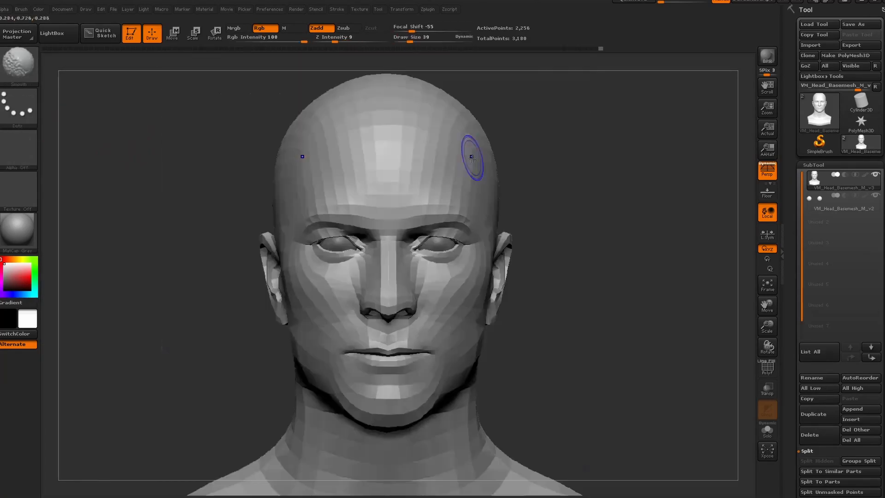
pyautogui.moveTo(471, 158); pyautogui.dragTo(446, 203)
pyautogui.hotkey('shift', 'z')
pyautogui.hotkey('shift', 'z')
pyautogui.press('shift')
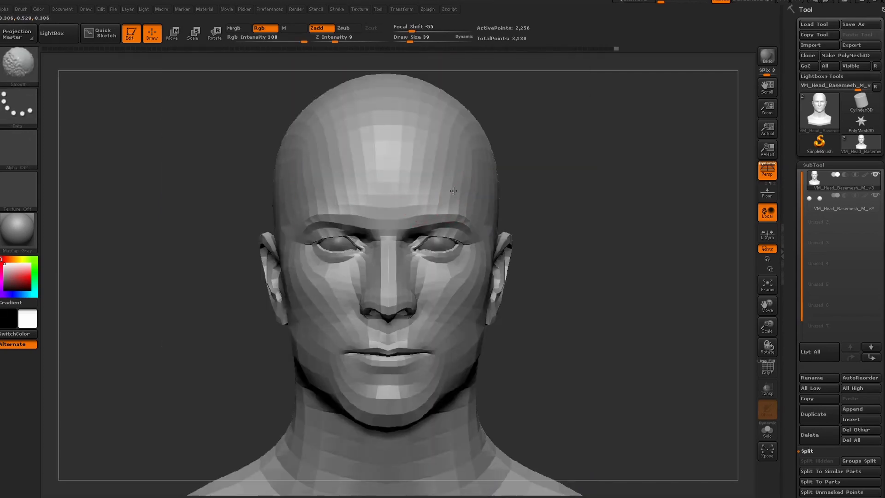
# Step: Compare the forehead, brow and cheek contours of the head repeatedly with the portrait
pyautogui.hotkey('shift', 'z')
pyautogui.hotkey('shift', 'z')
pyautogui.hotkey('shift', 'z')
pyautogui.hotkey('shift', 'z')
pyautogui.hotkey('shift', 'z')
pyautogui.hotkey('shift', 'z')
pyautogui.hotkey('shift', 'z')
pyautogui.hotkey('shift', 'z')
pyautogui.hotkey('shift', 'z')
pyautogui.hotkey('shift', 'z')
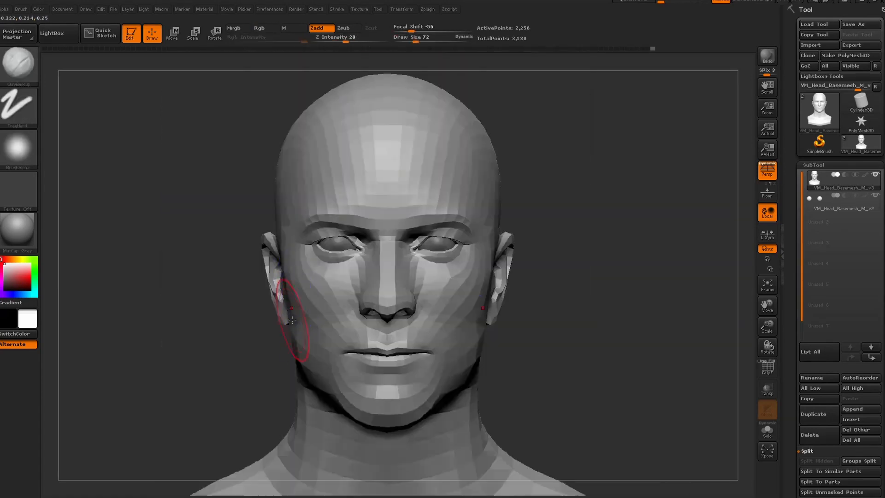
# Step: Work the side of the face in front of the ear with ClayBuildup at Draw Size 72, and restore the stored front view
pyautogui.moveTo(184, 318); pyautogui.dragTo(255, 313)
pyautogui.moveTo(277, 264); pyautogui.dragTo(285, 332)
pyautogui.moveTo(608, 258)
pyautogui.mouseDown()
pyautogui.moveTo(545, 259)
pyautogui.moveTo(612, 288)
pyautogui.mouseUp()
pyautogui.moveTo(63, 9)
pyautogui.click(77, 338)
pyautogui.hotkey('shift', 'z')
pyautogui.hotkey('shift', 'z')
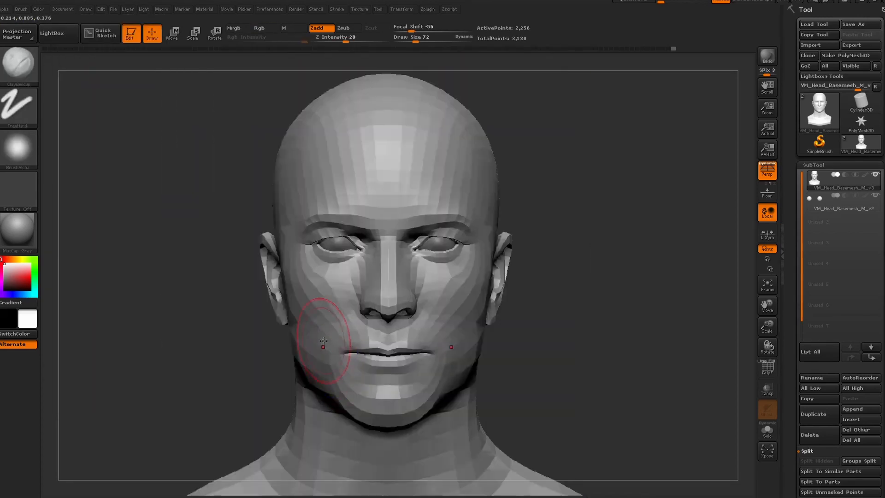
# Step: Set the Draw Size to 37 and smooth the outer cheeks in front of the ears, checking them against the portrait
pyautogui.hotkey('shift', 'z')
pyautogui.hotkey('shift', 'z')
pyautogui.click(409, 40)
pyautogui.hotkey('shift', 'z')
pyautogui.hotkey('shift', 'z')
pyautogui.hotkey('shift', 'z')
pyautogui.hotkey('shift', 'z')
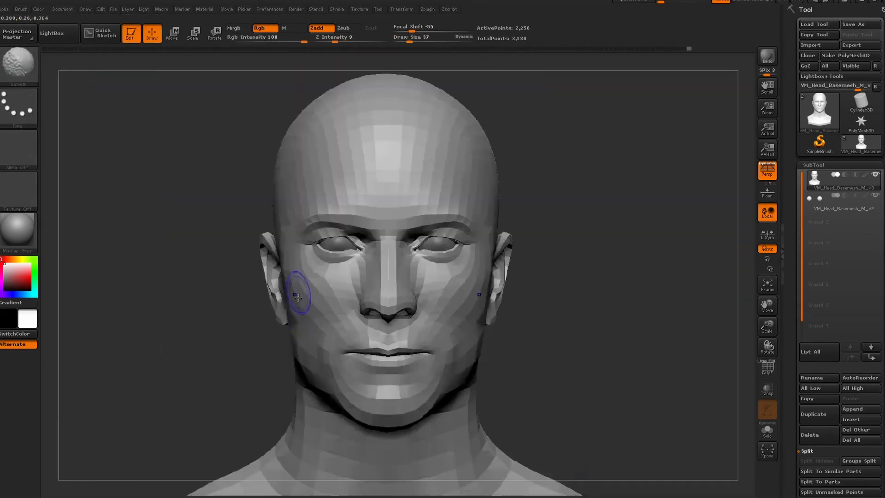
pyautogui.hotkey('shift', 'z')
pyautogui.hotkey('shift', 'z')
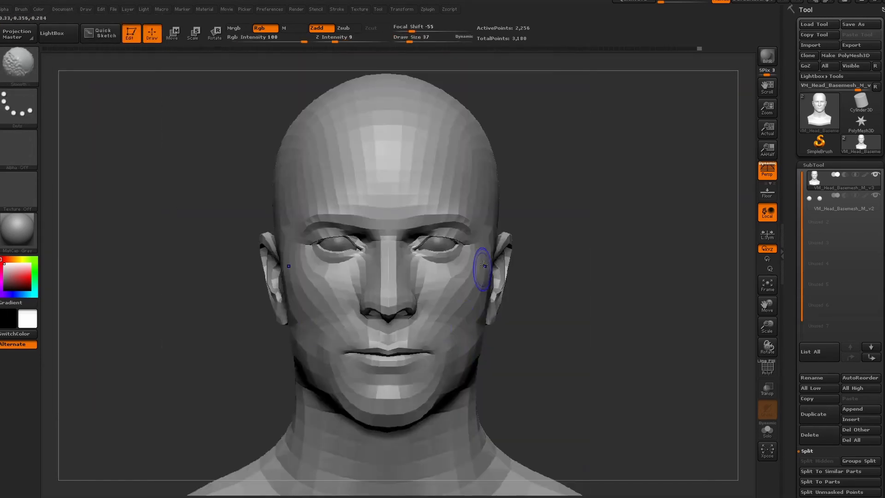
# Step: Refine the cheekbones below the outer eye corners and build up the temples with ClayBuildup, checking against the portrait
pyautogui.hotkey('shift', 'z')
pyautogui.hotkey('shift', 'z')
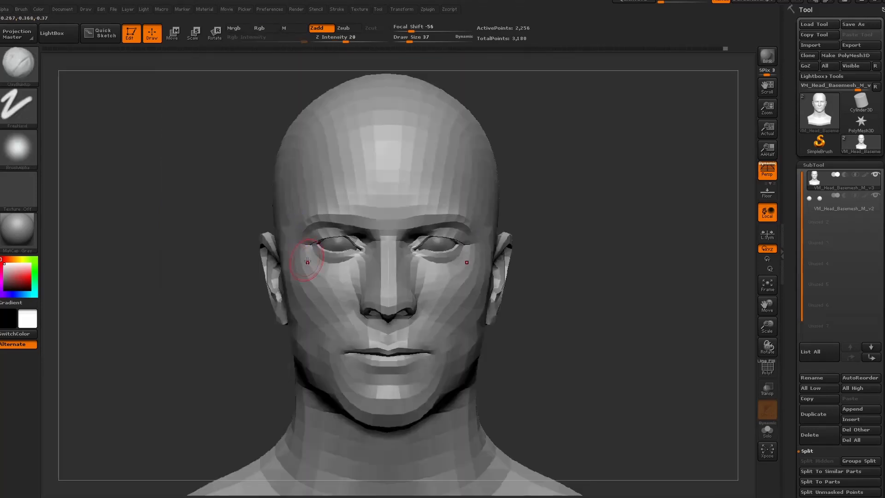
pyautogui.hotkey('shift', 'z')
pyautogui.hotkey('shift', 'z')
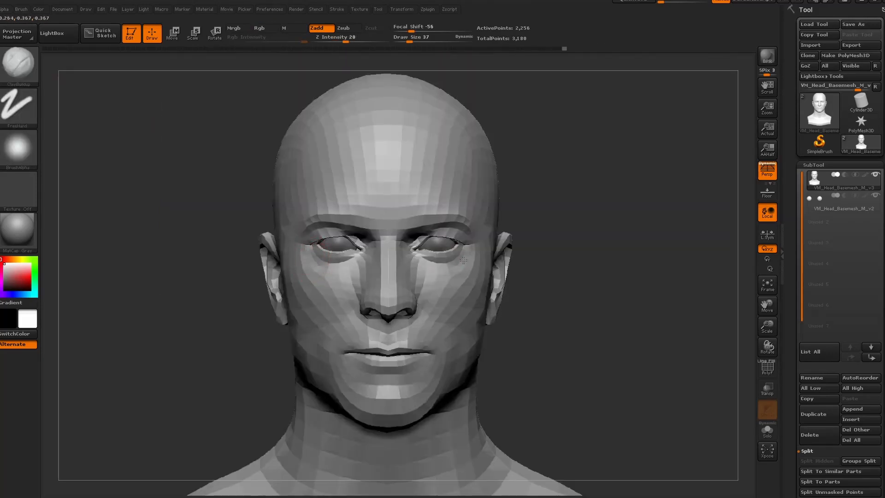
pyautogui.hotkey('shift', 'z')
pyautogui.hotkey('shift', 'z')
pyautogui.moveTo(326, 205)
pyautogui.mouseDown()
pyautogui.moveTo(305, 175)
pyautogui.moveTo(344, 207)
pyautogui.moveTo(318, 189)
pyautogui.mouseUp()
pyautogui.hotkey('shift', 'z')
pyautogui.hotkey('shift', 'z')
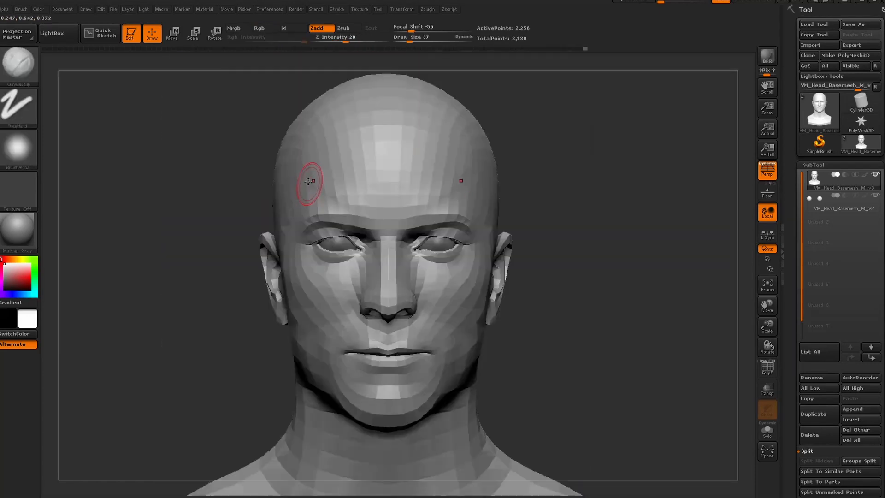
# Step: Compare the head with the portrait, inspect the underside of the jaw and chin, and restore the stored front view for another check
pyautogui.hotkey('shift', 'z')
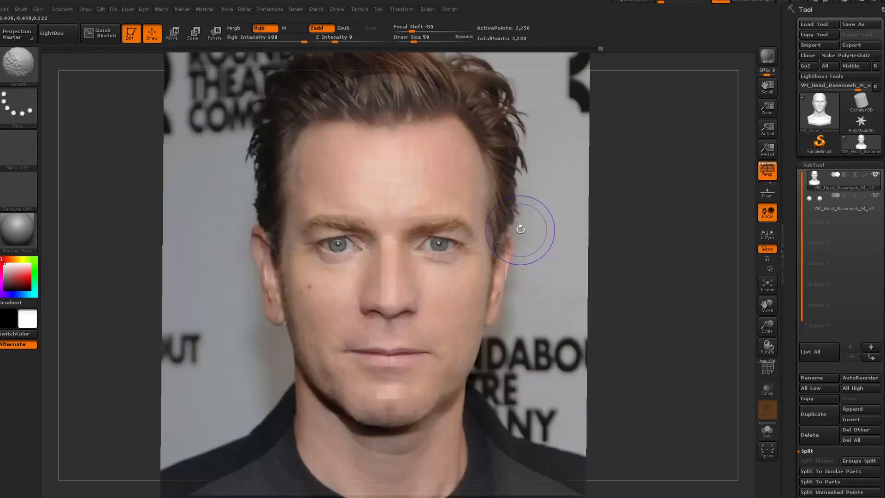
pyautogui.hotkey('shift', 'z')
pyautogui.hotkey('shift', 'z')
pyautogui.hotkey('shift', 'z')
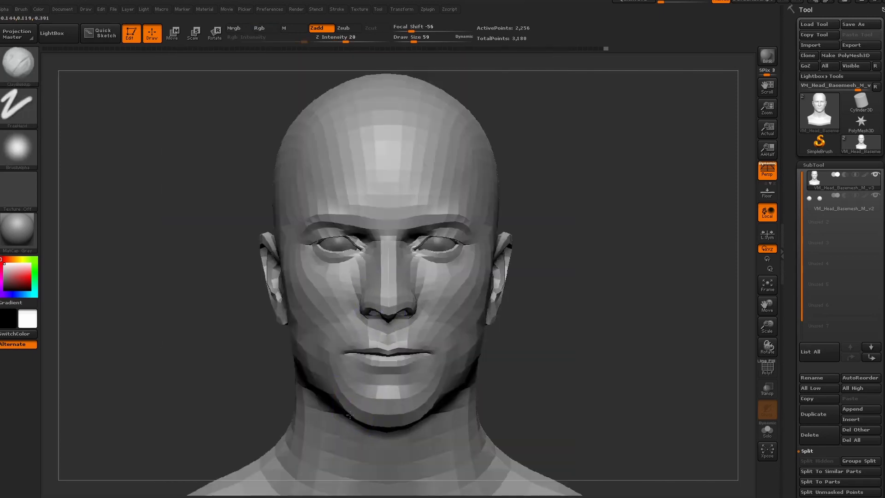
pyautogui.moveTo(263, 393)
pyautogui.mouseDown()
pyautogui.moveTo(317, 355)
pyautogui.moveTo(258, 321)
pyautogui.moveTo(300, 233)
pyautogui.mouseUp()
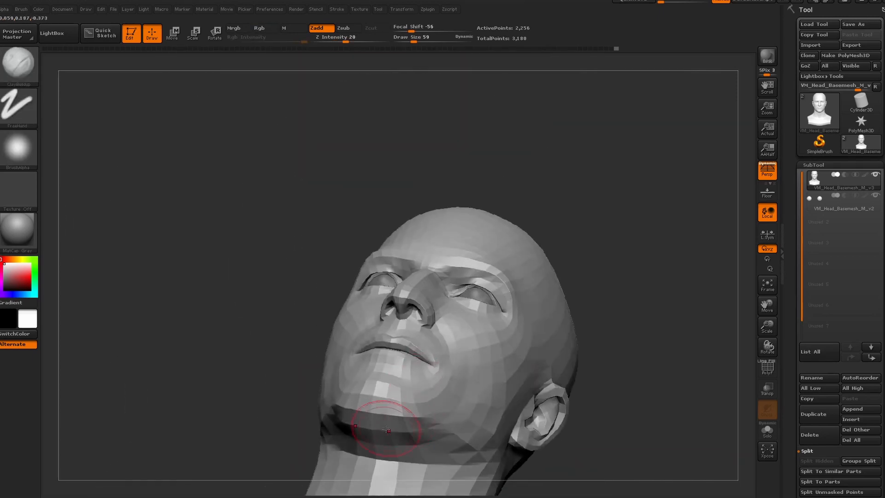
pyautogui.keyDown('shift'); pyautogui.moveTo(308, 401); pyautogui.dragTo(409, 408); pyautogui.keyUp('shift')
pyautogui.hotkey('shift', 'z')
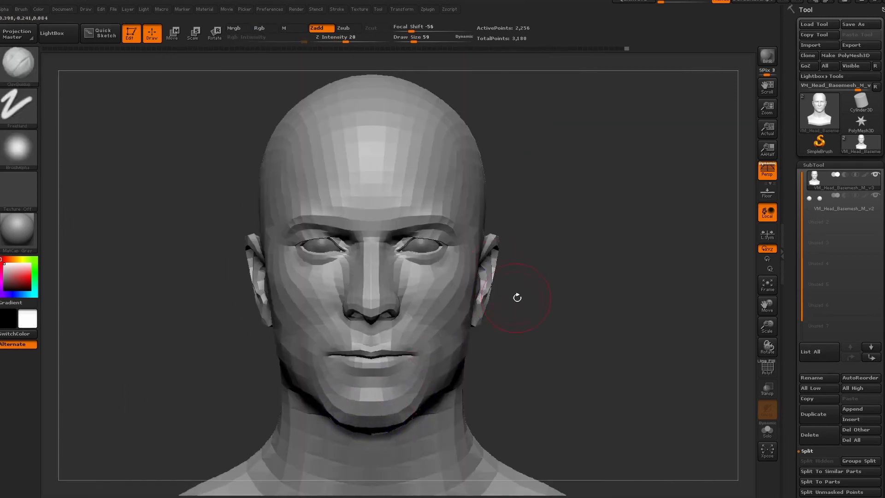
pyautogui.click(62, 10)
pyautogui.hotkey('shift', 'z')
pyautogui.hotkey('shift', 'z')
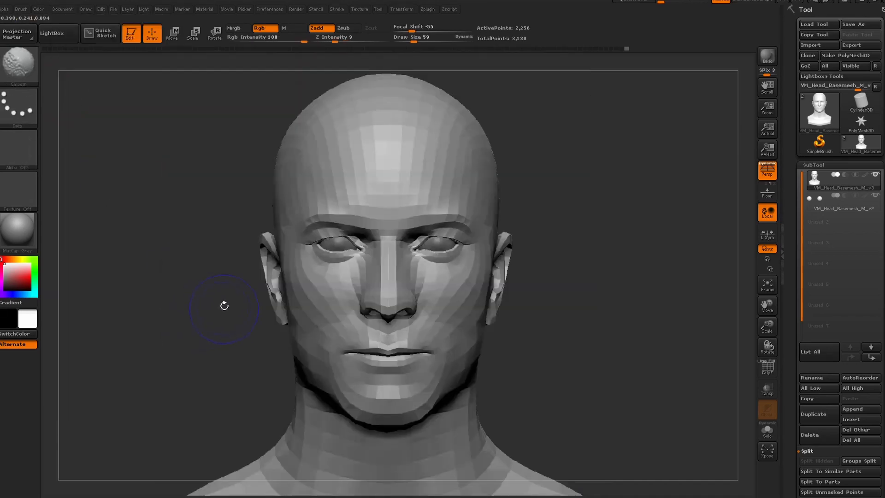
pyautogui.hotkey('shift', 'z')
pyautogui.hotkey('shift', 'z')
# Step: Set the Draw Size to 105, smooth the sides and base of the neck to slim it, and restore the stored front view
pyautogui.moveTo(214, 317)
pyautogui.mouseDown()
pyautogui.moveTo(215, 326)
pyautogui.moveTo(226, 314)
pyautogui.mouseUp()
pyautogui.moveTo(335, 404); pyautogui.dragTo(664, 295, button='right')
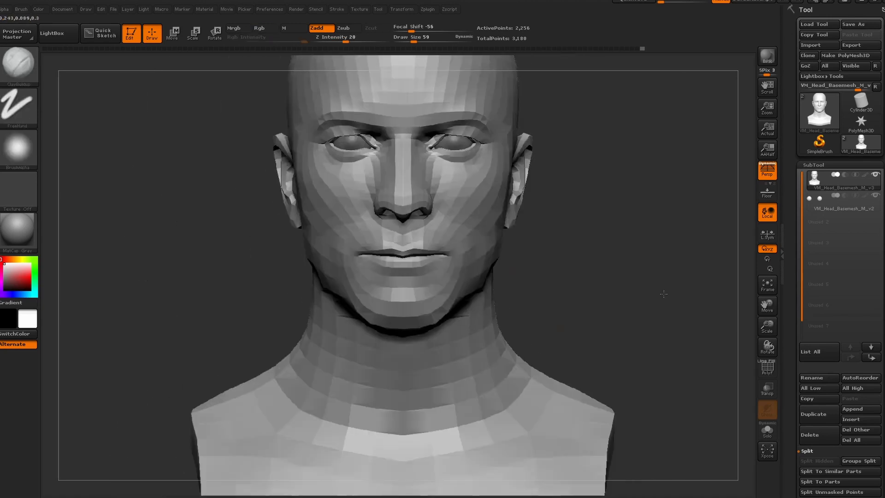
pyautogui.moveTo(414, 40); pyautogui.dragTo(421, 40)
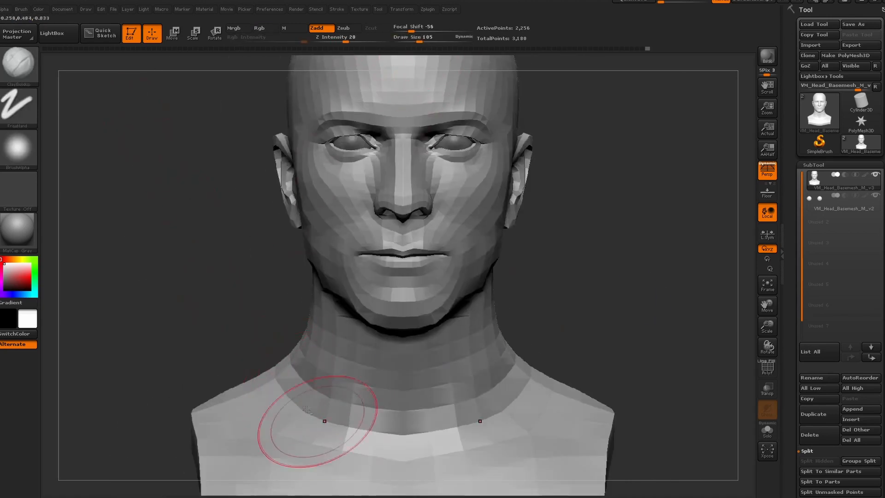
pyautogui.keyDown('alt'); pyautogui.moveTo(563, 359); pyautogui.dragTo(561, 314, button='right'); pyautogui.keyUp('alt')
pyautogui.keyDown('shift'); pyautogui.moveTo(323, 368); pyautogui.dragTo(329, 318); pyautogui.keyUp('shift')
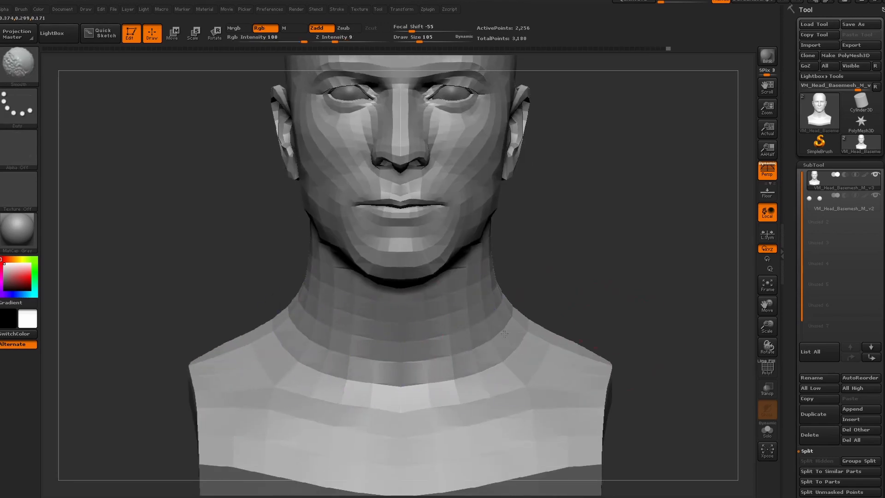
pyautogui.moveTo(590, 281)
pyautogui.mouseDown(button='right')
pyautogui.moveTo(532, 301)
pyautogui.moveTo(481, 296)
pyautogui.mouseUp(button='right')
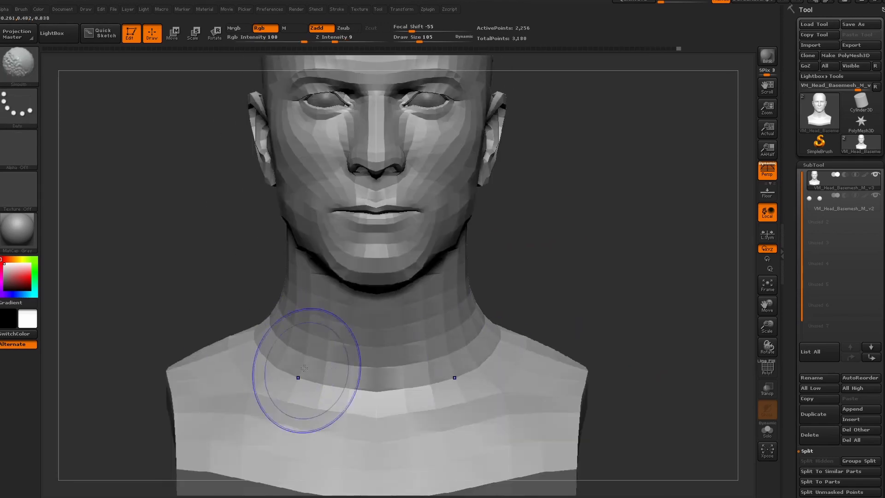
pyautogui.moveTo(537, 286); pyautogui.dragTo(510, 254, button='right')
pyautogui.moveTo(62, 10)
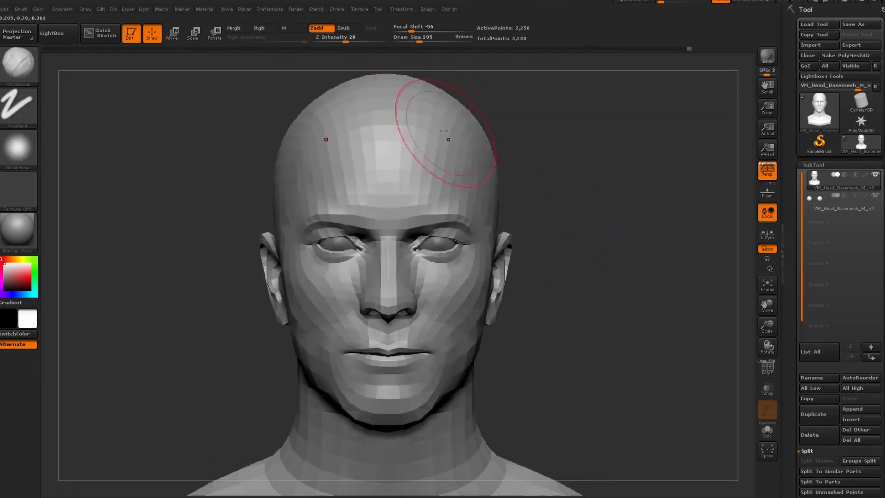
# Step: Compare the outer cheeks, eyes and nose of the head repeatedly with the front portrait
pyautogui.press('shift')
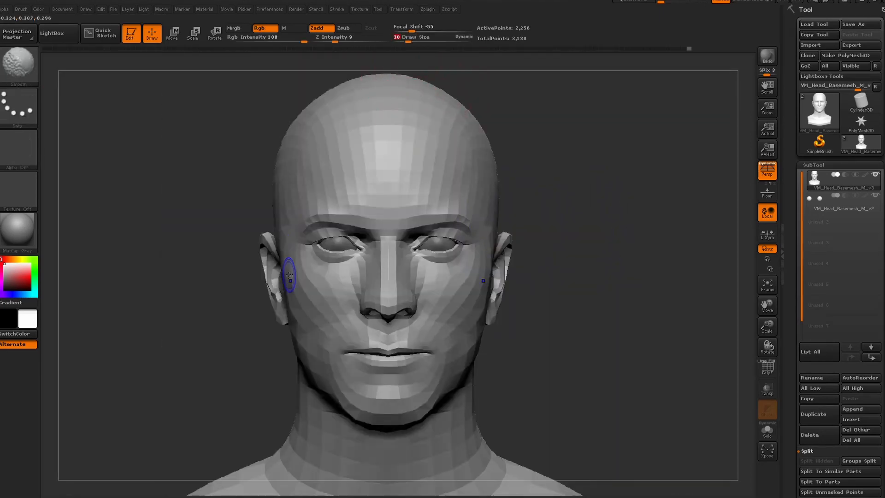
pyautogui.hotkey('shift', 'z')
pyautogui.hotkey('shift', 'z')
pyautogui.hotkey('shift', 'z')
pyautogui.hotkey('shift', 'z')
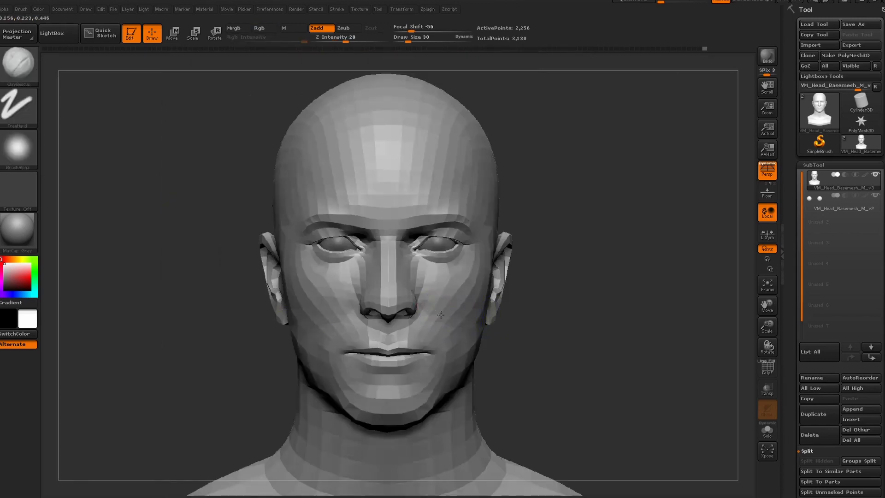
pyautogui.hotkey('shift', 'z')
pyautogui.hotkey('shift', 'z')
pyautogui.hotkey('shift', 'z')
pyautogui.hotkey('shift', 'z')
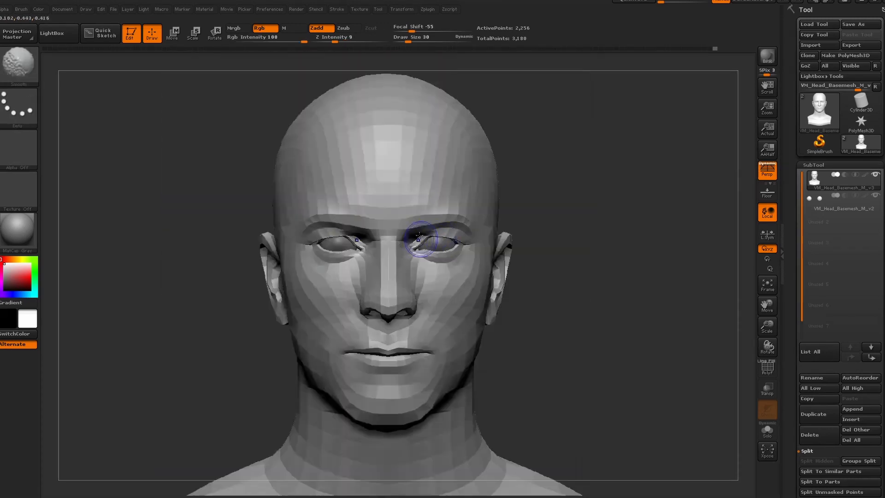
pyautogui.hotkey('shift', 'z')
pyautogui.hotkey('shift', 'z')
# Step: Select the Move Topological brush at Draw Size 53 and check the cheeks and inner eye areas against the portrait
pyautogui.press('b')
pyautogui.press('m')
pyautogui.press('t')
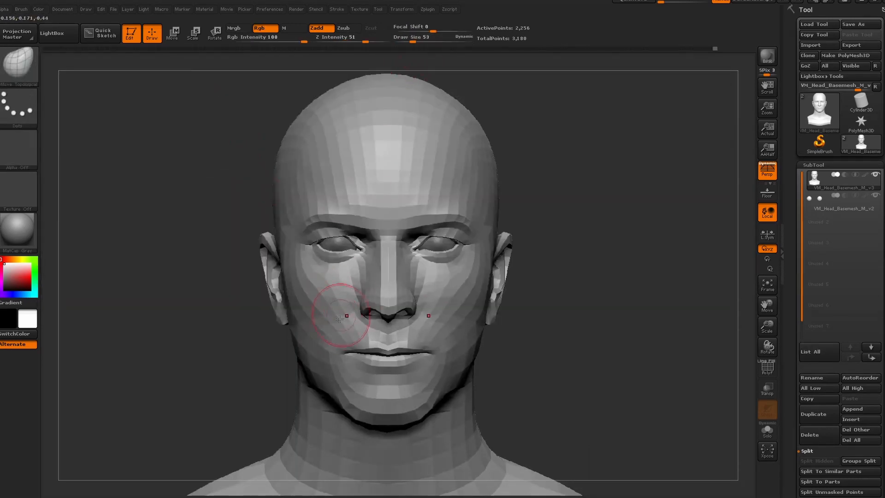
pyautogui.hotkey('shift', 'z')
pyautogui.hotkey('shift', 'z')
pyautogui.hotkey('shift', 'z')
pyautogui.hotkey('shift', 'z')
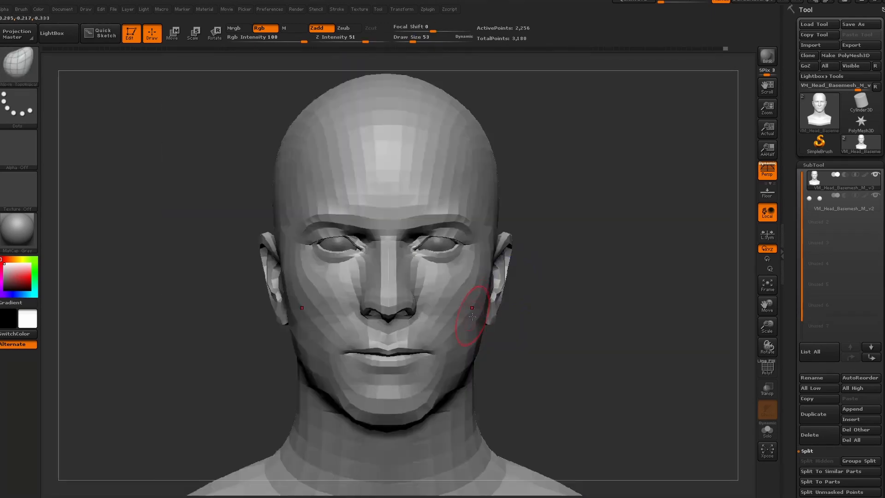
pyautogui.hotkey('shift', 'z')
pyautogui.hotkey('shift', 'z')
pyautogui.hotkey('shift', 'z')
pyautogui.hotkey('shift', 'z')
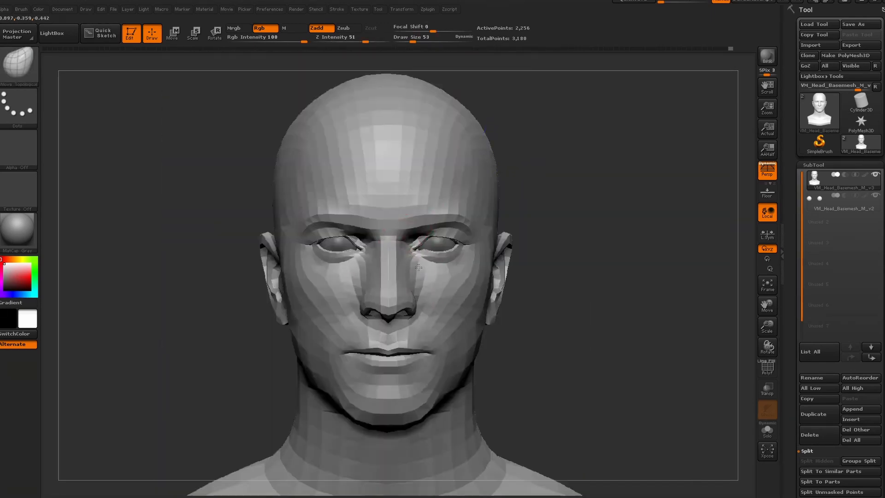
pyautogui.hotkey('shift', 'z')
pyautogui.hotkey('shift', 'z')
# Step: Set the Draw Size to 32, check the mesh wireframe, and nudge the area between nose base and upper lip upward
pyautogui.moveTo(412, 41); pyautogui.dragTo(408, 42)
pyautogui.click(767, 369)
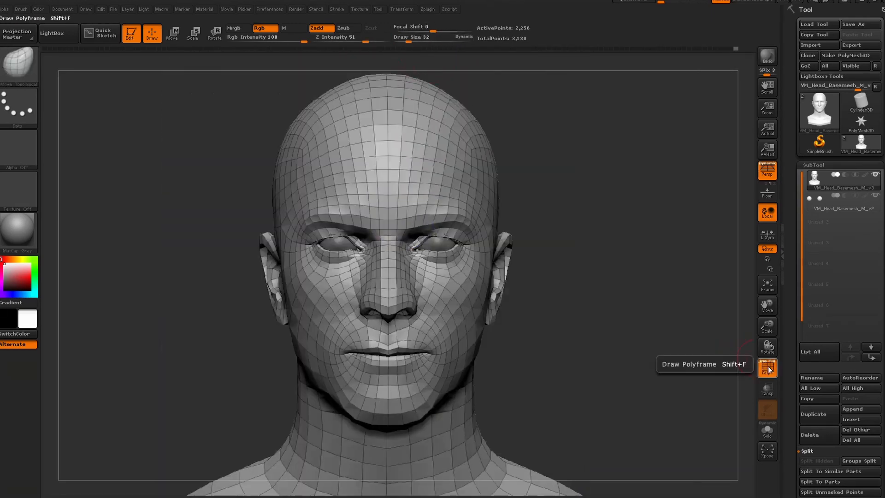
pyautogui.click(767, 368)
pyautogui.moveTo(388, 334); pyautogui.dragTo(389, 330)
pyautogui.moveTo(627, 360)
pyautogui.mouseDown()
pyautogui.moveTo(538, 345)
pyautogui.moveTo(633, 364)
pyautogui.mouseUp()
# Step: Switch to the reference board and look through the Ewan McGregor photos for a usable side-profile shot
pyautogui.moveTo(884, 197); pyautogui.dragTo(402, 236, button='right')
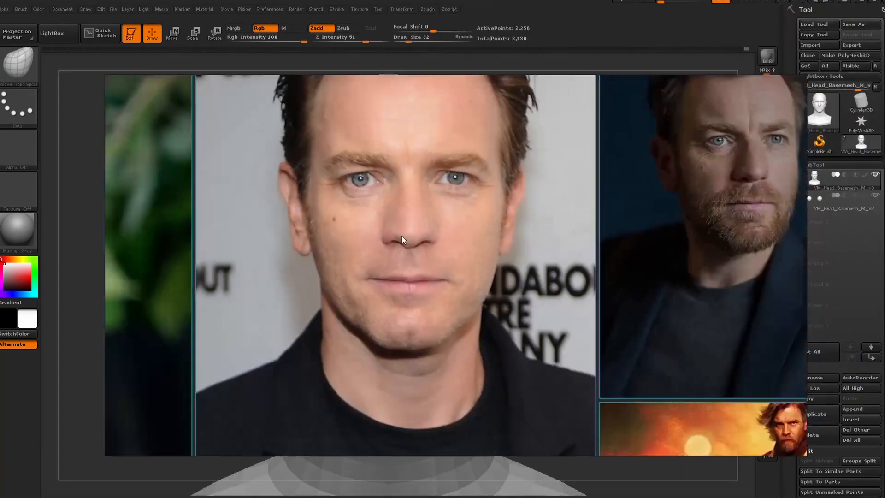
pyautogui.scroll(-12, 384, 237)
pyautogui.moveTo(266, 263); pyautogui.dragTo(301, 232, button='right')
pyautogui.click(311, 162)
pyautogui.moveTo(310, 163); pyautogui.dragTo(486, 137, button='middle')
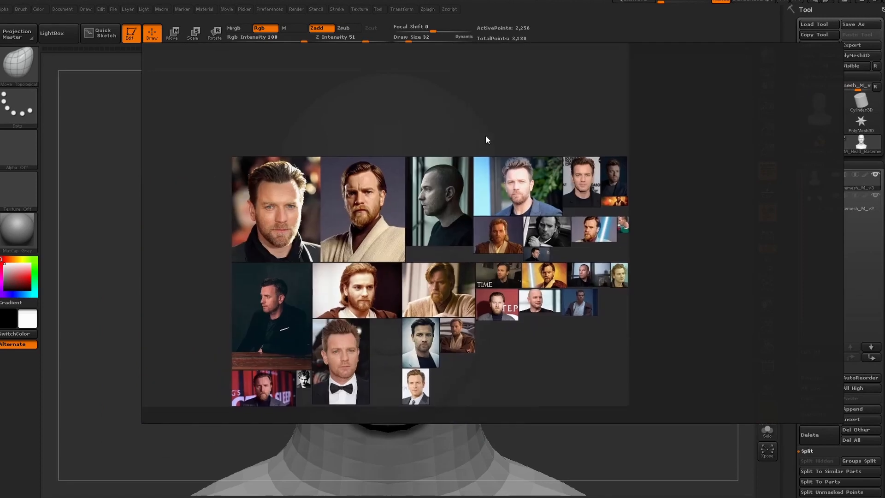
pyautogui.scroll(2, 450, 229)
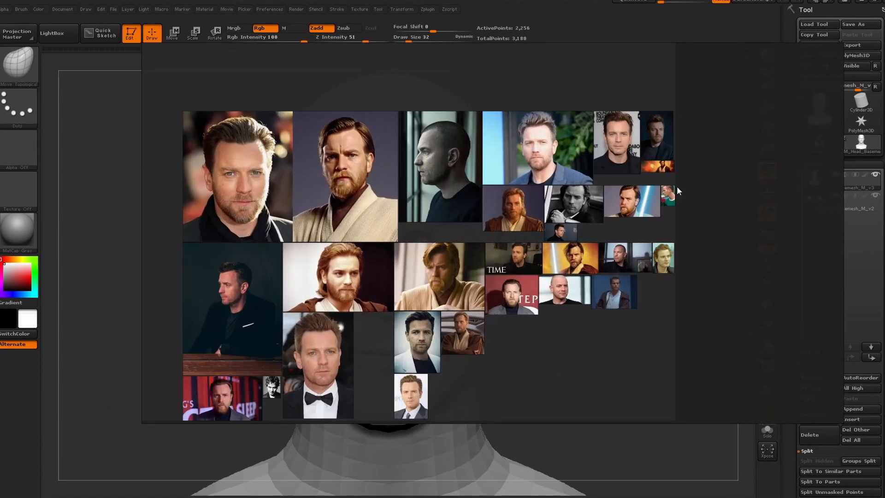
pyautogui.scroll(12, 672, 191)
pyautogui.scroll(-2, 672, 191)
pyautogui.scroll(-9, 478, 183)
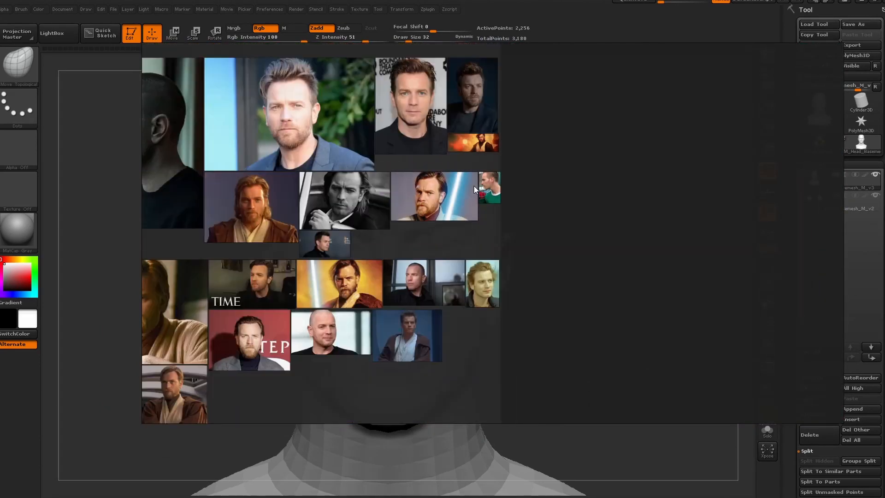
pyautogui.moveTo(473, 186); pyautogui.dragTo(464, 201, button='right')
pyautogui.moveTo(402, 225); pyautogui.dragTo(631, 252, button='middle')
pyautogui.scroll(6, 336, 158)
pyautogui.moveTo(535, 130); pyautogui.dragTo(884, 108, button='right')
pyautogui.scroll(-2, 536, 173)
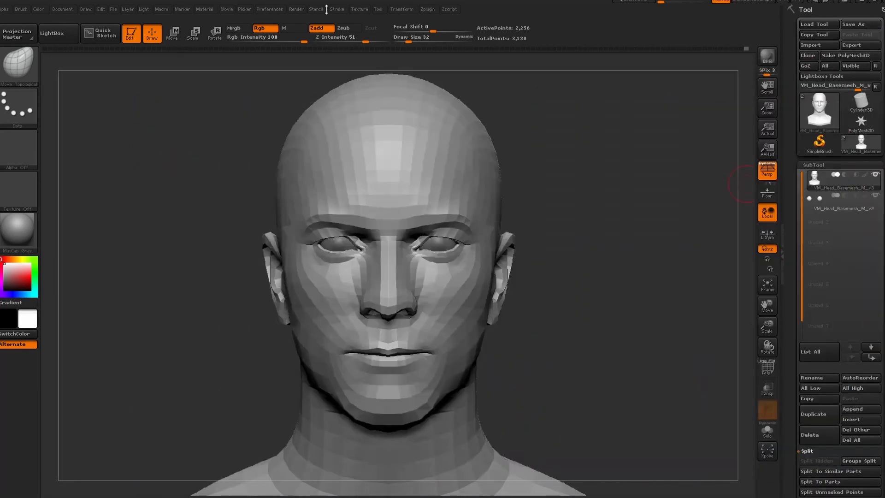
pyautogui.click(358, 10)
pyautogui.click(382, 68)
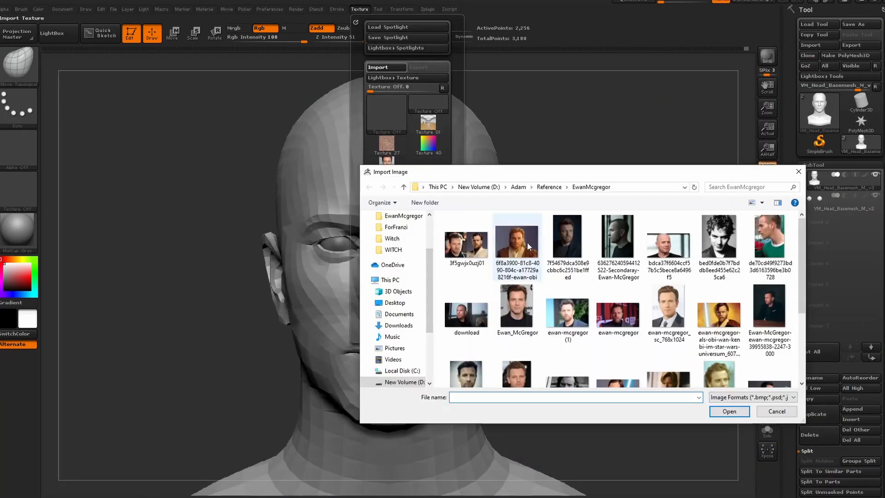
pyautogui.click(619, 245)
pyautogui.click(729, 411)
pyautogui.click(365, 10)
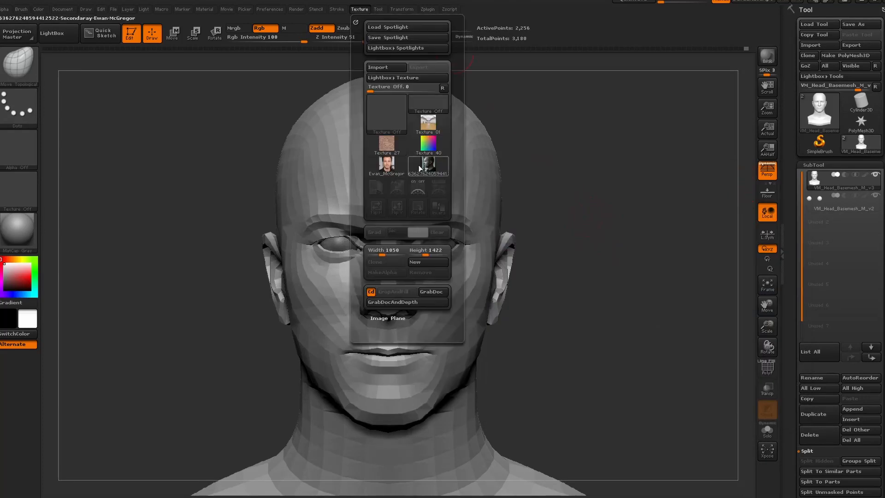
pyautogui.click(423, 166)
pyautogui.click(440, 191)
pyautogui.click(65, 34)
# Step: Enlarge the profile photo in Spotlight and position it over the head
pyautogui.moveTo(121, 256); pyautogui.dragTo(359, 284)
pyautogui.moveTo(380, 229)
pyautogui.mouseDown()
pyautogui.moveTo(397, 239)
pyautogui.moveTo(370, 225)
pyautogui.mouseUp()
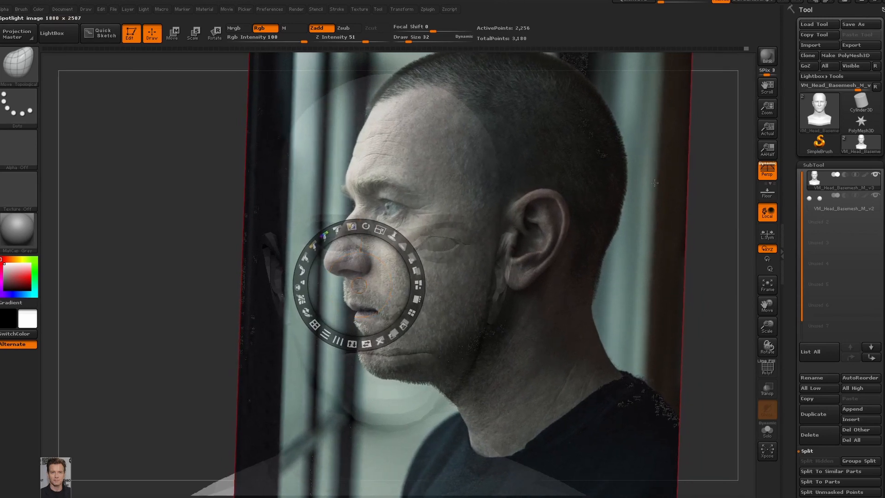
pyautogui.moveTo(654, 183); pyautogui.dragTo(615, 182)
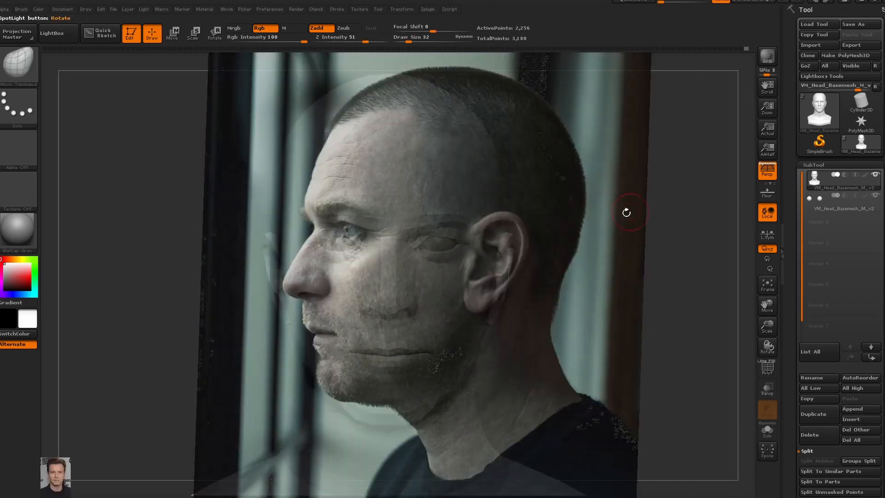
# Step: Turn the head to a left-facing side view and shift the profile photo over it
pyautogui.moveTo(625, 212)
pyautogui.mouseDown()
pyautogui.moveTo(586, 241)
pyautogui.moveTo(273, 283)
pyautogui.moveTo(179, 330)
pyautogui.moveTo(183, 350)
pyautogui.mouseUp()
pyautogui.keyDown('shift'); pyautogui.moveTo(235, 292); pyautogui.dragTo(241, 286); pyautogui.keyUp('shift')
pyautogui.press('z')
pyautogui.moveTo(624, 184); pyautogui.dragTo(623, 320)
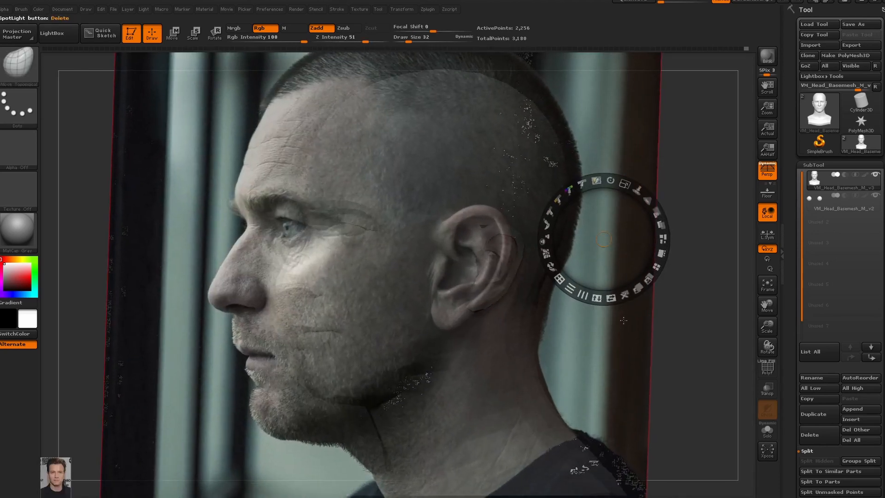
pyautogui.moveTo(590, 352); pyautogui.dragTo(644, 343)
pyautogui.press('z')
# Step: Snap the head to an exact side view, align it with the profile photo, and compare the two
pyautogui.moveTo(662, 258)
pyautogui.keyDown('shift'); pyautogui.mouseDown()
pyautogui.moveTo(645, 217)
pyautogui.moveTo(634, 289)
pyautogui.mouseUp(); pyautogui.keyUp('shift')
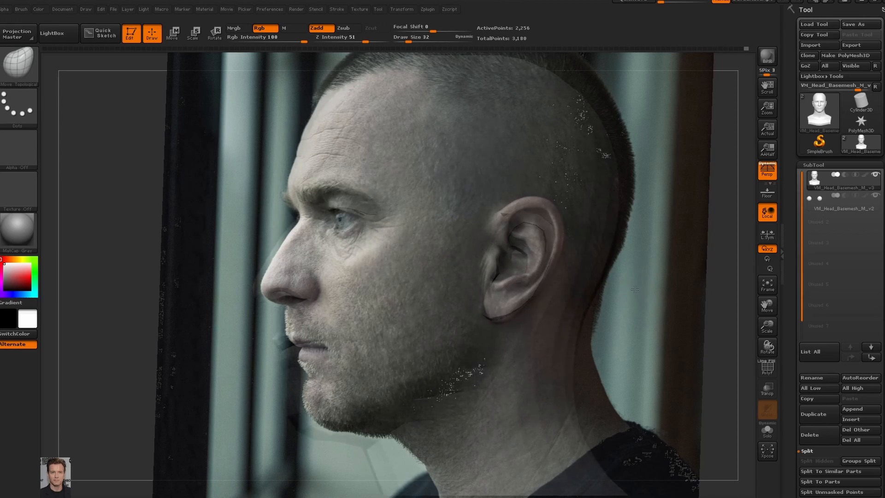
pyautogui.moveTo(677, 251)
pyautogui.keyDown('alt'); pyautogui.mouseDown()
pyautogui.moveTo(664, 265)
pyautogui.moveTo(656, 302)
pyautogui.mouseUp(); pyautogui.keyUp('alt')
pyautogui.hotkey('shift', 'z')
pyautogui.hotkey('shift', 'z')
pyautogui.hotkey('shift', 'z')
pyautogui.hotkey('shift', 'z')
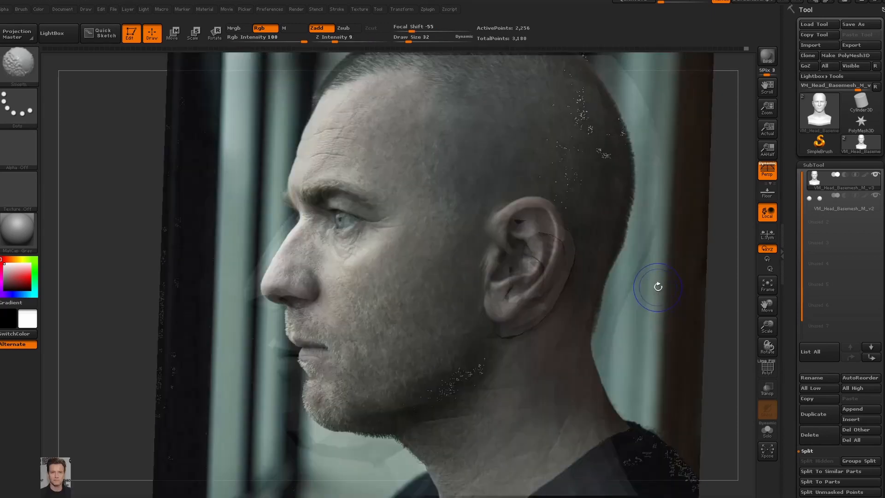
# Step: Fine-tune the position and rotation of the profile photo in Spotlight to match the head's ear and neck
pyautogui.press('z')
pyautogui.moveTo(639, 279); pyautogui.dragTo(637, 278)
pyautogui.moveTo(671, 226); pyautogui.dragTo(683, 245)
pyautogui.moveTo(689, 187); pyautogui.dragTo(693, 191)
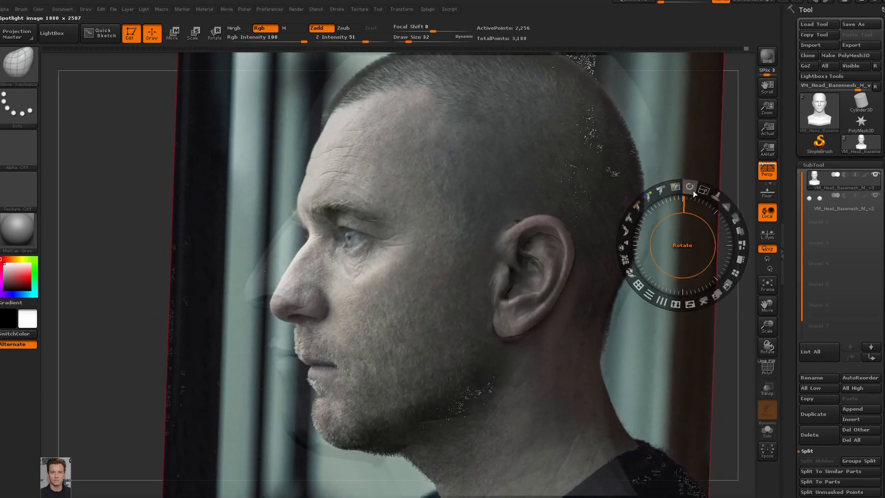
pyautogui.moveTo(649, 144); pyautogui.dragTo(645, 142)
# Step: Adjust the head's placement under the profile photo, checking the alignment with the photo hidden and shown
pyautogui.hotkey('shift', 'z')
pyautogui.moveTo(659, 290); pyautogui.dragTo(679, 258)
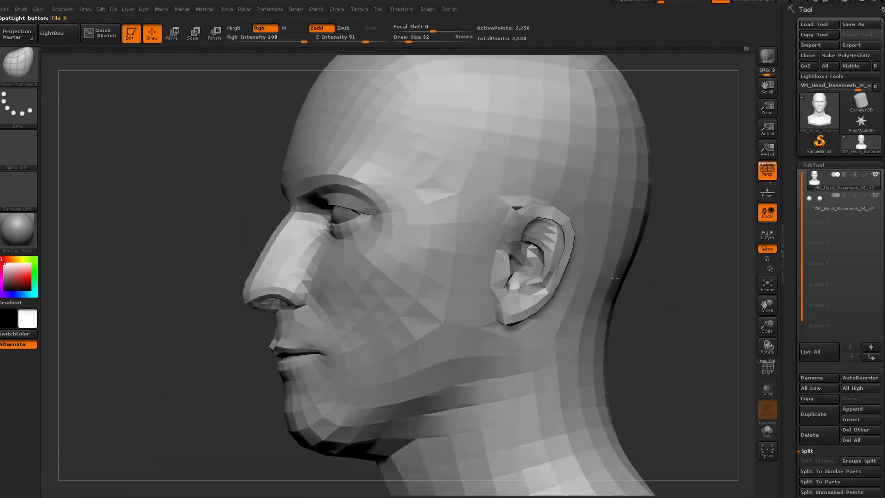
pyautogui.hotkey('shift', 'z')
pyautogui.moveTo(691, 316)
pyautogui.keyDown('alt'); pyautogui.mouseDown()
pyautogui.moveTo(692, 326)
pyautogui.moveTo(684, 310)
pyautogui.mouseUp(); pyautogui.keyUp('alt')
pyautogui.hotkey('shift', 'z')
pyautogui.hotkey('shift', 'z')
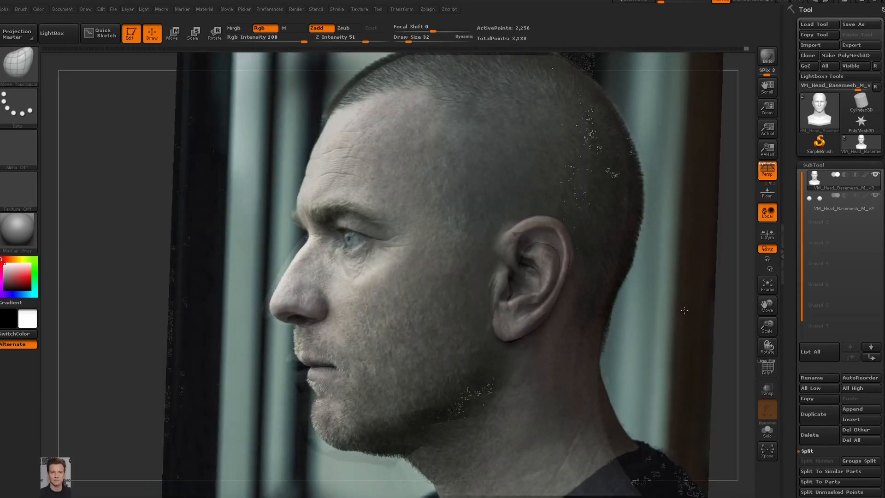
# Step: Apply a flat white material to reveal the silhouette, align the head with the photo's outline, and restore the MatCap Gray material
pyautogui.click(17, 231)
pyautogui.click(568, 316)
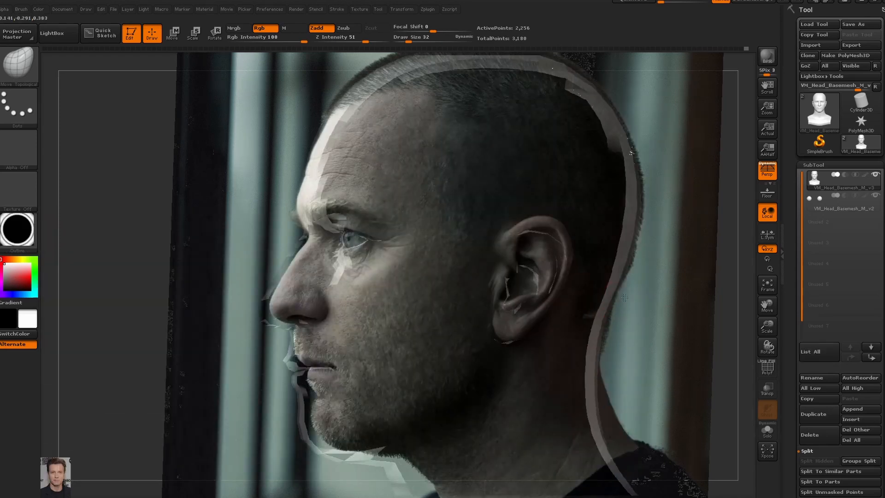
pyautogui.moveTo(671, 259); pyautogui.dragTo(680, 262)
pyautogui.click(17, 230)
pyautogui.click(185, 286)
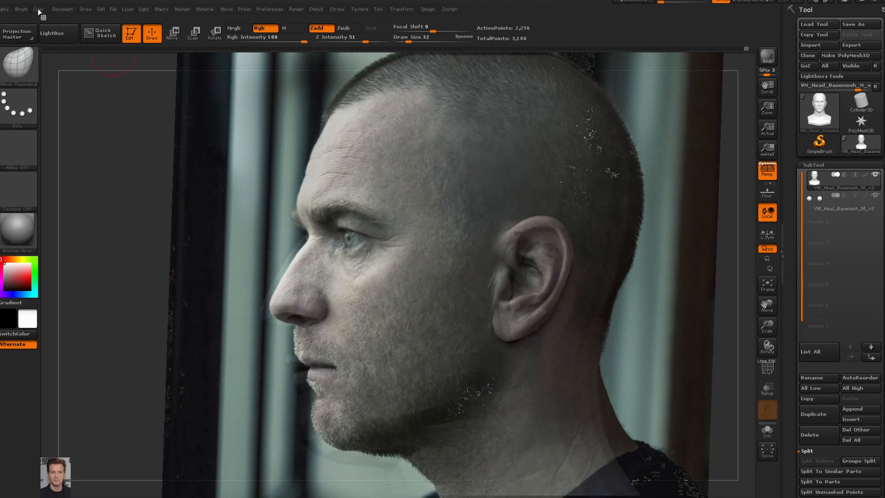
# Step: Store the aligned side pose as the Right view in ZAppLink Properties, checking it with the profile photo hidden and shown
pyautogui.hotkey('shift', 'z')
pyautogui.hotkey('shift', 'z')
pyautogui.hotkey('shift', 'z')
pyautogui.moveTo(59, 13)
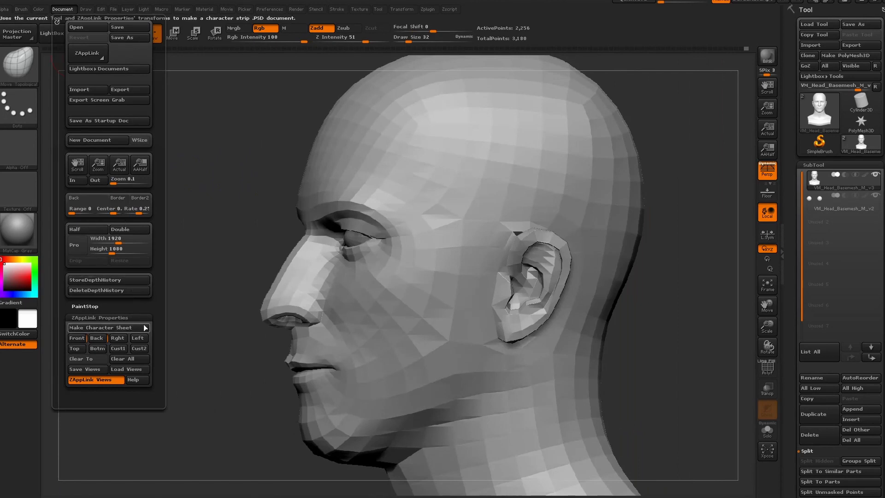
pyautogui.click(117, 339)
pyautogui.hotkey('shift', 'z')
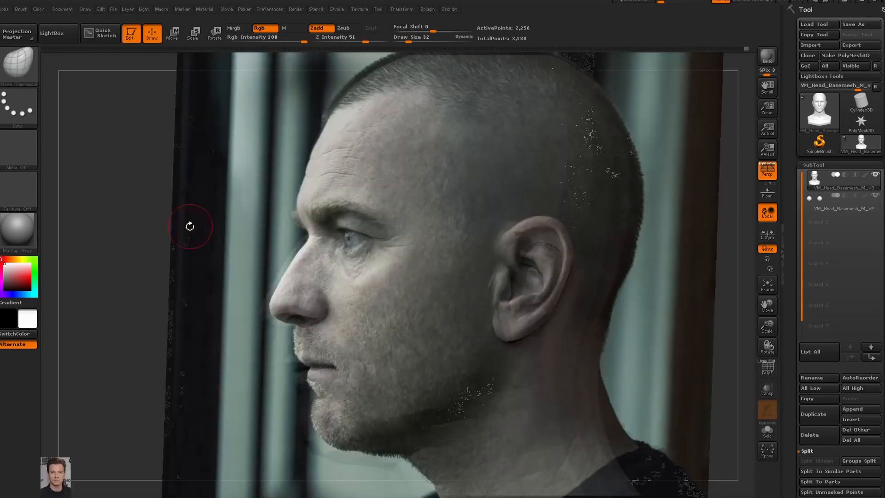
# Step: Set the Draw Size to 97 and push the nose bridge inward with Move Topological, comparing with the profile photo
pyautogui.moveTo(408, 40); pyautogui.dragTo(419, 40)
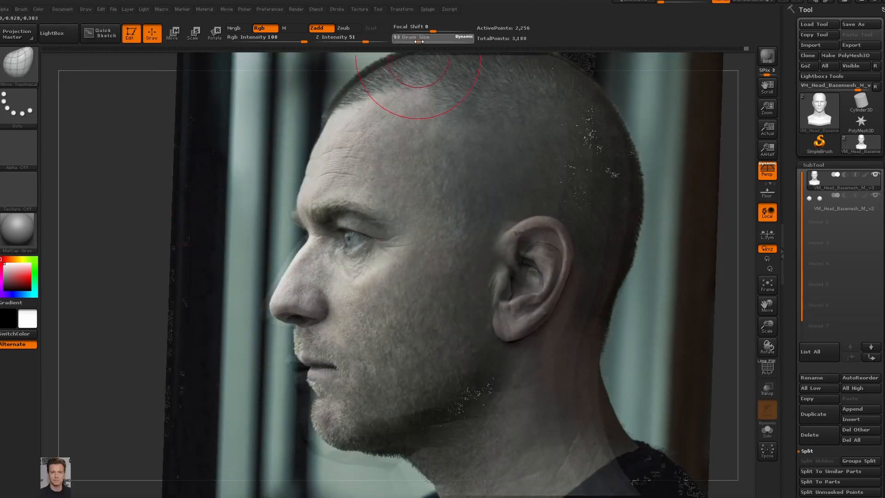
pyautogui.hotkey('shift', 'z')
pyautogui.hotkey('shift', 'z')
pyautogui.hotkey('shift', 'z')
pyautogui.moveTo(307, 237); pyautogui.dragTo(312, 236)
pyautogui.hotkey('shift', 'z')
pyautogui.hotkey('shift', 'z')
pyautogui.hotkey('shift', 'z')
pyautogui.hotkey('shift', 'z')
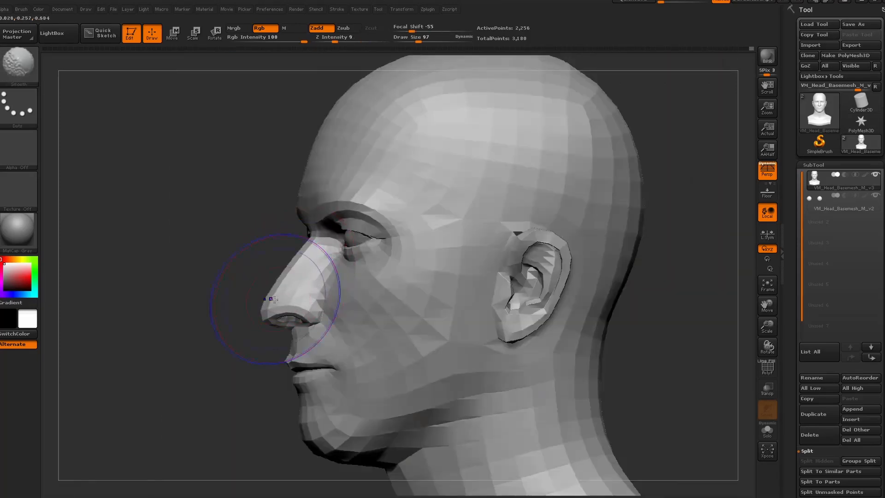
# Step: Lower the brush's Z Intensity to 19 and refine the nose profile against the photo
pyautogui.hotkey('shift', 'z')
pyautogui.hotkey('shift', 'z')
pyautogui.hotkey('shift', 'z')
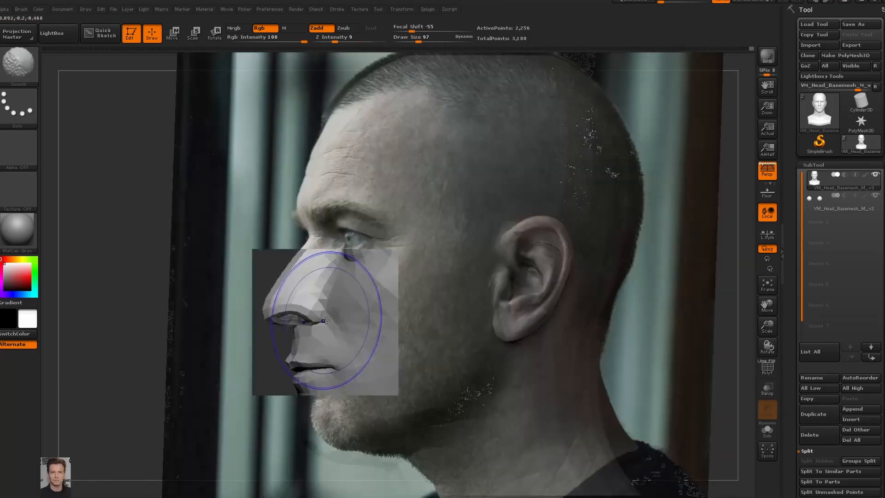
pyautogui.hotkey('shift', 'z')
pyautogui.moveTo(347, 42); pyautogui.dragTo(345, 42)
pyautogui.hotkey('shift', 'z')
pyautogui.hotkey('shift', 'z')
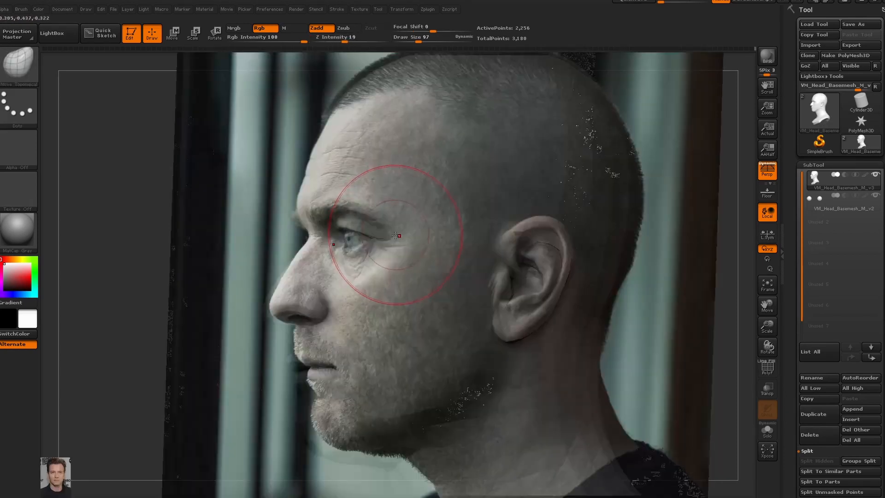
pyautogui.hotkey('shift', 'z')
pyautogui.hotkey('shift', 'z')
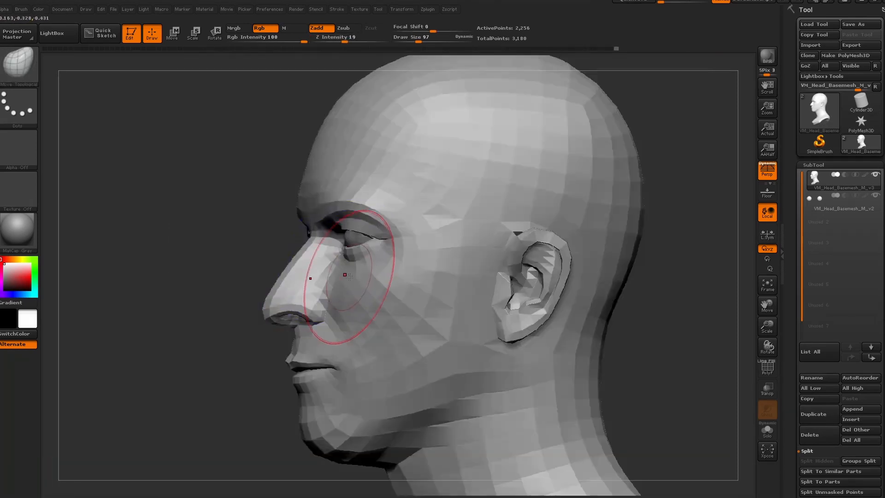
pyautogui.hotkey('shift', 'z')
pyautogui.hotkey('shift', 'z')
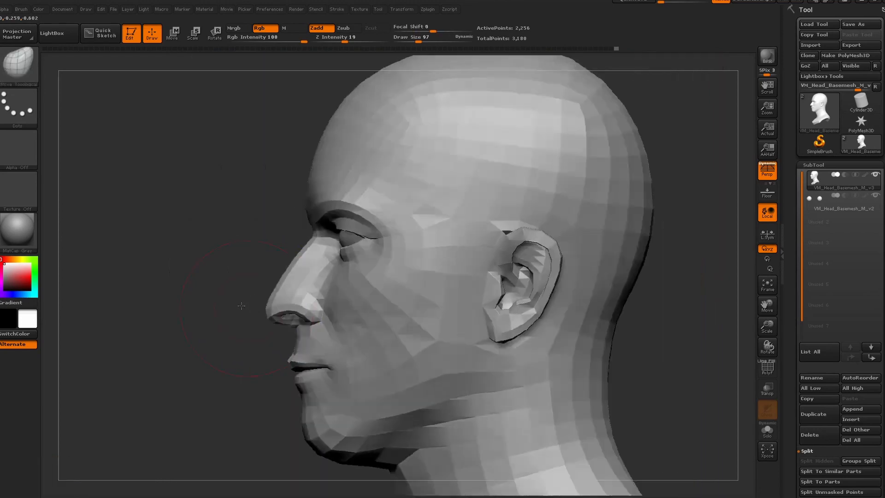
# Step: Set the Draw Size to 35 and tweak the nostril area, checking the head from the front and side
pyautogui.press('shift')
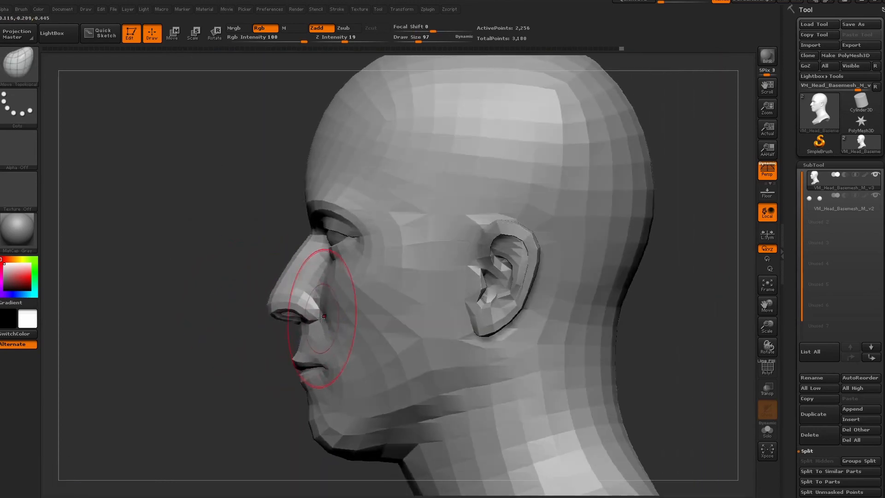
pyautogui.click(409, 40)
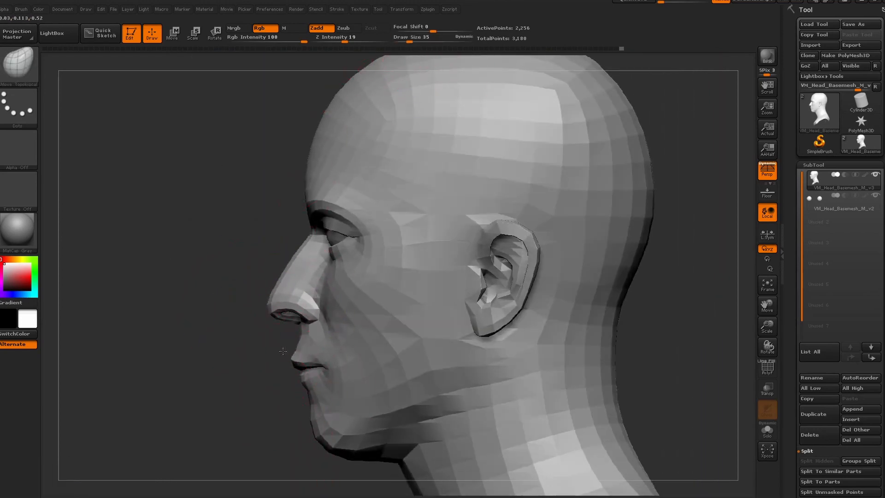
pyautogui.keyDown('shift'); pyautogui.moveTo(295, 334); pyautogui.dragTo(310, 333); pyautogui.keyUp('shift')
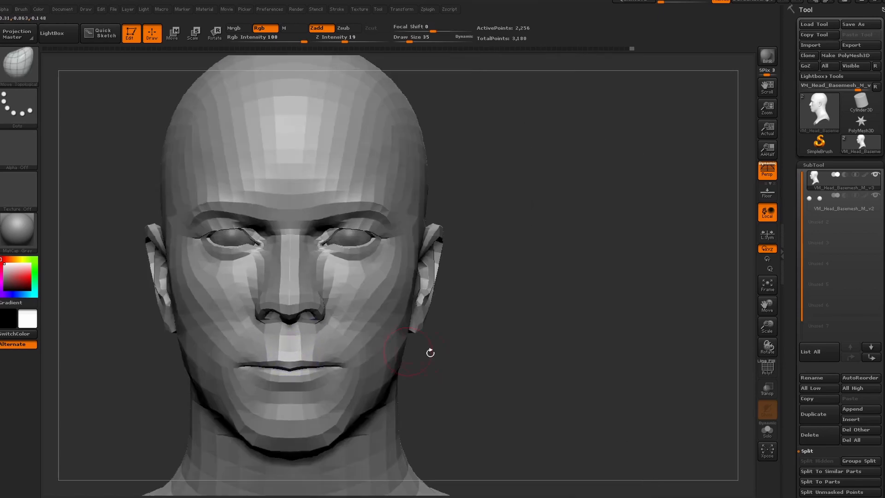
pyautogui.keyDown('shift'); pyautogui.moveTo(430, 352); pyautogui.dragTo(308, 353); pyautogui.keyUp('shift')
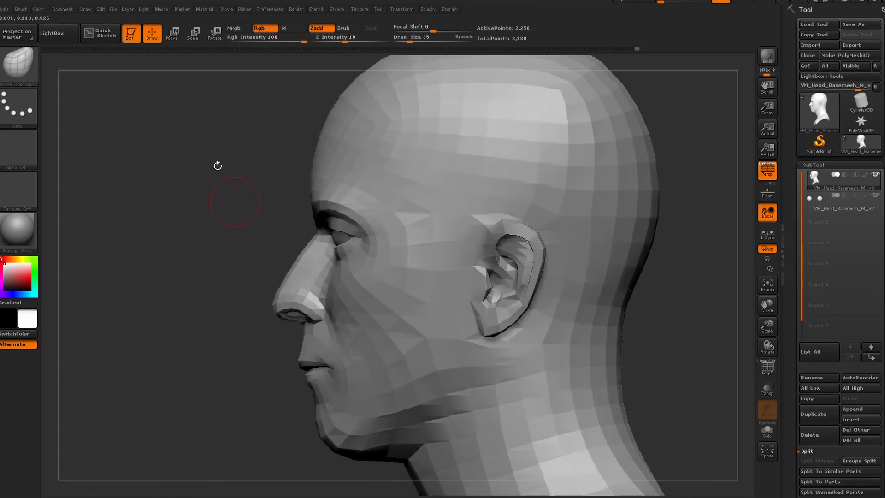
# Step: Recall the stored Right view and move the nose tip and nostril wing to match the profile photo
pyautogui.moveTo(65, 10)
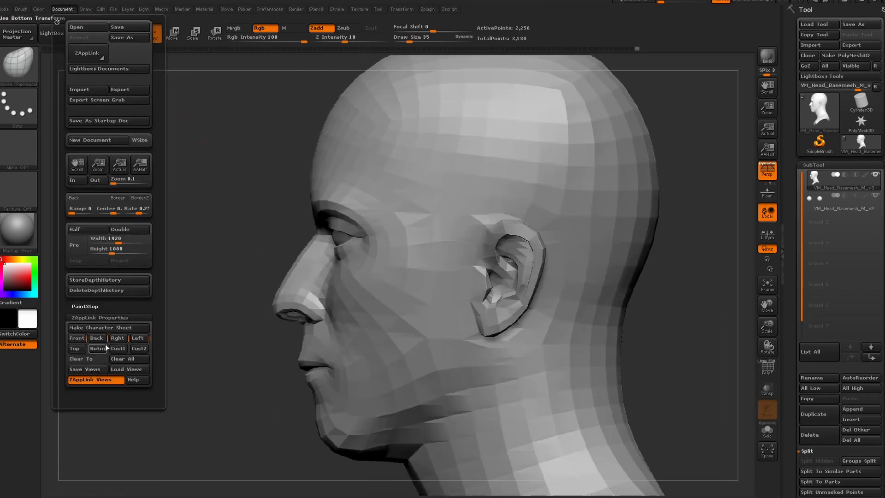
pyautogui.click(104, 349)
pyautogui.hotkey('shift', 'z')
pyautogui.hotkey('shift', 'z')
pyautogui.moveTo(258, 322); pyautogui.dragTo(279, 327)
pyautogui.hotkey('shift', 'z')
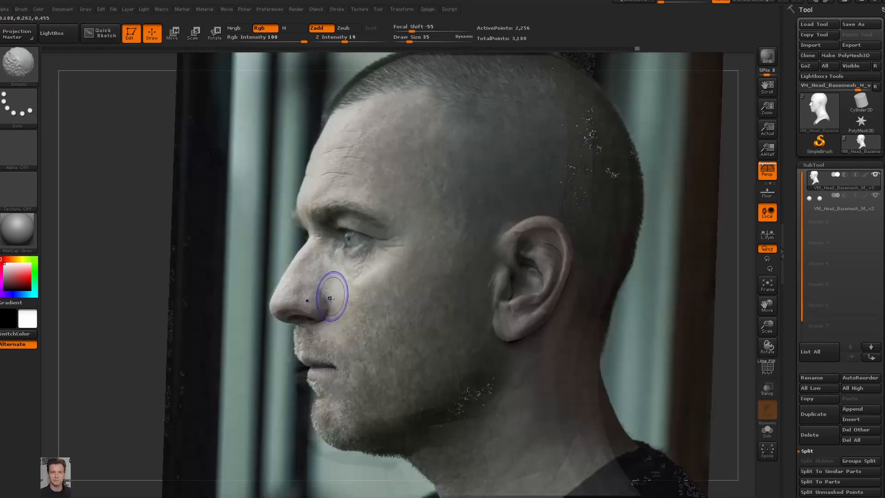
pyautogui.hotkey('shift', 'z')
pyautogui.moveTo(328, 299); pyautogui.dragTo(326, 305)
pyautogui.hotkey('shift', 'z')
pyautogui.hotkey('shift', 'z')
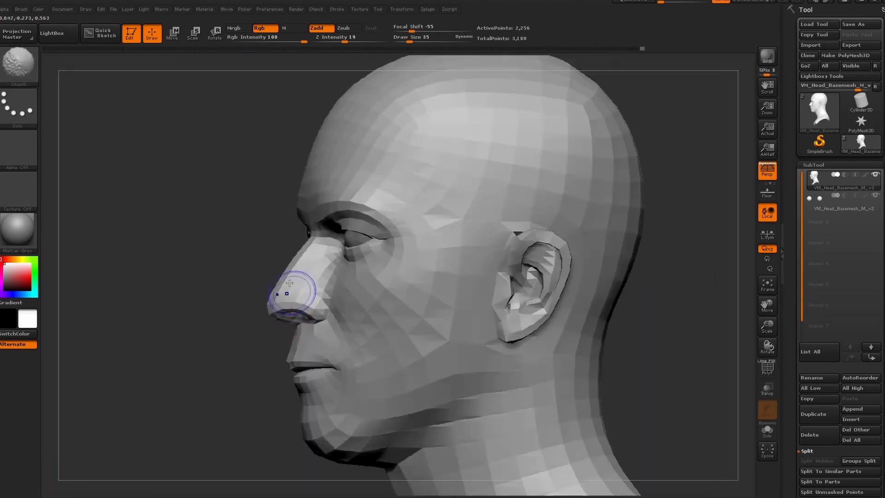
# Step: Select the Move brush at Draw Size 140 and push the lips and the area below them back to the photo's profile
pyautogui.press('b')
pyautogui.click(266, 80)
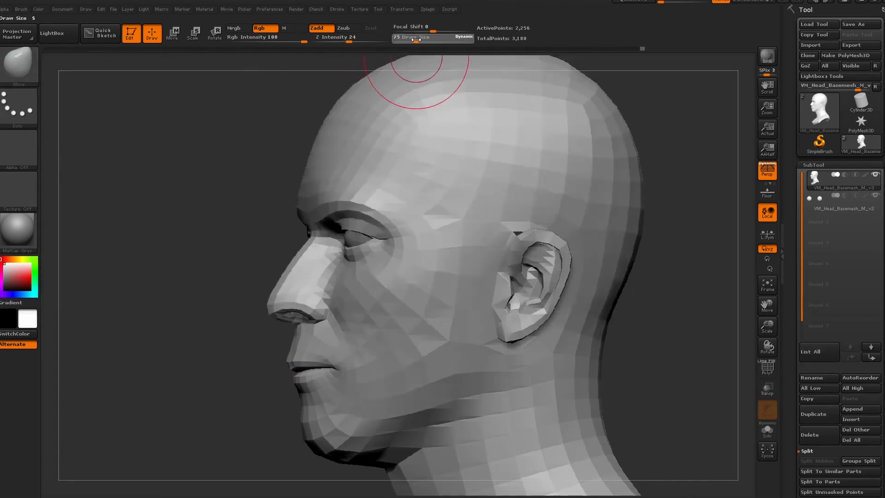
pyautogui.moveTo(423, 42); pyautogui.dragTo(423, 42)
pyautogui.moveTo(293, 355); pyautogui.dragTo(299, 356)
pyautogui.hotkey('shift', 'z')
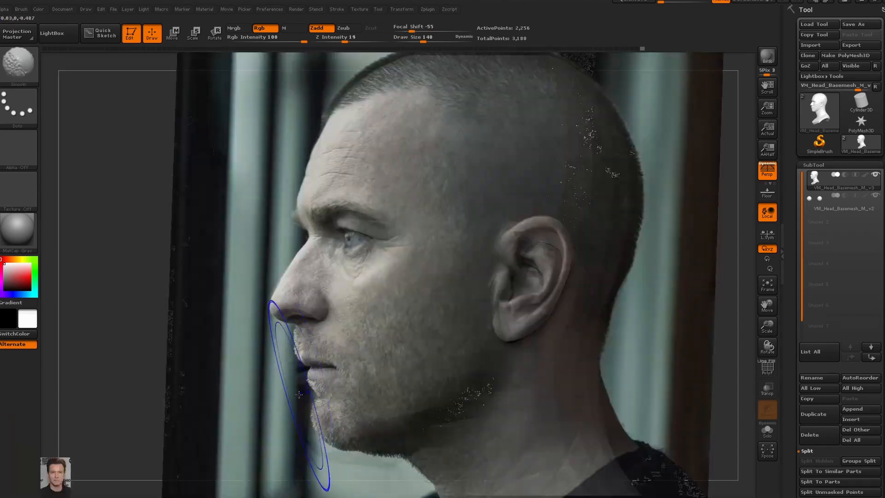
pyautogui.hotkey('shift', 'z')
pyautogui.moveTo(302, 395); pyautogui.dragTo(312, 395)
pyautogui.hotkey('shift', 'z')
pyautogui.hotkey('shift', 'z')
# Step: Push the chin and the throat under the jaw back, and compare them with the profile photo
pyautogui.moveTo(316, 438); pyautogui.dragTo(322, 437)
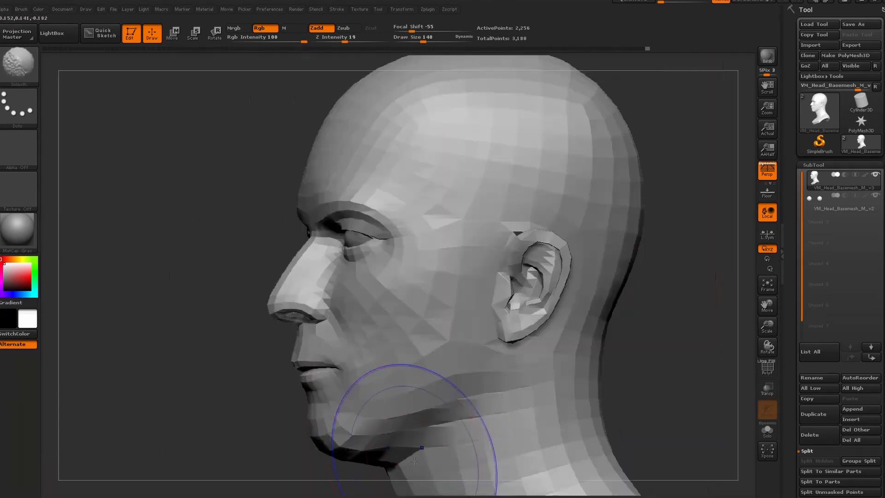
pyautogui.moveTo(418, 463); pyautogui.dragTo(438, 465)
pyautogui.hotkey('shift', 'z')
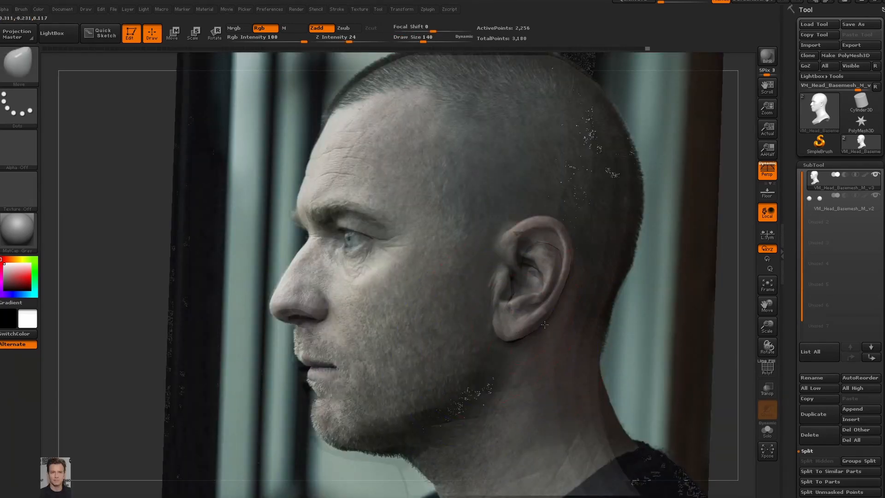
# Step: Enlarge the top of the ear to match the ear in the profile photo
pyautogui.hotkey('shift', 'z')
pyautogui.hotkey('shift', 'z')
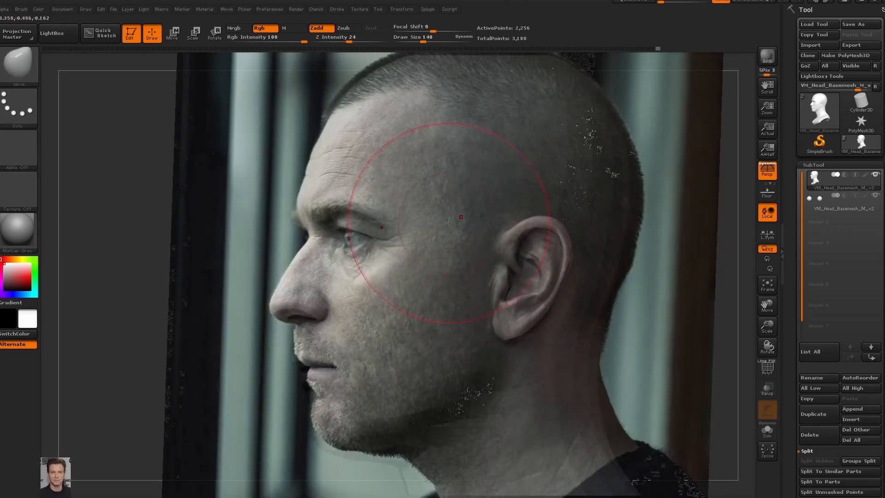
pyautogui.hotkey('shift', 'z')
pyautogui.hotkey('shift', 'z')
pyautogui.hotkey('shift', 'z')
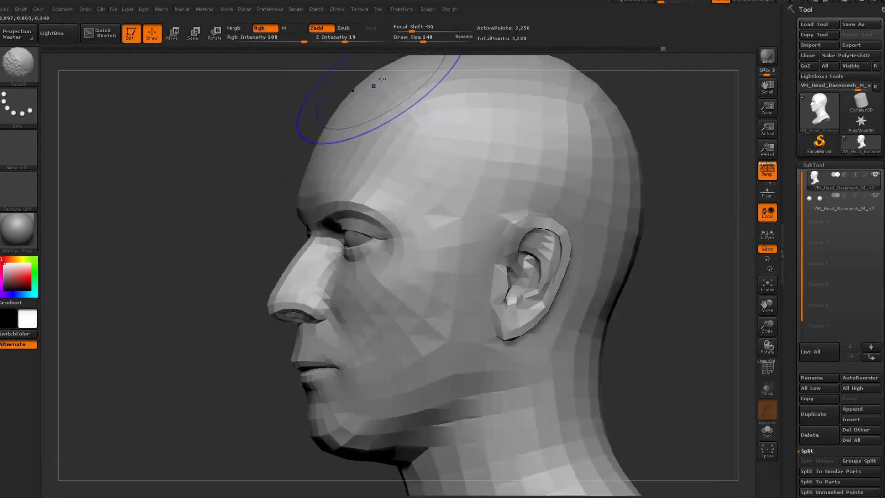
# Step: Compare the forehead and skull outline with the profile photo, and set the Draw Size to 47
pyautogui.hotkey('shift', 'z')
pyautogui.hotkey('shift', 'z')
pyautogui.hotkey('shift', 'z')
pyautogui.hotkey('shift', 'z')
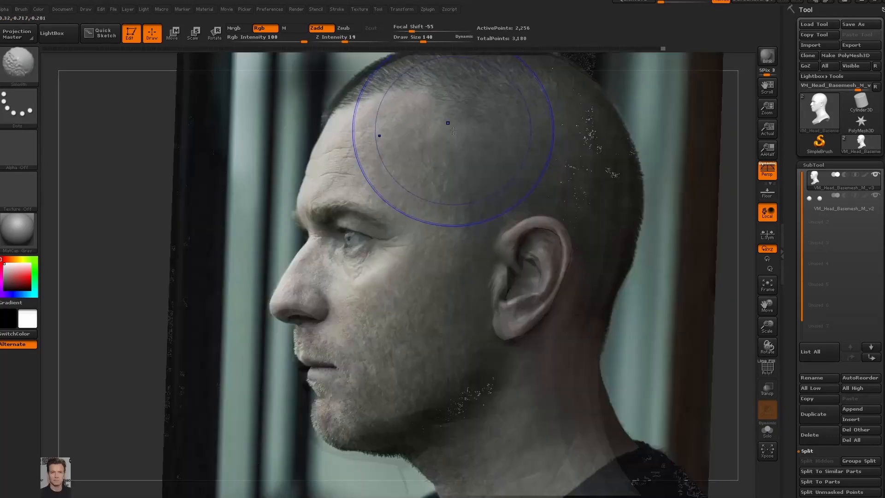
pyautogui.moveTo(423, 40); pyautogui.dragTo(411, 40)
pyautogui.hotkey('shift', 'z')
pyautogui.hotkey('shift', 'z')
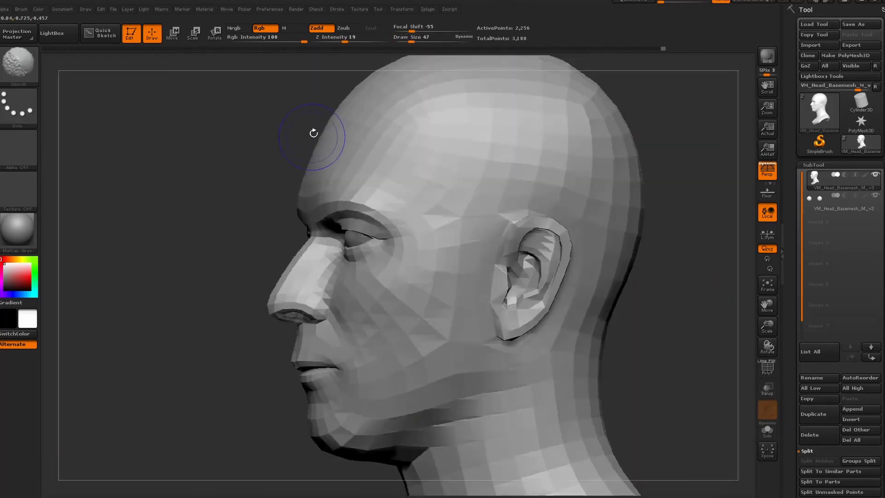
# Step: Examine the eye, nose and cheek of the head against the profile photo, hiding and showing it repeatedly
pyautogui.hotkey('shift', 'z')
pyautogui.hotkey('shift', 'z')
pyautogui.hotkey('shift', 'z')
pyautogui.hotkey('shift', 'z')
pyautogui.hotkey('shift', 'z')
pyautogui.hotkey('shift', 'z')
pyautogui.hotkey('shift', 'z')
pyautogui.hotkey('shift', 'z')
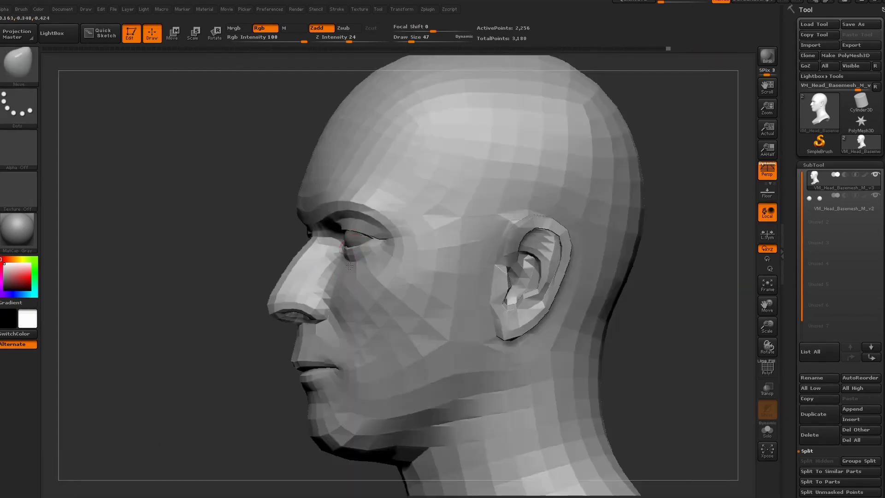
pyautogui.hotkey('shift', 'z')
pyautogui.hotkey('shift', 'z')
pyautogui.hotkey('shift', 'z')
pyautogui.hotkey('shift', 'z')
pyautogui.hotkey('shift', 'z')
pyautogui.hotkey('shift', 'z')
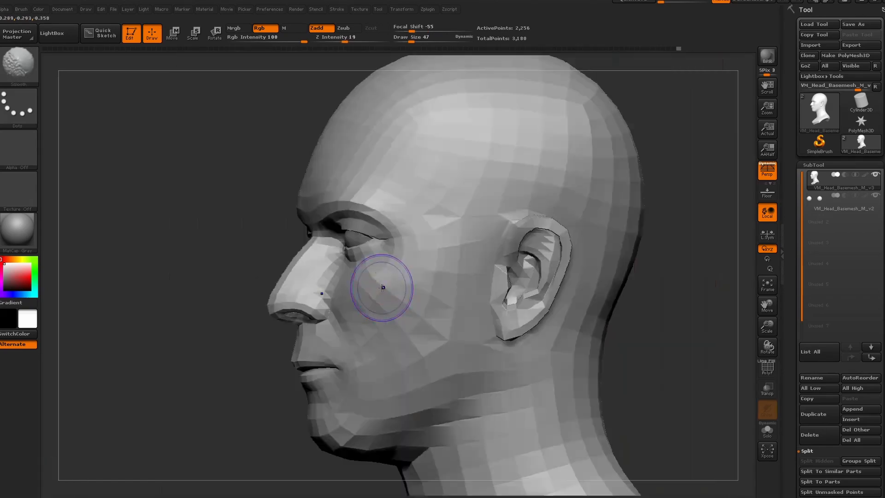
# Step: Examine the brow ridge and lower forehead of the head against the profile photo
pyautogui.hotkey('shift', 'z')
pyautogui.hotkey('shift', 'z')
pyautogui.hotkey('shift', 'z')
pyautogui.hotkey('shift', 'z')
pyautogui.hotkey('shift', 'z')
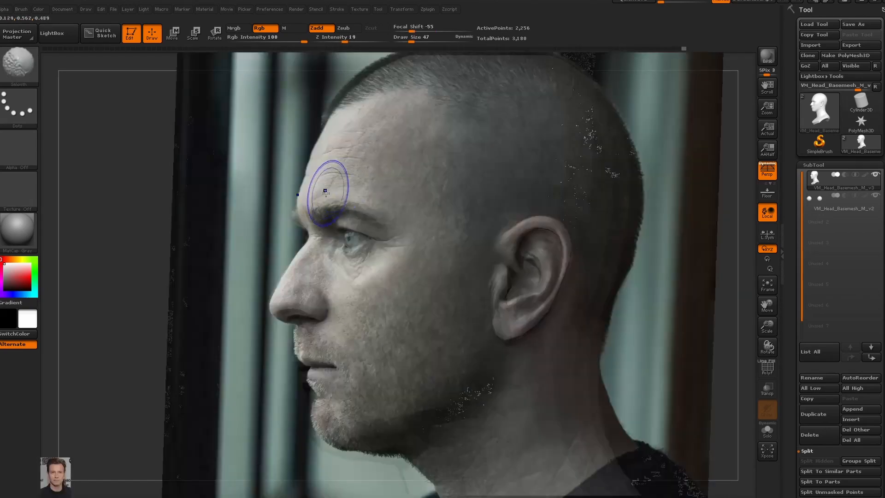
pyautogui.hotkey('shift', 'z')
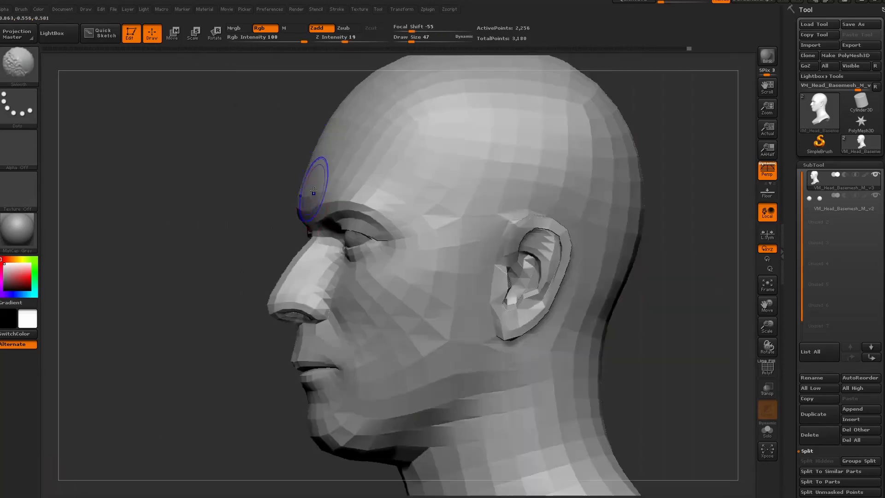
pyautogui.hotkey('shift', 'z')
pyautogui.hotkey('shift', 'z')
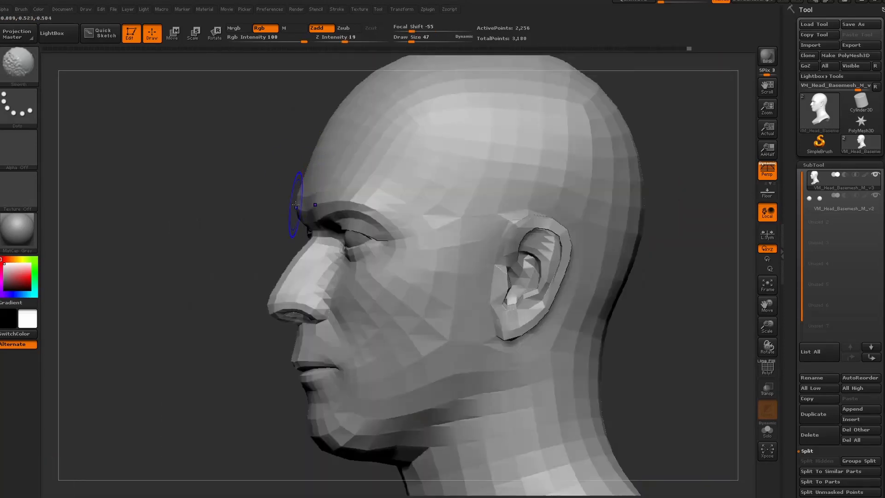
# Step: Inspect the head from a three-quarter angle, recall the stored Right view, and compare it with the photo again
pyautogui.moveTo(283, 200)
pyautogui.mouseDown()
pyautogui.moveTo(296, 178)
pyautogui.moveTo(277, 206)
pyautogui.moveTo(284, 212)
pyautogui.mouseUp()
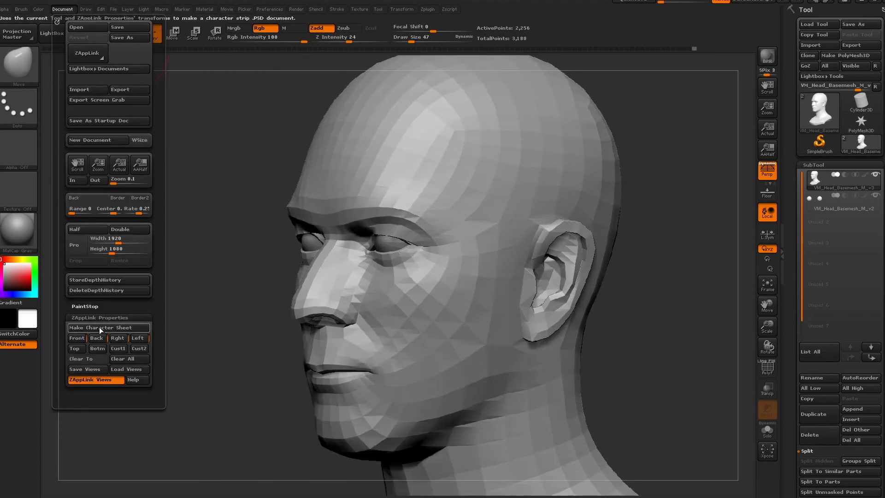
pyautogui.moveTo(272, 381); pyautogui.dragTo(233, 383)
pyautogui.press('shift')
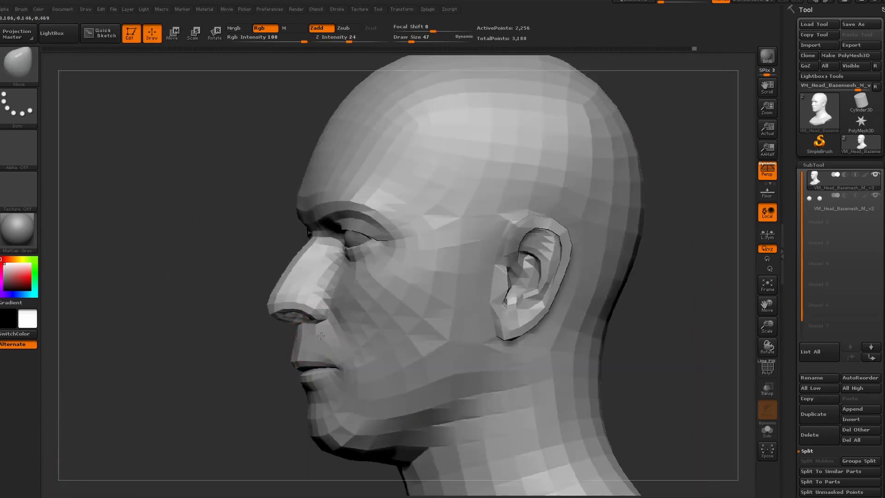
pyautogui.hotkey('shift', 'z')
pyautogui.hotkey('shift', 'z')
pyautogui.hotkey('shift', 'z')
# Step: Set the Draw Size to 105 and push the upper lip back with the Move Topological brush
pyautogui.moveTo(411, 40); pyautogui.dragTo(418, 40)
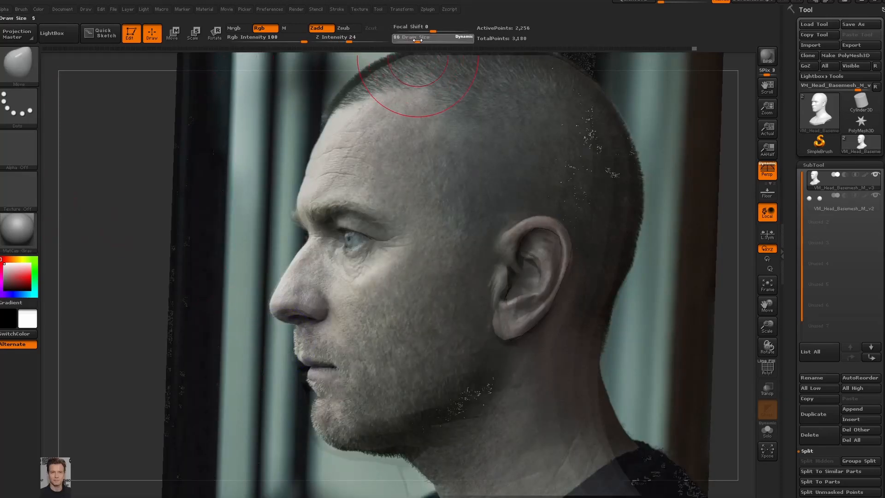
pyautogui.hotkey('shift', 'z')
pyautogui.moveTo(212, 278); pyautogui.dragTo(202, 280)
pyautogui.press('b')
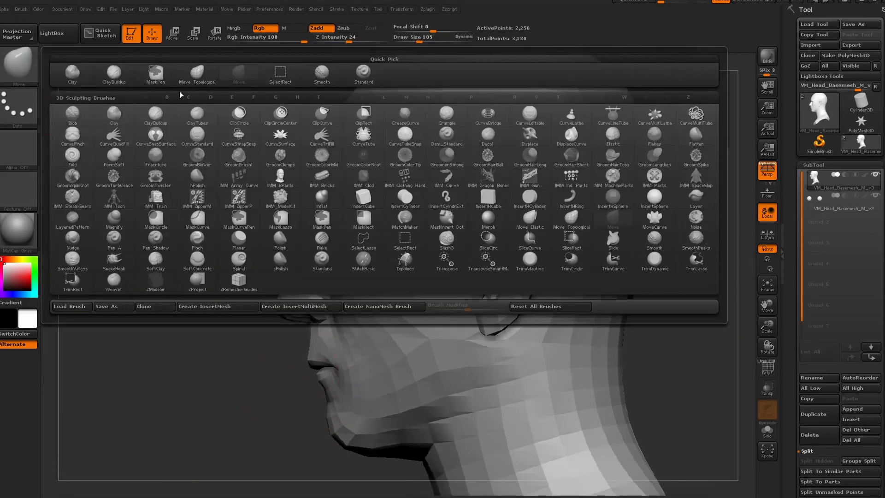
pyautogui.press('m')
pyautogui.press('t')
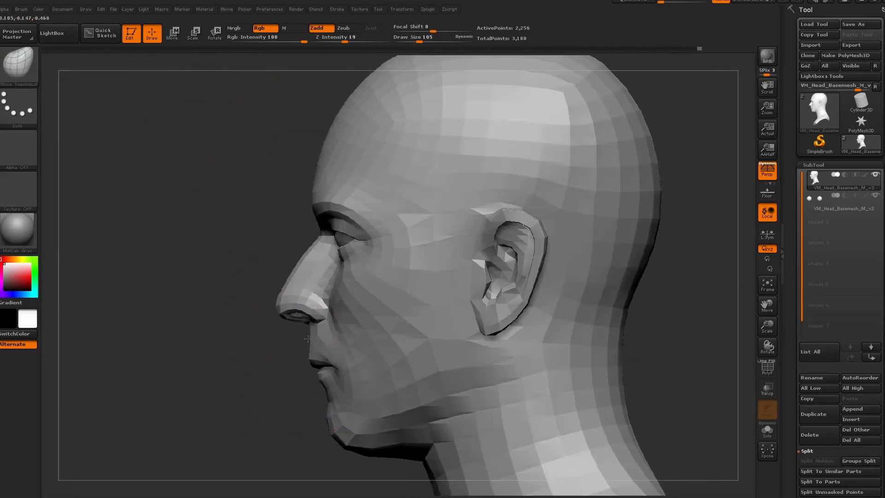
pyautogui.moveTo(314, 393); pyautogui.dragTo(295, 412)
# Step: Recall the stored Right view, compare the mouth with the profile photo, and reduce the Draw Size to 59
pyautogui.moveTo(61, 11)
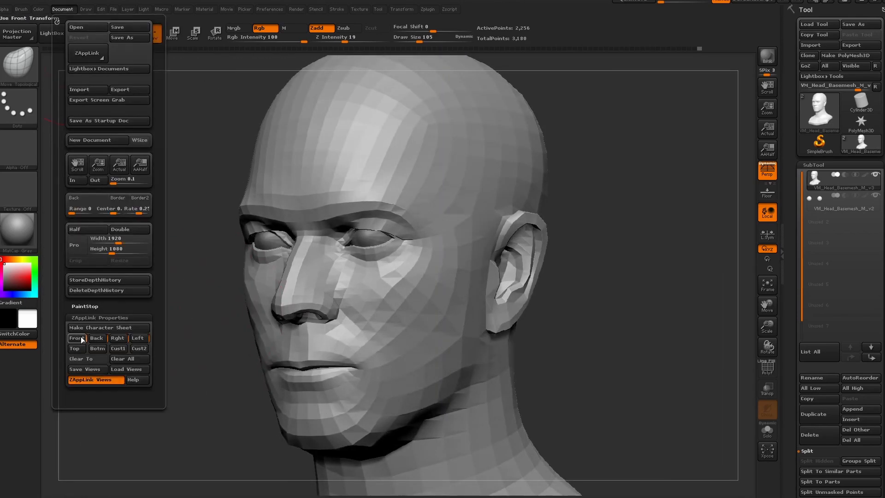
pyautogui.click(119, 338)
pyautogui.hotkey('shift', 'z')
pyautogui.hotkey('shift', 'z')
pyautogui.hotkey('shift', 'z')
pyautogui.hotkey('shift', 'z')
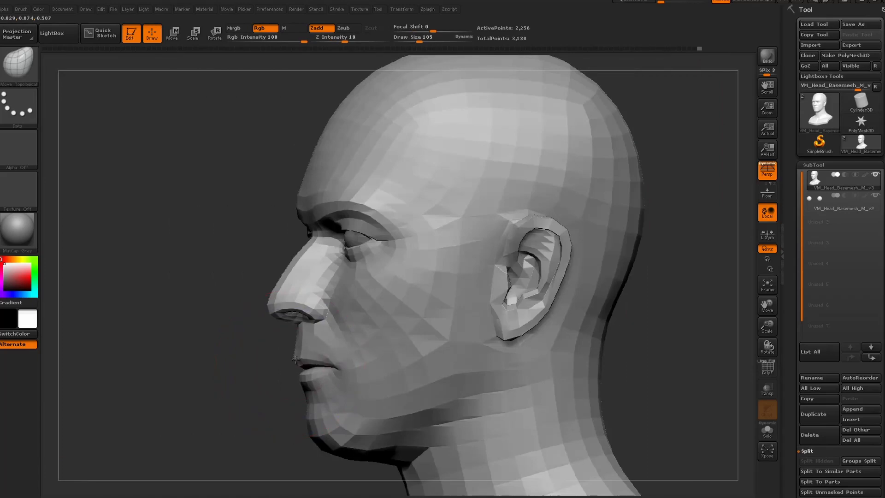
pyautogui.hotkey('shift', 'z')
pyautogui.click(414, 40)
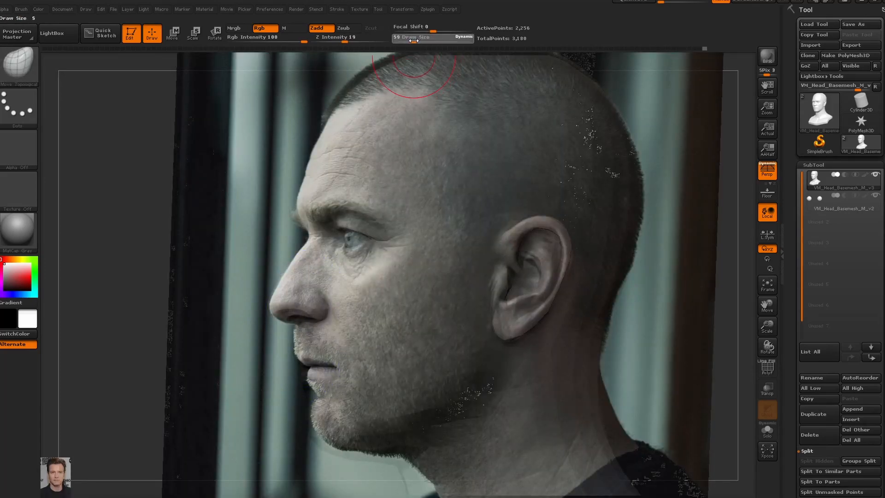
# Step: Compare the head model's side profile against the overlaid reference photo, especially around the nose and mouth
pyautogui.hotkey('shift', 'z')
pyautogui.hotkey('shift', 'z')
pyautogui.hotkey('shift', 'z')
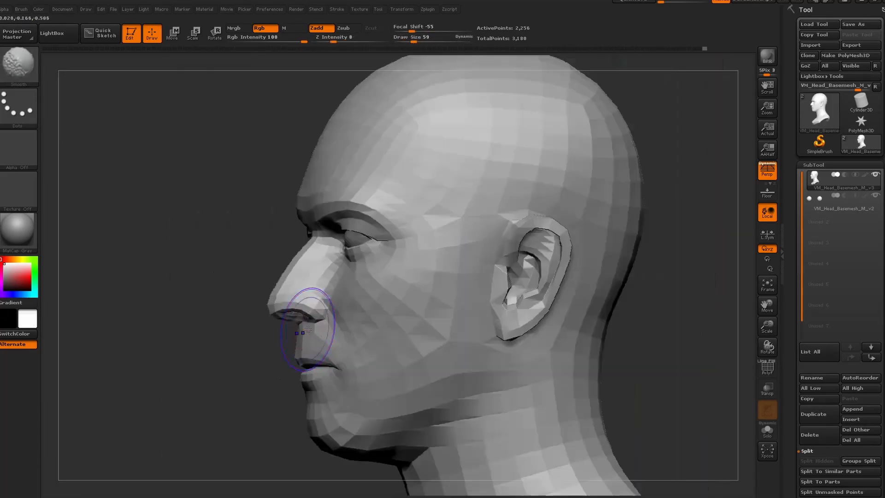
pyautogui.hotkey('shift', 'z')
pyautogui.hotkey('shift', 'z')
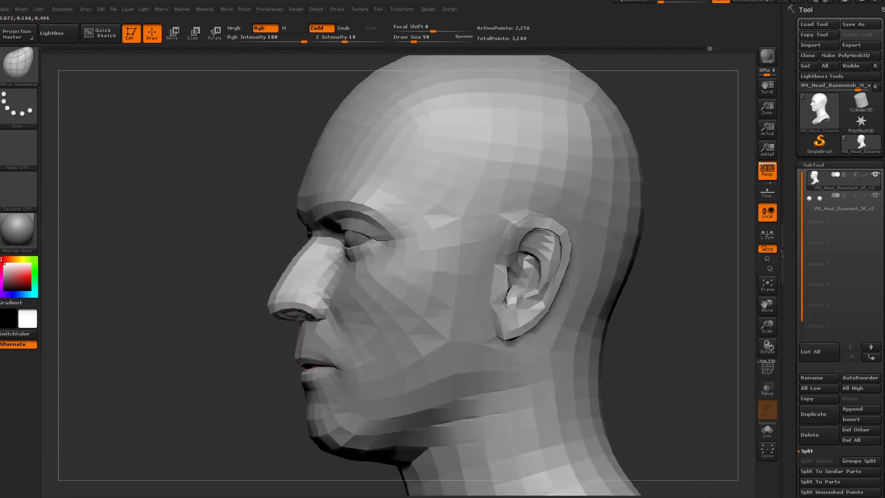
pyautogui.hotkey('shift', 'z')
pyautogui.hotkey('shift', 'z')
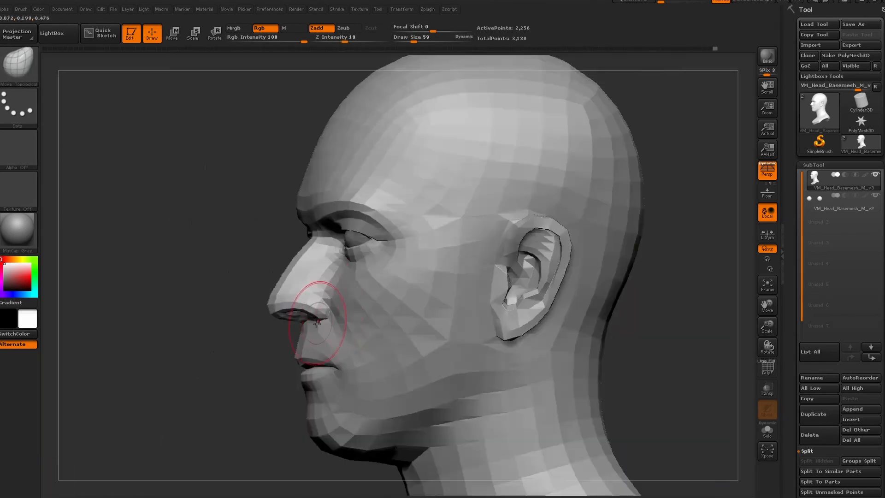
# Step: Set the draw size to 32 and reshape the nose tip to match the side-view reference photo
pyautogui.click(409, 39)
pyautogui.hotkey('shift', 'z')
pyautogui.hotkey('shift', 'z')
pyautogui.hotkey('shift', 'z')
pyautogui.hotkey('shift', 'z')
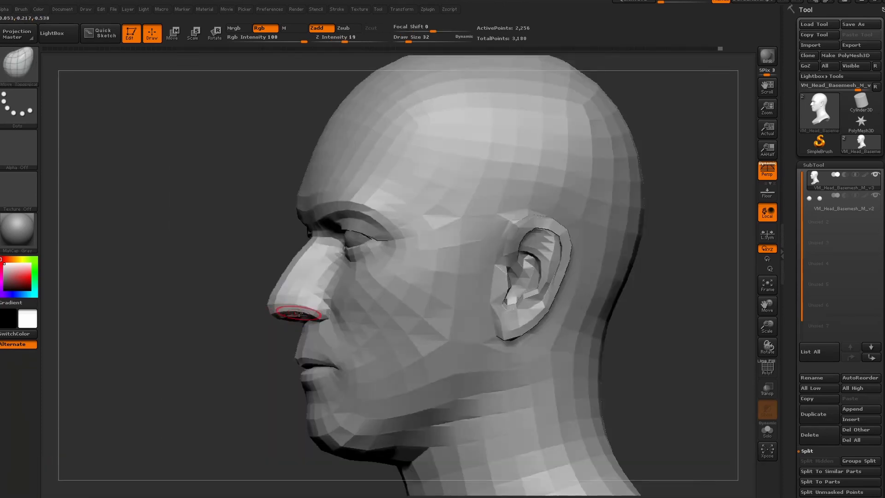
pyautogui.hotkey('shift', 'z')
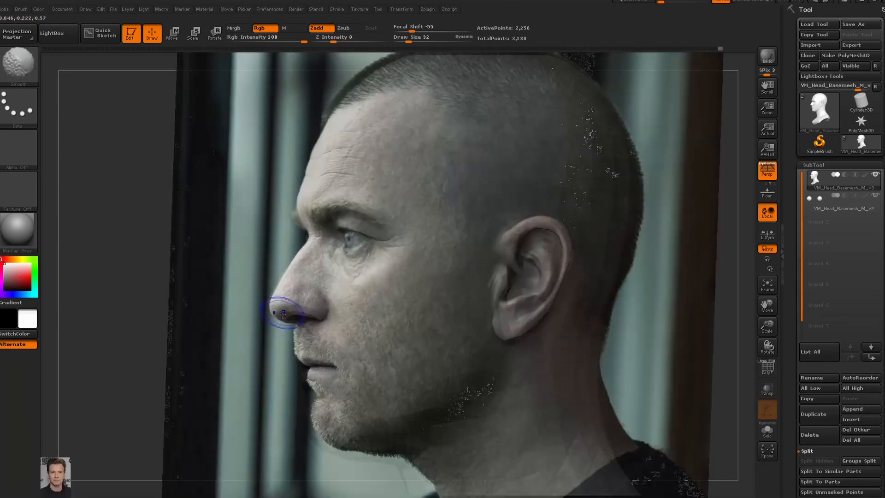
pyautogui.hotkey('shift', 'z')
pyautogui.hotkey('shift', 'z')
pyautogui.hotkey('shift', 'z')
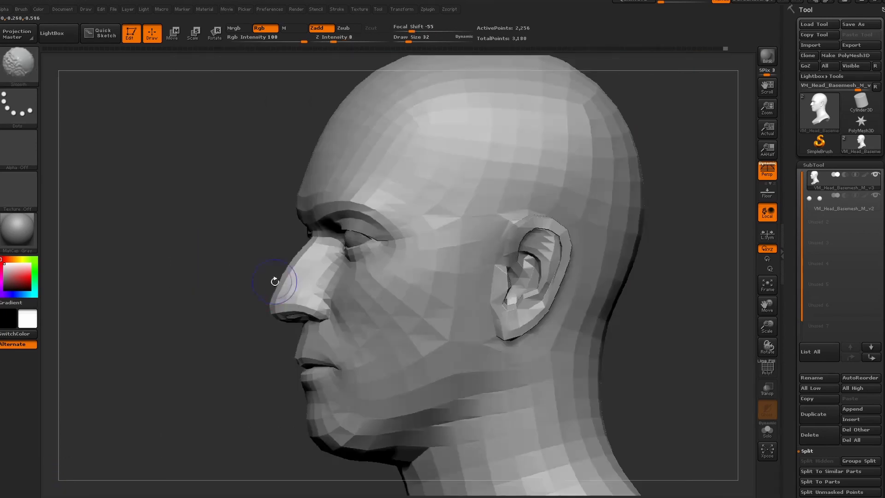
# Step: Check the nose bridge and nostril base against the side-view reference photo
pyautogui.hotkey('shift', 'z')
pyautogui.hotkey('shift', 'z')
pyautogui.hotkey('shift', 'z')
pyautogui.hotkey('shift', 'z')
pyautogui.hotkey('shift', 'z')
pyautogui.hotkey('shift', 'z')
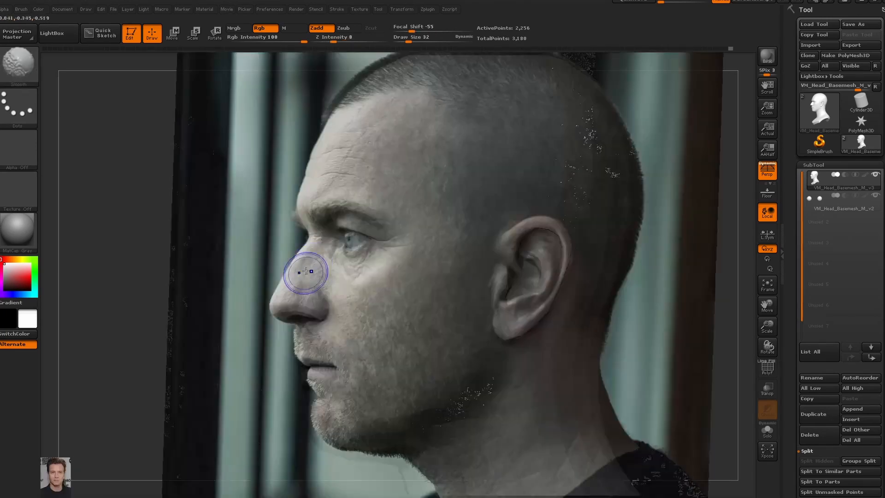
pyautogui.hotkey('shift', 'z')
pyautogui.hotkey('shift', 'z')
pyautogui.hotkey('shift', 'z')
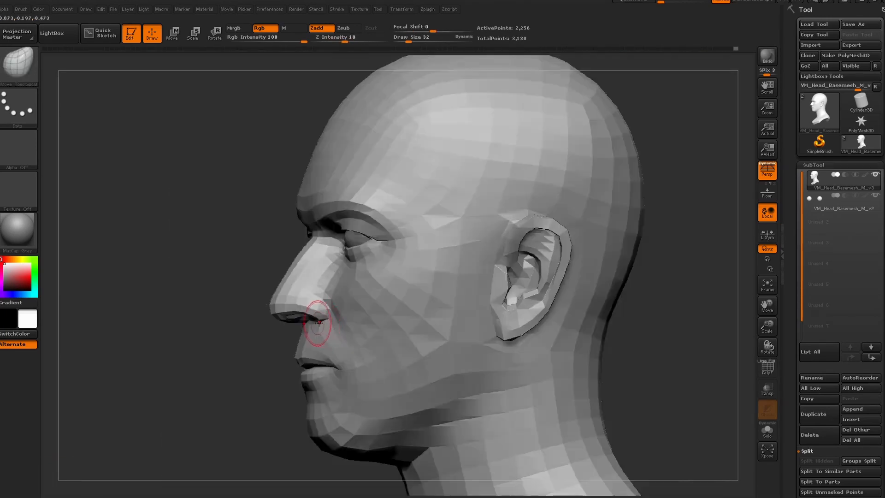
pyautogui.hotkey('shift', 'z')
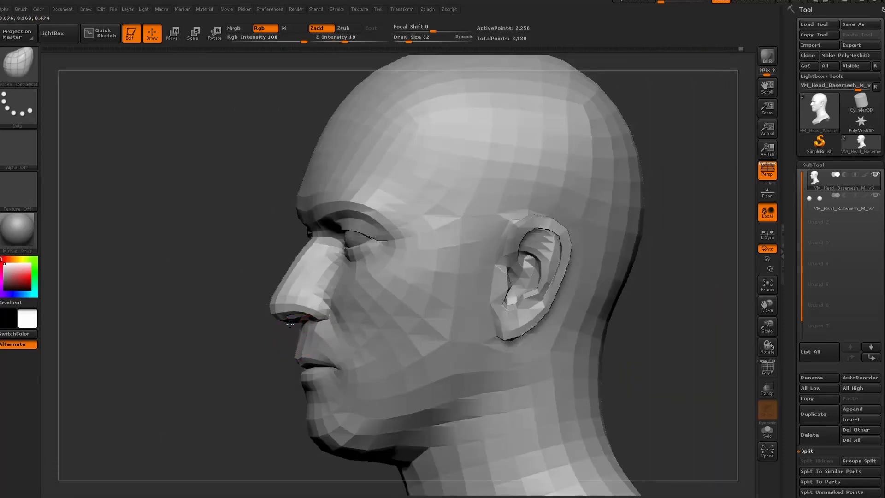
# Step: Smooth the area beside the mouth corner, comparing it with the side-view reference photo
pyautogui.hotkey('shift', 'z')
pyautogui.hotkey('shift', 'z')
pyautogui.hotkey('shift', 'z')
pyautogui.hotkey('shift', 'z')
pyautogui.keyDown('shift'); pyautogui.moveTo(351, 369); pyautogui.dragTo(343, 355); pyautogui.keyUp('shift')
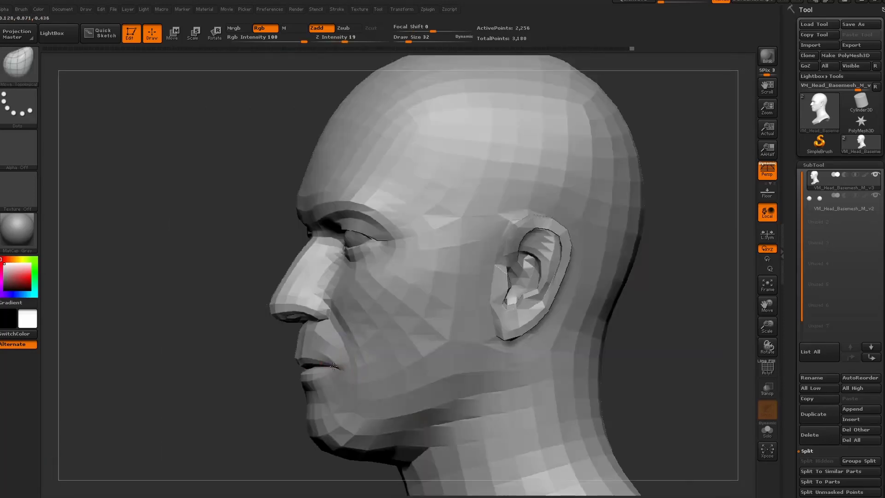
# Step: Reshape the mouth corner from several angles and check it against the reference photo in the saved side view
pyautogui.moveTo(132, 375); pyautogui.dragTo(346, 370)
pyautogui.moveTo(417, 374); pyautogui.dragTo(322, 371)
pyautogui.moveTo(493, 372)
pyautogui.mouseDown()
pyautogui.moveTo(424, 373)
pyautogui.moveTo(437, 374)
pyautogui.moveTo(367, 305)
pyautogui.mouseUp()
pyautogui.keyDown('shift'); pyautogui.click(368, 305); pyautogui.keyUp('shift')
pyautogui.click(67, 8)
pyautogui.click(77, 338)
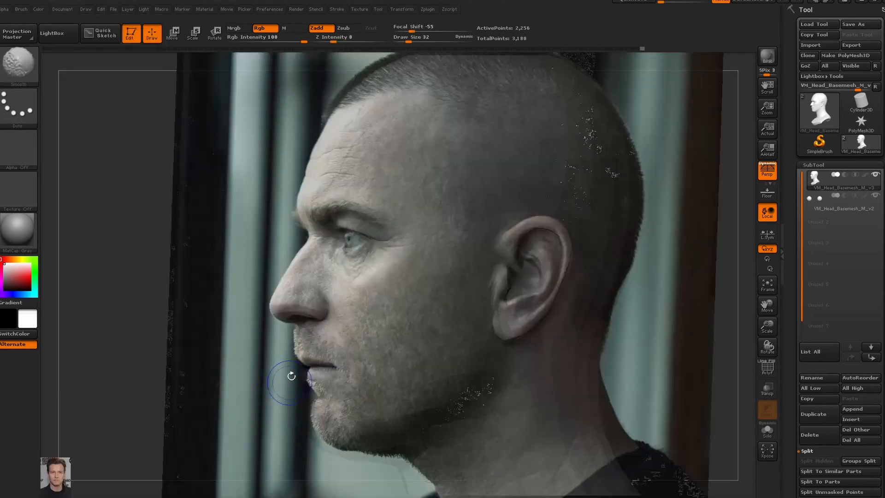
pyautogui.hotkey('shift', 'z')
pyautogui.hotkey('shift', 'z')
pyautogui.hotkey('shift', 'z')
pyautogui.hotkey('shift', 'z')
pyautogui.hotkey('shift', 'z')
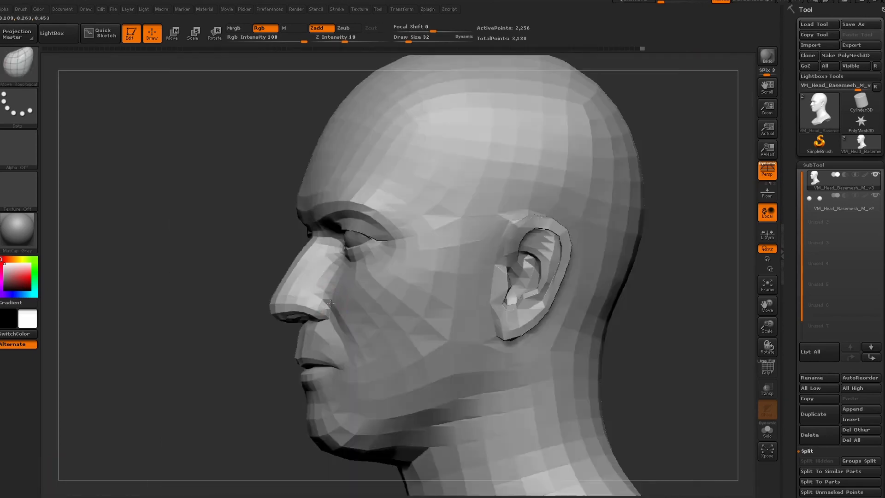
# Step: Reduce the draw size to 17 and reshape the nostril wing from a low front angle
pyautogui.moveTo(408, 41); pyautogui.dragTo(405, 41)
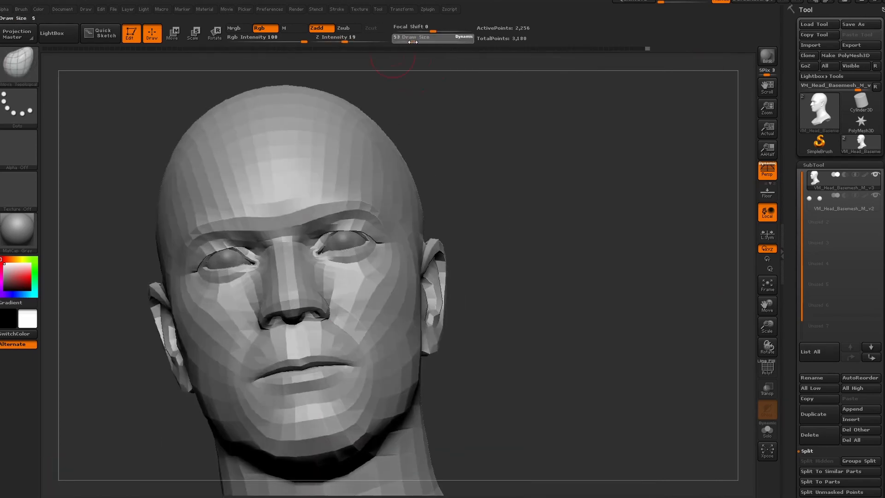
pyautogui.moveTo(604, 74)
pyautogui.keyDown('alt'); pyautogui.mouseDown()
pyautogui.moveTo(604, 118)
pyautogui.moveTo(590, 69)
pyautogui.mouseUp(); pyautogui.keyUp('alt')
pyautogui.moveTo(330, 317)
pyautogui.mouseDown()
pyautogui.moveTo(302, 312)
pyautogui.moveTo(332, 314)
pyautogui.mouseUp()
pyautogui.moveTo(604, 101)
pyautogui.mouseDown()
pyautogui.moveTo(611, 233)
pyautogui.moveTo(315, 259)
pyautogui.mouseUp()
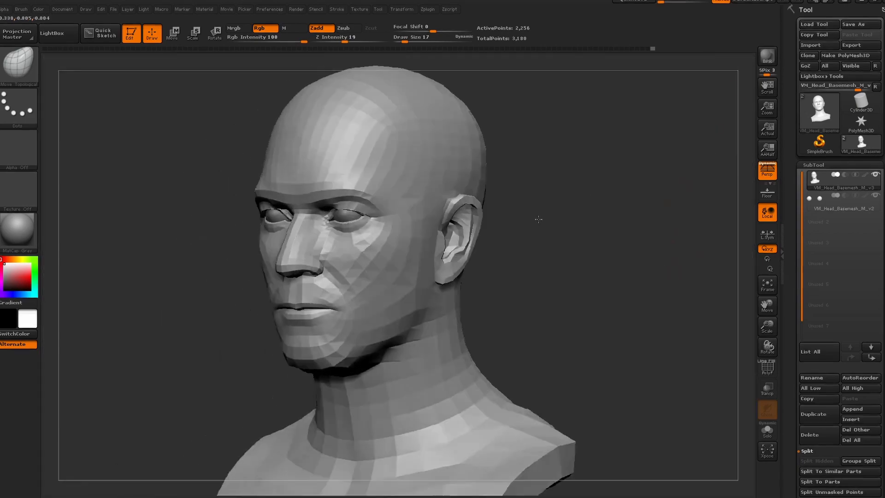
pyautogui.moveTo(538, 219); pyautogui.dragTo(488, 222)
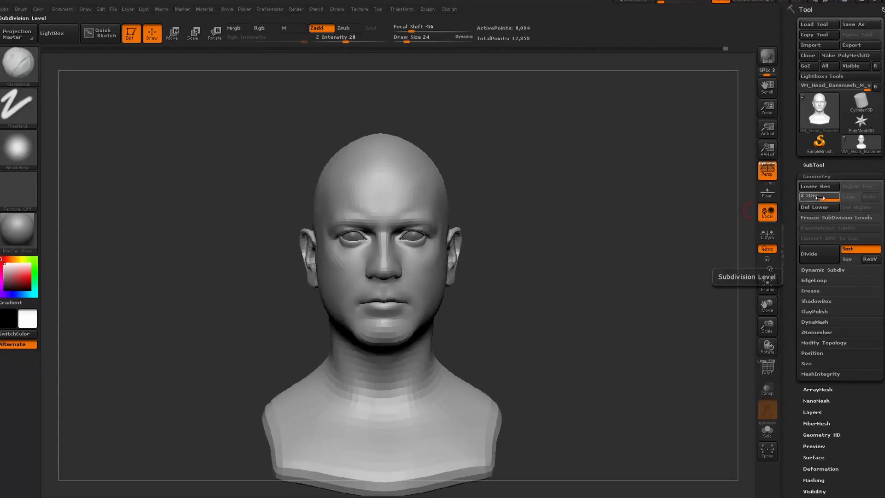
# Step: At subdivision level 1, delete the head's existing morph target and store a new one
pyautogui.moveTo(819, 197); pyautogui.dragTo(807, 197)
pyautogui.scroll(-2, 796, 435)
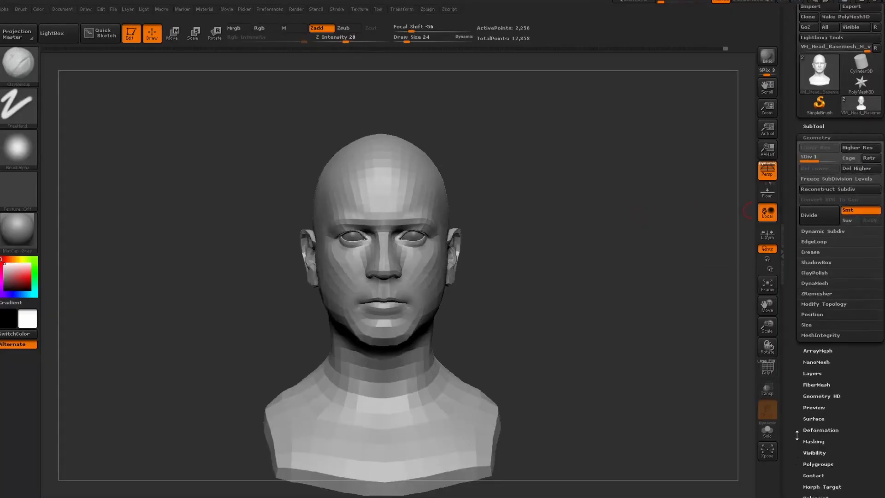
pyautogui.scroll(-5, 797, 435)
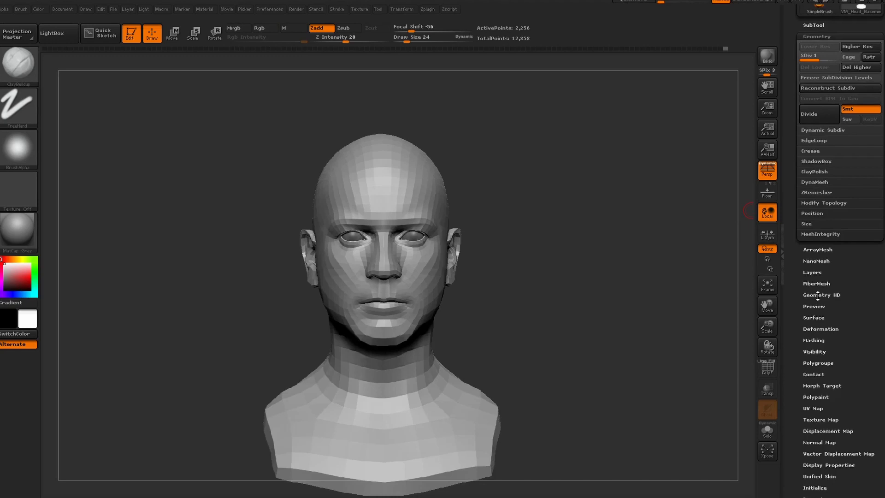
pyautogui.click(822, 386)
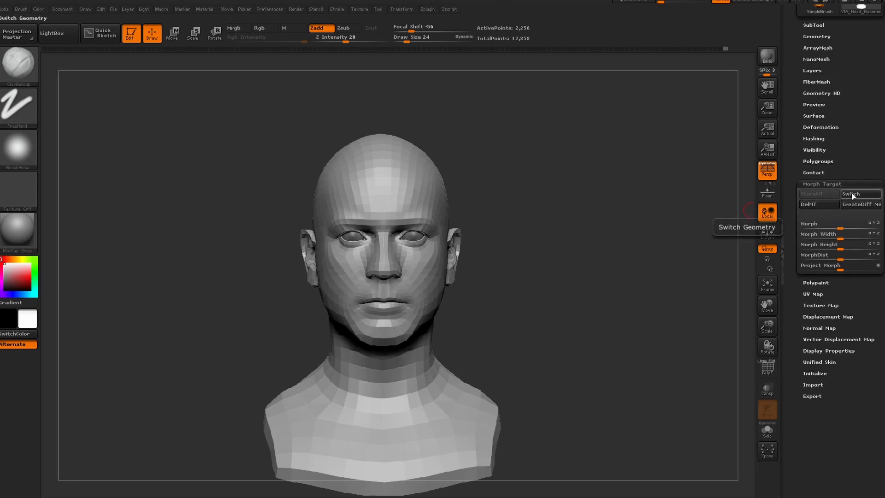
pyautogui.click(829, 203)
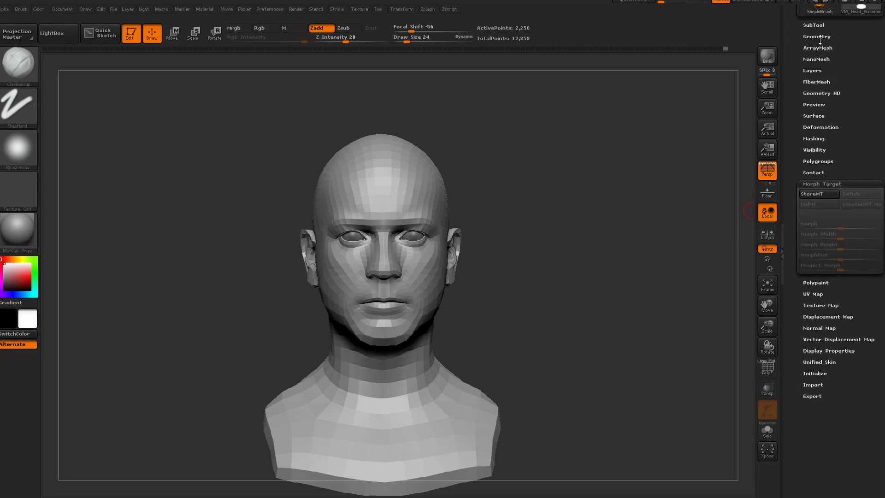
pyautogui.click(821, 195)
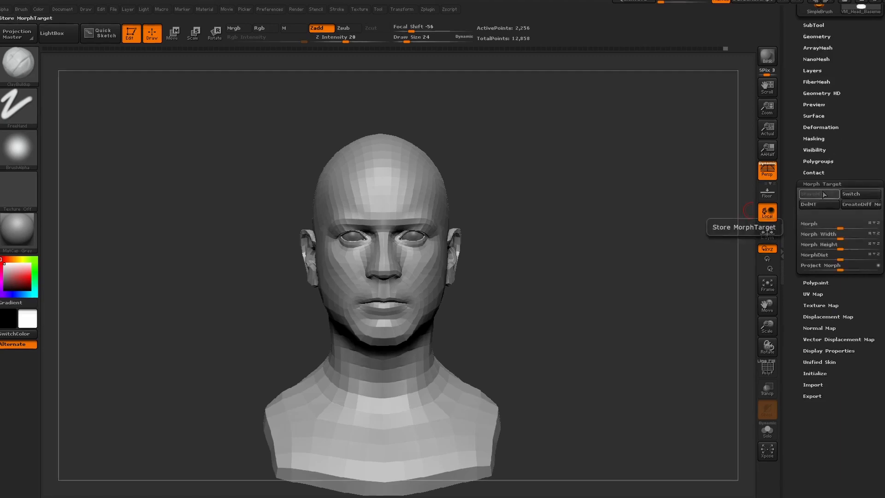
# Step: Return to the highest existing subdivision level and divide the head mesh up to level 6
pyautogui.click(821, 37)
pyautogui.moveTo(811, 61); pyautogui.dragTo(833, 61)
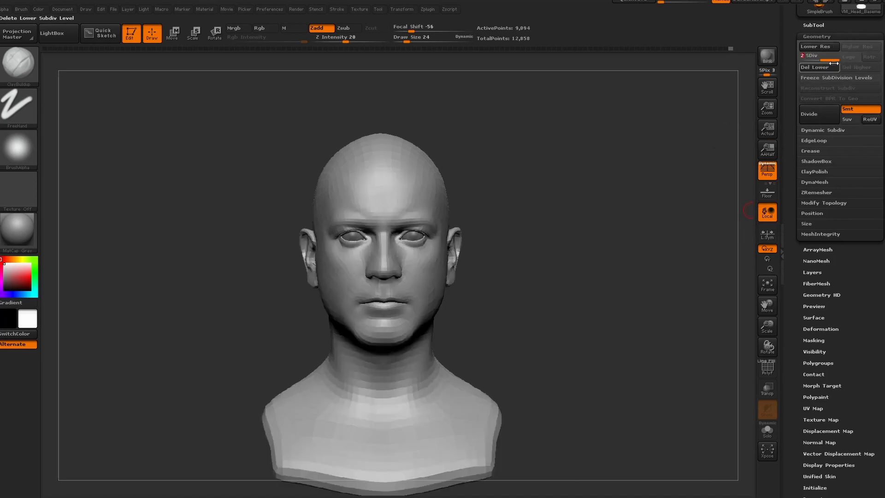
pyautogui.click(816, 117)
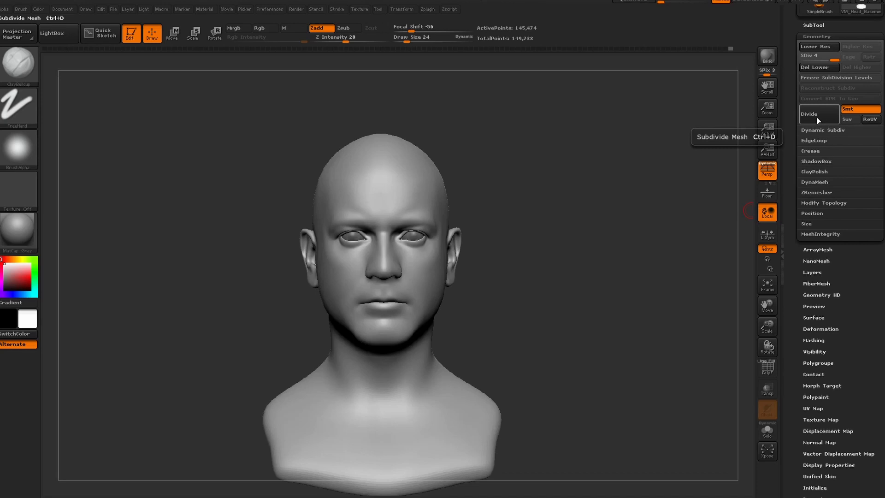
pyautogui.click(816, 117)
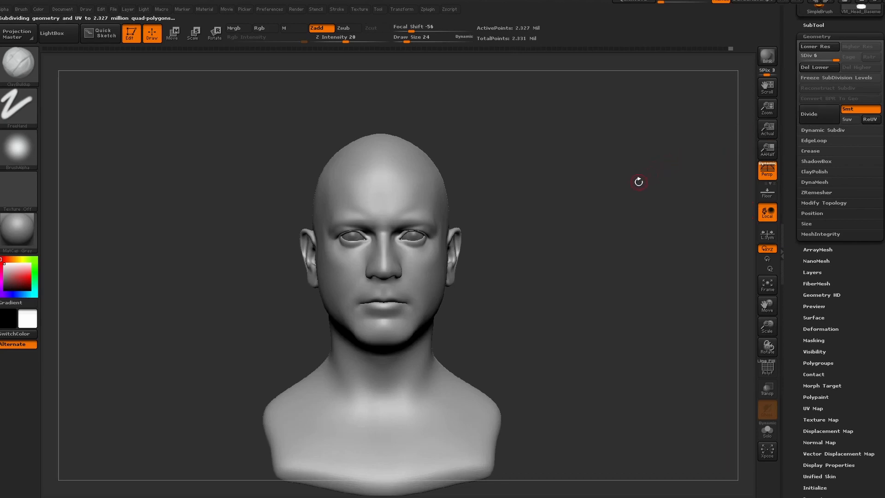
# Step: Lower the head to subdivision level 1 and switch to its stored morph target
pyautogui.moveTo(637, 182)
pyautogui.mouseDown()
pyautogui.moveTo(645, 181)
pyautogui.moveTo(631, 181)
pyautogui.mouseUp()
pyautogui.moveTo(836, 57); pyautogui.dragTo(799, 56)
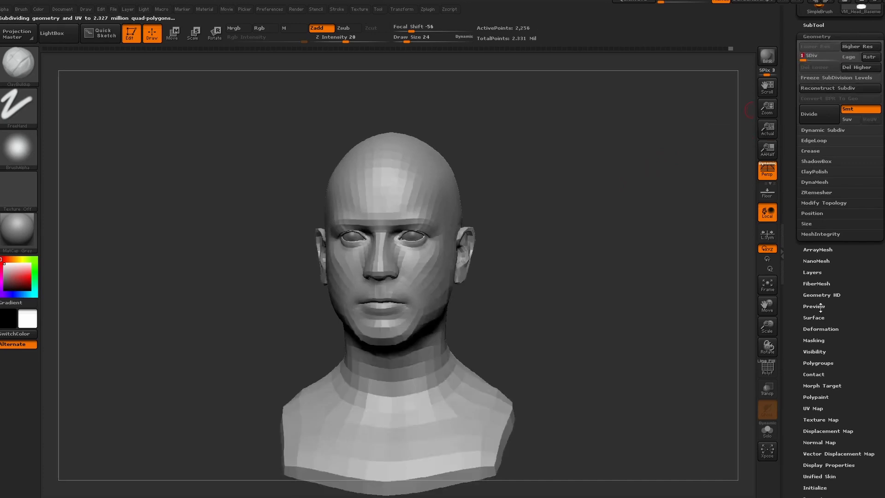
pyautogui.click(815, 385)
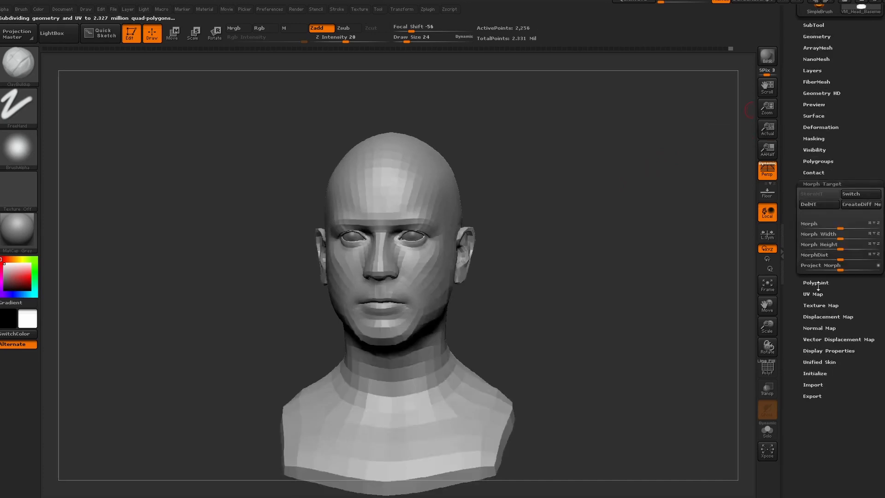
pyautogui.click(849, 196)
pyautogui.moveTo(585, 162)
pyautogui.mouseDown()
pyautogui.moveTo(596, 162)
pyautogui.moveTo(579, 163)
pyautogui.mouseUp()
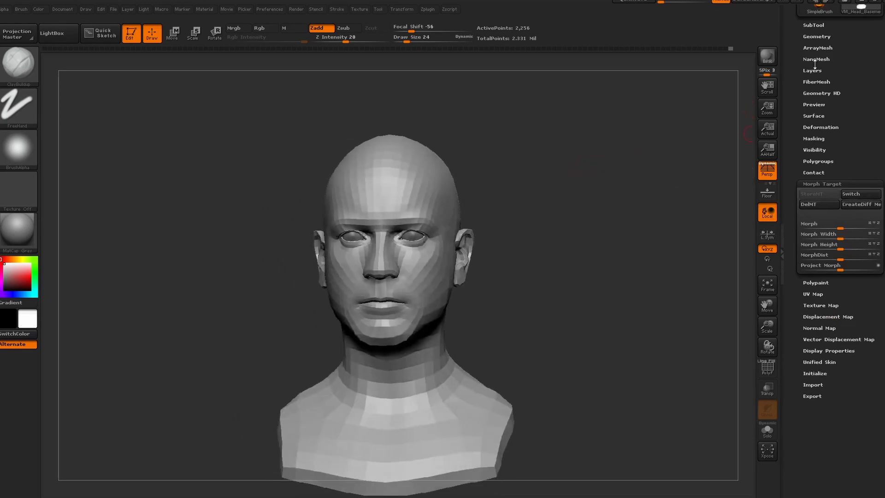
# Step: Set the head to subdivision level 3 and restore the saved three-quarter view
pyautogui.click(817, 36)
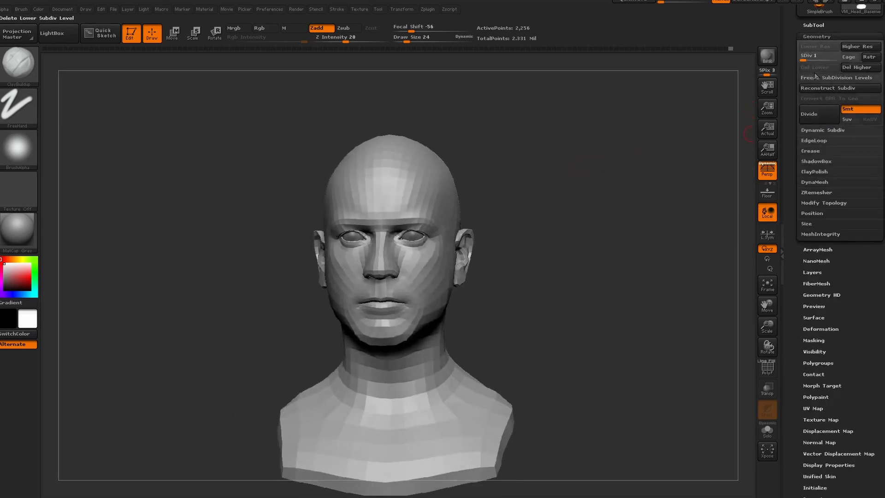
pyautogui.moveTo(802, 57); pyautogui.dragTo(822, 60)
pyautogui.moveTo(555, 188); pyautogui.dragTo(627, 193)
pyautogui.hotkey('shift', 'd')
pyautogui.click(63, 9)
pyautogui.click(119, 349)
pyautogui.click(134, 350)
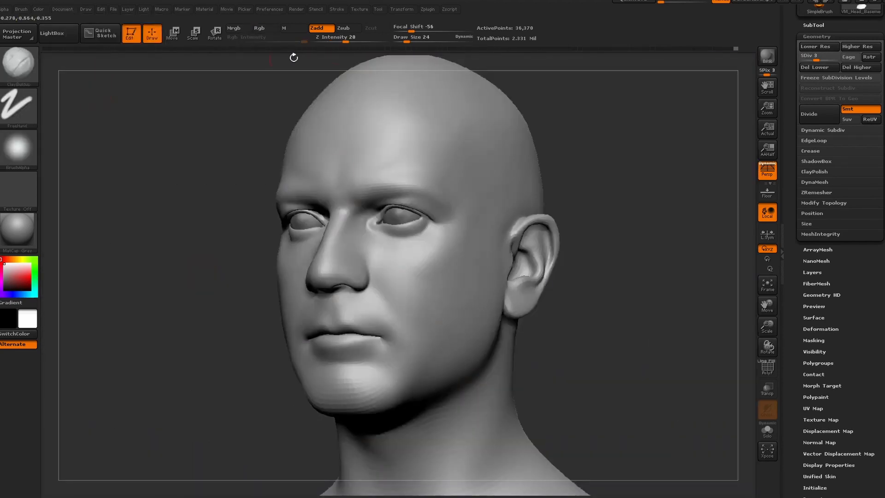
# Step: Set the draw size to 10 and refine the nose and nostrils, checking them against the three-quarter reference photo
pyautogui.click(403, 41)
pyautogui.hotkey('shift', 'z')
pyautogui.hotkey('shift', 'z')
pyautogui.hotkey('shift', 'z')
pyautogui.hotkey('shift', 'z')
pyautogui.hotkey('shift', 'z')
pyautogui.hotkey('shift', 'z')
pyautogui.press('Left')
pyautogui.moveTo(289, 268); pyautogui.dragTo(286, 273, button='right')
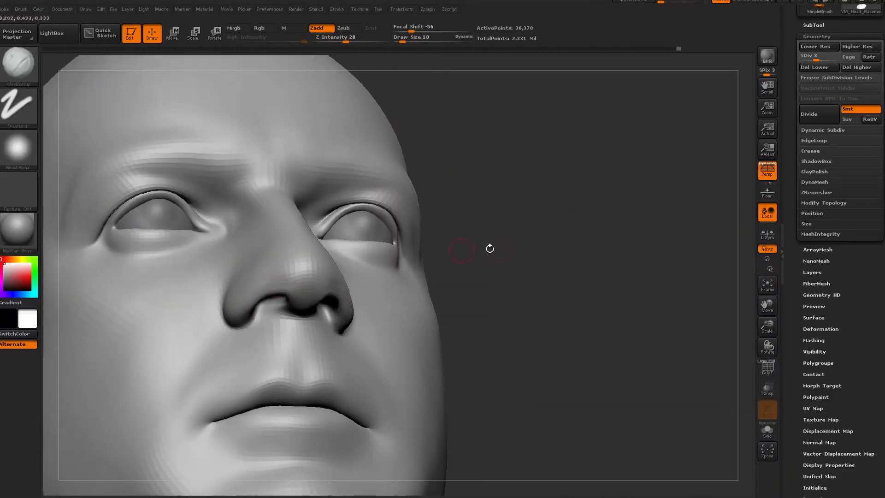
pyautogui.moveTo(490, 248)
pyautogui.mouseDown(button='right')
pyautogui.moveTo(315, 284)
pyautogui.moveTo(341, 282)
pyautogui.moveTo(345, 300)
pyautogui.moveTo(350, 266)
pyautogui.mouseUp(button='right')
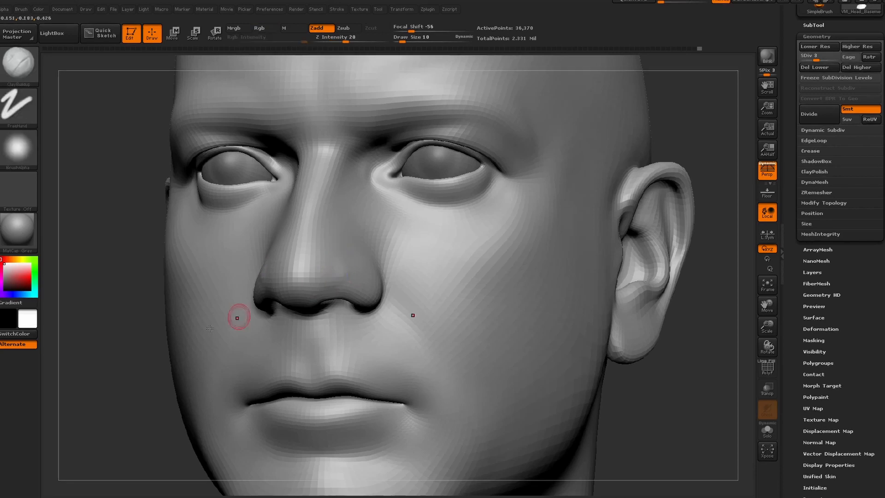
pyautogui.moveTo(237, 316); pyautogui.dragTo(220, 289, button='right')
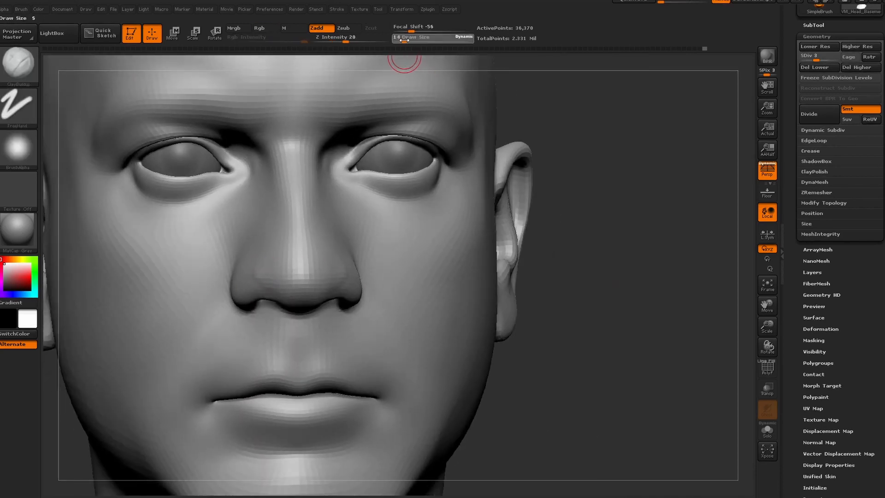
# Step: Restore the saved three-quarter view and sculpt the side of the nose at draw size 19, comparing it with the reference
pyautogui.click(62, 9)
pyautogui.click(130, 346)
pyautogui.press('shift')
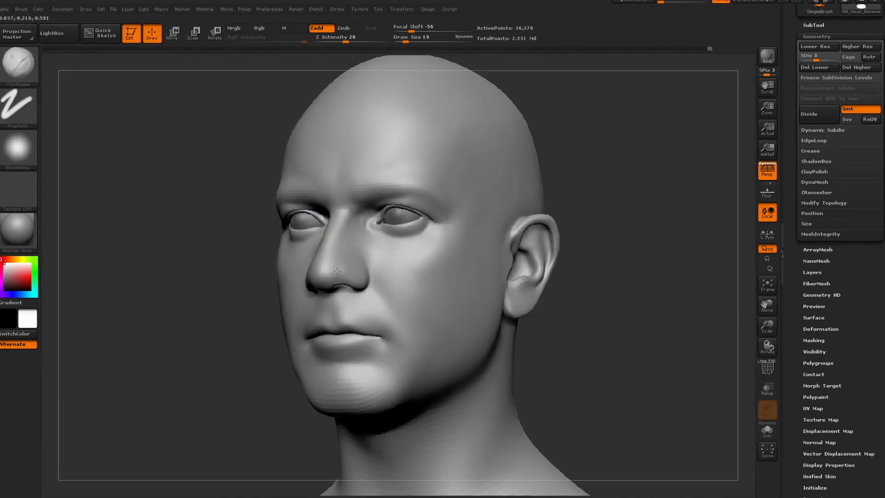
pyautogui.press('shift')
pyautogui.hotkey('shift', 'z')
pyautogui.hotkey('shift', 'z')
pyautogui.moveTo(358, 250); pyautogui.dragTo(355, 271)
pyautogui.hotkey('shift', 'z')
pyautogui.hotkey('shift', 'z')
pyautogui.hotkey('shift', 'z')
pyautogui.hotkey('shift', 'z')
# Step: Smooth the nose tip from the front
pyautogui.moveTo(143, 359)
pyautogui.mouseDown()
pyautogui.moveTo(228, 361)
pyautogui.moveTo(189, 359)
pyautogui.mouseUp()
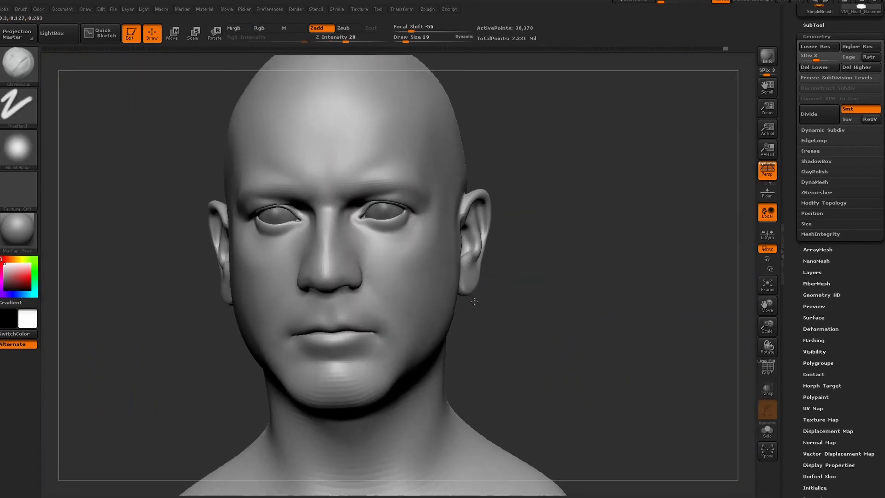
pyautogui.keyDown('shift'); pyautogui.moveTo(324, 270); pyautogui.dragTo(324, 289); pyautogui.keyUp('shift')
pyautogui.moveTo(566, 288)
pyautogui.mouseDown()
pyautogui.moveTo(628, 292)
pyautogui.moveTo(310, 178)
pyautogui.mouseUp()
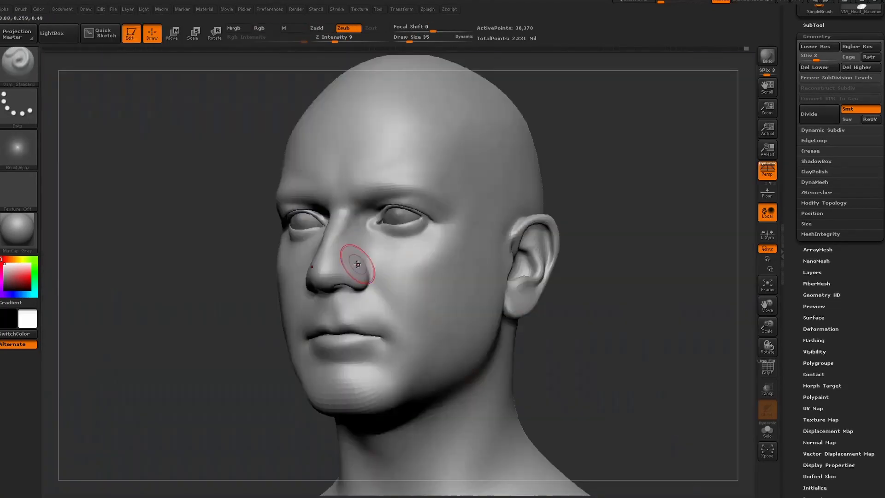
# Step: Carve the side of the nose above the nostril wing at draw size 35 and compare it with the reference photo
pyautogui.moveTo(362, 267); pyautogui.dragTo(355, 270)
pyautogui.hotkey('shift', 'z')
pyautogui.hotkey('shift', 'z')
pyautogui.hotkey('shift', 'z')
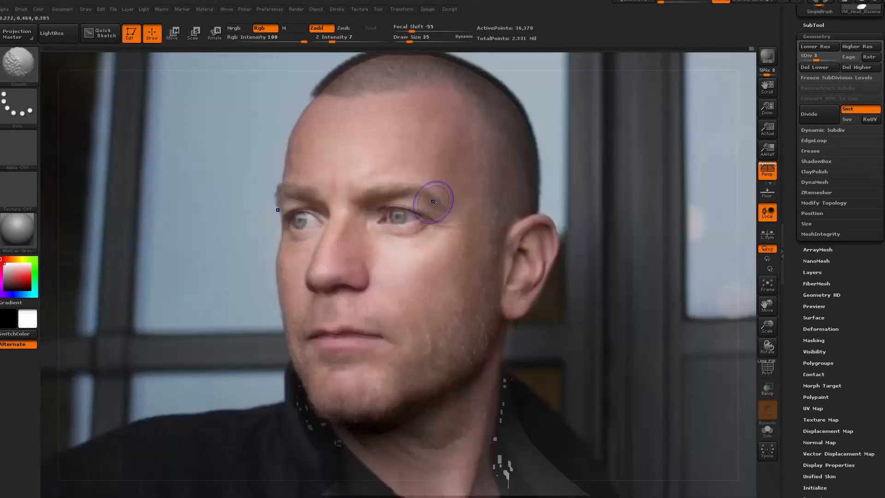
# Step: Compare the sculpted head with the three-quarter reference photo, checking the eyes, brow and ear
pyautogui.hotkey('shift', 'z')
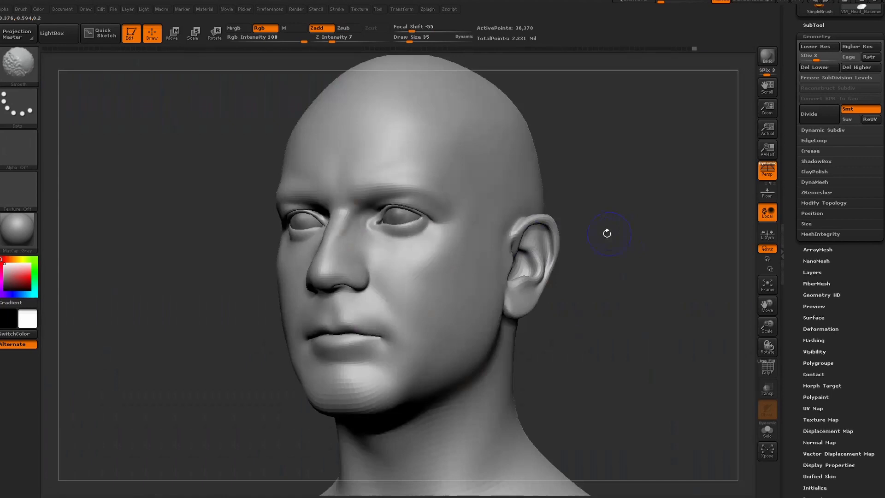
pyautogui.hotkey('shift', 'z')
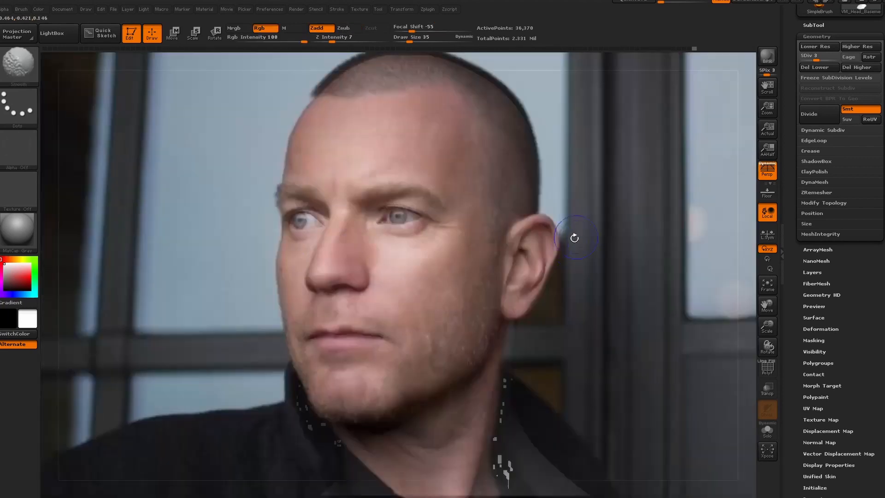
pyautogui.hotkey('shift', 'z')
pyautogui.hotkey('shift', 'z')
pyautogui.hotkey('shift', 'z')
pyautogui.hotkey('shift', 'z')
pyautogui.hotkey('shift', 'z')
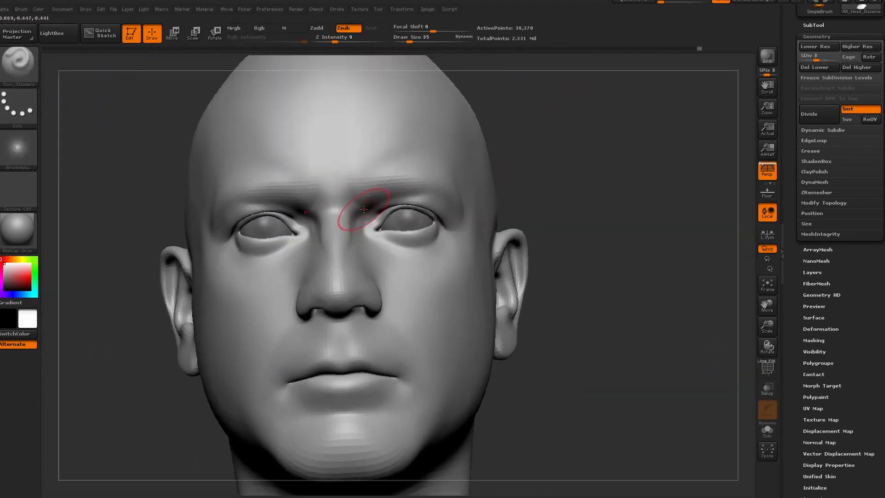
# Step: Refine the inner eye sockets and brow, raise the draw size to 72, and restore the saved three-quarter view
pyautogui.moveTo(430, 107); pyautogui.dragTo(372, 219, button='right')
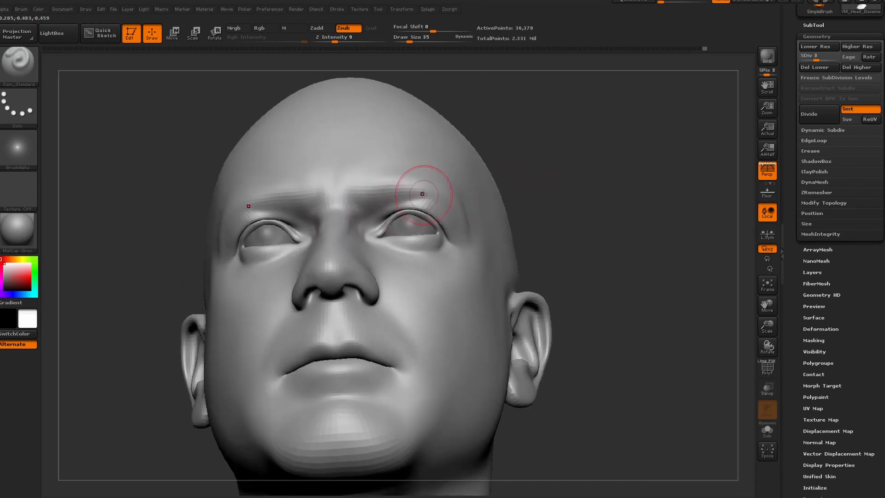
pyautogui.moveTo(409, 39); pyautogui.dragTo(415, 38)
pyautogui.moveTo(567, 167); pyautogui.dragTo(563, 219)
pyautogui.moveTo(448, 188); pyautogui.dragTo(644, 191, button='right')
pyautogui.moveTo(65, 9)
pyautogui.click(121, 350)
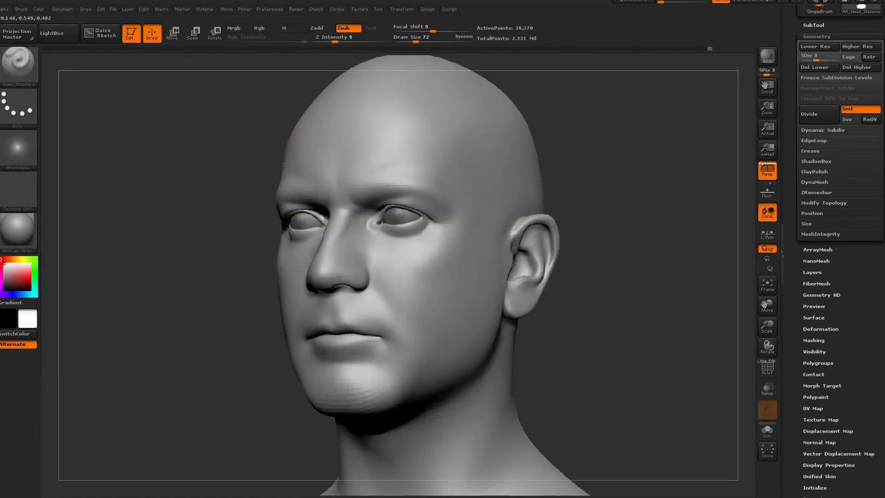
# Step: Carve along the outer half of the brow and compare its shape with the reference photo
pyautogui.hotkey('shift', 'z')
pyautogui.moveTo(393, 182); pyautogui.dragTo(429, 191)
pyautogui.hotkey('shift', 'z')
pyautogui.hotkey('shift', 'z')
pyautogui.hotkey('shift', 'z')
pyautogui.hotkey('shift', 'z')
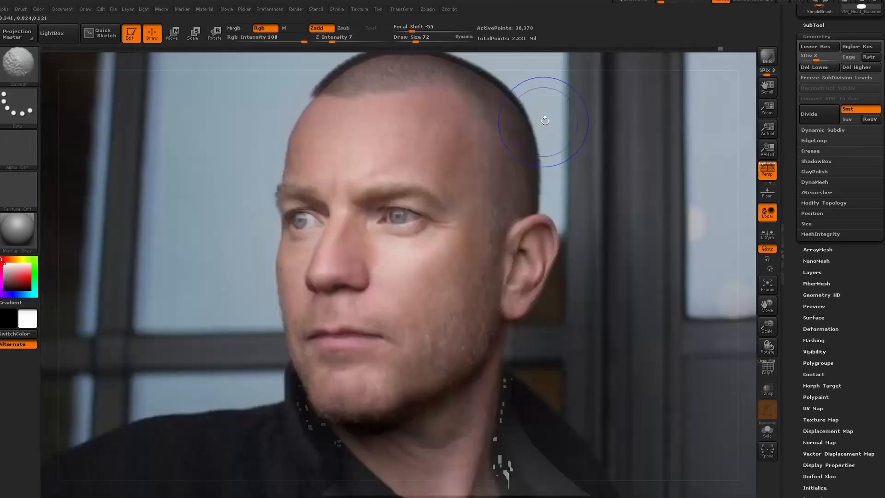
pyautogui.hotkey('shift', 'z')
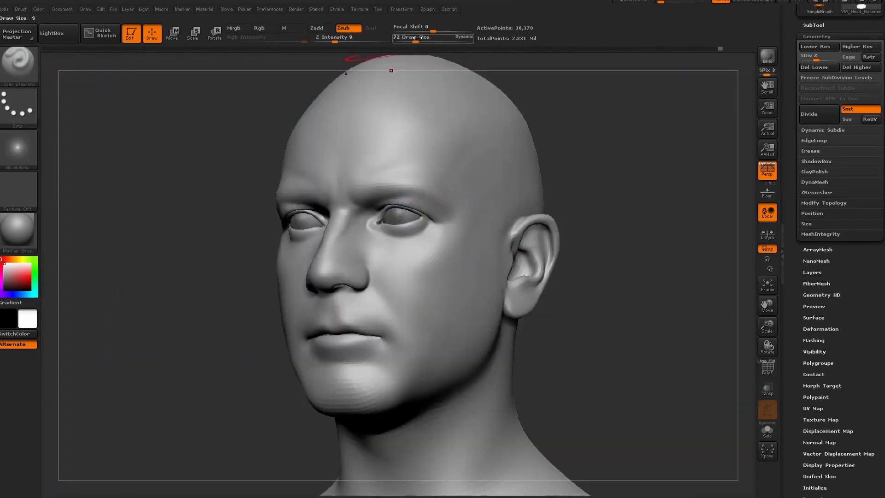
# Step: Set the draw size to 17 and carve the crease running outward from the outer corner of the eye
pyautogui.moveTo(645, 193)
pyautogui.keyDown('alt'); pyautogui.mouseDown()
pyautogui.moveTo(655, 227)
pyautogui.moveTo(626, 185)
pyautogui.mouseUp(); pyautogui.keyUp('alt')
pyautogui.click(404, 40)
pyautogui.moveTo(426, 211)
pyautogui.mouseDown()
pyautogui.moveTo(442, 225)
pyautogui.moveTo(480, 220)
pyautogui.mouseUp()
pyautogui.moveTo(677, 179); pyautogui.dragTo(589, 208)
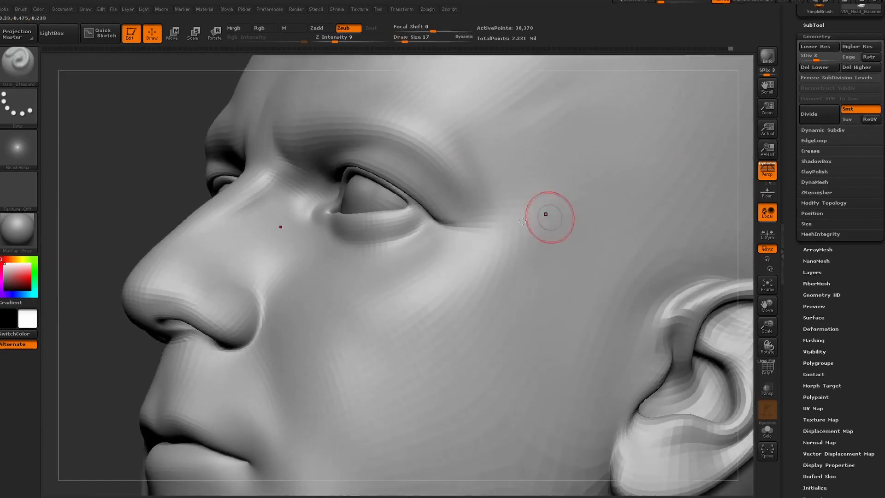
pyautogui.moveTo(448, 226); pyautogui.dragTo(464, 226)
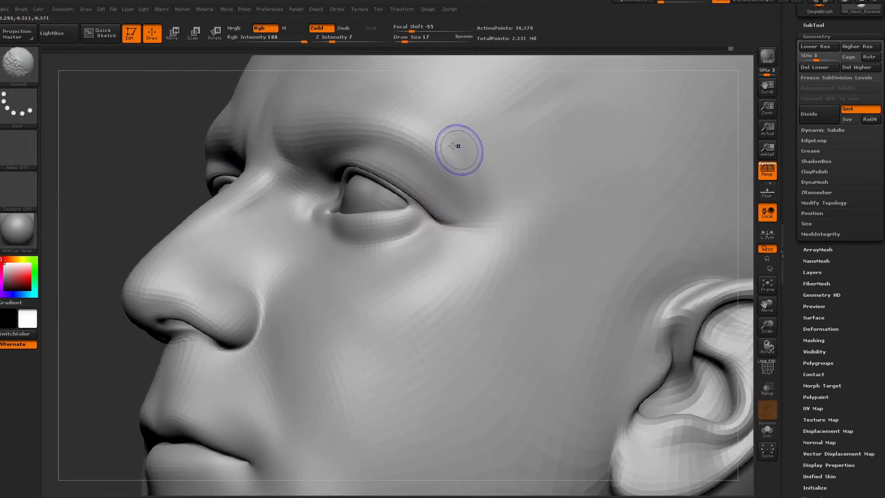
# Step: Smooth the brow ridge and the area above the outer eye corner
pyautogui.keyDown('shift'); pyautogui.moveTo(458, 146); pyautogui.dragTo(467, 136); pyautogui.keyUp('shift')
pyautogui.keyDown('shift'); pyautogui.moveTo(106, 152); pyautogui.dragTo(209, 162); pyautogui.keyUp('shift')
pyautogui.keyDown('alt'); pyautogui.moveTo(209, 163); pyautogui.dragTo(161, 180); pyautogui.keyUp('alt')
pyautogui.moveTo(389, 123)
pyautogui.keyDown('shift'); pyautogui.mouseDown()
pyautogui.moveTo(420, 127)
pyautogui.moveTo(379, 127)
pyautogui.mouseUp(); pyautogui.keyUp('shift')
pyautogui.moveTo(641, 127)
pyautogui.mouseDown()
pyautogui.moveTo(587, 129)
pyautogui.moveTo(575, 97)
pyautogui.mouseUp()
pyautogui.moveTo(516, 122)
pyautogui.mouseDown()
pyautogui.moveTo(545, 123)
pyautogui.moveTo(543, 150)
pyautogui.moveTo(502, 161)
pyautogui.mouseUp()
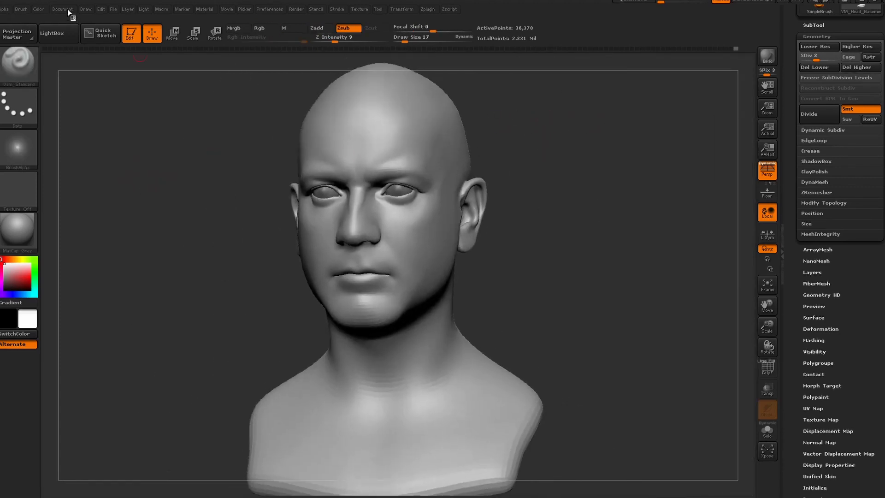
# Step: Set the draw size to 30, sculpt beneath the lower lip, and compare the mouth with the three-quarter reference photo
pyautogui.keyDown('alt'); pyautogui.moveTo(221, 276); pyautogui.dragTo(226, 318); pyautogui.keyUp('alt')
pyautogui.moveTo(286, 347); pyautogui.dragTo(251, 349)
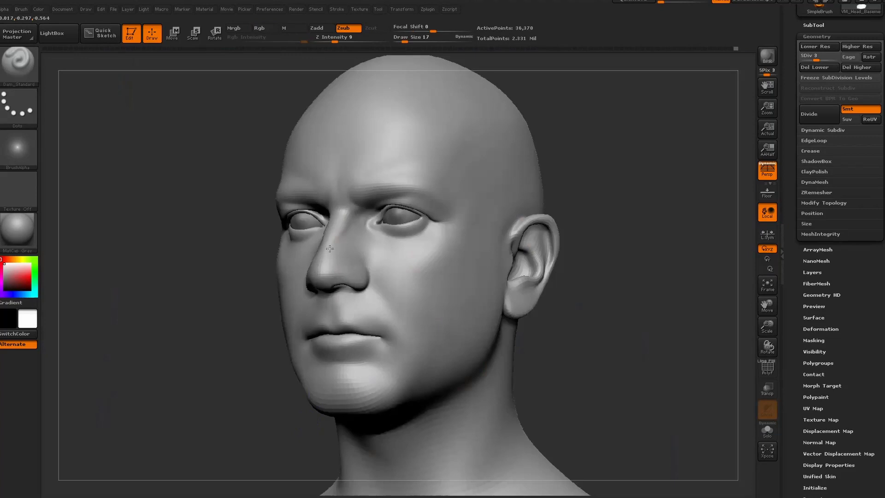
pyautogui.click(408, 41)
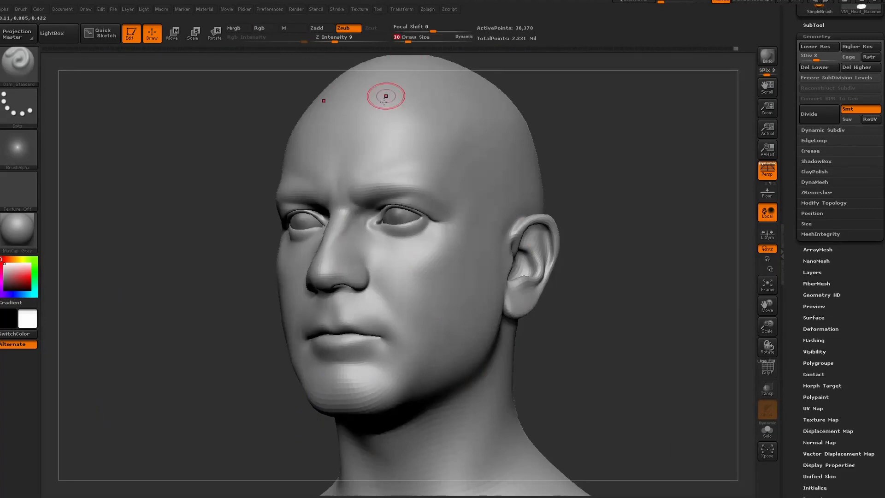
pyautogui.moveTo(337, 349); pyautogui.dragTo(368, 347)
pyautogui.hotkey('shift', 'z')
pyautogui.hotkey('shift', 'z')
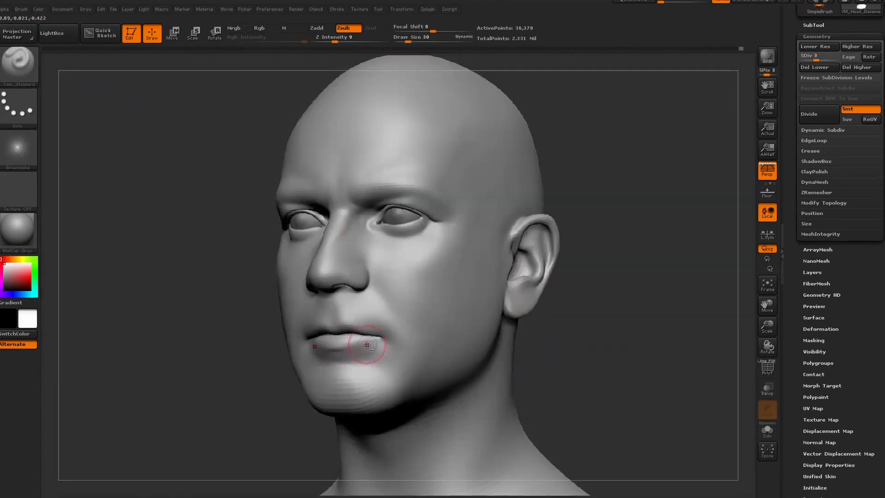
pyautogui.hotkey('shift', 'z')
pyautogui.hotkey('shift', 'z')
pyautogui.hotkey('shift', 'z')
pyautogui.hotkey('shift', 'z')
pyautogui.hotkey('shift', 'z')
pyautogui.hotkey('shift', 'z')
# Step: Set the draw size to 19 and refine the mouth line, the upper lip border and the philtrum from several angles
pyautogui.moveTo(553, 344)
pyautogui.mouseDown()
pyautogui.moveTo(604, 341)
pyautogui.moveTo(609, 410)
pyautogui.mouseUp()
pyautogui.click(406, 40)
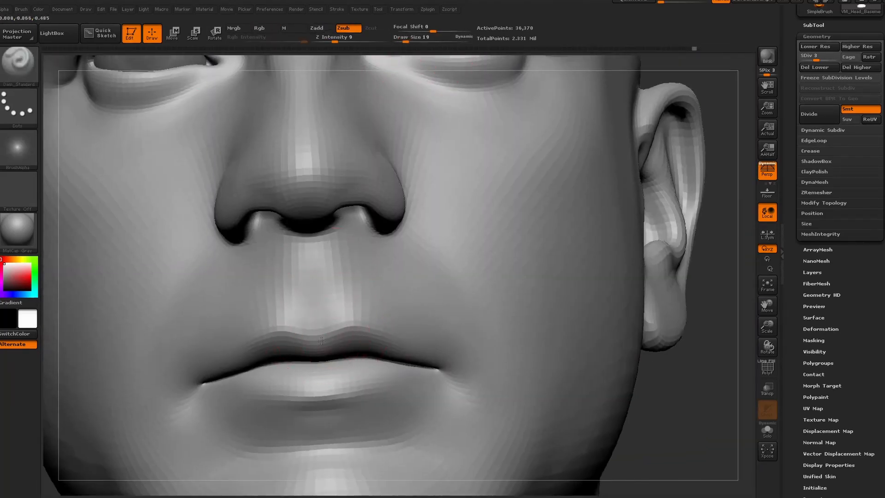
pyautogui.moveTo(534, 323); pyautogui.dragTo(359, 327, button='right')
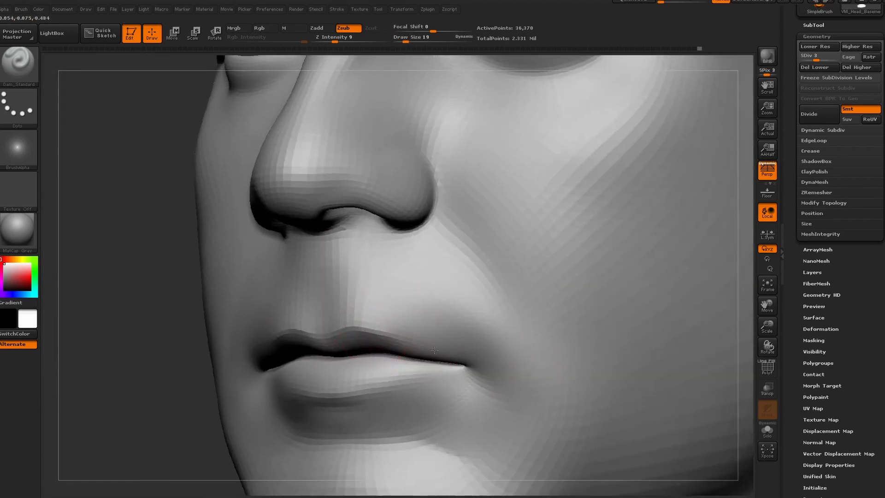
pyautogui.moveTo(470, 357)
pyautogui.mouseDown(button='right')
pyautogui.moveTo(289, 363)
pyautogui.moveTo(331, 346)
pyautogui.moveTo(407, 350)
pyautogui.moveTo(418, 216)
pyautogui.mouseUp(button='right')
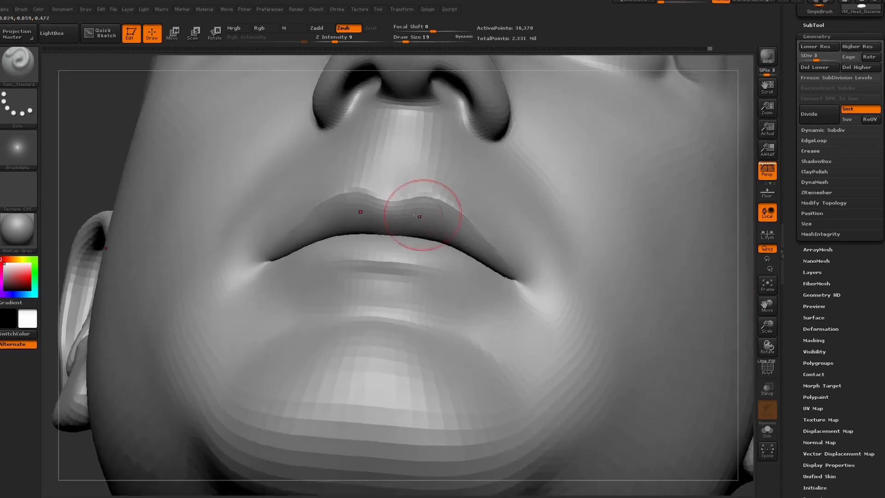
pyautogui.moveTo(154, 234)
pyautogui.mouseDown(button='right')
pyautogui.moveTo(78, 317)
pyautogui.moveTo(126, 308)
pyautogui.mouseUp(button='right')
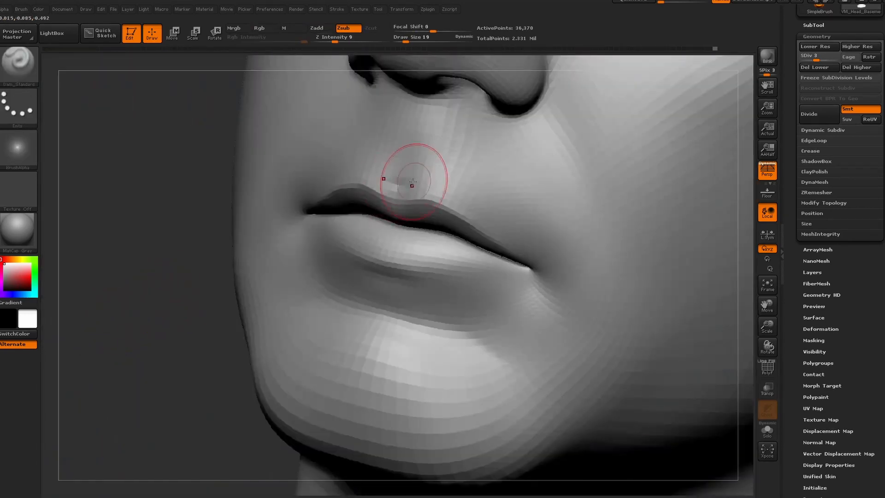
pyautogui.moveTo(397, 177); pyautogui.dragTo(407, 111)
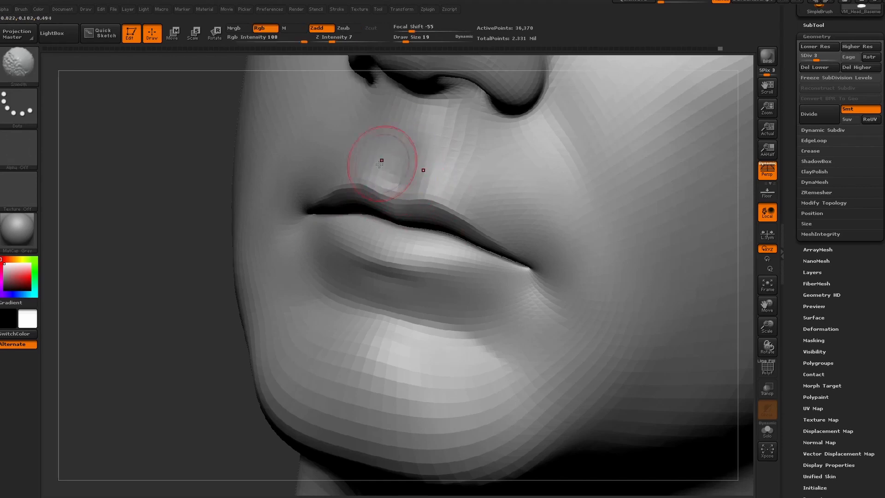
pyautogui.keyDown('ctrl'); pyautogui.moveTo(175, 304); pyautogui.dragTo(161, 265, button='right'); pyautogui.keyUp('ctrl')
pyautogui.moveTo(161, 265)
pyautogui.mouseDown(button='right')
pyautogui.moveTo(194, 269)
pyautogui.moveTo(143, 272)
pyautogui.mouseUp(button='right')
pyautogui.keyDown('ctrl'); pyautogui.moveTo(638, 221); pyautogui.dragTo(636, 332, button='right'); pyautogui.keyUp('ctrl')
pyautogui.moveTo(221, 322); pyautogui.dragTo(138, 314, button='right')
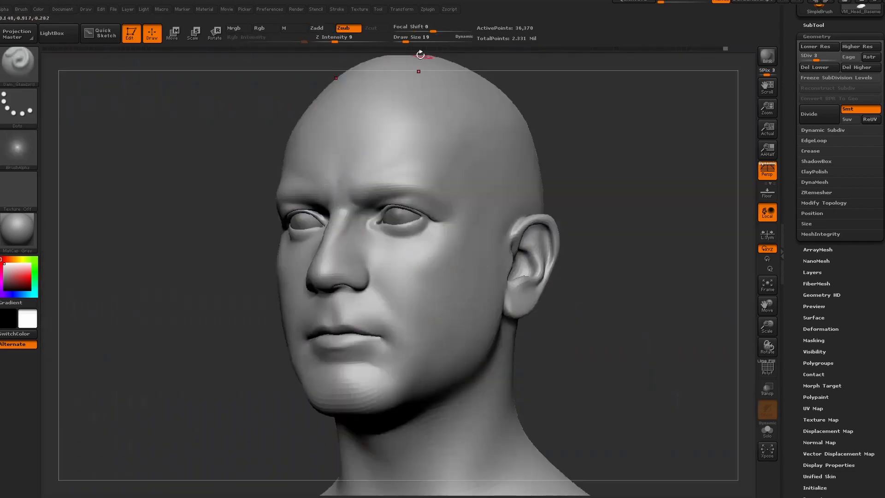
# Step: Smooth the outer eye corner and upper cheek, adjusting the draw size to 65
pyautogui.moveTo(406, 42); pyautogui.dragTo(417, 41)
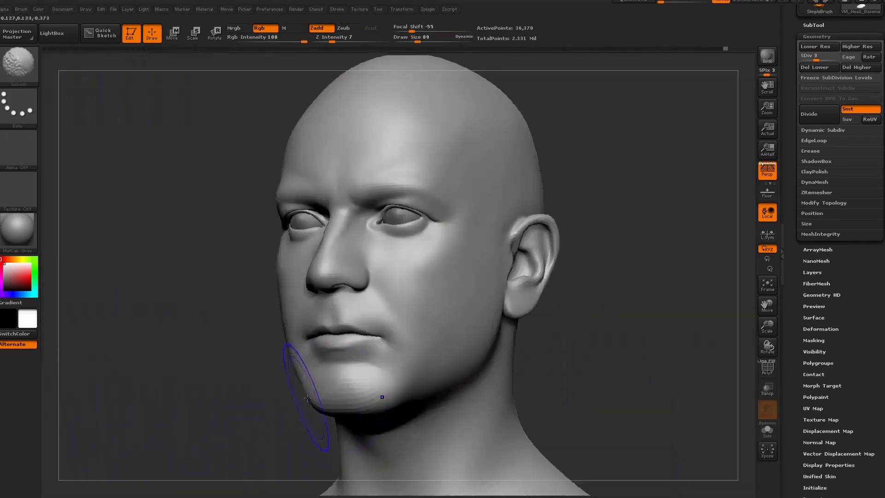
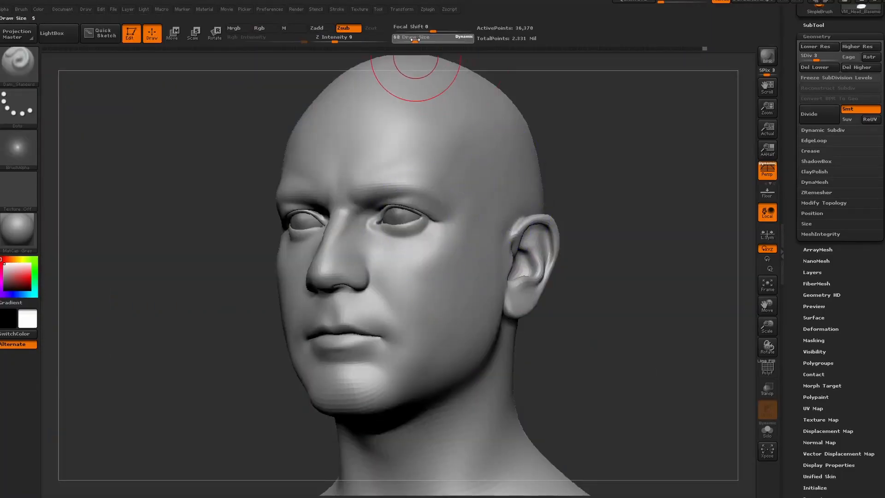
pyautogui.keyDown('shift'); pyautogui.moveTo(410, 191); pyautogui.dragTo(436, 233); pyautogui.keyUp('shift')
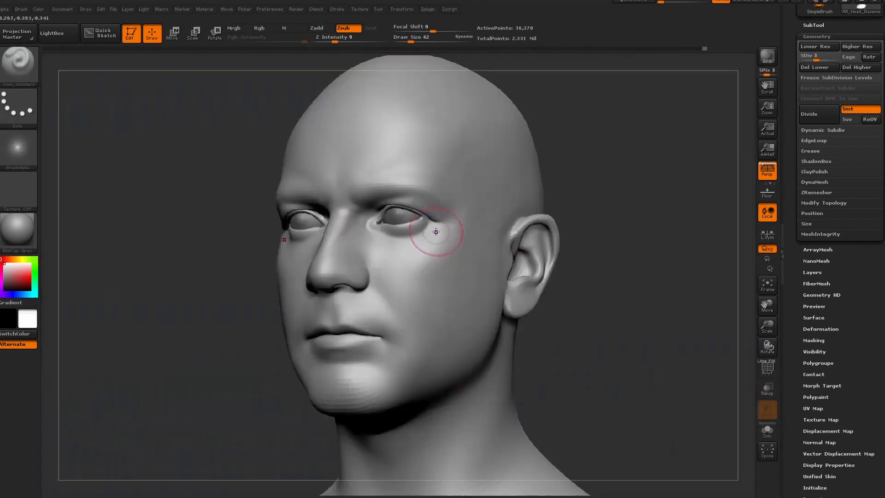
pyautogui.moveTo(411, 40); pyautogui.dragTo(414, 40)
pyautogui.keyDown('shift'); pyautogui.moveTo(420, 241); pyautogui.dragTo(431, 241); pyautogui.keyUp('shift')
pyautogui.moveTo(707, 48); pyautogui.dragTo(710, 48)
pyautogui.moveTo(567, 221)
pyautogui.keyDown('shift'); pyautogui.mouseDown()
pyautogui.moveTo(610, 214)
pyautogui.moveTo(590, 250)
pyautogui.moveTo(527, 255)
pyautogui.mouseUp(); pyautogui.keyUp('shift')
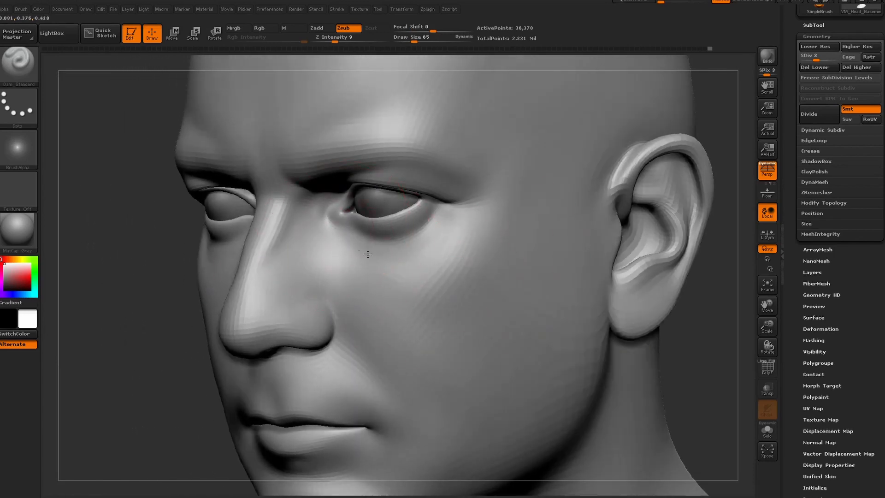
# Step: Refine the area under the lower eyelids at draw size 28 and restore the saved three-quarter view
pyautogui.moveTo(414, 41); pyautogui.dragTo(407, 41)
pyautogui.moveTo(328, 275); pyautogui.dragTo(391, 226, button='right')
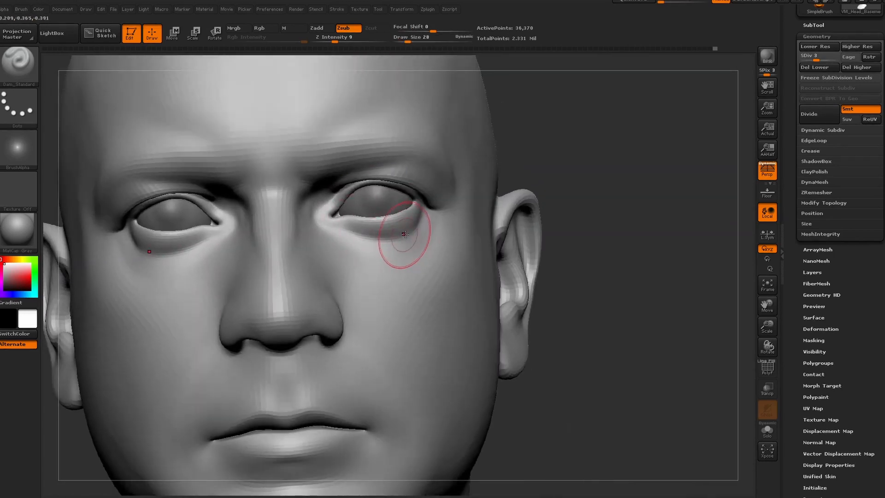
pyautogui.moveTo(668, 198)
pyautogui.mouseDown()
pyautogui.moveTo(576, 212)
pyautogui.moveTo(625, 213)
pyautogui.mouseUp()
pyautogui.moveTo(624, 213)
pyautogui.mouseDown(button='right')
pyautogui.moveTo(611, 237)
pyautogui.moveTo(618, 166)
pyautogui.moveTo(637, 194)
pyautogui.moveTo(593, 193)
pyautogui.moveTo(619, 200)
pyautogui.moveTo(608, 267)
pyautogui.moveTo(595, 282)
pyautogui.moveTo(639, 291)
pyautogui.moveTo(630, 284)
pyautogui.mouseUp(button='right')
pyautogui.click(63, 10)
pyautogui.click(147, 349)
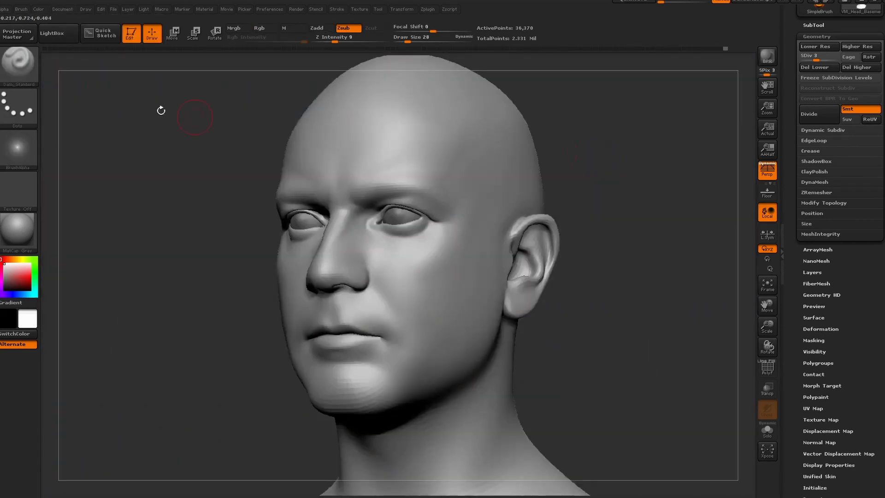
# Step: Drop to subdivision level 2 and reshape the upper ear with the Move Topological brush at draw size 42, checking the reference
pyautogui.hotkey('shift', 'd')
pyautogui.hotkey('shift', 'z')
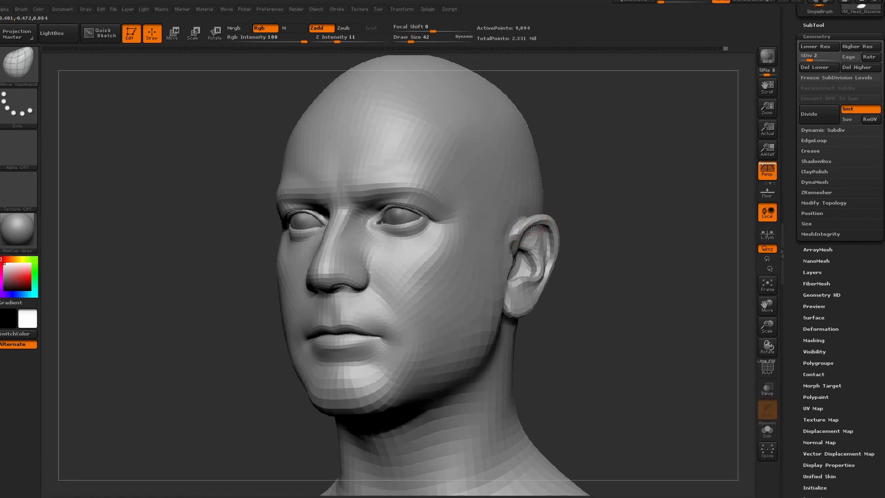
pyautogui.hotkey('shift', 'z')
pyautogui.hotkey('shift', 'z')
pyautogui.moveTo(530, 230); pyautogui.dragTo(551, 244)
pyautogui.hotkey('shift', 'z')
pyautogui.hotkey('shift', 'z')
pyautogui.hotkey('shift', 'z')
pyautogui.hotkey('shift', 'z')
pyautogui.hotkey('shift', 'z')
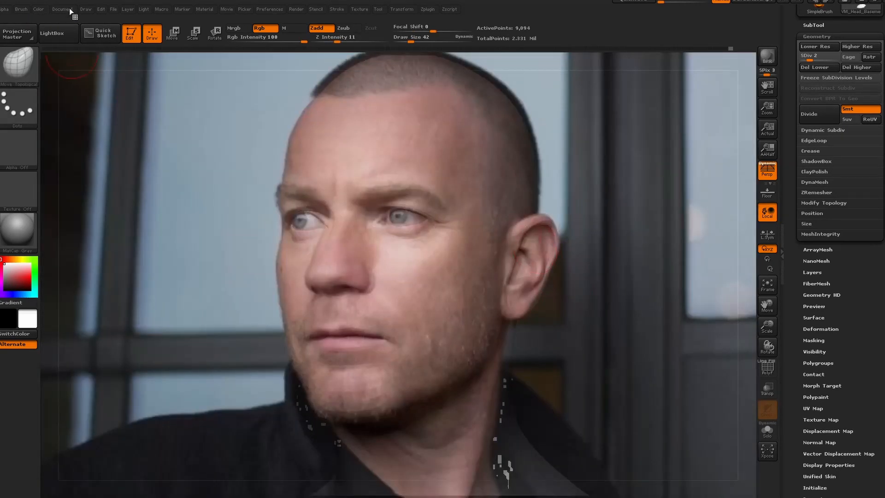
# Step: Set the draw size to 68 and adjust the jawline below the earlobe, comparing it with the reference in the saved view
pyautogui.click(62, 10)
pyautogui.click(139, 348)
pyautogui.hotkey('shift', 'z')
pyautogui.hotkey('shift', 'z')
pyautogui.moveTo(410, 41); pyautogui.dragTo(415, 40)
pyautogui.hotkey('shift', 'z')
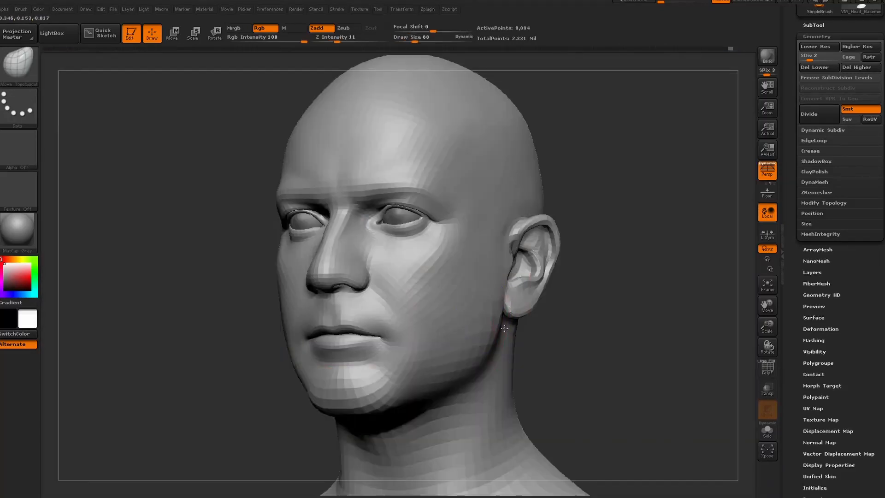
pyautogui.moveTo(494, 328)
pyautogui.mouseDown()
pyautogui.moveTo(596, 320)
pyautogui.moveTo(172, 99)
pyautogui.mouseUp()
pyautogui.click(62, 10)
pyautogui.click(139, 348)
pyautogui.hotkey('shift', 'z')
pyautogui.hotkey('shift', 'z')
# Step: Set the draw size to 30 and adjust the front of the ear where it meets the face, checking the reference
pyautogui.click(408, 40)
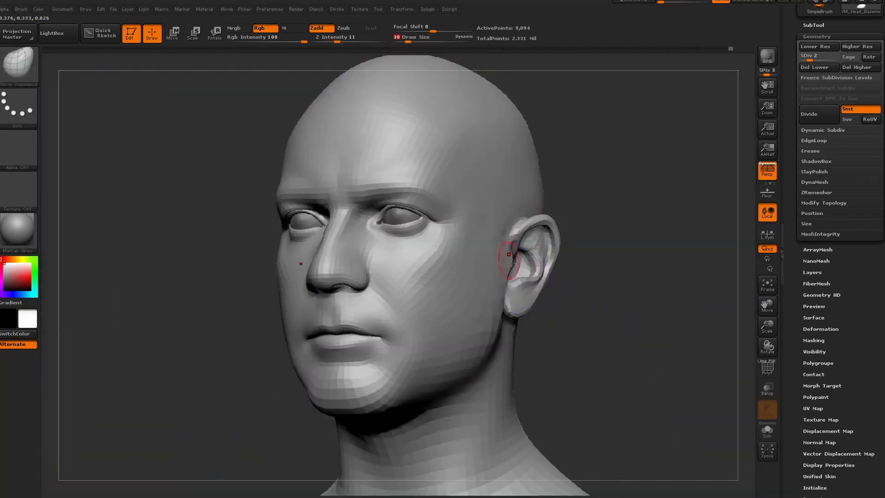
pyautogui.hotkey('shift', 'z')
pyautogui.hotkey('shift', 'z')
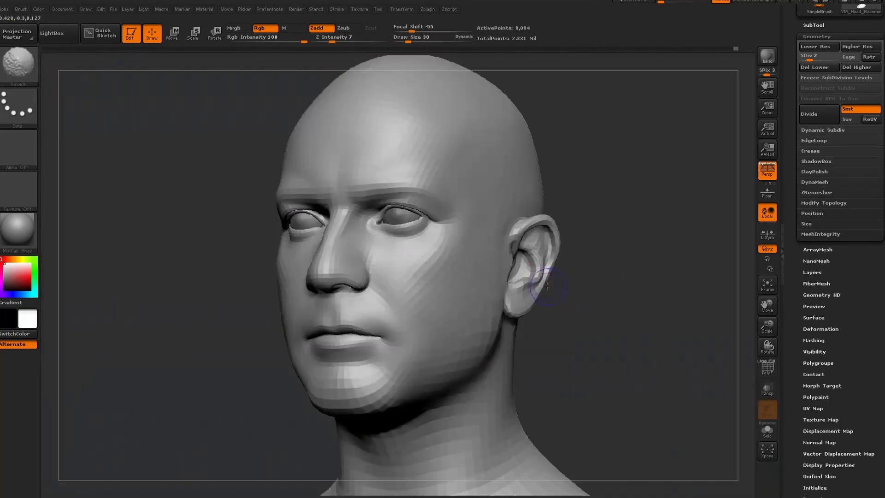
pyautogui.hotkey('shift', 'z')
pyautogui.hotkey('shift', 'z')
pyautogui.hotkey('shift', 'z')
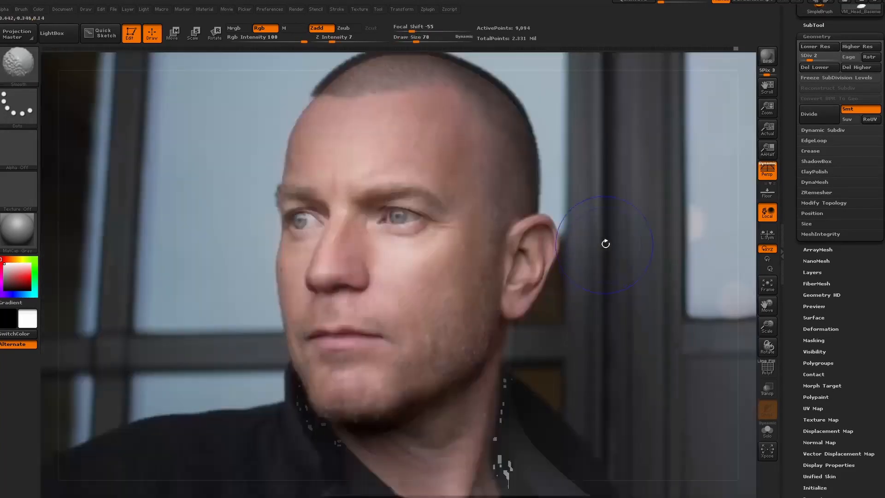
# Step: Compare the ear, jaw and chin with the three-quarter reference photo
pyautogui.hotkey('shift', 'z')
pyautogui.hotkey('shift', 'z')
pyautogui.hotkey('shift', 'z')
pyautogui.hotkey('shift', 'z')
pyautogui.hotkey('shift', 'z')
pyautogui.hotkey('shift', 'z')
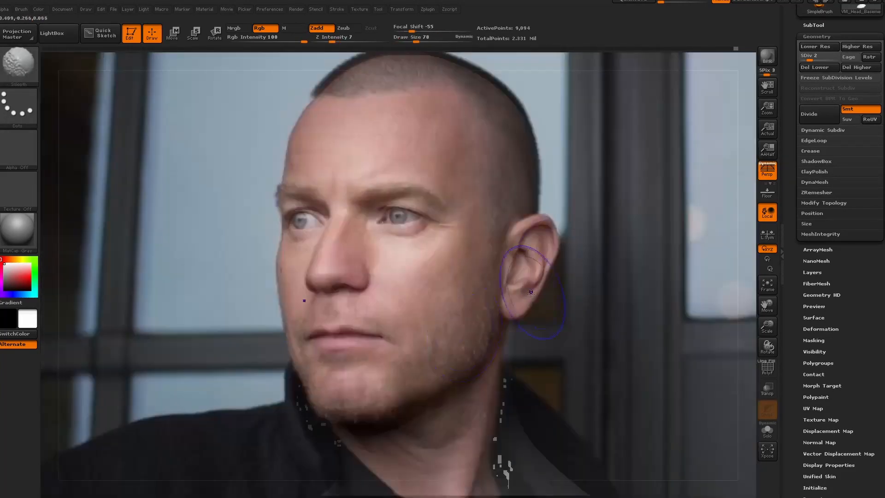
pyautogui.hotkey('shift', 'z')
pyautogui.hotkey('shift', 'z')
pyautogui.hotkey('shift', 'z')
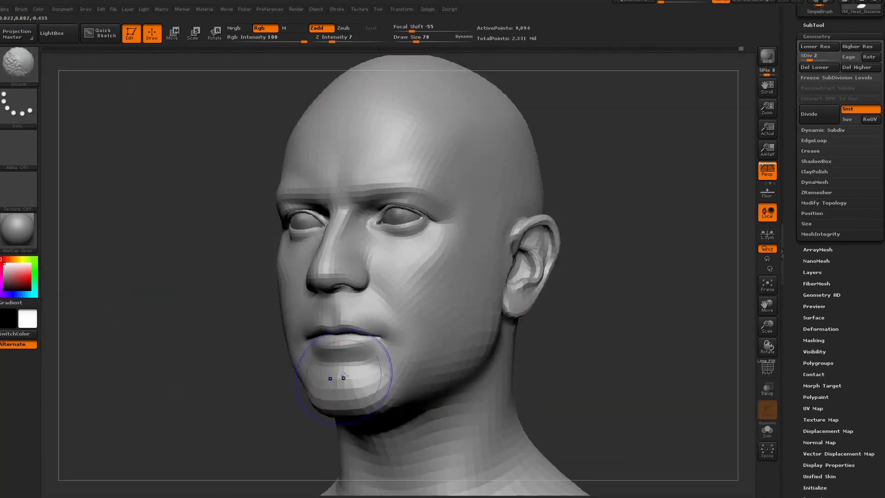
# Step: Return to the first state in the undo history to review the starting head mesh
pyautogui.moveTo(263, 331); pyautogui.dragTo(282, 326)
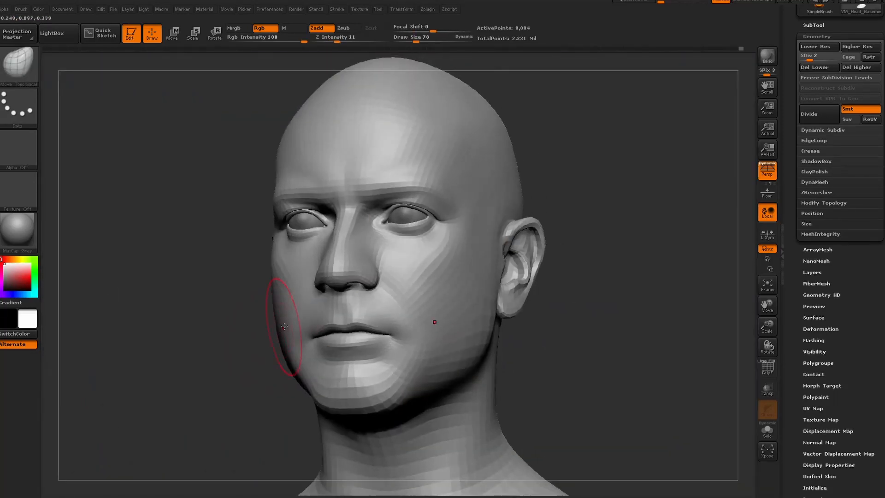
pyautogui.moveTo(544, 314); pyautogui.dragTo(581, 329)
pyautogui.click(46, 49)
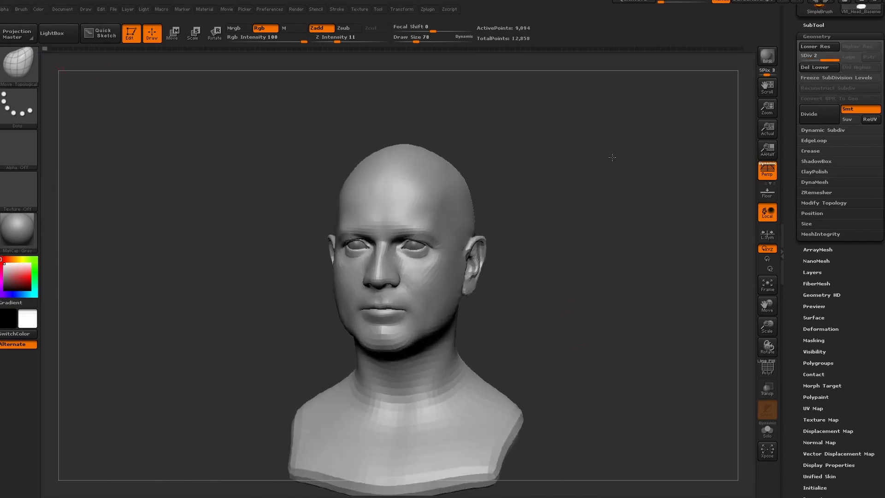
# Step: Return to the latest state in the undo history and recall the Custom 2 saved view
pyautogui.click(740, 48)
pyautogui.moveTo(636, 218); pyautogui.dragTo(656, 217)
pyautogui.click(63, 10)
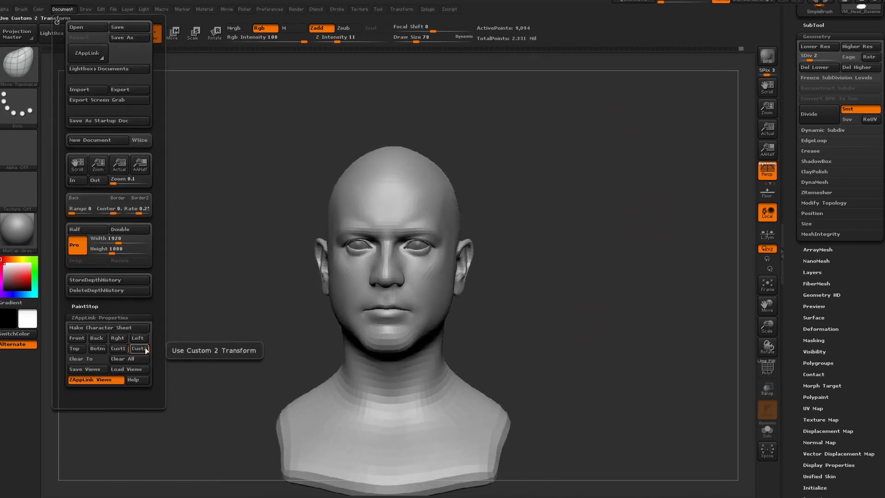
pyautogui.click(145, 351)
# Step: Compare the mouth, chin, jaw and forehead with the three-quarter reference photo
pyautogui.hotkey('shift', 'z')
pyautogui.hotkey('shift', 'z')
pyautogui.hotkey('shift', 'z')
pyautogui.hotkey('shift', 'z')
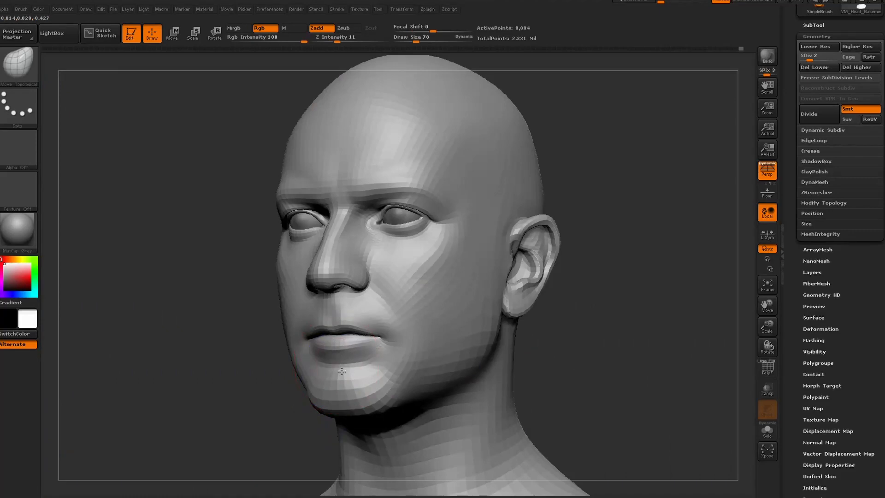
pyautogui.hotkey('shift', 'z')
pyautogui.hotkey('shift', 'z')
pyautogui.hotkey('shift', 'z')
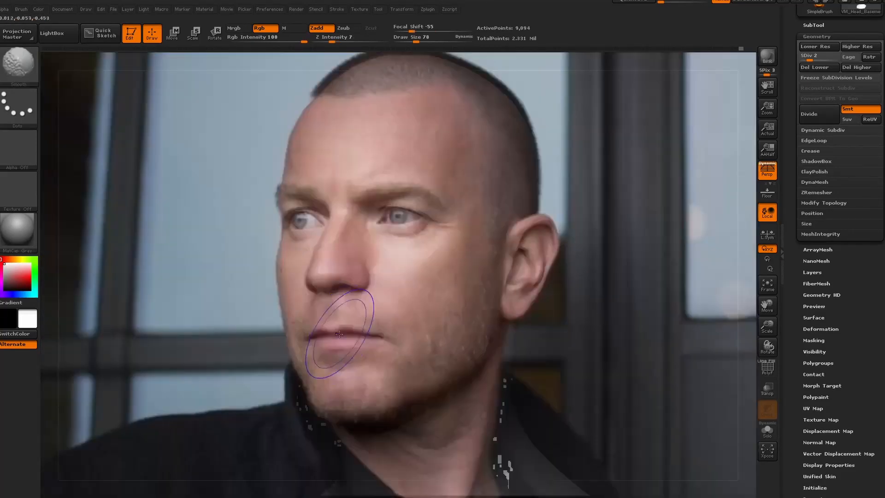
pyautogui.hotkey('shift', 'z')
pyautogui.hotkey('shift', 'z')
pyautogui.hotkey('shift', 'z')
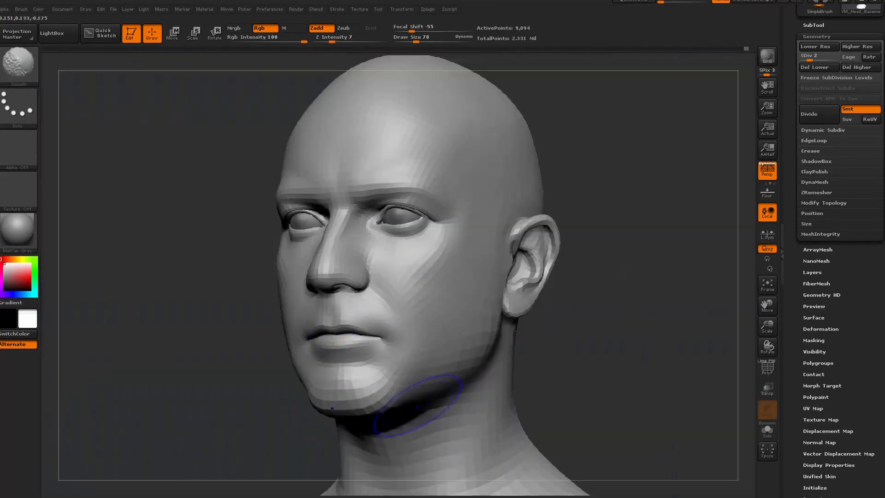
pyautogui.hotkey('shift', 'z')
pyautogui.hotkey('shift', 'z')
pyautogui.hotkey('shift', 'z')
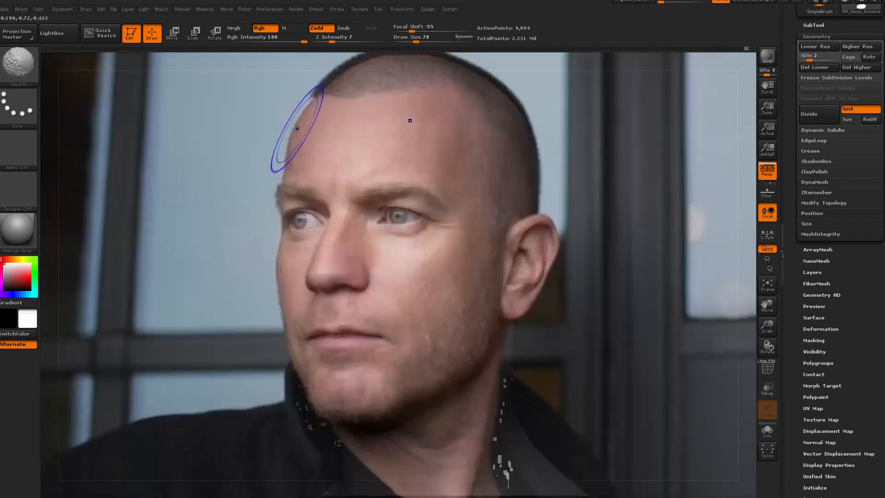
pyautogui.hotkey('shift', 'z')
# Step: Recall the Custom 2 saved view, set the draw size to 340 and adjust the skull outline against the reference
pyautogui.moveTo(281, 173)
pyautogui.keyDown('shift'); pyautogui.mouseDown()
pyautogui.moveTo(217, 233)
pyautogui.moveTo(234, 205)
pyautogui.moveTo(285, 468)
pyautogui.moveTo(466, 154)
pyautogui.mouseUp(); pyautogui.keyUp('shift')
pyautogui.click(63, 9)
pyautogui.click(135, 347)
pyautogui.hotkey('shift', 'z')
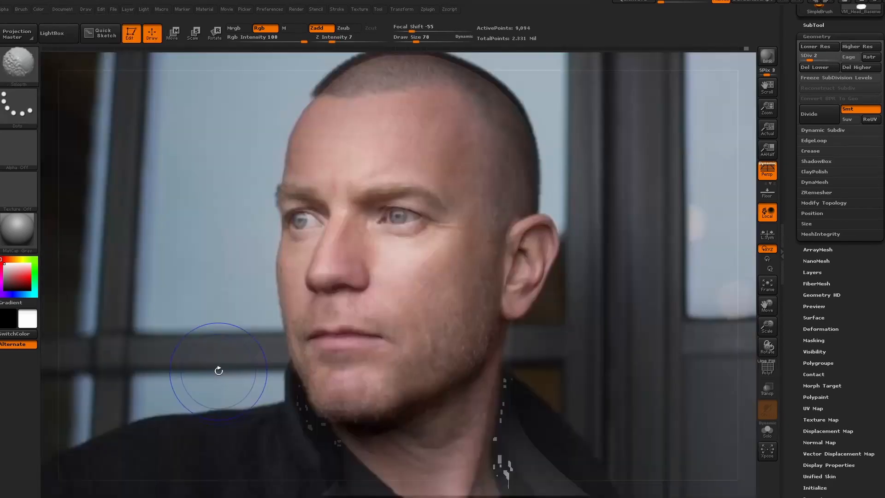
pyautogui.press('s')
pyautogui.moveTo(429, 41); pyautogui.dragTo(497, 75)
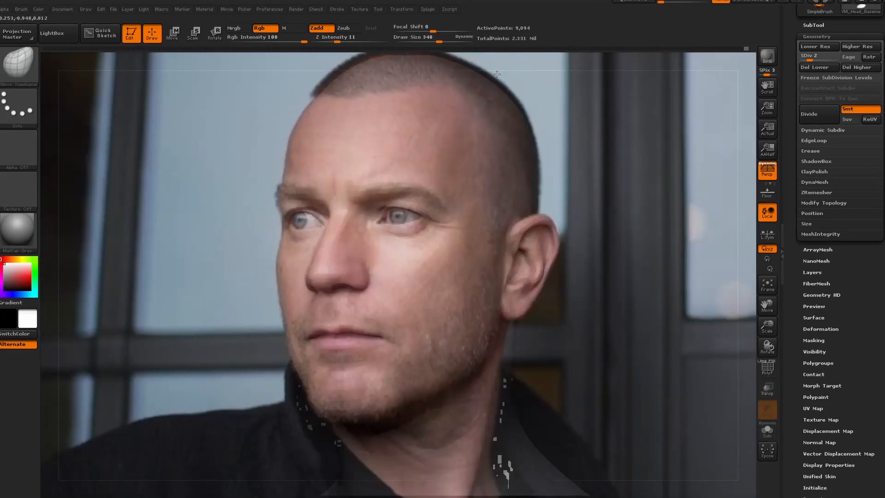
pyautogui.hotkey('shift', 'z')
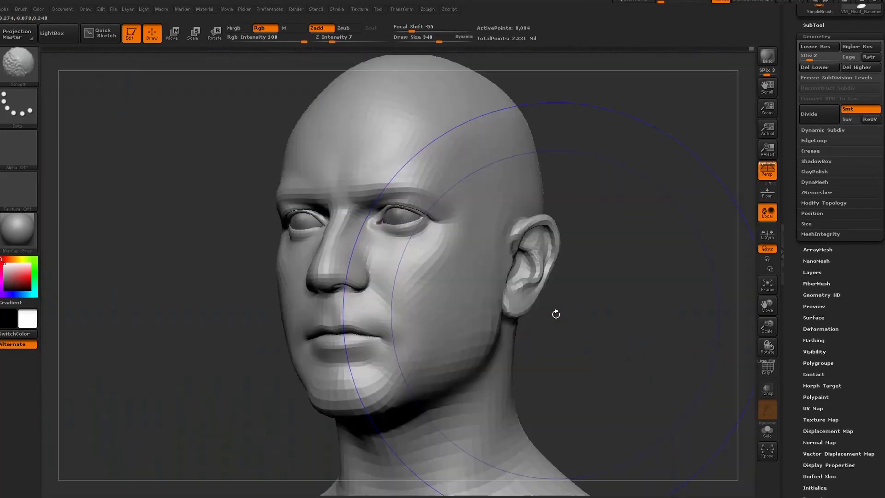
# Step: Raise the head to subdivision level 3, set the draw size to 14 and compare the brow with the reference photo
pyautogui.click(816, 59)
pyautogui.moveTo(417, 40); pyautogui.dragTo(402, 41)
pyautogui.press('shift')
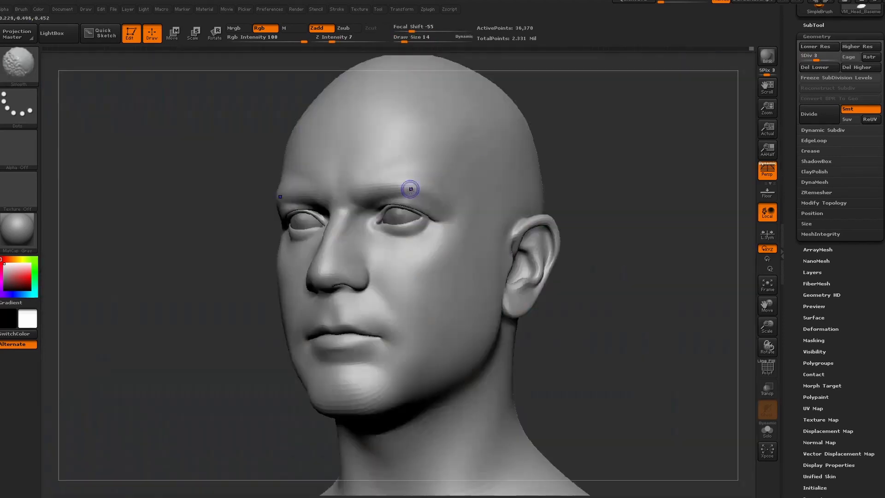
pyautogui.hotkey('shift', 'z')
pyautogui.hotkey('shift', 'z')
pyautogui.hotkey('shift', 'z')
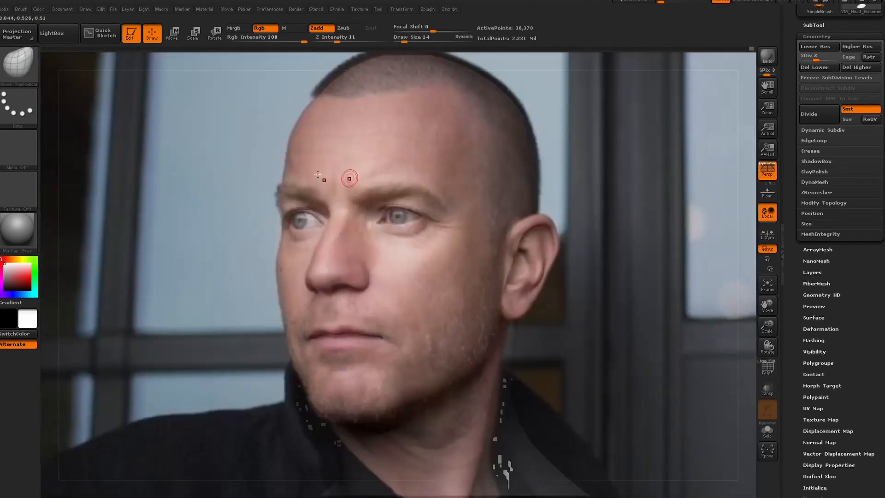
pyautogui.hotkey('shift', 'z')
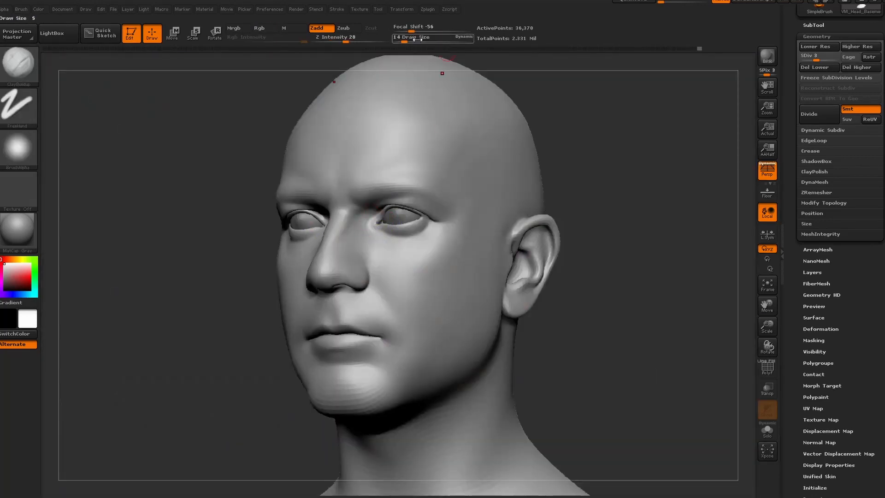
# Step: Refine the forehead and inner eye area with the clay brush at draw size 22 and Z Intensity 11, checking the reference
pyautogui.hotkey('shift', 'z')
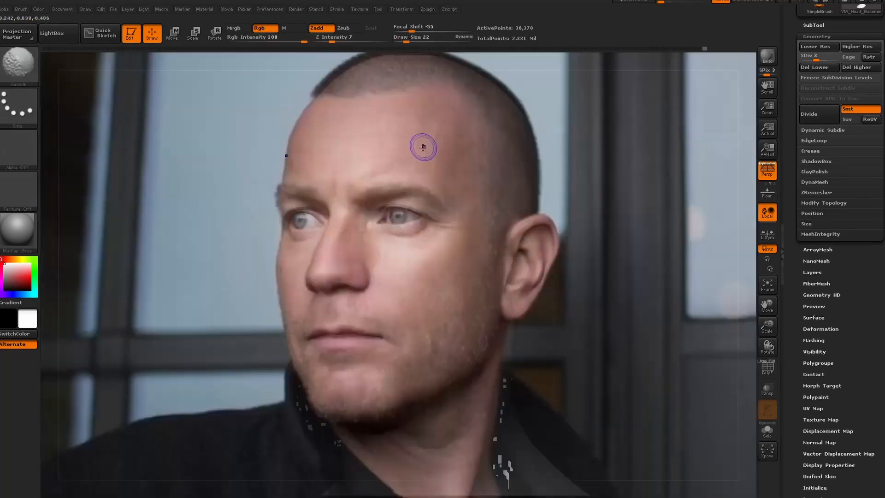
pyautogui.hotkey('shift', 'z')
pyautogui.hotkey('shift', 'z')
pyautogui.hotkey('shift', 'z')
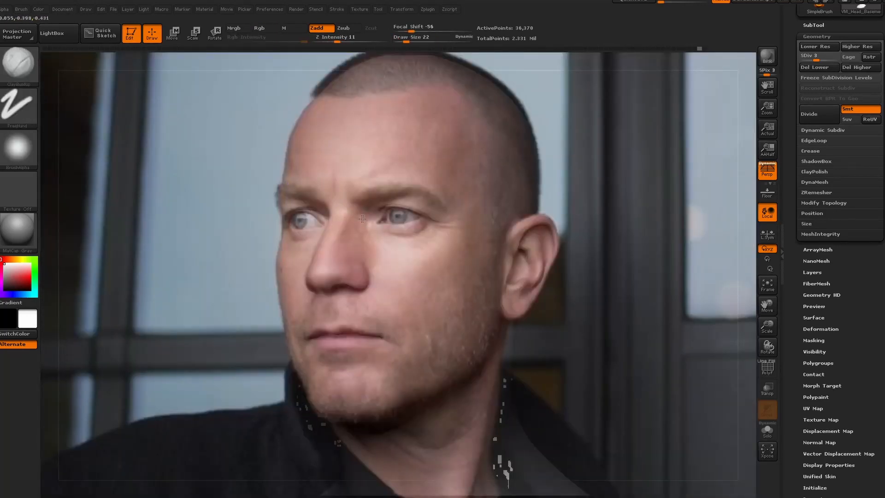
pyautogui.hotkey('shift', 'z')
pyautogui.hotkey('shift', 'z')
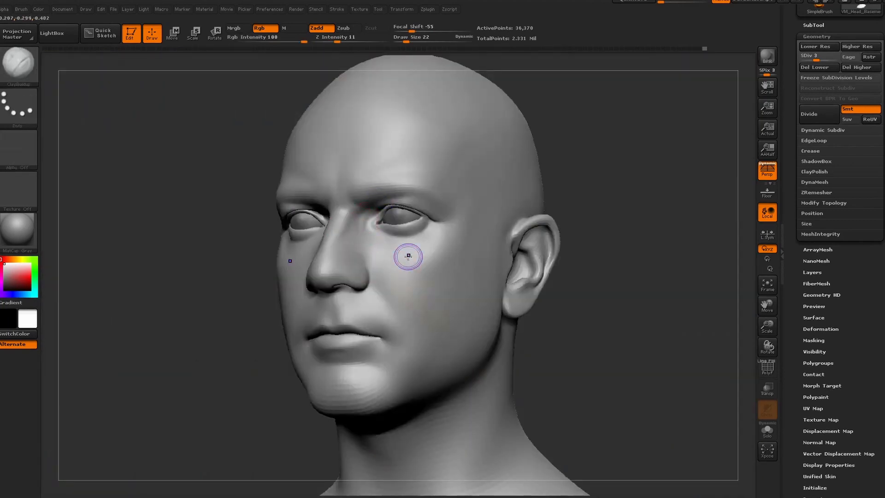
# Step: Set the draw size to 11 and sculpt the upper eye sockets and inner eye corners, working from several angles
pyautogui.moveTo(601, 189)
pyautogui.mouseDown()
pyautogui.moveTo(609, 133)
pyautogui.moveTo(613, 194)
pyautogui.mouseUp()
pyautogui.click(402, 40)
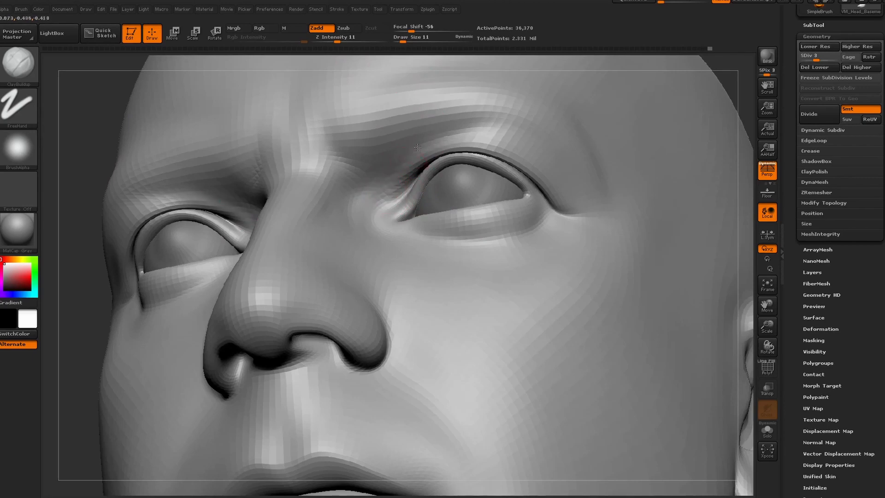
pyautogui.moveTo(74, 209); pyautogui.dragTo(122, 231)
pyautogui.moveTo(645, 178); pyautogui.dragTo(647, 138)
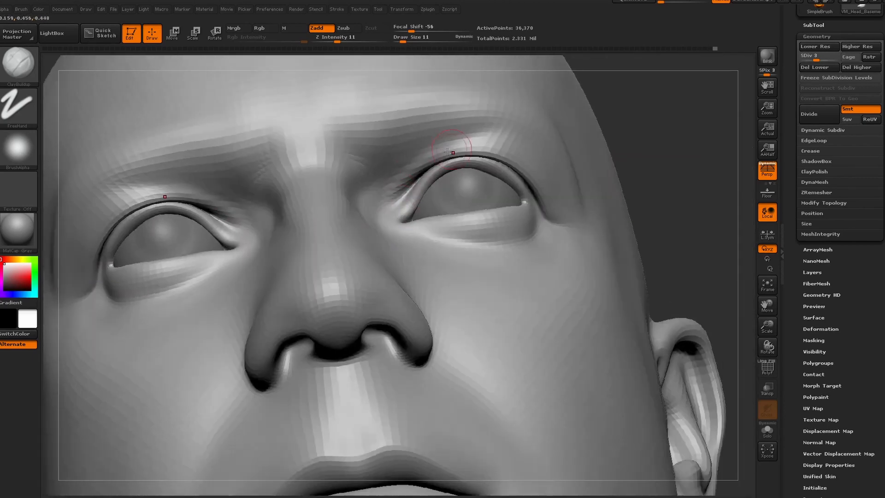
pyautogui.keyDown('alt'); pyautogui.moveTo(426, 147); pyautogui.dragTo(495, 125); pyautogui.keyUp('alt')
pyautogui.moveTo(668, 138)
pyautogui.mouseDown()
pyautogui.moveTo(672, 194)
pyautogui.moveTo(670, 147)
pyautogui.mouseUp()
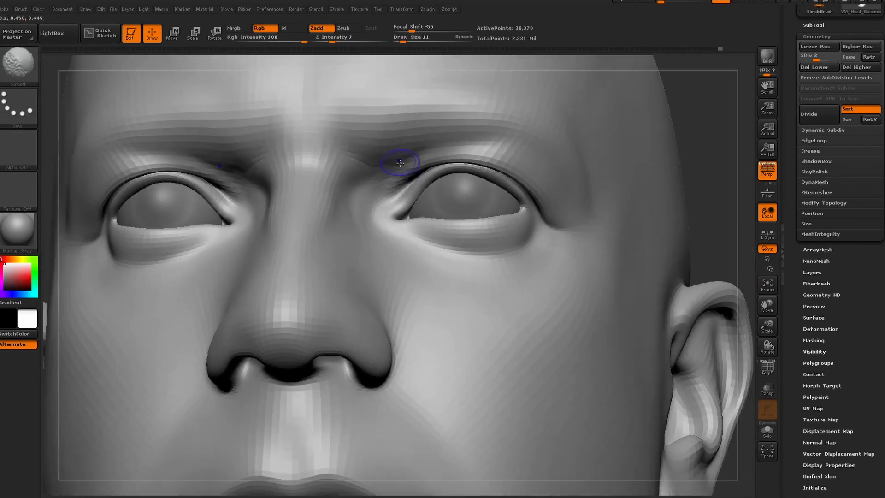
pyautogui.moveTo(732, 143)
pyautogui.mouseDown()
pyautogui.moveTo(737, 162)
pyautogui.moveTo(714, 167)
pyautogui.moveTo(740, 165)
pyautogui.mouseUp()
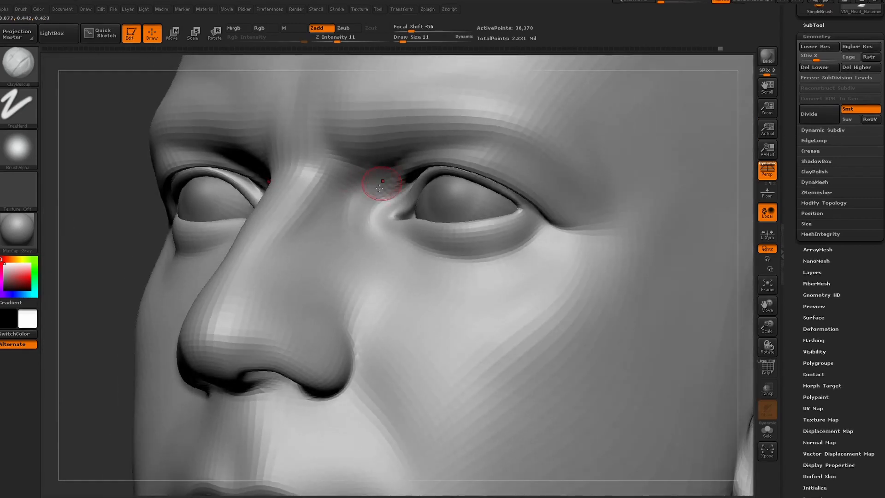
pyautogui.moveTo(148, 227)
pyautogui.mouseDown()
pyautogui.moveTo(172, 198)
pyautogui.moveTo(148, 226)
pyautogui.mouseUp()
pyautogui.keyDown('alt'); pyautogui.moveTo(83, 221); pyautogui.dragTo(146, 290); pyautogui.keyUp('alt')
# Step: Recall the Custom 2 saved view and set the draw size to 28 for refining the area beside the outer eye corner
pyautogui.click(62, 9)
pyautogui.click(141, 347)
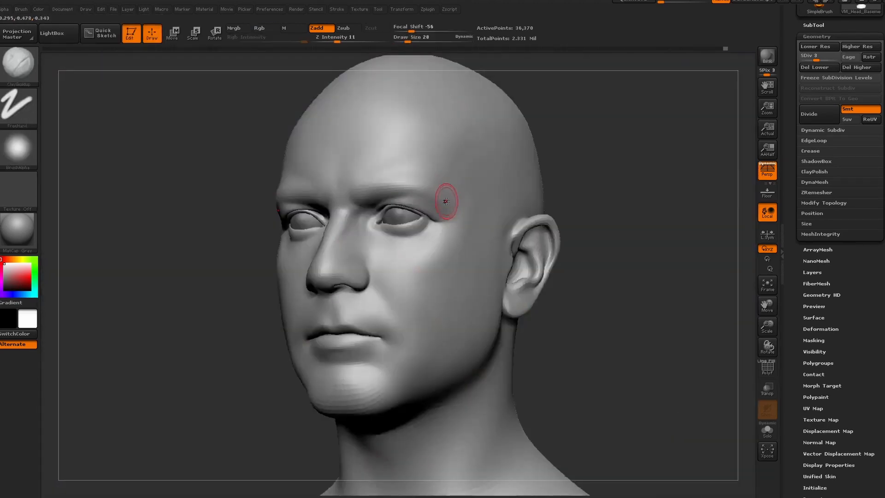
pyautogui.moveTo(534, 138); pyautogui.dragTo(488, 134)
# Step: Render the head with the best-preview render and review it from both sides
pyautogui.moveTo(245, 350); pyautogui.dragTo(571, 115)
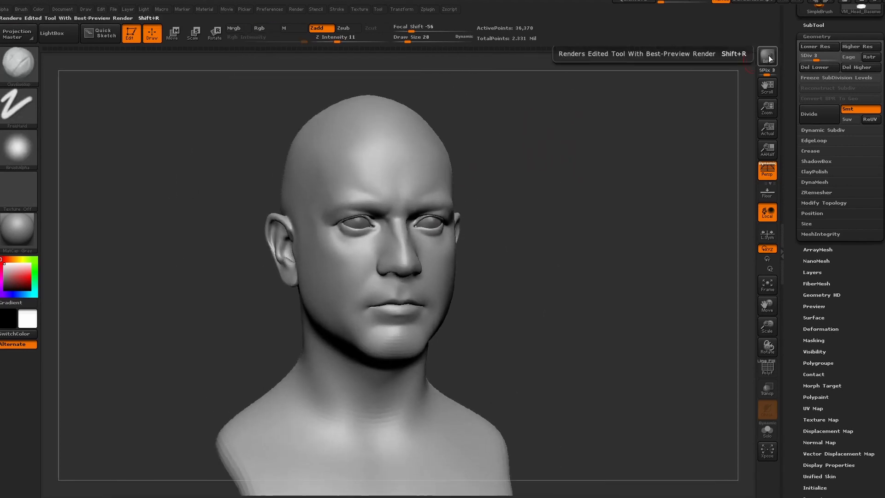
pyautogui.click(767, 56)
pyautogui.moveTo(593, 157)
pyautogui.mouseDown()
pyautogui.moveTo(574, 158)
pyautogui.moveTo(602, 191)
pyautogui.moveTo(679, 124)
pyautogui.mouseUp()
pyautogui.moveTo(598, 191); pyautogui.dragTo(512, 177)
pyautogui.keyDown('alt'); pyautogui.moveTo(645, 115); pyautogui.dragTo(700, 180); pyautogui.keyUp('alt')
# Step: Lower the head to subdivision level 2, change the brush and draw size, and refine the cheek and under-eye area
pyautogui.hotkey('shift', 'd')
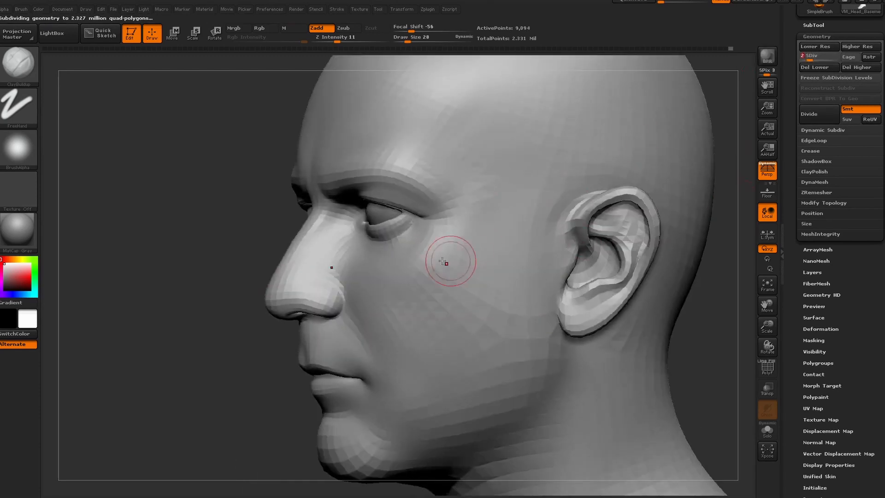
pyautogui.click(18, 65)
pyautogui.click(237, 71)
pyautogui.click(411, 40)
pyautogui.moveTo(607, 203)
pyautogui.mouseDown()
pyautogui.moveTo(602, 197)
pyautogui.moveTo(577, 230)
pyautogui.mouseUp()
pyautogui.moveTo(681, 350); pyautogui.dragTo(726, 364)
pyautogui.moveTo(701, 368)
pyautogui.keyDown('alt'); pyautogui.mouseDown()
pyautogui.moveTo(655, 326)
pyautogui.moveTo(581, 309)
pyautogui.mouseUp(); pyautogui.keyUp('alt')
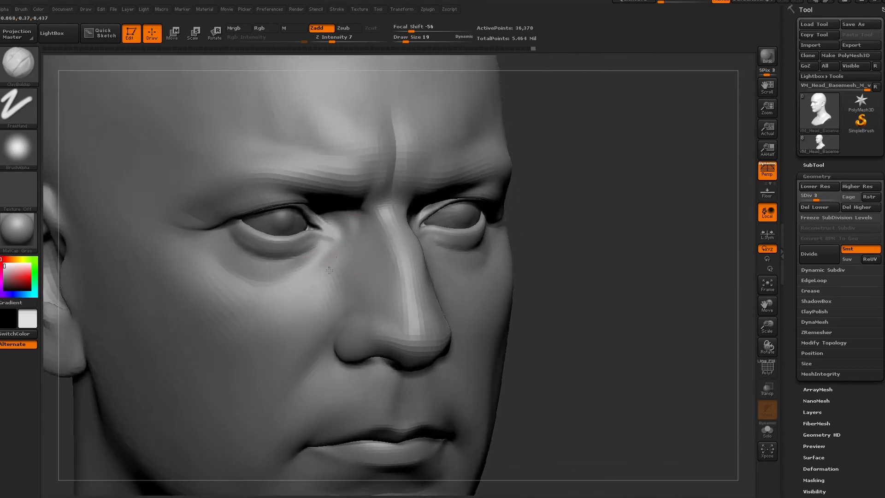
pyautogui.press('shift')
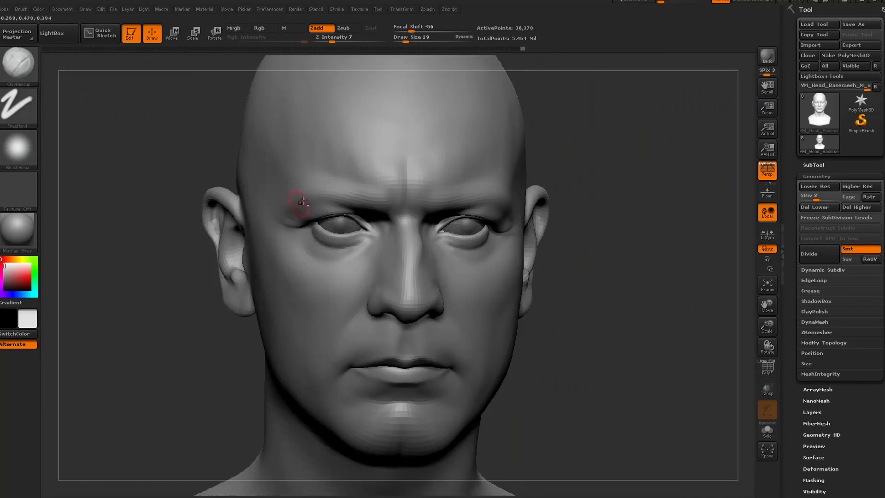
# Step: Set the draw size to 24 and carve and smooth the forehead above the brows in Zsub mode
pyautogui.click(64, 9)
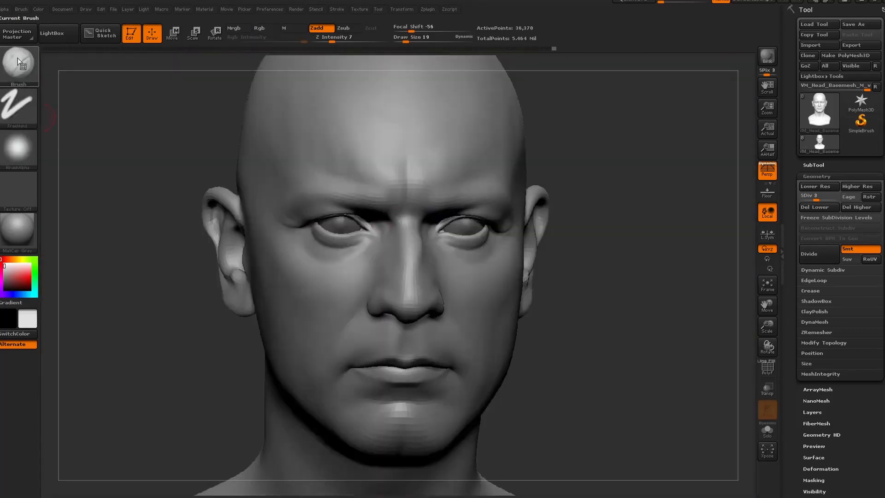
pyautogui.click(406, 39)
pyautogui.moveTo(406, 40); pyautogui.dragTo(407, 40)
pyautogui.press('shift')
pyautogui.press('shift')
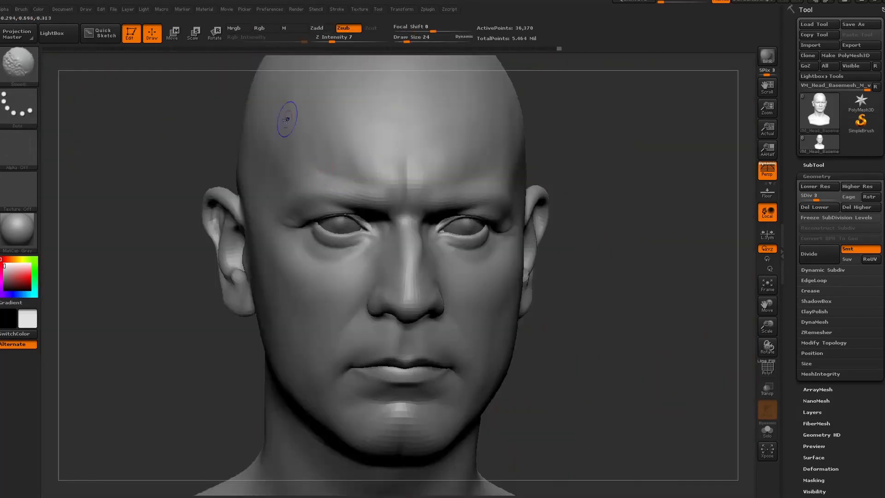
pyautogui.moveTo(326, 174)
pyautogui.mouseDown()
pyautogui.moveTo(352, 180)
pyautogui.moveTo(360, 156)
pyautogui.mouseUp()
# Step: Shape the forehead and temples with the clay brush at draw size 19 and Z Intensity 7, comparing with the frontal reference
pyautogui.press('b')
pyautogui.press('c')
pyautogui.press('b')
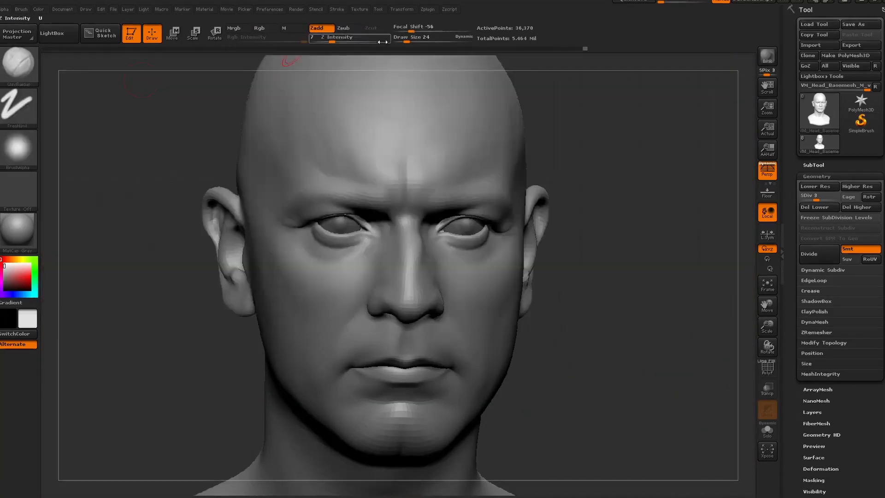
pyautogui.moveTo(406, 40); pyautogui.dragTo(405, 40)
pyautogui.hotkey('shift', 'z')
pyautogui.hotkey('shift', 'z')
pyautogui.moveTo(353, 162); pyautogui.dragTo(351, 165)
pyautogui.hotkey('shift', 'z')
pyautogui.hotkey('shift', 'z')
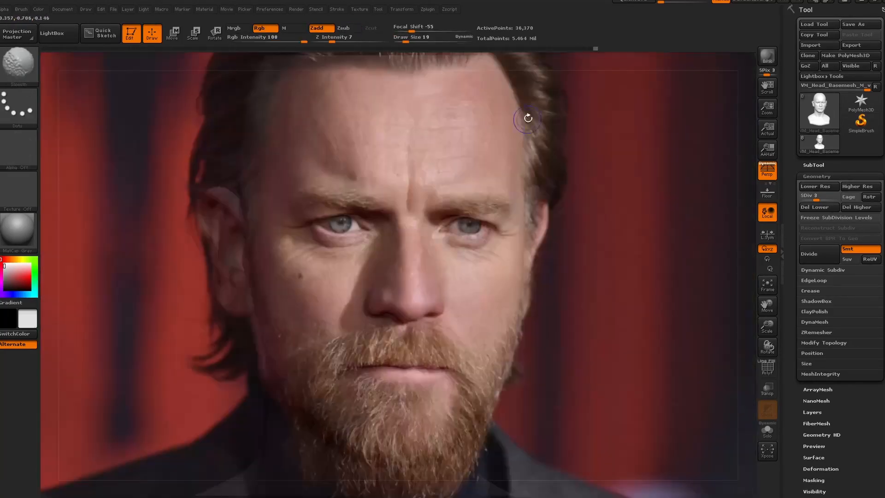
pyautogui.moveTo(472, 161)
pyautogui.mouseDown()
pyautogui.moveTo(478, 167)
pyautogui.moveTo(478, 135)
pyautogui.moveTo(490, 140)
pyautogui.mouseUp()
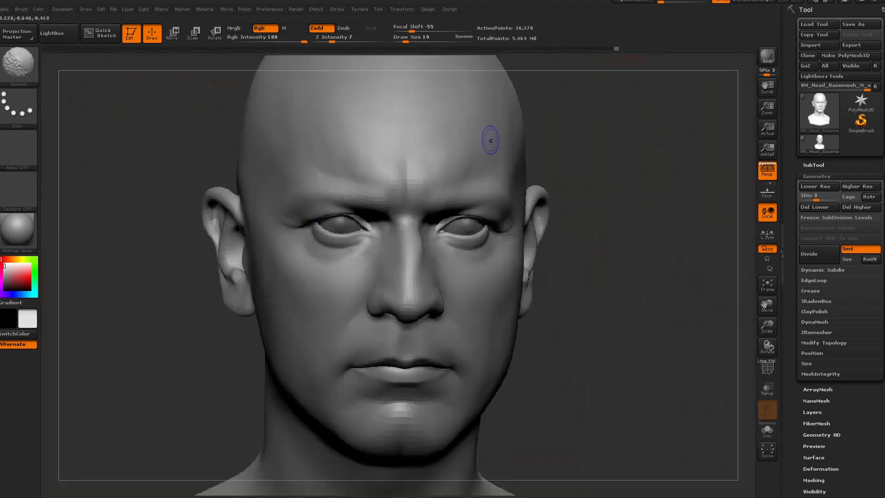
# Step: Set the draw size to 45 and smooth the forehead above the brow, checking it against the frontal reference
pyautogui.keyDown('shift'); pyautogui.moveTo(415, 195); pyautogui.dragTo(466, 184); pyautogui.keyUp('shift')
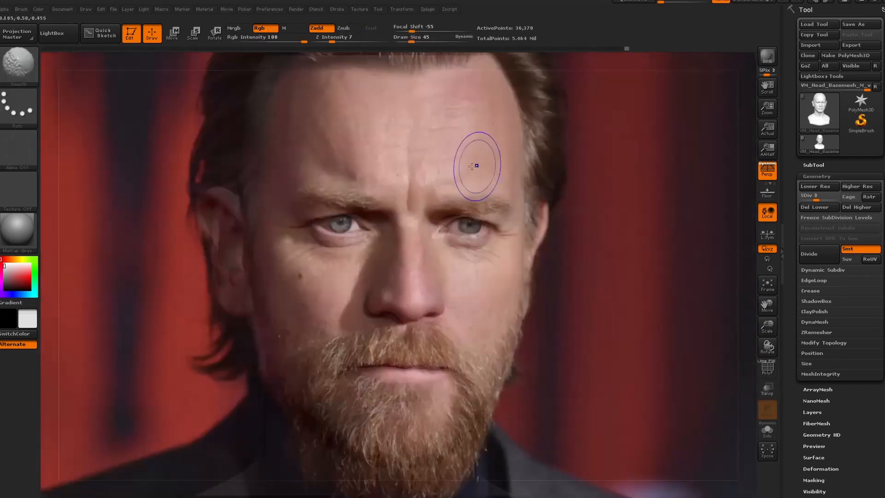
pyautogui.hotkey('shift', 'z')
pyautogui.moveTo(466, 170)
pyautogui.mouseDown()
pyautogui.moveTo(429, 188)
pyautogui.moveTo(484, 171)
pyautogui.mouseUp()
pyautogui.hotkey('shift', 'z')
pyautogui.hotkey('shift', 'z')
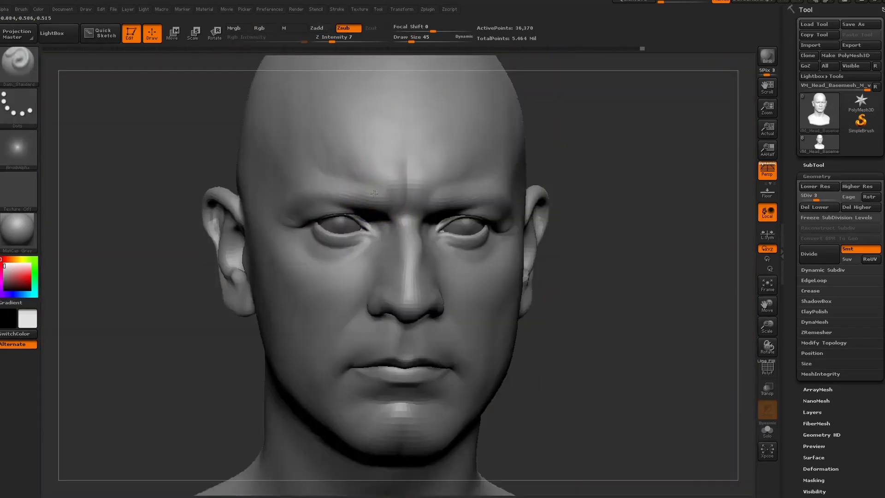
# Step: Carve the furrow between the brows with the Dam_Standard brush at draw size 45 and soften the area above the brow
pyautogui.hotkey('shift', 'z')
pyautogui.moveTo(414, 196); pyautogui.dragTo(393, 162)
pyautogui.hotkey('shift', 'z')
pyautogui.hotkey('shift', 'z')
pyautogui.moveTo(434, 207); pyautogui.dragTo(450, 155)
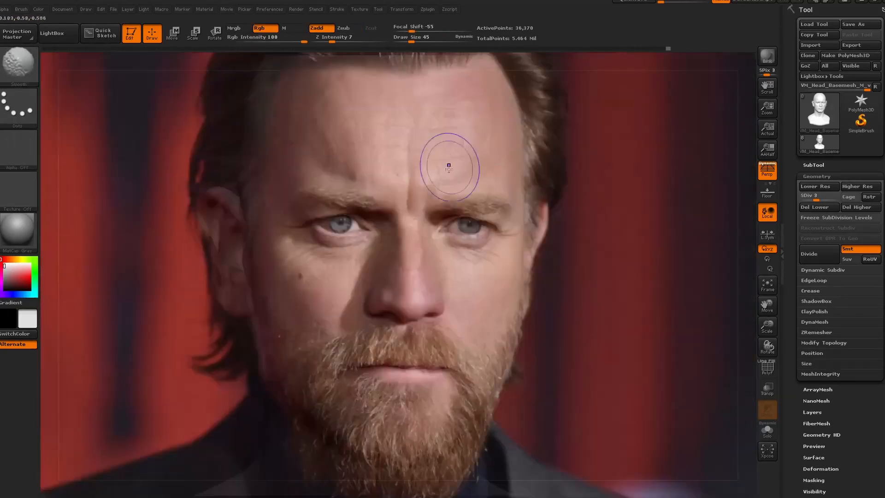
# Step: Rework the inner brow once more and review the forehead from the front and in the reference-aligned view
pyautogui.hotkey('shift', 'z')
pyautogui.moveTo(588, 182)
pyautogui.mouseDown()
pyautogui.moveTo(599, 176)
pyautogui.moveTo(543, 177)
pyautogui.moveTo(618, 178)
pyautogui.mouseUp()
pyautogui.moveTo(461, 159); pyautogui.dragTo(449, 192)
pyautogui.moveTo(659, 150)
pyautogui.mouseDown()
pyautogui.moveTo(571, 144)
pyautogui.moveTo(587, 143)
pyautogui.mouseUp()
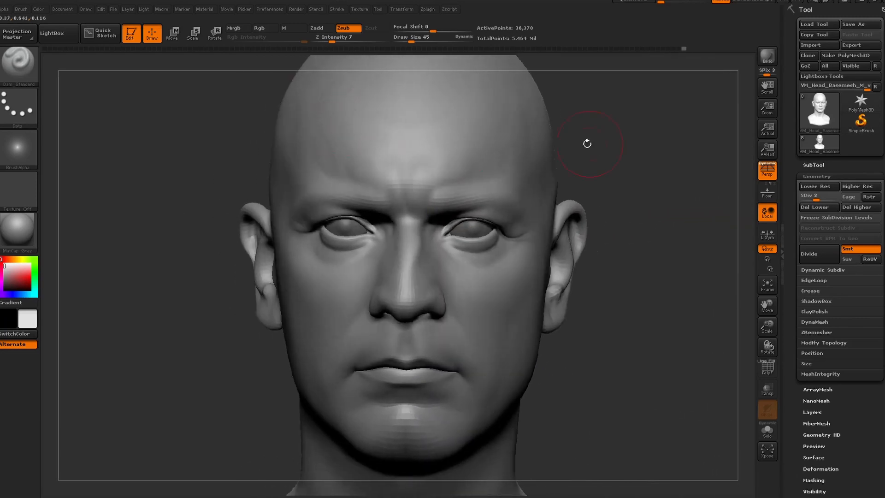
pyautogui.moveTo(198, 369); pyautogui.dragTo(230, 410)
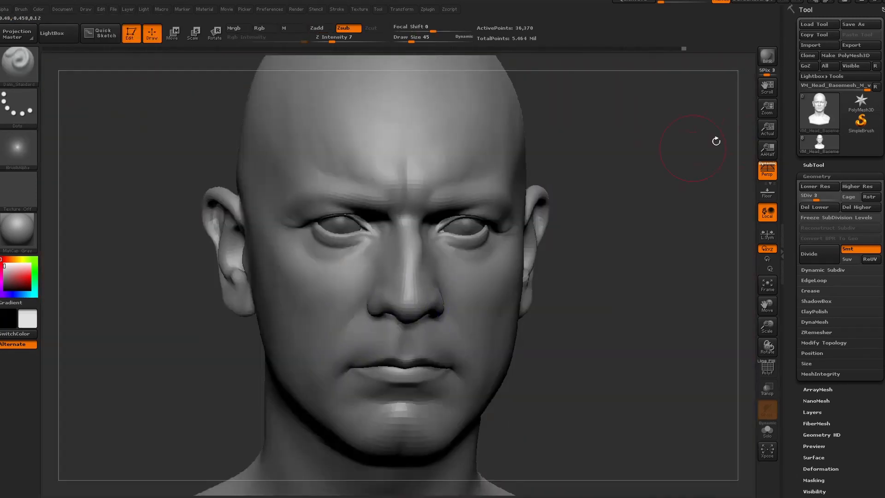
# Step: Raise the head to subdivision level 5 and smooth the cheek below the eye at draw size 22
pyautogui.click(835, 197)
pyautogui.click(406, 38)
pyautogui.click(829, 198)
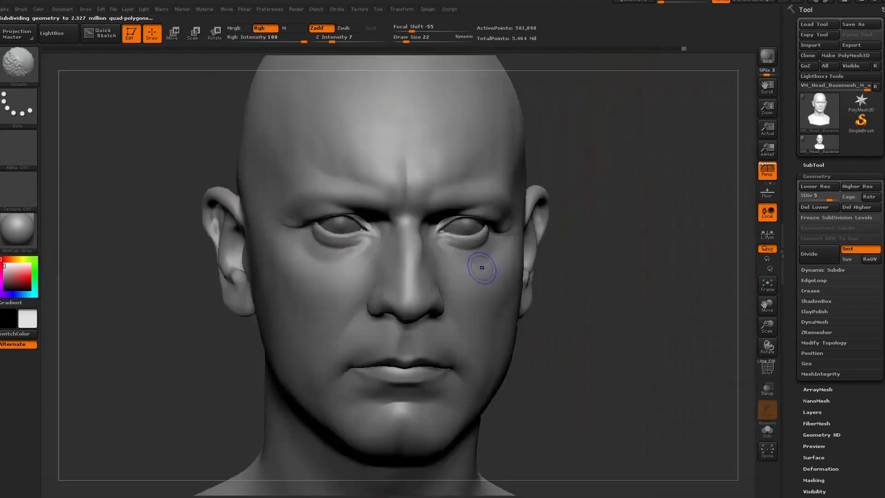
pyautogui.keyDown('shift'); pyautogui.click(491, 255); pyautogui.keyUp('shift')
pyautogui.moveTo(589, 272)
pyautogui.keyDown('alt'); pyautogui.mouseDown()
pyautogui.moveTo(609, 306)
pyautogui.moveTo(630, 311)
pyautogui.mouseUp(); pyautogui.keyUp('alt')
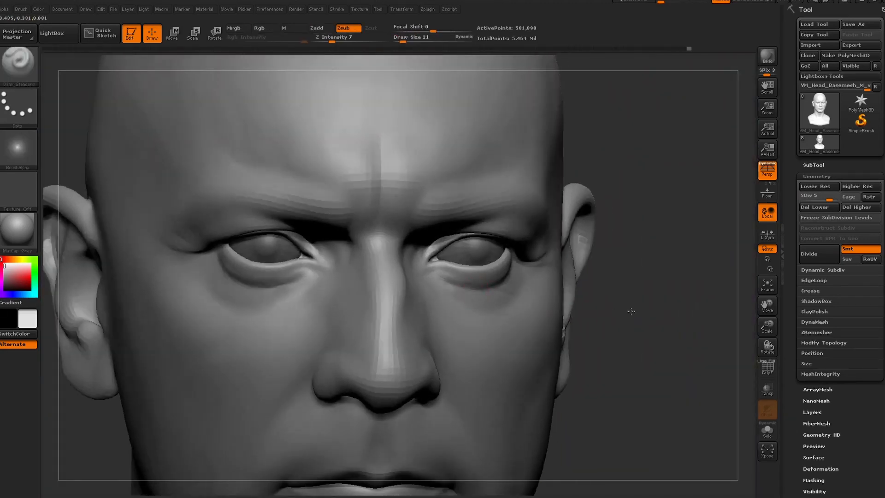
# Step: Refine the fold beneath the eye bags and the inner eye corners with the Dam_Standard brush at draw size 11
pyautogui.keyDown('ctrl'); pyautogui.moveTo(630, 311); pyautogui.dragTo(507, 294, button='right'); pyautogui.keyUp('ctrl')
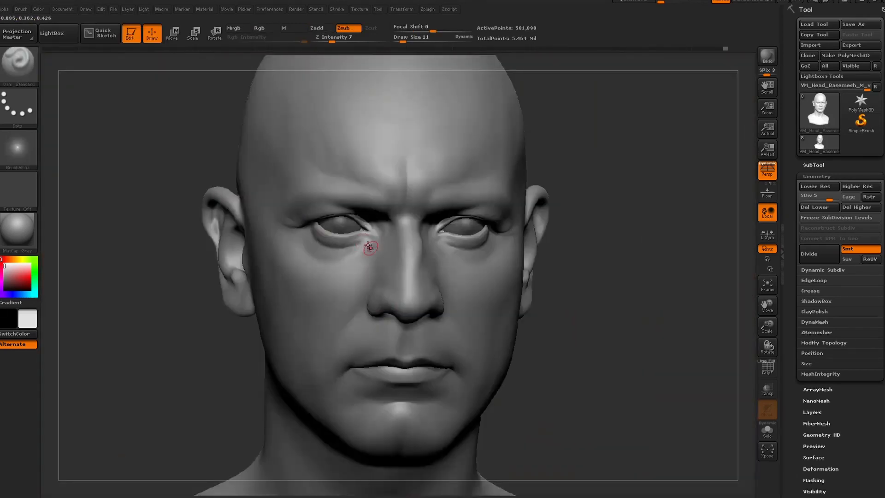
pyautogui.keyDown('ctrl'); pyautogui.moveTo(369, 247); pyautogui.dragTo(363, 238, button='right'); pyautogui.keyUp('ctrl')
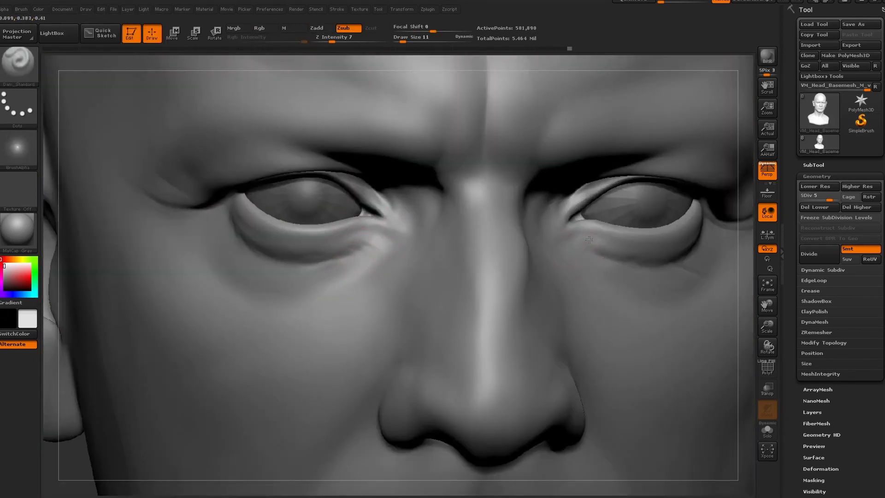
pyautogui.moveTo(588, 251); pyautogui.dragTo(746, 329, button='right')
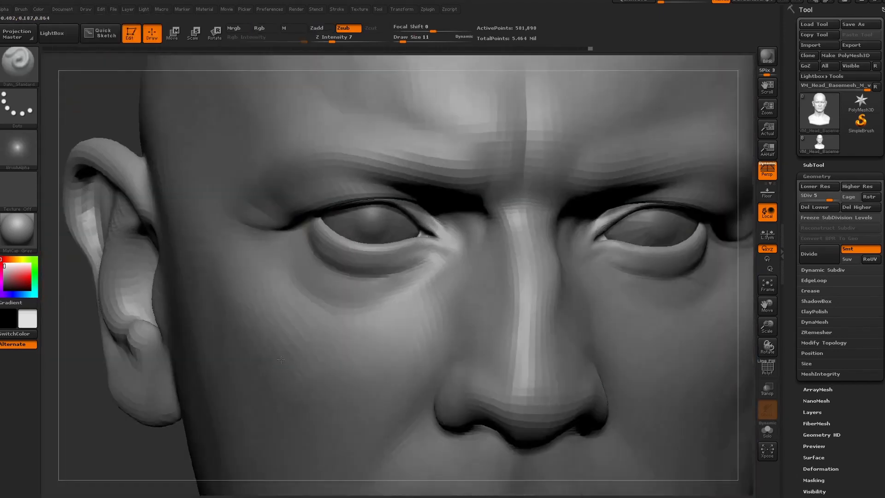
pyautogui.moveTo(281, 359); pyautogui.dragTo(338, 245, button='right')
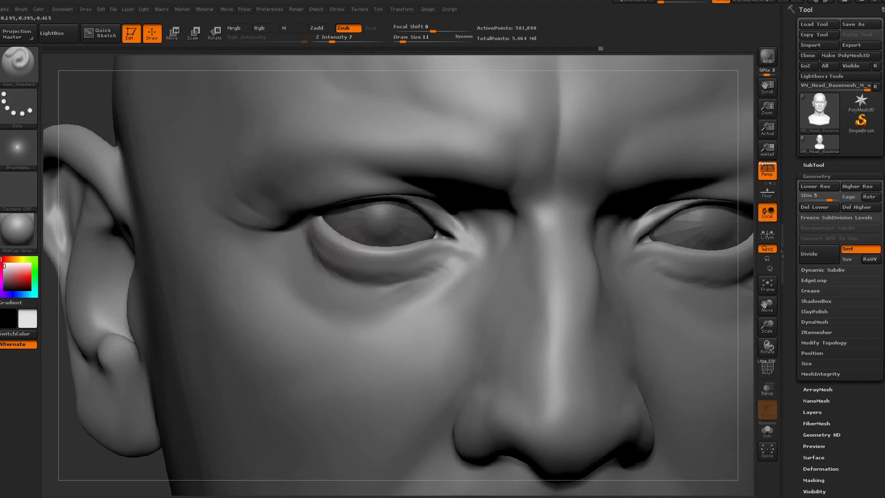
pyautogui.moveTo(117, 470); pyautogui.dragTo(737, 251)
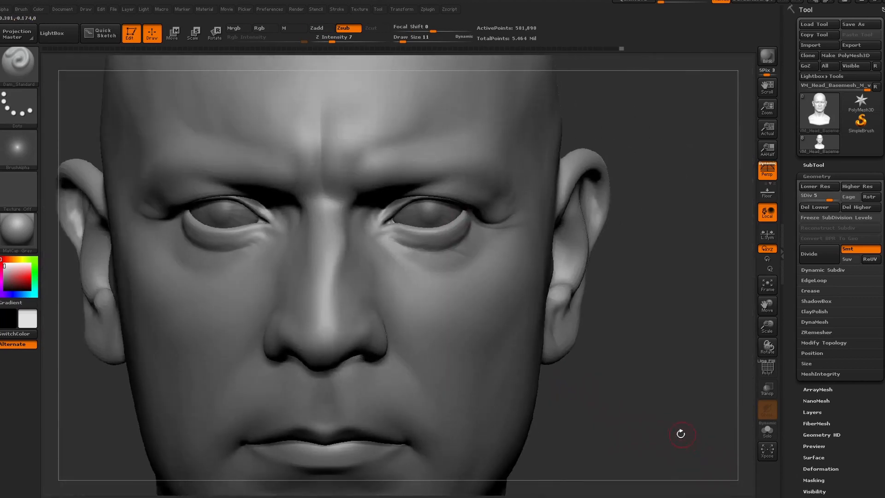
pyautogui.keyDown('alt'); pyautogui.moveTo(680, 433); pyautogui.dragTo(662, 399); pyautogui.keyUp('alt')
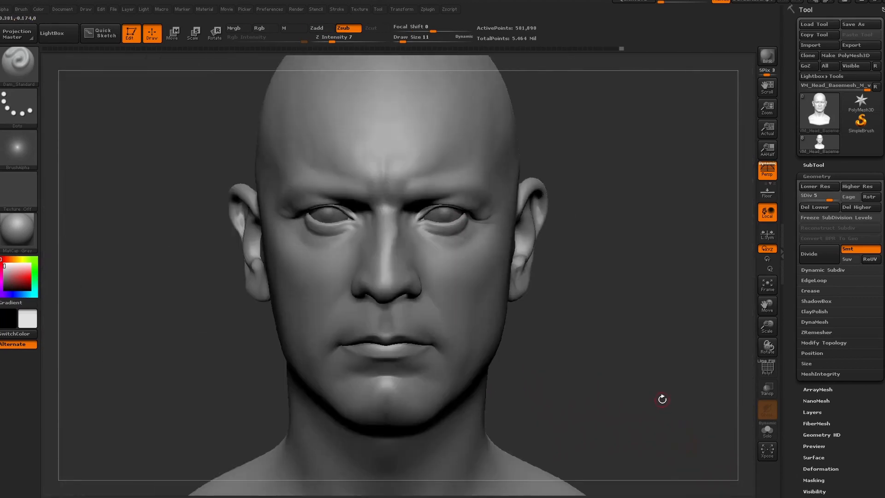
# Step: Soften and adjust the under-eye fold toward the cheek, working from the front and three-quarter views
pyautogui.click(62, 10)
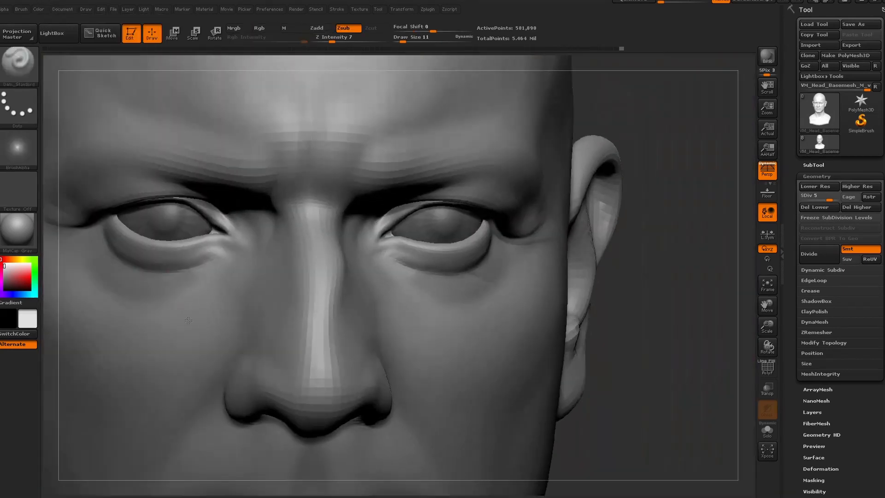
pyautogui.keyDown('ctrl'); pyautogui.moveTo(188, 320); pyautogui.dragTo(188, 329, button='right'); pyautogui.keyUp('ctrl')
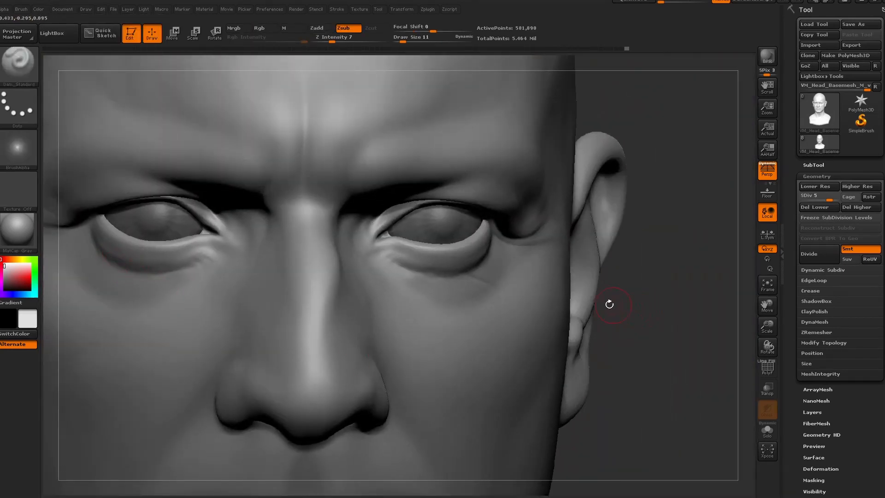
pyautogui.keyDown('alt'); pyautogui.moveTo(180, 263); pyautogui.dragTo(239, 232, button='right'); pyautogui.keyUp('alt')
pyautogui.moveTo(184, 230); pyautogui.dragTo(215, 205, button='right')
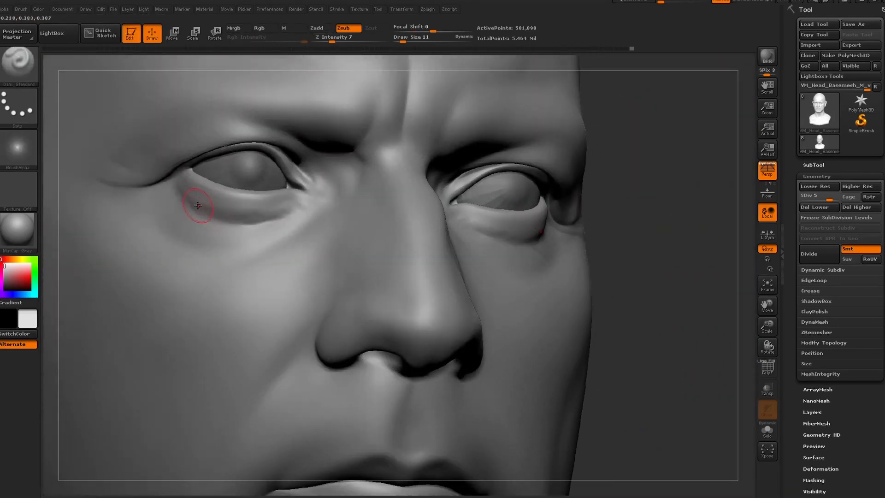
pyautogui.click(67, 9)
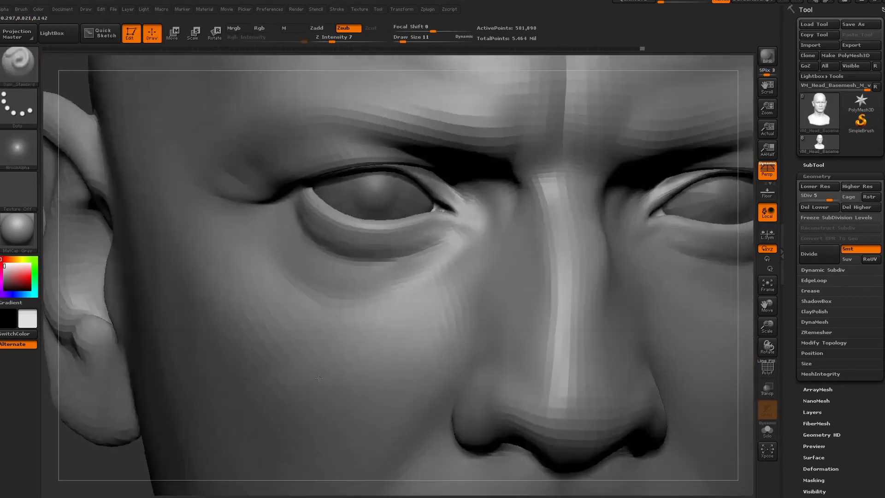
pyautogui.moveTo(318, 378)
pyautogui.keyDown('ctrl'); pyautogui.mouseDown(button='right')
pyautogui.moveTo(372, 263)
pyautogui.moveTo(404, 235)
pyautogui.mouseUp(button='right'); pyautogui.keyUp('ctrl')
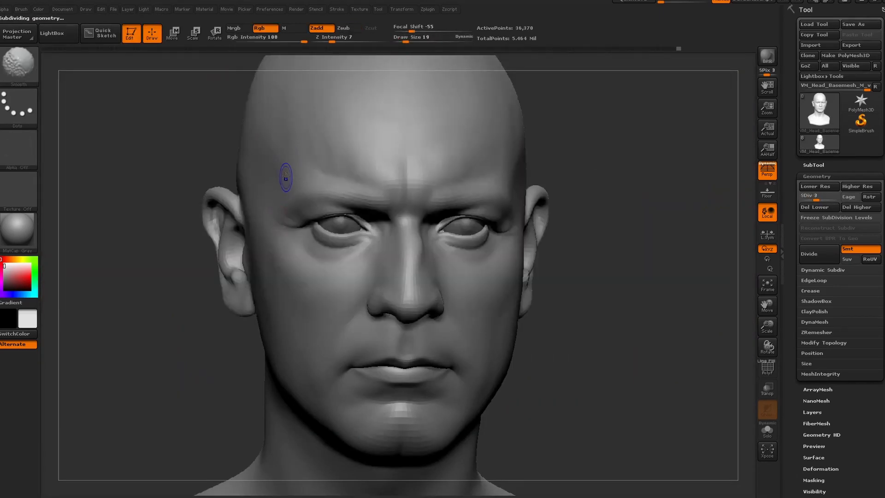
# Step: Compare the head with the overlaid reference photo at subdivision level 3 and raise it to level 4
pyautogui.hotkey('shift', 'z')
pyautogui.hotkey('shift', 'z')
pyautogui.hotkey('shift', 'z')
pyautogui.hotkey('shift', 'z')
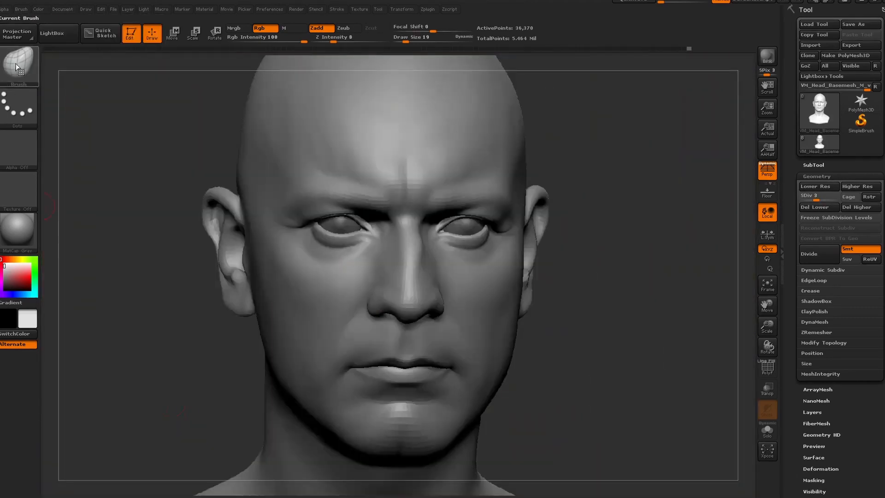
pyautogui.hotkey('ctrl', 'd')
pyautogui.press('b')
pyautogui.press('s')
pyautogui.press('m')
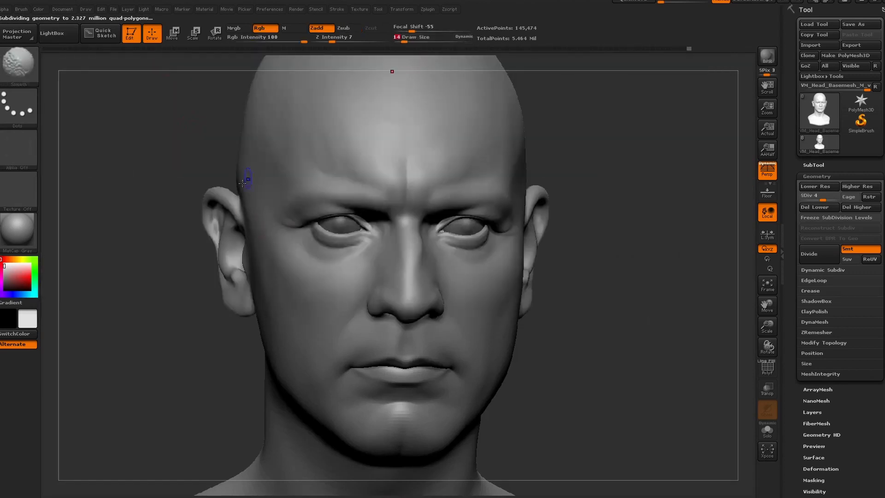
# Step: Carve a fine crease extending from the outer eye corner with Dam_Standard at draw size 4 on subdivision level 5
pyautogui.press('b')
pyautogui.press('d')
pyautogui.press('s')
pyautogui.keyDown('ctrl'); pyautogui.moveTo(275, 223); pyautogui.dragTo(296, 232, button='right'); pyautogui.keyUp('ctrl')
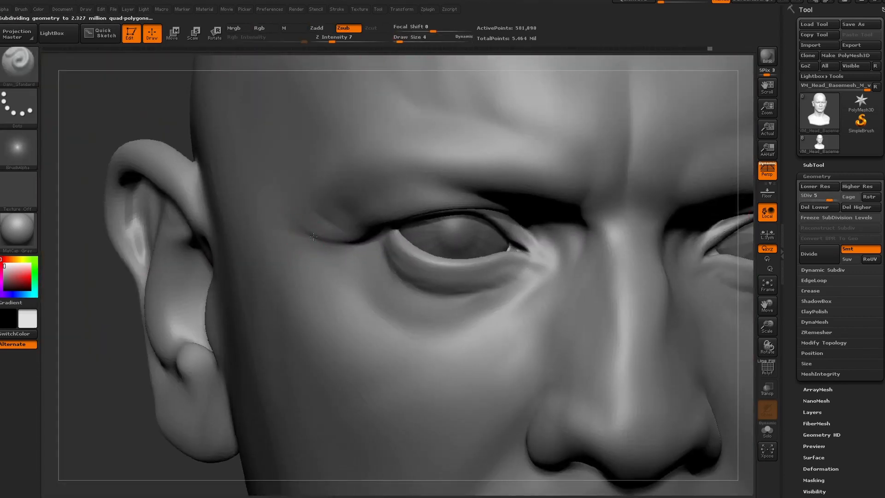
pyautogui.scroll(2, 329, 230)
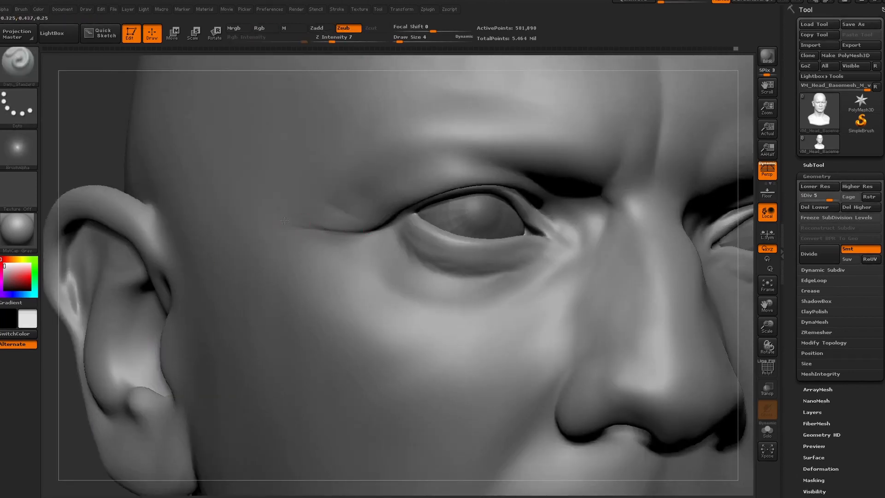
pyautogui.keyDown('ctrl'); pyautogui.moveTo(183, 162); pyautogui.dragTo(105, 175, button='right'); pyautogui.keyUp('ctrl')
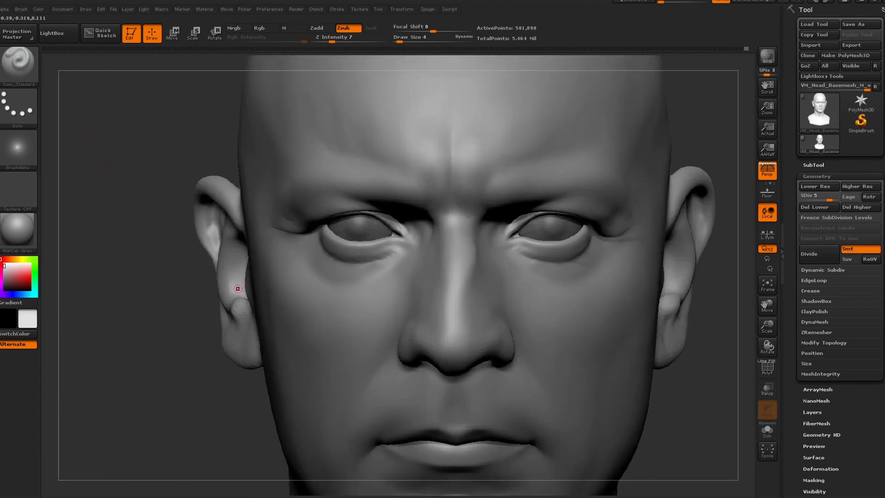
pyautogui.scroll(-3, 230, 375)
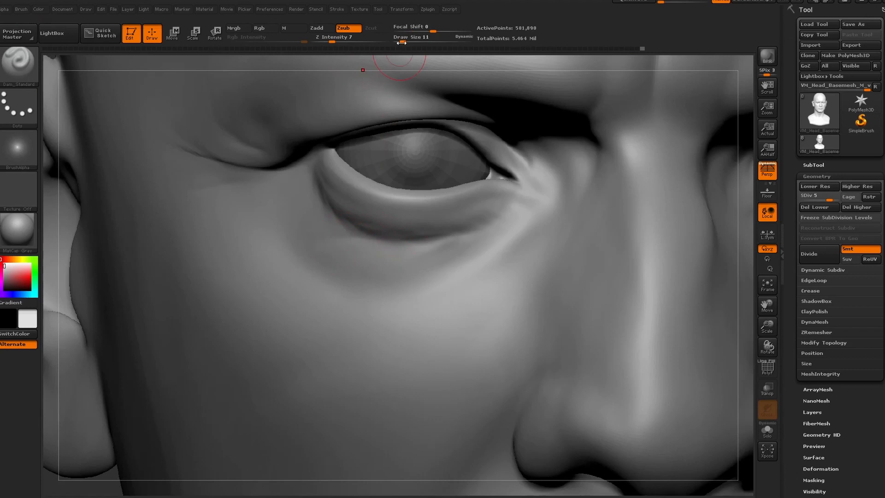
# Step: Set the draw size to 20 and sculpt the crease below the outer part of the eye bag
pyautogui.moveTo(401, 43); pyautogui.dragTo(399, 42)
pyautogui.click(337, 41)
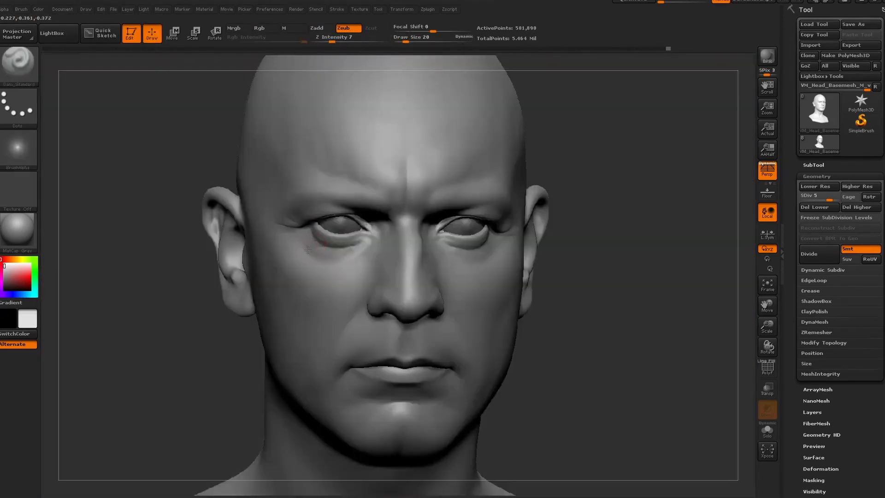
pyautogui.moveTo(297, 255); pyautogui.dragTo(313, 254, button='right')
pyautogui.keyDown('ctrl'); pyautogui.moveTo(314, 254); pyautogui.dragTo(262, 268, button='right'); pyautogui.keyUp('ctrl')
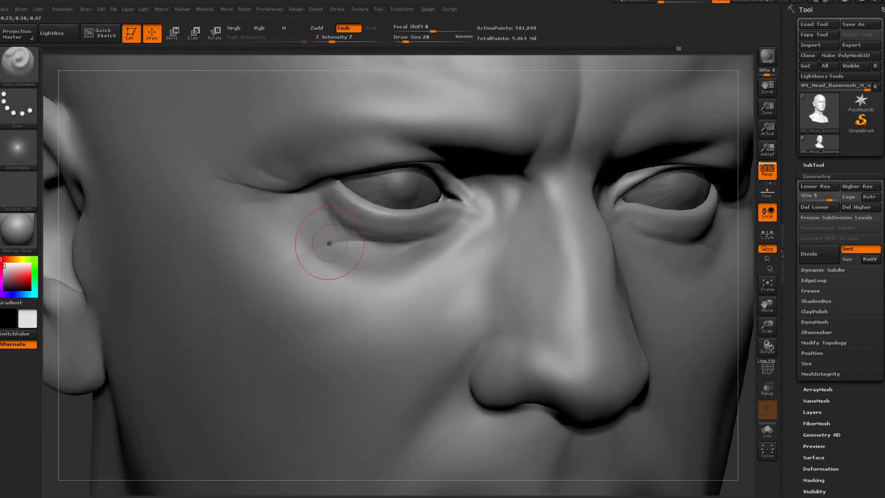
pyautogui.moveTo(329, 245)
pyautogui.mouseDown(button='right')
pyautogui.moveTo(626, 294)
pyautogui.moveTo(620, 288)
pyautogui.mouseUp(button='right')
# Step: Reduce the draw size to 14 and blend the outer under-eye area into the cheek, checking from profile and front
pyautogui.click(404, 41)
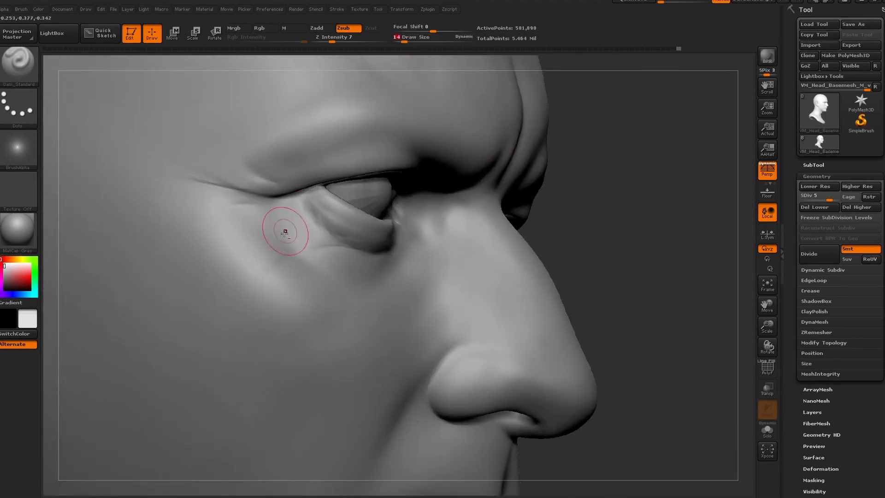
pyautogui.moveTo(284, 273); pyautogui.dragTo(244, 302)
pyautogui.moveTo(280, 277)
pyautogui.mouseDown(button='right')
pyautogui.moveTo(69, 351)
pyautogui.moveTo(134, 464)
pyautogui.mouseUp(button='right')
pyautogui.keyDown('ctrl'); pyautogui.moveTo(682, 437); pyautogui.dragTo(691, 346, button='right'); pyautogui.keyUp('ctrl')
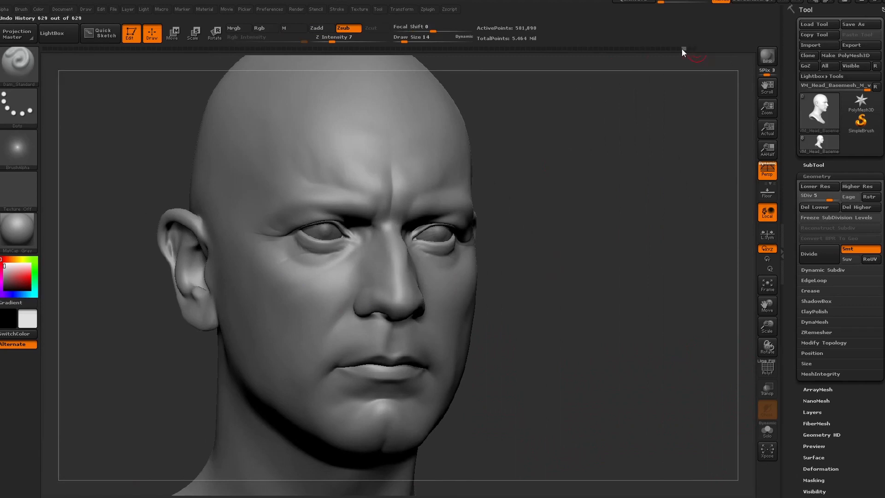
pyautogui.moveTo(640, 200)
pyautogui.keyDown('alt'); pyautogui.mouseDown()
pyautogui.moveTo(645, 276)
pyautogui.moveTo(682, 276)
pyautogui.mouseUp(); pyautogui.keyUp('alt')
pyautogui.keyDown('shift'); pyautogui.moveTo(284, 260); pyautogui.dragTo(322, 264); pyautogui.keyUp('shift')
pyautogui.moveTo(682, 295); pyautogui.dragTo(599, 295)
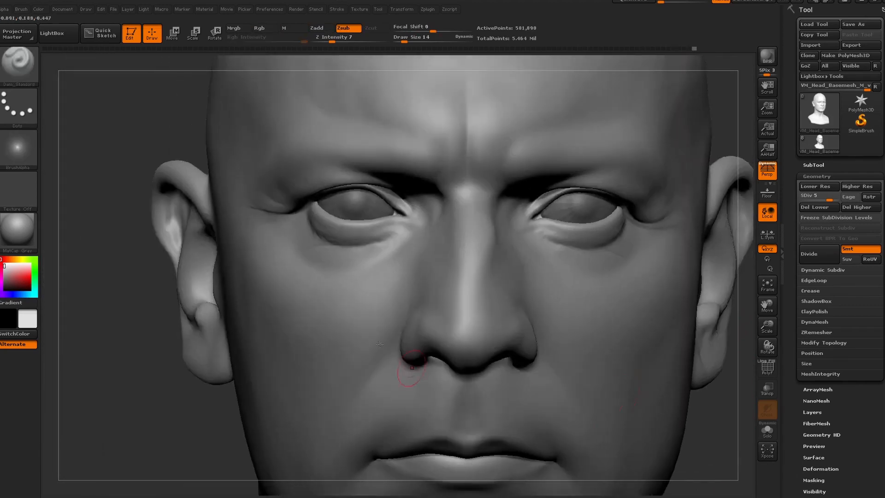
pyautogui.moveTo(171, 433)
pyautogui.mouseDown()
pyautogui.moveTo(168, 441)
pyautogui.moveTo(158, 383)
pyautogui.moveTo(144, 388)
pyautogui.moveTo(149, 381)
pyautogui.mouseUp()
# Step: Recall the Custom 1 reference-aligned view and refine the area below the eye at draw size 10
pyautogui.click(62, 10)
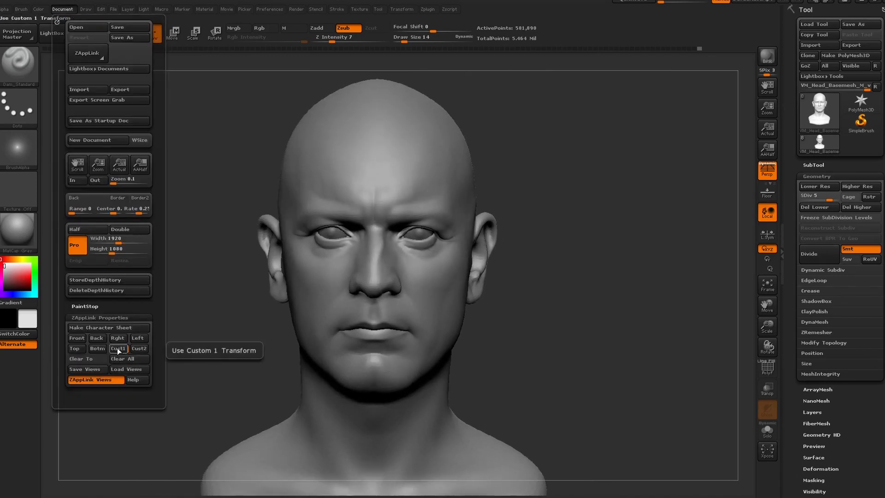
pyautogui.click(118, 350)
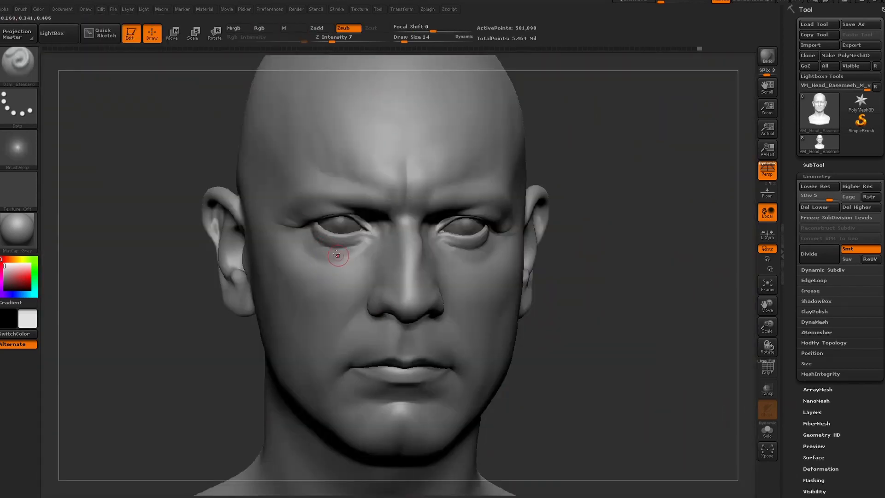
pyautogui.keyDown('ctrl'); pyautogui.moveTo(338, 256); pyautogui.dragTo(325, 258, button='right'); pyautogui.keyUp('ctrl')
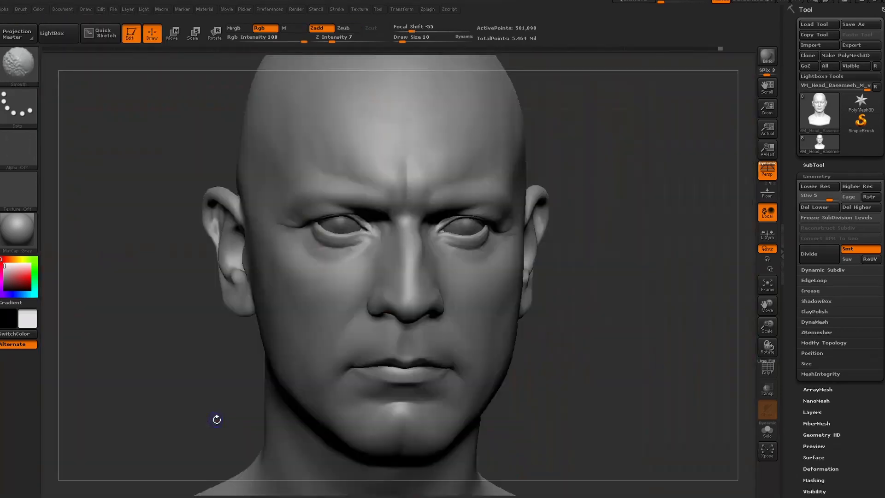
pyautogui.press('shift')
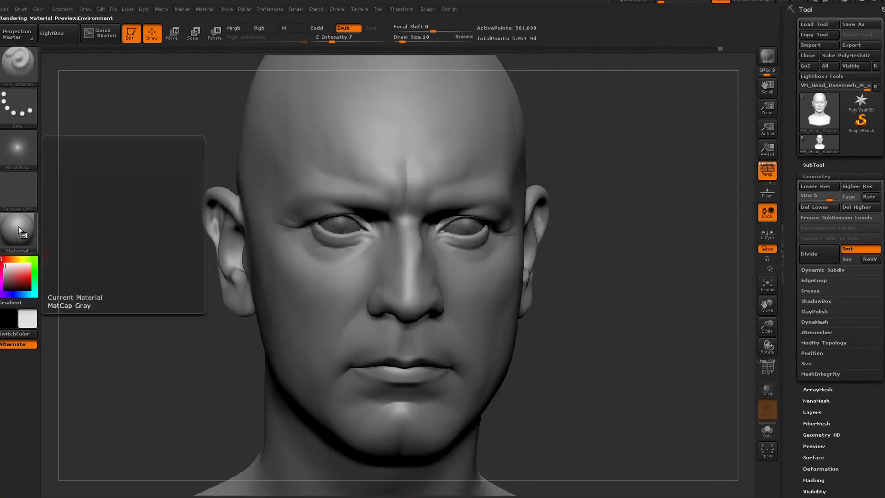
# Step: Change the head's material to Chalk
pyautogui.click(17, 229)
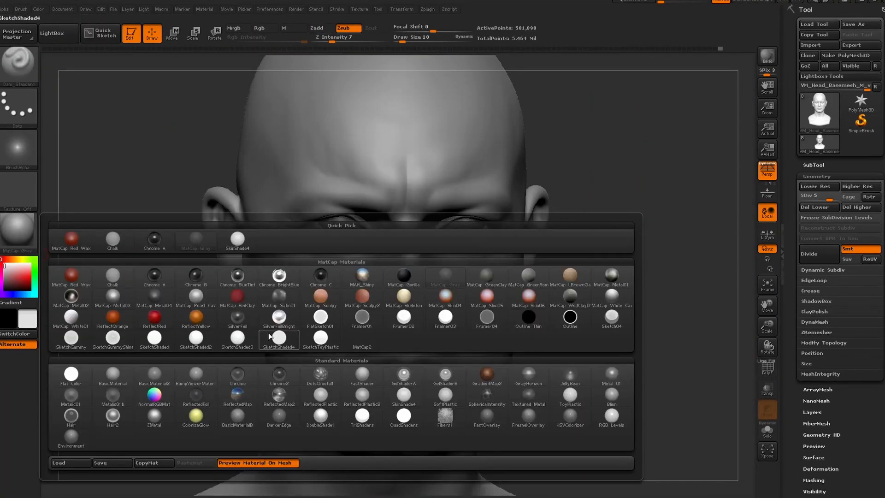
pyautogui.click(113, 276)
pyautogui.press('shift')
# Step: Reshape the nose tip and nostril wings with the Move Topological brush on subdivision level 3
pyautogui.press('b')
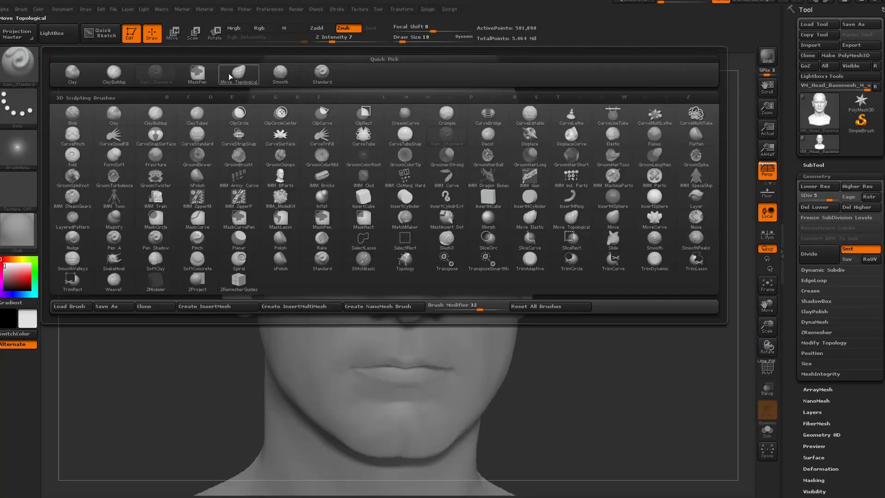
pyautogui.press('m')
pyautogui.press('t')
pyautogui.hotkey('shift', 'd')
pyautogui.hotkey('shift', 'd')
pyautogui.keyDown('ctrl'); pyautogui.moveTo(408, 58); pyautogui.dragTo(422, 81, button='right'); pyautogui.keyUp('ctrl')
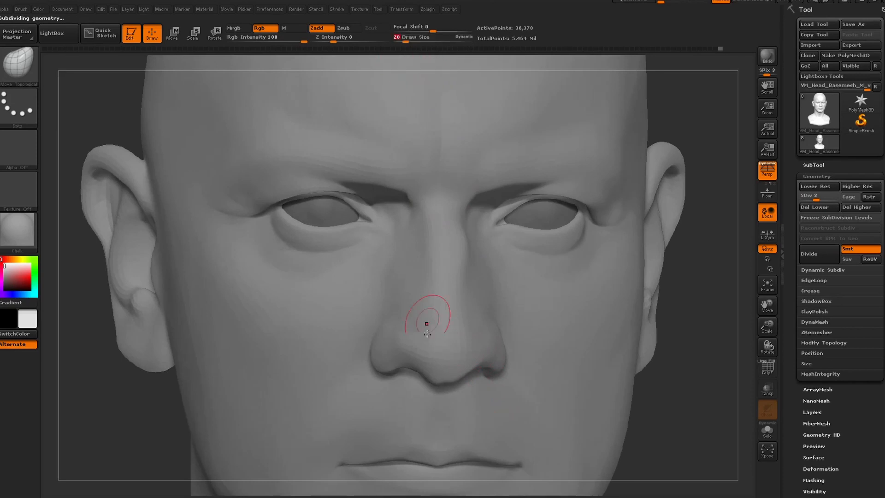
pyautogui.moveTo(470, 343); pyautogui.dragTo(419, 313, button='right')
pyautogui.moveTo(497, 387); pyautogui.dragTo(733, 354, button='right')
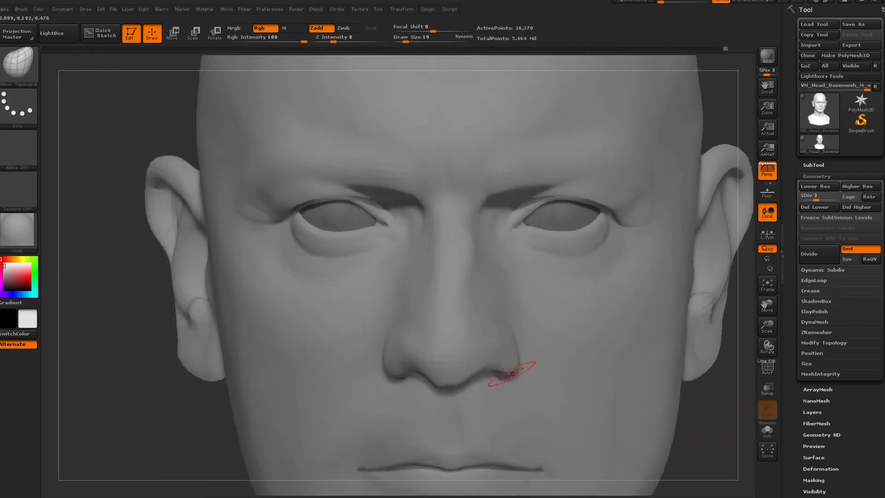
# Step: Adjust the base and underside of the nose from front and profile, reducing the draw size to 14
pyautogui.click(720, 48)
pyautogui.click(725, 49)
pyautogui.keyDown('ctrl'); pyautogui.moveTo(716, 453); pyautogui.dragTo(672, 411, button='right'); pyautogui.keyUp('ctrl')
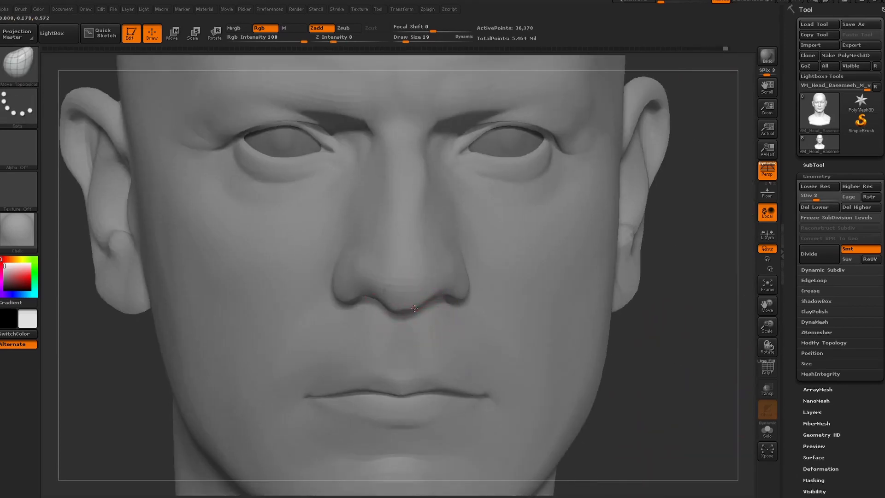
pyautogui.moveTo(585, 311); pyautogui.dragTo(424, 322, button='right')
pyautogui.moveTo(291, 415); pyautogui.dragTo(63, 10, button='right')
pyautogui.moveTo(162, 408)
pyautogui.keyDown('ctrl'); pyautogui.mouseDown(button='right')
pyautogui.moveTo(176, 420)
pyautogui.moveTo(189, 404)
pyautogui.moveTo(415, 392)
pyautogui.mouseUp(button='right'); pyautogui.keyUp('ctrl')
pyautogui.keyDown('ctrl'); pyautogui.moveTo(415, 392); pyautogui.dragTo(493, 416, button='right'); pyautogui.keyUp('ctrl')
pyautogui.moveTo(406, 39); pyautogui.dragTo(405, 39)
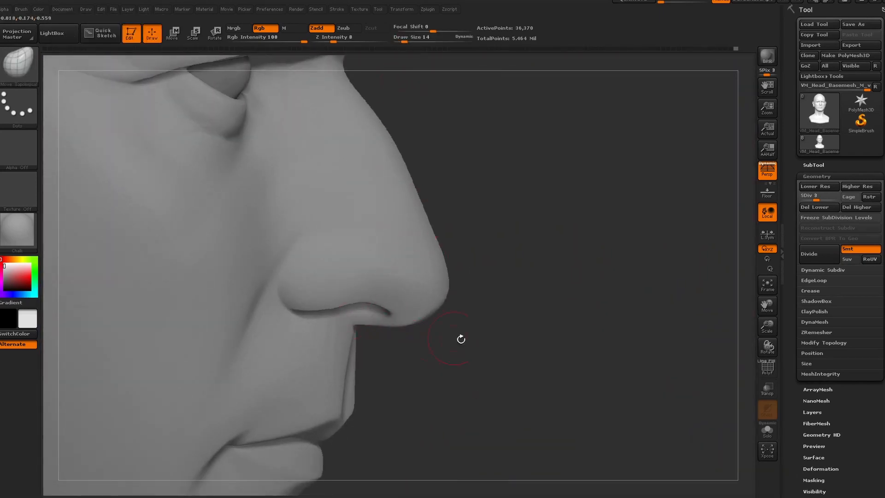
pyautogui.moveTo(461, 339); pyautogui.dragTo(70, 10, button='right')
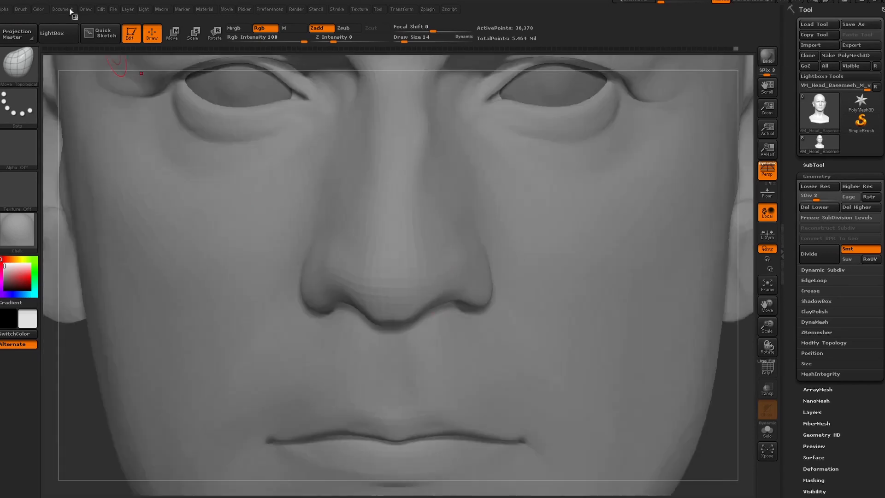
# Step: Recall the reference-aligned view and compare the reshaped nose and eyes with the overlaid reference photo
pyautogui.click(69, 9)
pyautogui.click(73, 318)
pyautogui.hotkey('shift', 'z')
pyautogui.hotkey('shift', 'z')
pyautogui.hotkey('shift', 'z')
pyautogui.hotkey('shift', 'z')
pyautogui.hotkey('shift', 'z')
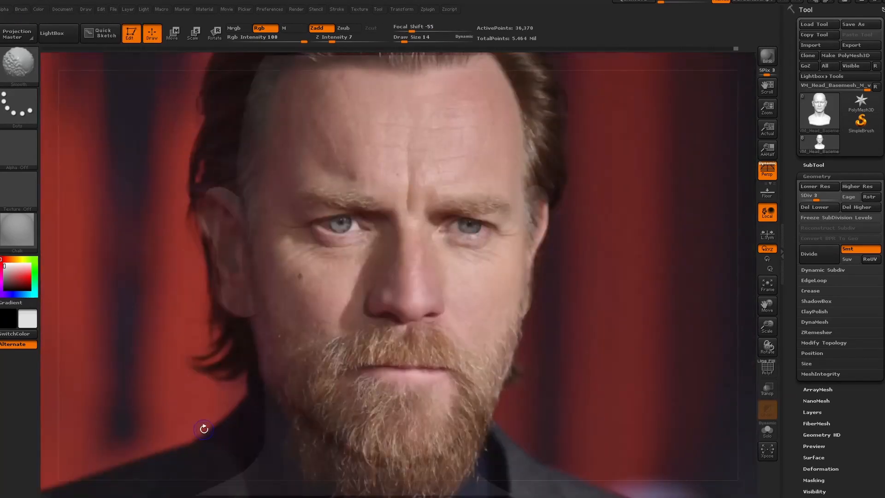
pyautogui.hotkey('shift', 'z')
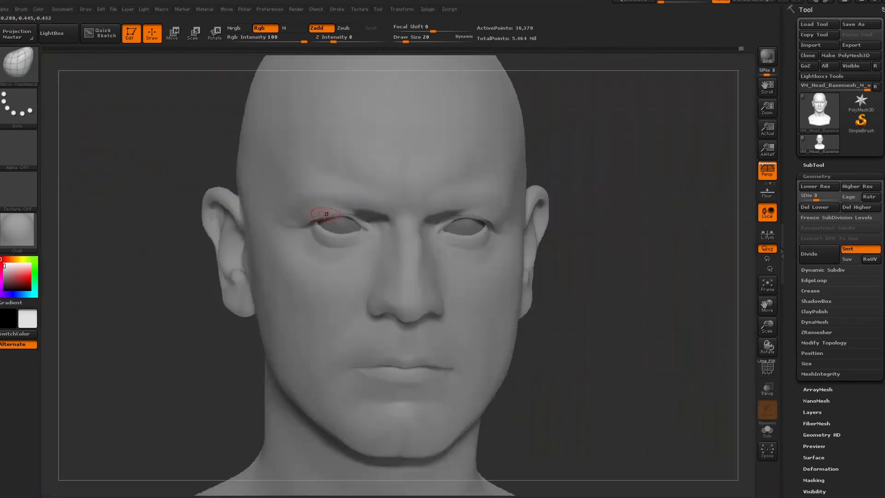
# Step: Refine the eyelids and eye corners from front and three-quarter angles with the Move Topological brush at draw size 20
pyautogui.hotkey('shift', 'z')
pyautogui.hotkey('shift', 'z')
pyautogui.keyDown('alt'); pyautogui.moveTo(620, 190); pyautogui.dragTo(613, 295); pyautogui.keyUp('alt')
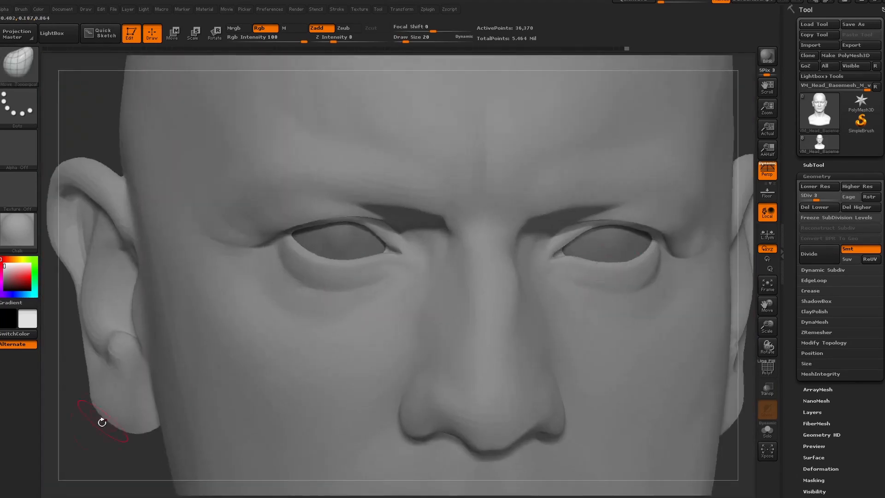
pyautogui.moveTo(101, 418); pyautogui.dragTo(276, 405)
pyautogui.moveTo(650, 228); pyautogui.dragTo(466, 249)
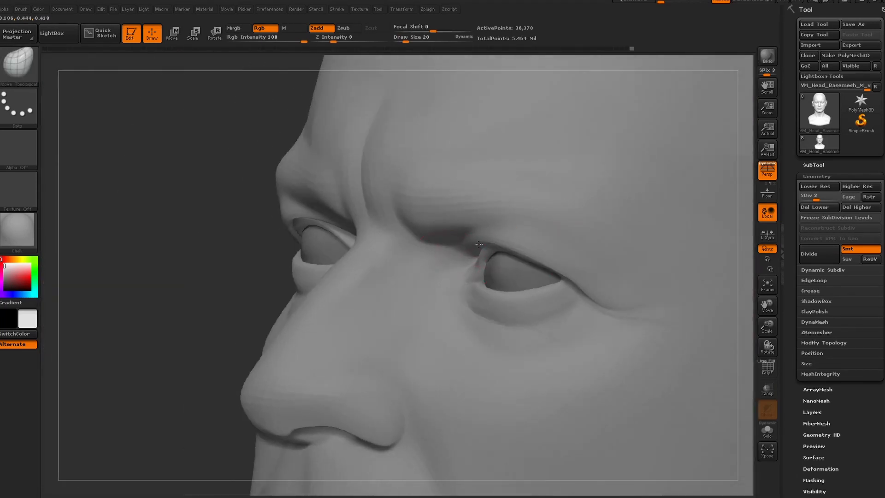
pyautogui.moveTo(152, 318); pyautogui.dragTo(247, 327)
pyautogui.click(632, 49)
pyautogui.keyDown('alt'); pyautogui.moveTo(714, 138); pyautogui.dragTo(712, 104); pyautogui.keyUp('alt')
# Step: Recall the reference-aligned view and adjust the ear outline against the photo with the Move Topological brush at draw size 97
pyautogui.click(63, 9)
pyautogui.click(119, 351)
pyautogui.hotkey('shift', 'z')
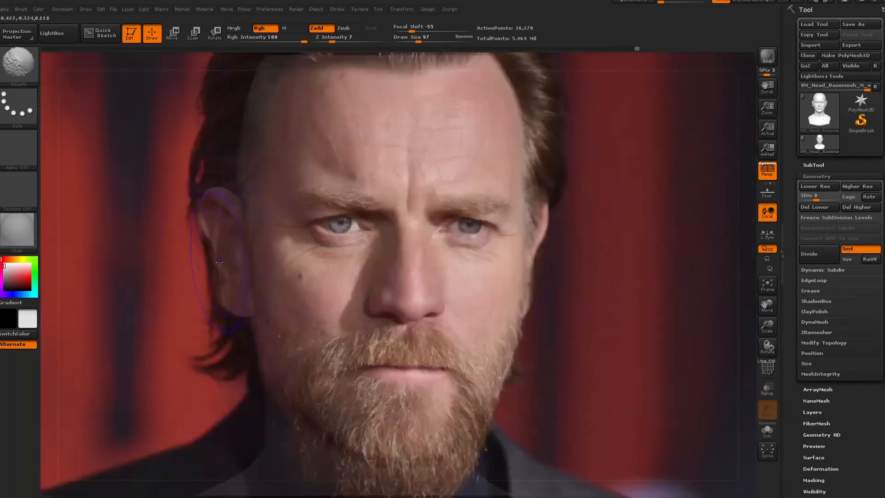
pyautogui.hotkey('shift', 'z')
pyautogui.hotkey('shift', 'z')
pyautogui.hotkey('shift', 'z')
pyautogui.hotkey('shift', 'z')
pyautogui.hotkey('shift', 'z')
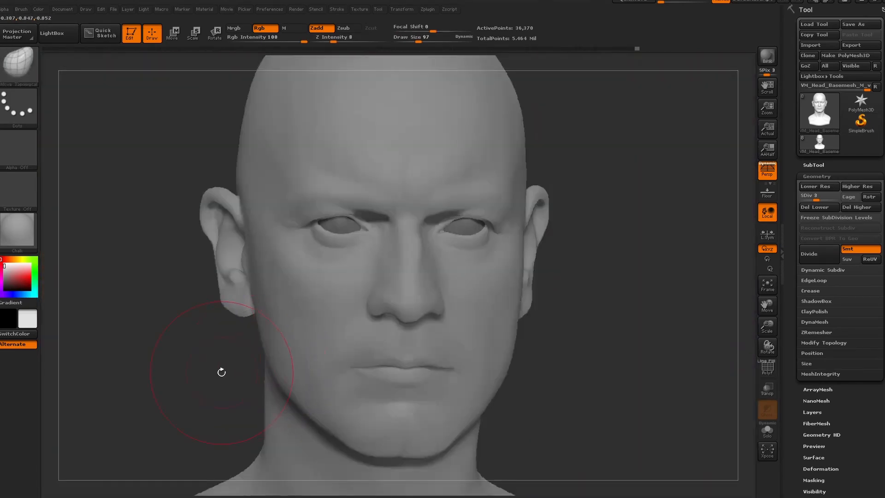
pyautogui.hotkey('shift', 'z')
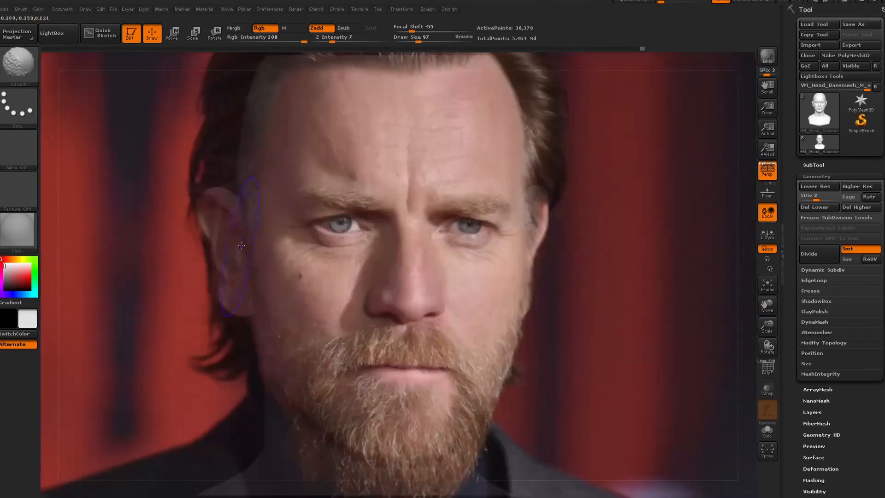
pyautogui.hotkey('shift', 'z')
pyautogui.hotkey('shift', 'z')
pyautogui.hotkey('shift', 'z')
pyautogui.hotkey('shift', 'z')
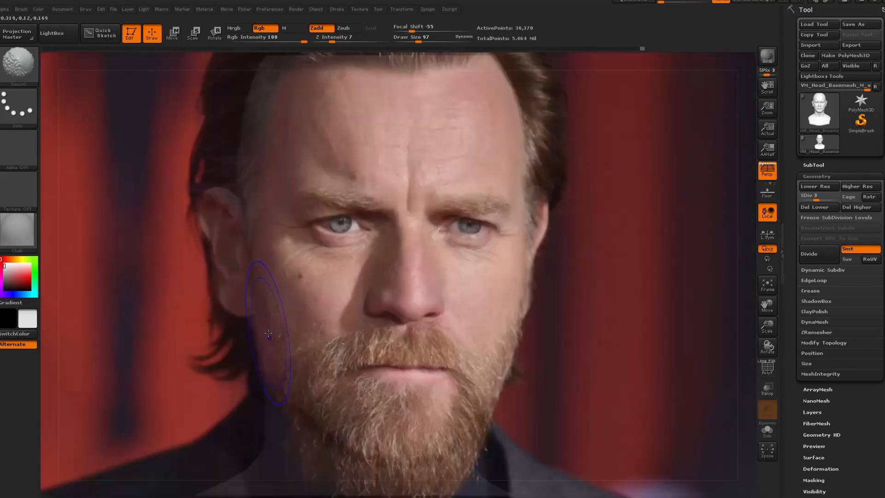
pyautogui.hotkey('shift', 'z')
# Step: Change the head's material to MatCap Gray, review the whole bust and return to the reference-aligned view
pyautogui.click(17, 231)
pyautogui.click(195, 240)
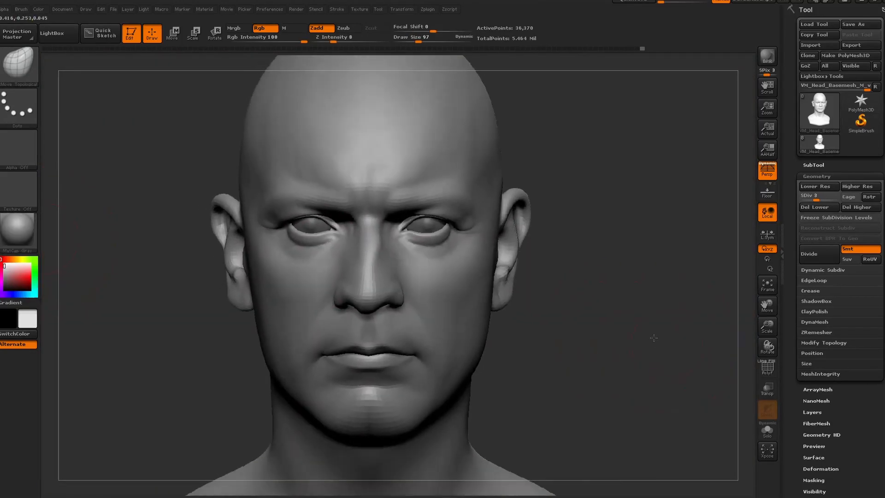
pyautogui.moveTo(654, 337); pyautogui.dragTo(663, 323)
pyautogui.click(64, 10)
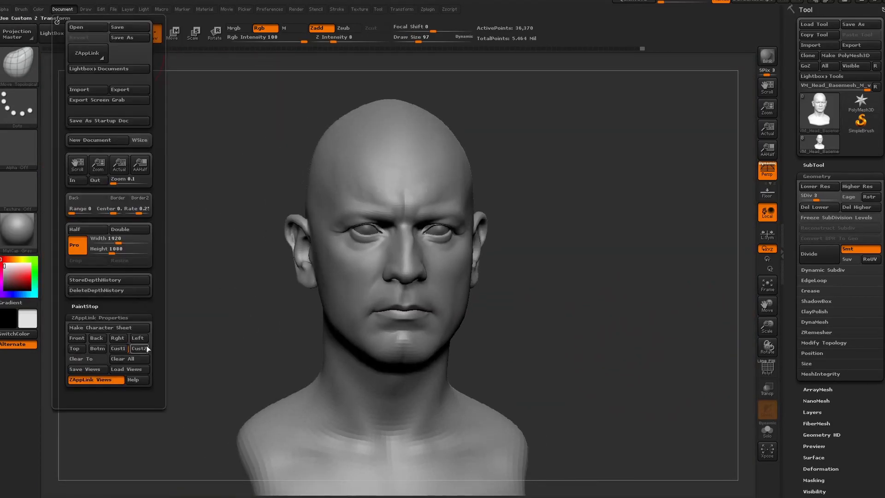
pyautogui.click(145, 347)
# Step: On subdivision level 4, reshape the furrow between the brows to match the photo at draw size 32
pyautogui.hotkey('shift', 'z')
pyautogui.hotkey('shift', 'z')
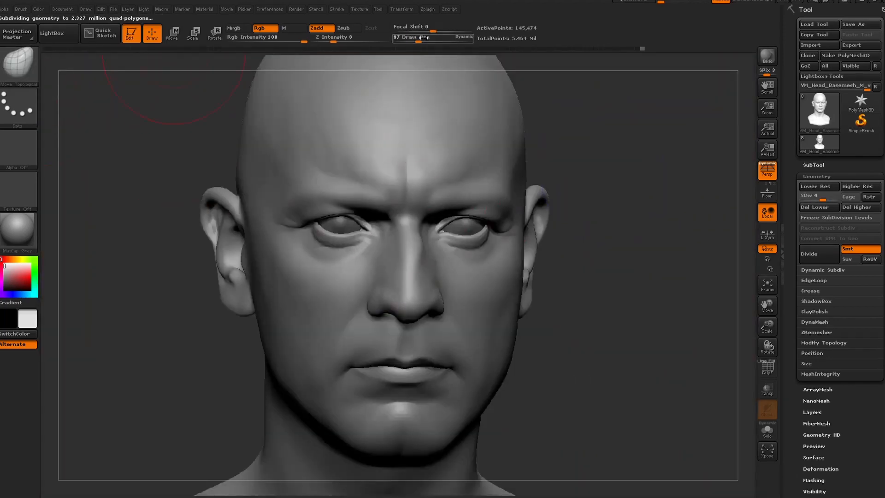
pyautogui.moveTo(418, 39); pyautogui.dragTo(409, 39)
pyautogui.hotkey('shift', 'z')
pyautogui.hotkey('shift', 'z')
pyautogui.hotkey('shift', 'z')
pyautogui.hotkey('shift', 'z')
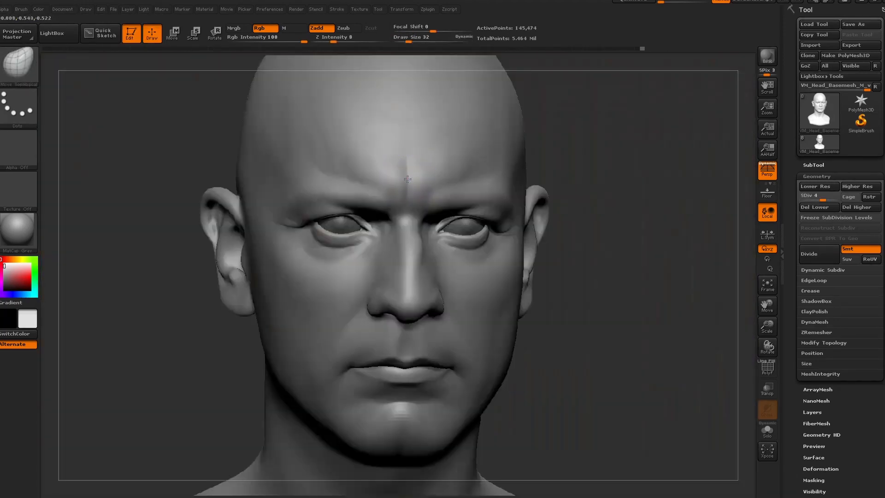
pyautogui.hotkey('shift', 'z')
pyautogui.hotkey('shift', 'z')
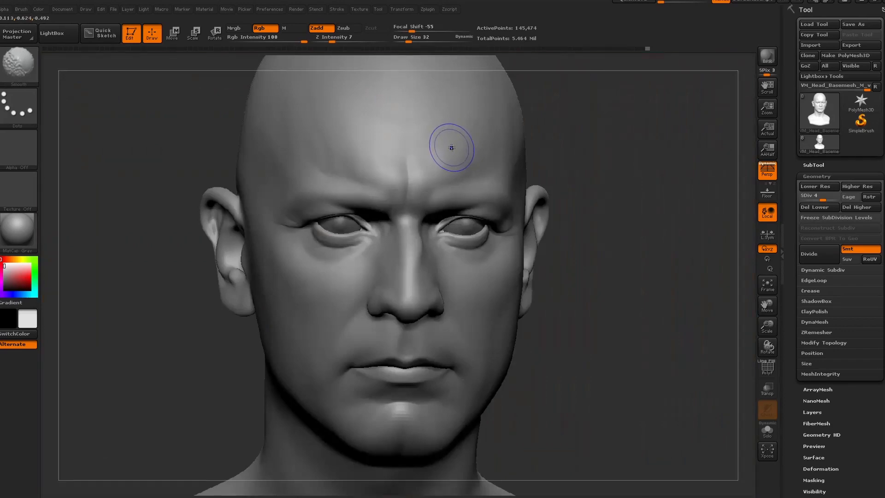
pyautogui.hotkey('shift', 'z')
pyautogui.hotkey('shift', 'z')
# Step: Choose the Dam_Standard brush, raise the mesh to subdivision level 5 and reduce the draw size to 9
pyautogui.click(18, 64)
pyautogui.click(131, 84)
pyautogui.click(831, 198)
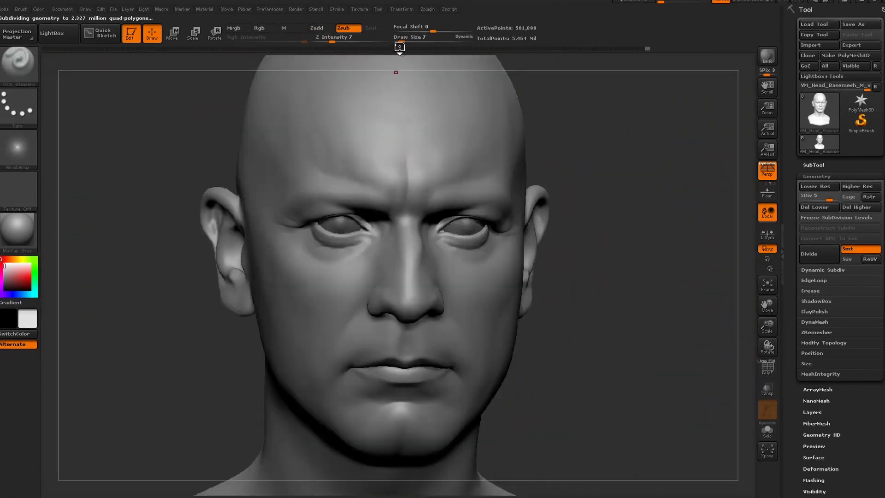
pyautogui.hotkey('shift', 'z')
pyautogui.hotkey('shift', 'z')
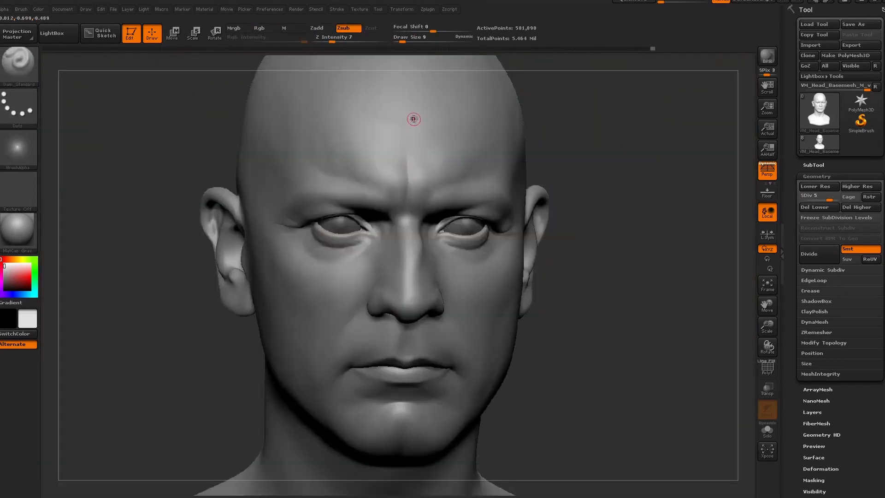
# Step: Carve the frown line between the brows down to the nose bridge over the reference photo, increasing the draw size to 15
pyautogui.hotkey('shift', 'z')
pyautogui.hotkey('shift', 'z')
pyautogui.hotkey('shift', 'z')
pyautogui.hotkey('shift', 'z')
pyautogui.hotkey('shift', 'z')
pyautogui.hotkey('shift', 'z')
pyautogui.hotkey('shift', 'z')
pyautogui.hotkey('shift', 'z')
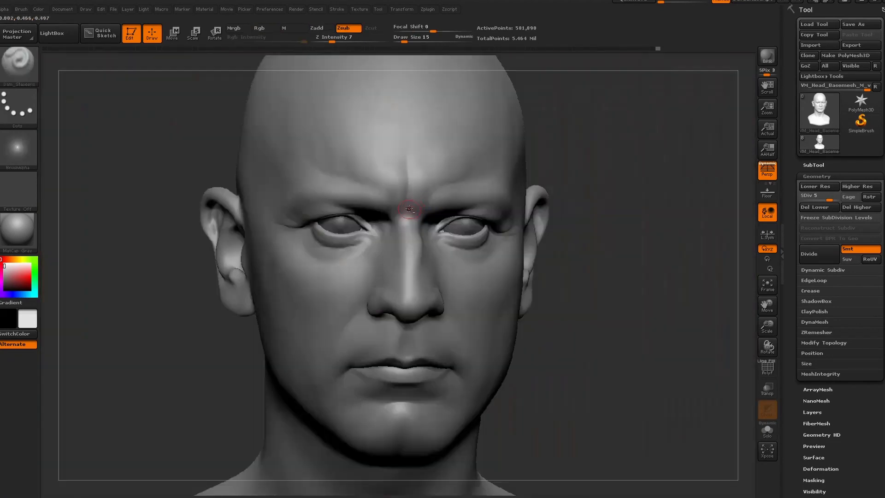
pyautogui.hotkey('shift', 'z')
pyautogui.hotkey('shift', 'z')
# Step: Deepen the creases around the nose bridge and inner brows from below and three-quarter angles at draw size 28
pyautogui.moveTo(424, 217); pyautogui.dragTo(446, 188, button='right')
pyautogui.moveTo(690, 140); pyautogui.dragTo(645, 143)
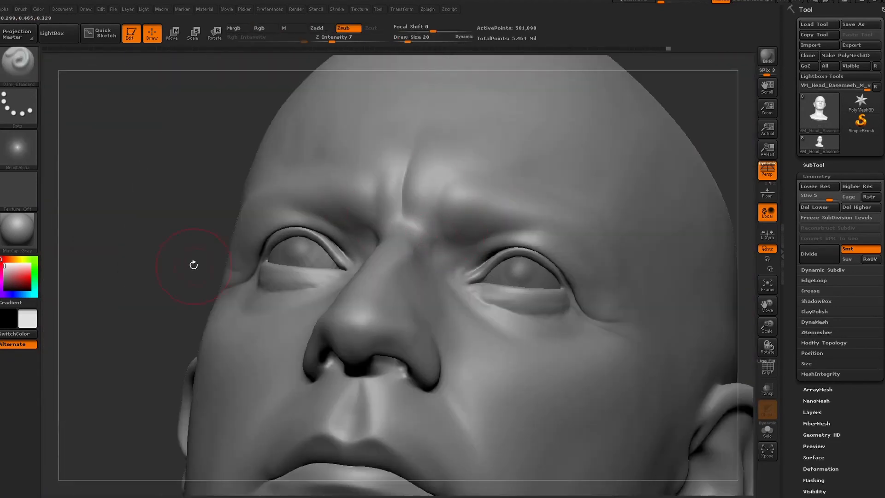
pyautogui.moveTo(193, 265); pyautogui.dragTo(235, 267)
pyautogui.moveTo(673, 144); pyautogui.dragTo(695, 150)
pyautogui.keyDown('ctrl'); pyautogui.moveTo(695, 150); pyautogui.dragTo(686, 138, button='right'); pyautogui.keyUp('ctrl')
pyautogui.moveTo(686, 150); pyautogui.dragTo(651, 153)
# Step: Recall the reference-aligned view and refine the brow and forehead creases against the photo with Dam_Standard at draw size 28
pyautogui.click(63, 9)
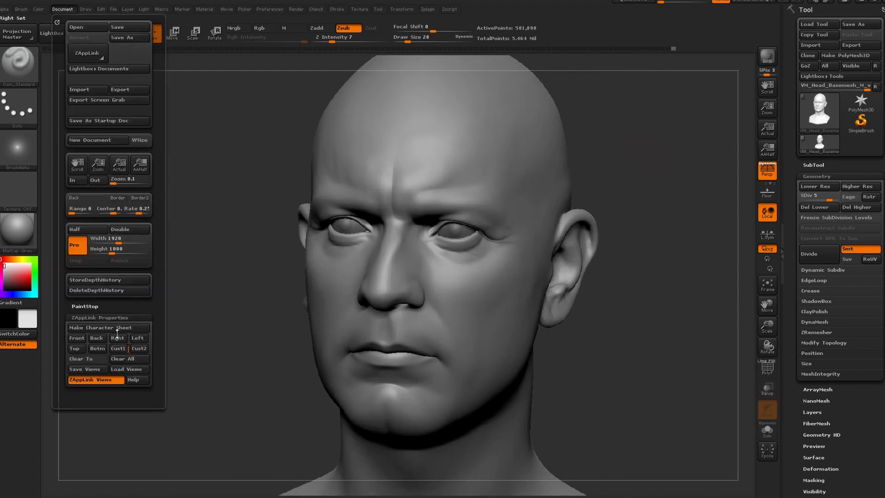
pyautogui.click(118, 348)
pyautogui.hotkey('shift', 'z')
pyautogui.hotkey('shift', 'z')
pyautogui.hotkey('shift', 'z')
pyautogui.hotkey('shift', 'z')
pyautogui.hotkey('shift', 'z')
pyautogui.hotkey('shift', 'z')
pyautogui.hotkey('shift', 'z')
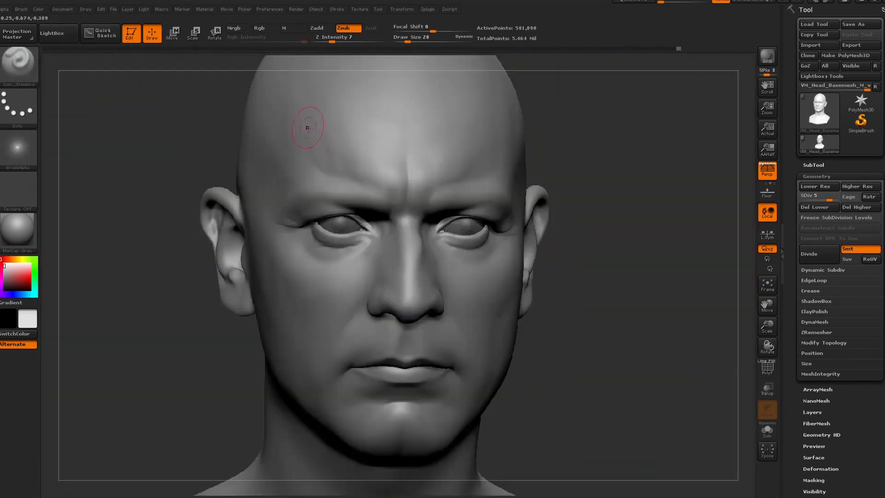
pyautogui.hotkey('shift', 'z')
pyautogui.hotkey('shift', 'z')
pyautogui.hotkey('shift', 'z')
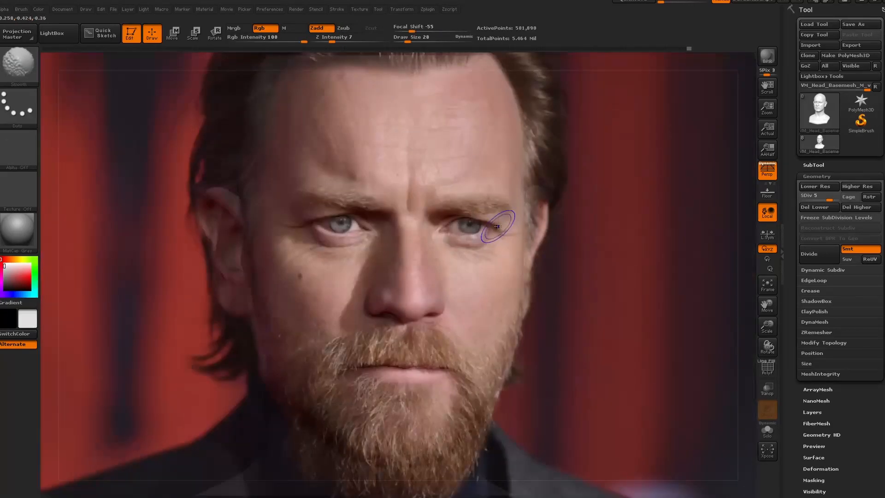
# Step: Rework the brow and forehead forms from side and front angles at draw size 65
pyautogui.moveTo(124, 221); pyautogui.dragTo(209, 230)
pyautogui.moveTo(645, 198); pyautogui.dragTo(509, 184)
pyautogui.moveTo(594, 184); pyautogui.dragTo(553, 189)
pyautogui.moveTo(497, 164)
pyautogui.mouseDown()
pyautogui.moveTo(505, 191)
pyautogui.moveTo(509, 180)
pyautogui.moveTo(493, 180)
pyautogui.mouseUp()
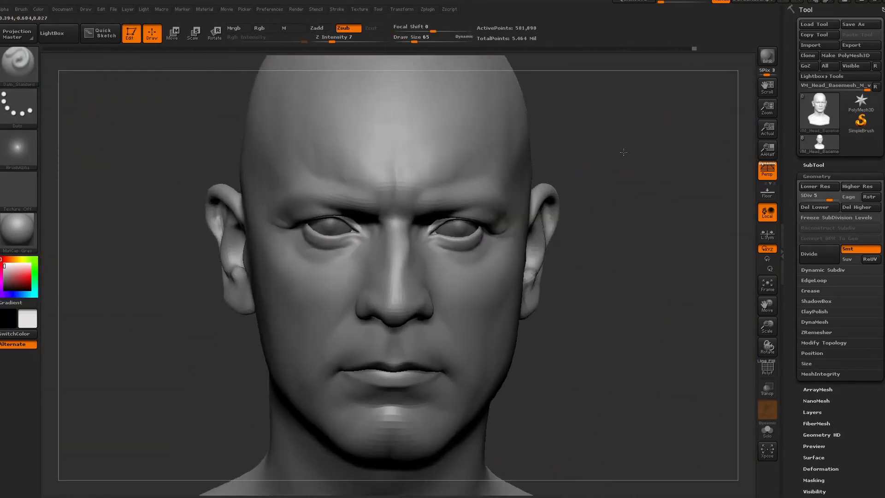
# Step: Return to the reference-aligned view and carve the forehead wrinkles above the brows at draw size 14, following the photo
pyautogui.click(62, 9)
pyautogui.click(119, 348)
pyautogui.hotkey('shift', 'z')
pyautogui.moveTo(431, 41); pyautogui.dragTo(404, 42)
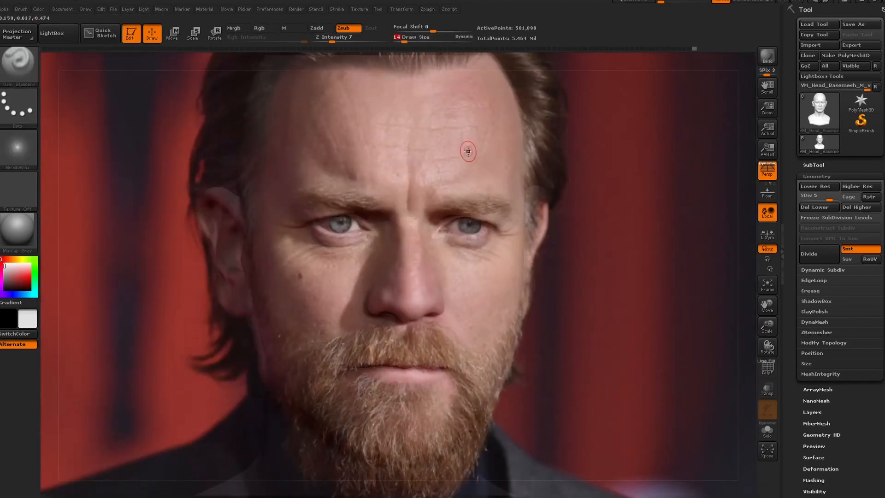
pyautogui.hotkey('shift', 'z')
pyautogui.hotkey('shift', 'z')
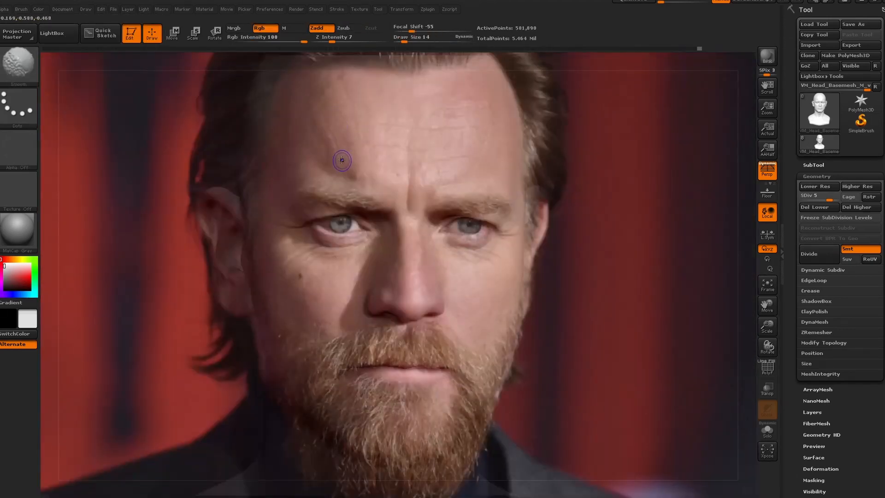
pyautogui.hotkey('shift', 'z')
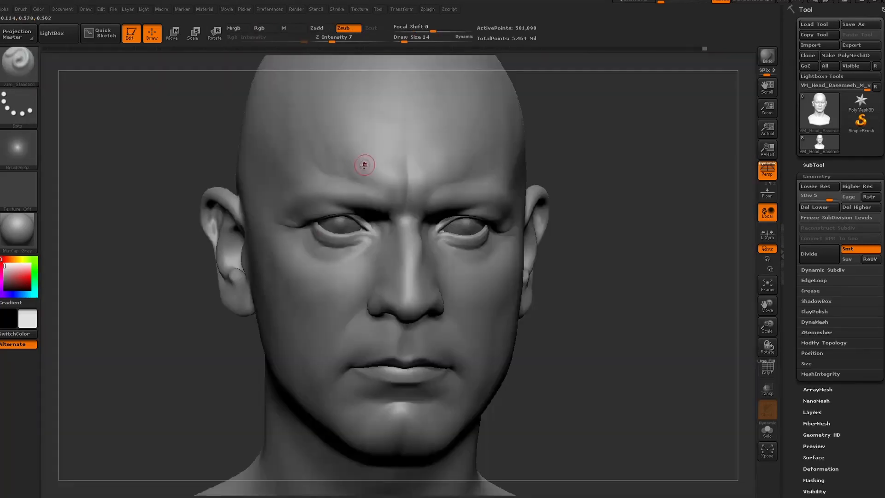
pyautogui.hotkey('shift', 'z')
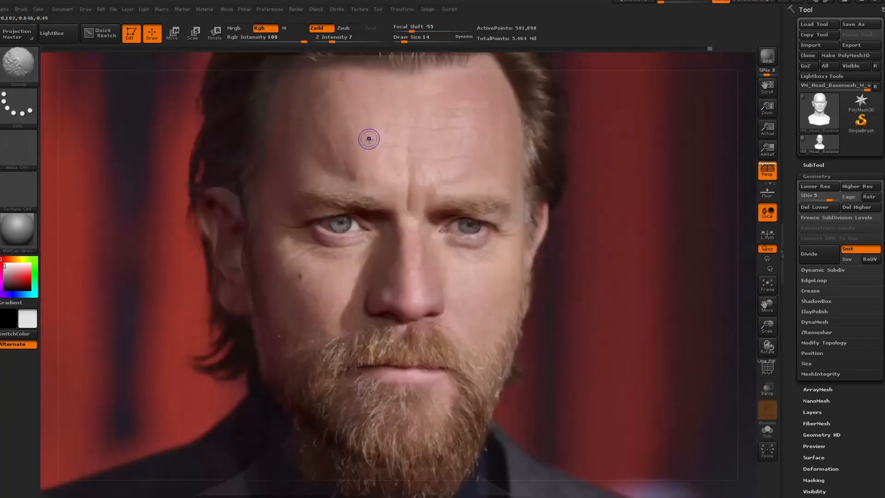
pyautogui.hotkey('shift', 'z')
pyautogui.hotkey('shift', 'z')
pyautogui.hotkey('shift', 'z')
# Step: Extend the crease at the outer eye corner and check it from a three-quarter angle and against the photo
pyautogui.moveTo(184, 258); pyautogui.dragTo(106, 286)
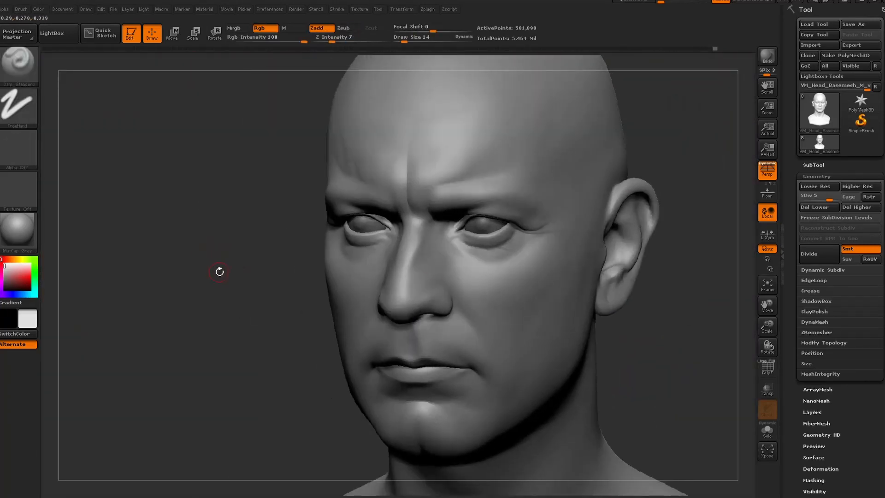
pyautogui.moveTo(219, 272); pyautogui.dragTo(157, 55)
pyautogui.hotkey('shift', 'z')
pyautogui.hotkey('shift', 'z')
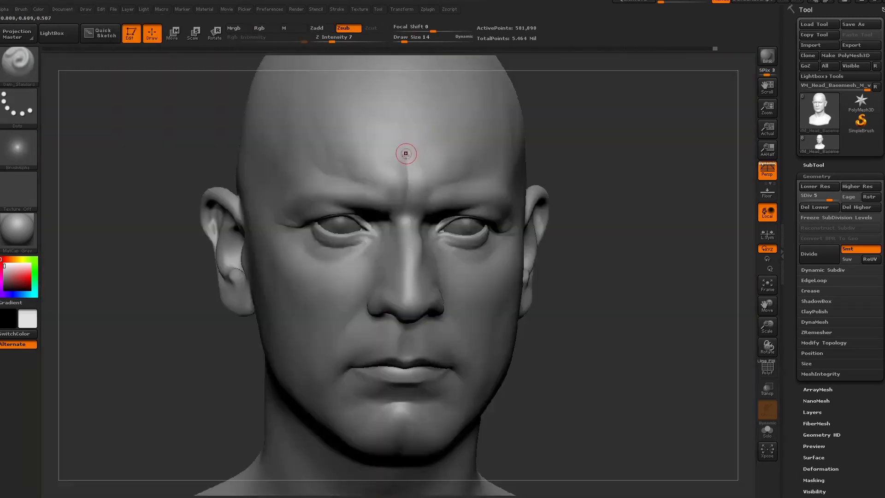
pyautogui.hotkey('shift', 'z')
pyautogui.hotkey('shift', 'z')
# Step: Change the material to Framer01 and carve fine horizontal wrinkles across the forehead over the reference photo
pyautogui.click(18, 229)
pyautogui.click(270, 337)
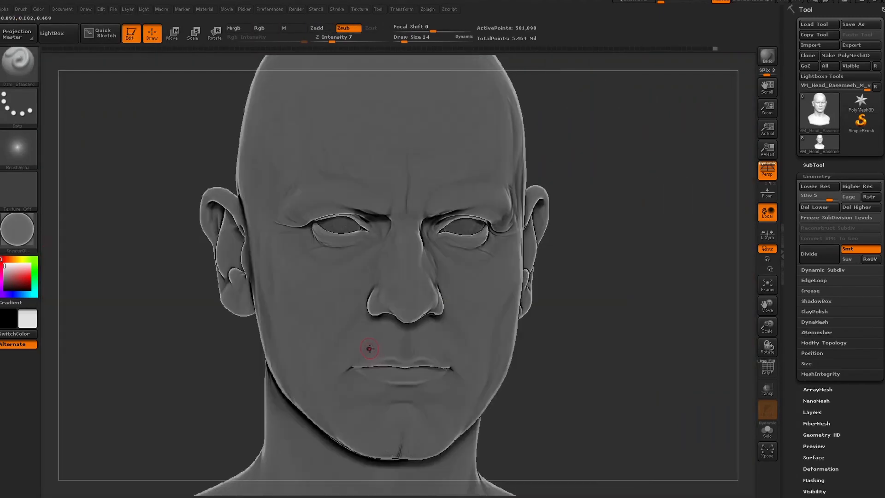
pyautogui.hotkey('shift', 'z')
pyautogui.hotkey('shift', 'z')
pyautogui.hotkey('shift', 'z')
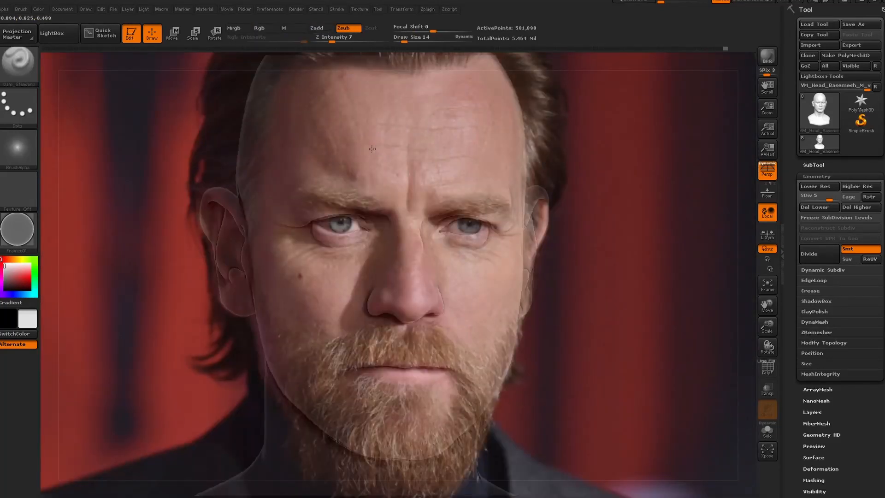
pyautogui.press('z')
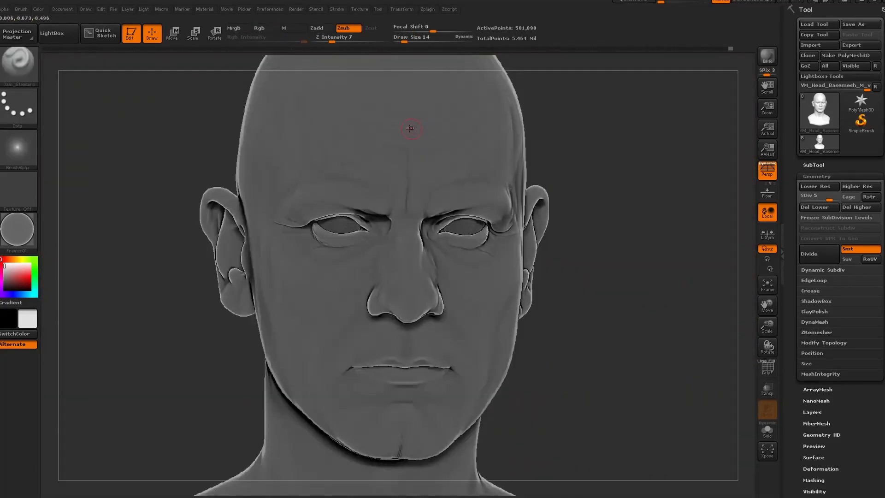
pyautogui.moveTo(410, 129); pyautogui.dragTo(477, 130)
pyautogui.hotkey('shift', 'z')
pyautogui.hotkey('shift', 'z')
# Step: Raise the mesh to subdivision level 6, switch the material to MatCap Gray and review the whole bust
pyautogui.keyDown('alt'); pyautogui.moveTo(577, 143); pyautogui.dragTo(466, 139); pyautogui.keyUp('alt')
pyautogui.moveTo(681, 149); pyautogui.dragTo(680, 106)
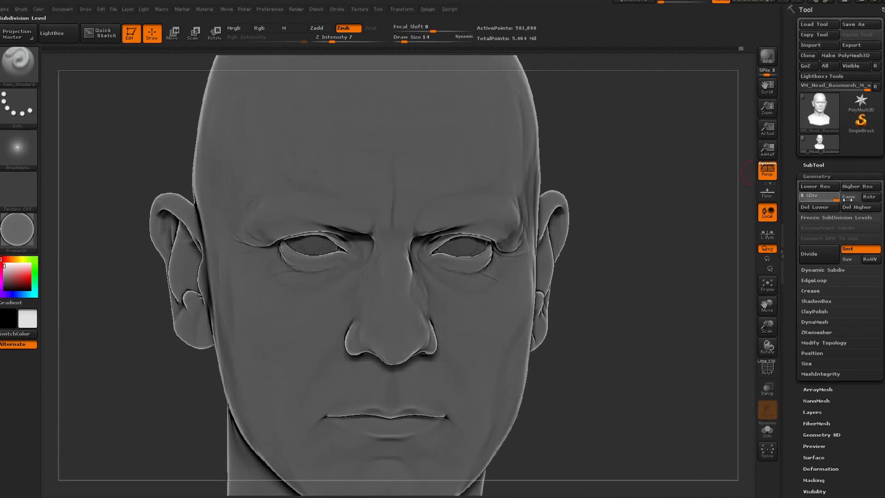
pyautogui.moveTo(829, 198); pyautogui.dragTo(836, 198)
pyautogui.moveTo(622, 139)
pyautogui.mouseDown()
pyautogui.moveTo(644, 139)
pyautogui.moveTo(622, 139)
pyautogui.mouseUp()
pyautogui.click(18, 229)
pyautogui.click(196, 238)
pyautogui.keyDown('alt'); pyautogui.moveTo(636, 184); pyautogui.dragTo(617, 173); pyautogui.keyUp('alt')
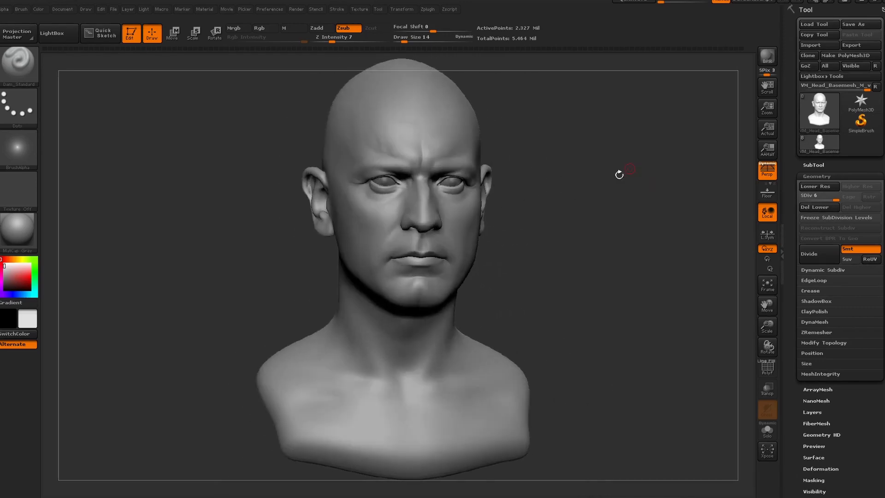
# Step: Recall the reference-aligned view and compare the forehead wrinkles with the overlaid photo
pyautogui.moveTo(63, 9)
pyautogui.click(119, 349)
pyautogui.hotkey('shift', 'z')
pyautogui.hotkey('shift', 'z')
pyautogui.hotkey('shift', 'z')
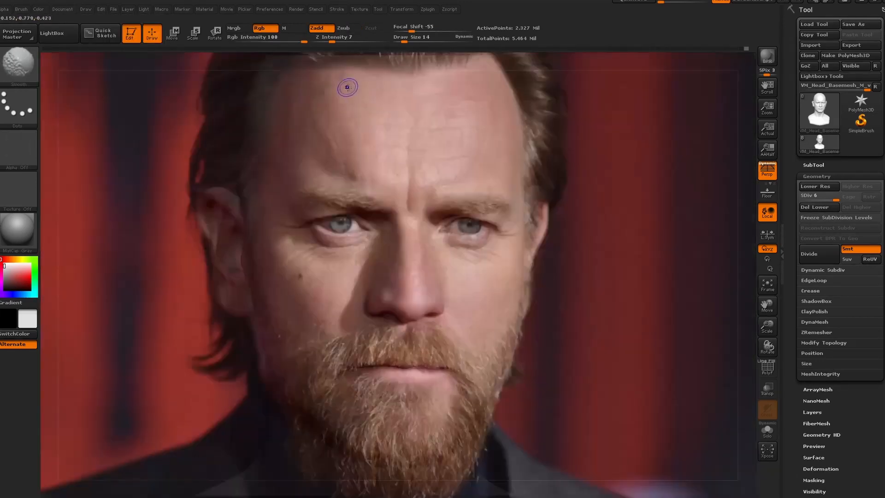
pyautogui.hotkey('shift', 'z')
# Step: Switch the material to Framer01 and carve finer forehead wrinkles with Dam_Standard at draw size 7 and Z intensity 10
pyautogui.click(18, 231)
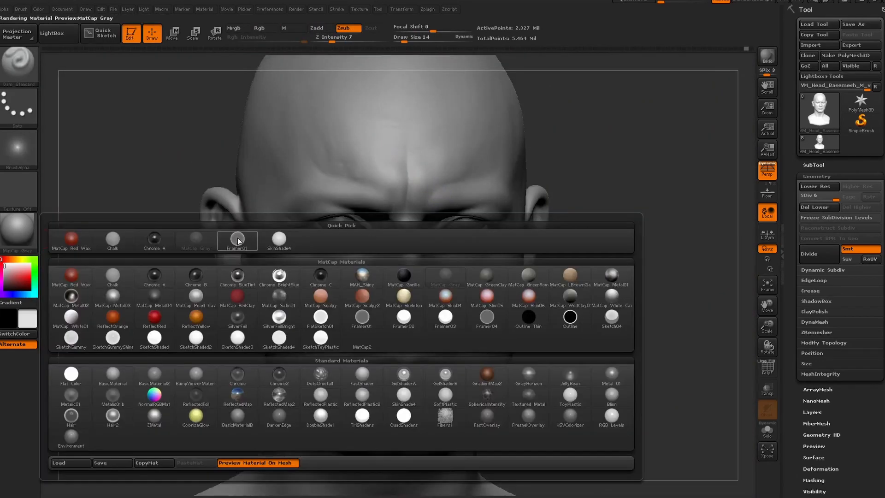
pyautogui.click(237, 238)
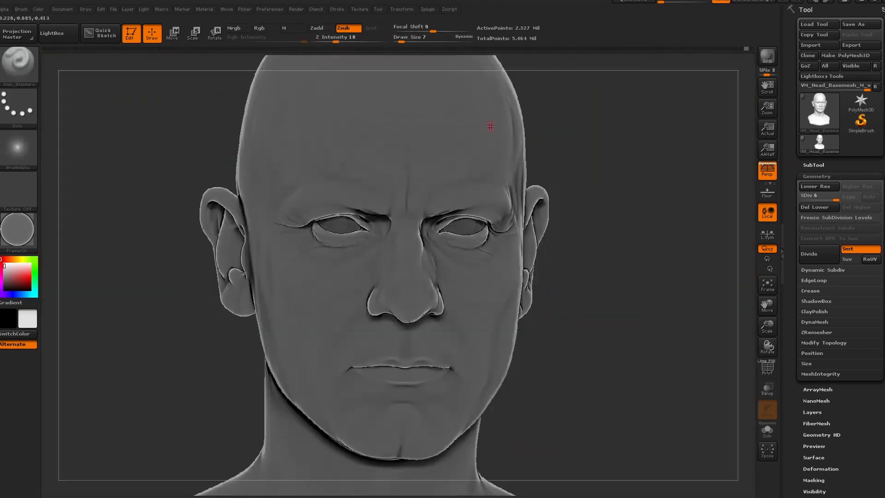
pyautogui.moveTo(589, 121); pyautogui.dragTo(553, 121)
pyautogui.keyDown('alt'); pyautogui.moveTo(552, 120); pyautogui.dragTo(497, 111); pyautogui.keyUp('alt')
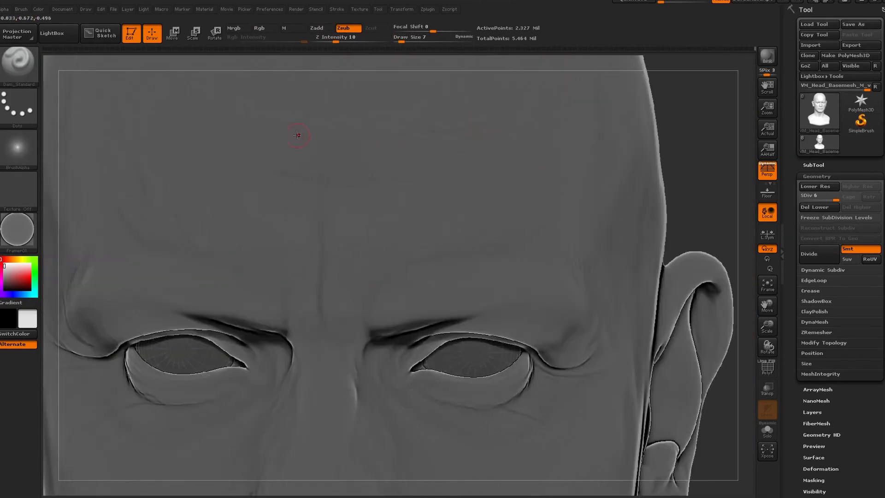
pyautogui.moveTo(688, 139); pyautogui.dragTo(728, 143)
pyautogui.keyDown('alt'); pyautogui.moveTo(663, 207); pyautogui.dragTo(622, 164); pyautogui.keyUp('alt')
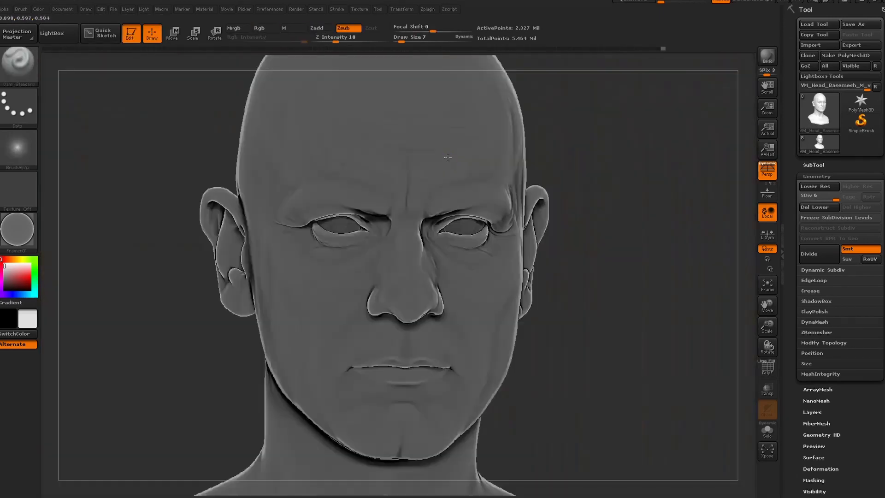
# Step: Switch the material to MatCap Gray and carve fine creases under the eyes with Dam_Standard at Z intensity 5 and draw size 4
pyautogui.moveTo(573, 132); pyautogui.dragTo(536, 131)
pyautogui.moveTo(536, 131)
pyautogui.keyDown('alt'); pyautogui.mouseDown()
pyautogui.moveTo(497, 121)
pyautogui.moveTo(512, 156)
pyautogui.mouseUp(); pyautogui.keyUp('alt')
pyautogui.moveTo(709, 152); pyautogui.dragTo(682, 155)
pyautogui.click(64, 9)
pyautogui.click(118, 348)
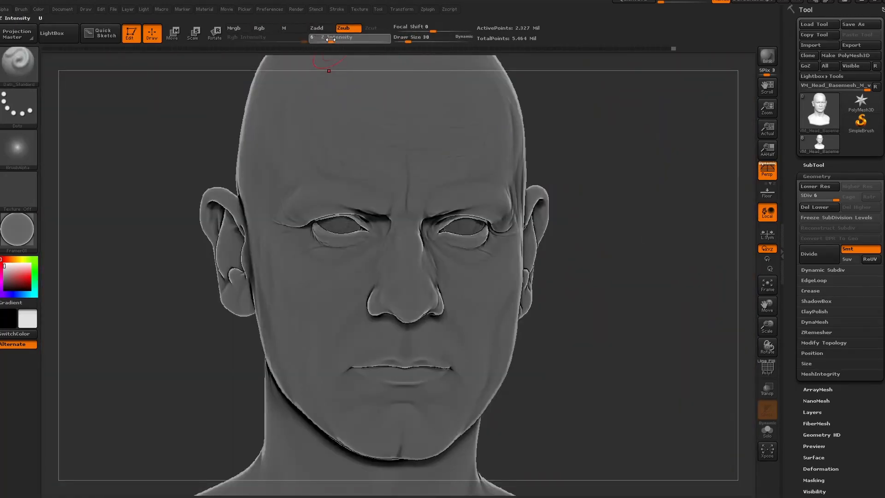
pyautogui.moveTo(331, 39); pyautogui.dragTo(329, 39)
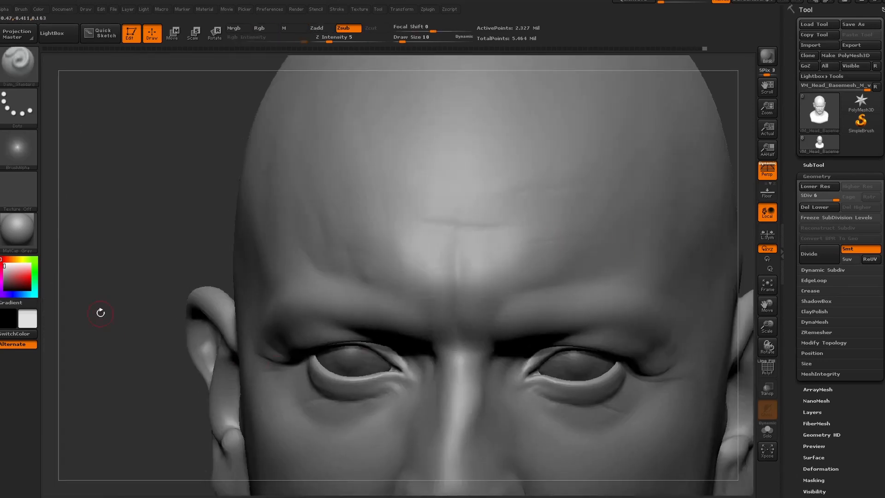
pyautogui.moveTo(101, 312); pyautogui.dragTo(94, 307)
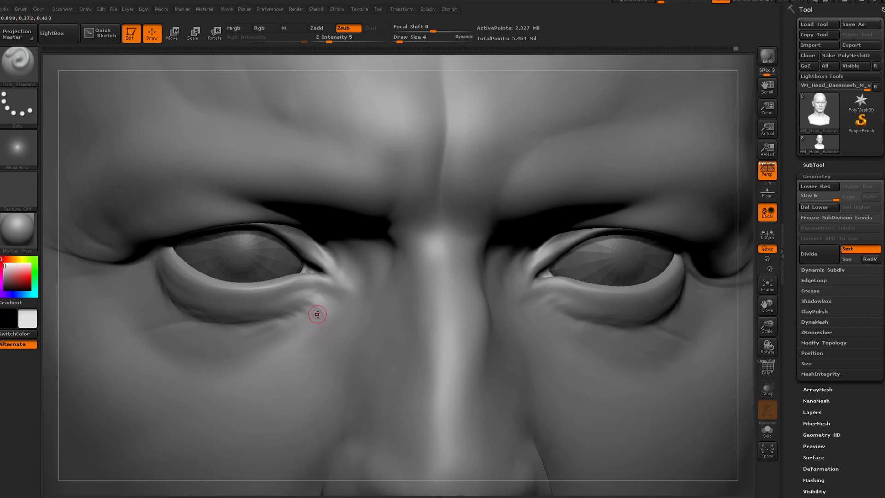
pyautogui.moveTo(751, 308); pyautogui.dragTo(737, 285)
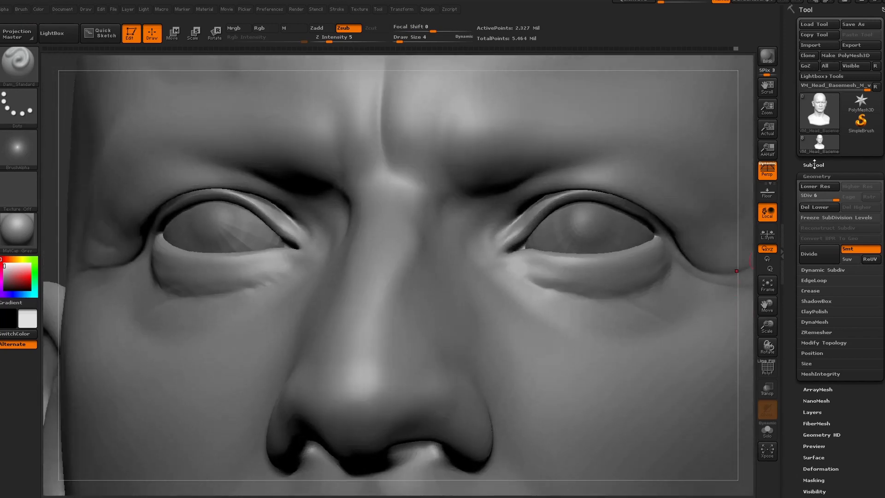
# Step: Select the eyeball subtool and subdivide it to level 2
pyautogui.click(812, 164)
pyautogui.click(812, 283)
pyautogui.moveTo(793, 479); pyautogui.dragTo(793, 315)
pyautogui.click(823, 341)
pyautogui.click(825, 89)
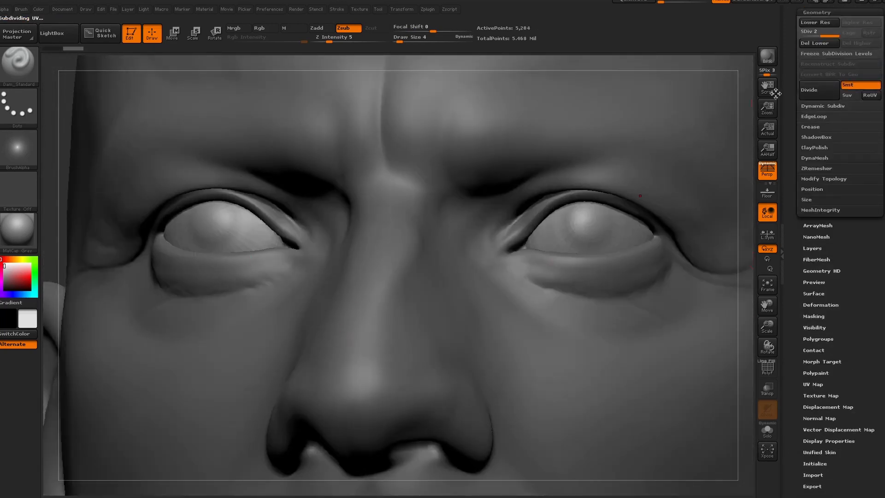
# Step: Reselect the head subtool and lower it to subdivision level 2
pyautogui.moveTo(796, 64); pyautogui.dragTo(795, 88)
pyautogui.click(813, 26)
pyautogui.click(821, 42)
pyautogui.click(816, 367)
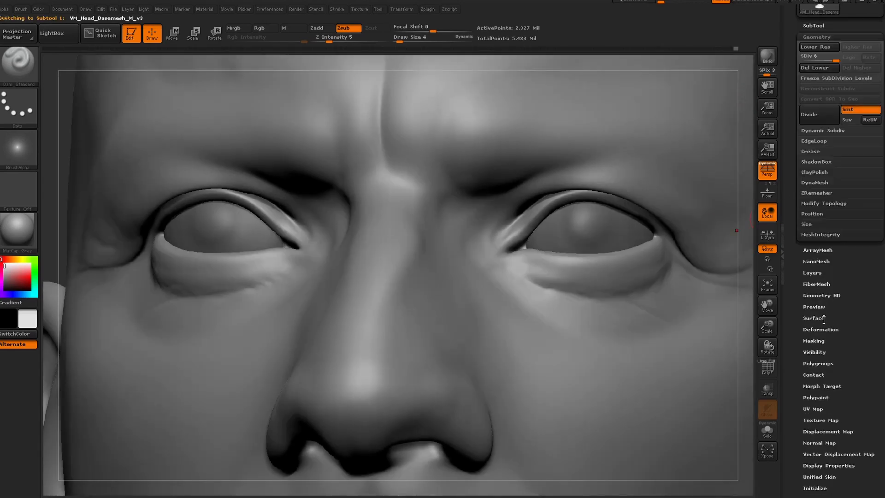
pyautogui.moveTo(815, 61); pyautogui.dragTo(810, 60)
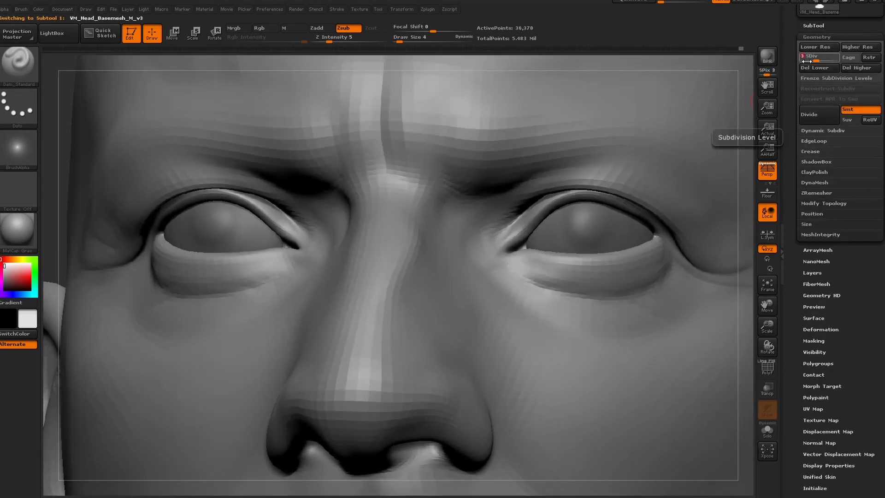
# Step: Fit the eyelids around the eyeballs with the Move Topological brush at draw size 6, isolating the head where needed
pyautogui.click(769, 436)
pyautogui.click(9, 60)
pyautogui.click(110, 213)
pyautogui.moveTo(50, 152); pyautogui.dragTo(152, 171)
pyautogui.moveTo(594, 230); pyautogui.dragTo(617, 239, button='right')
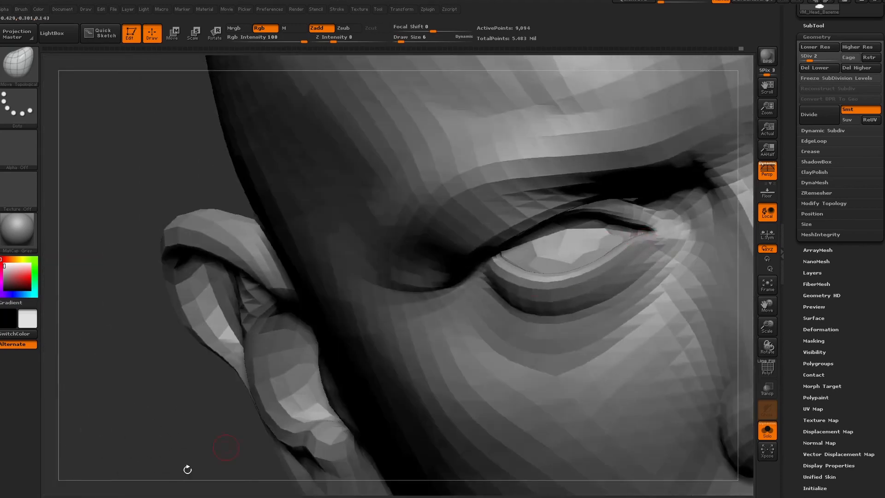
pyautogui.moveTo(187, 469); pyautogui.dragTo(189, 484, button='right')
pyautogui.click(763, 435)
pyautogui.moveTo(171, 374)
pyautogui.mouseDown(button='right')
pyautogui.moveTo(88, 359)
pyautogui.moveTo(128, 353)
pyautogui.moveTo(109, 387)
pyautogui.moveTo(194, 389)
pyautogui.mouseUp(button='right')
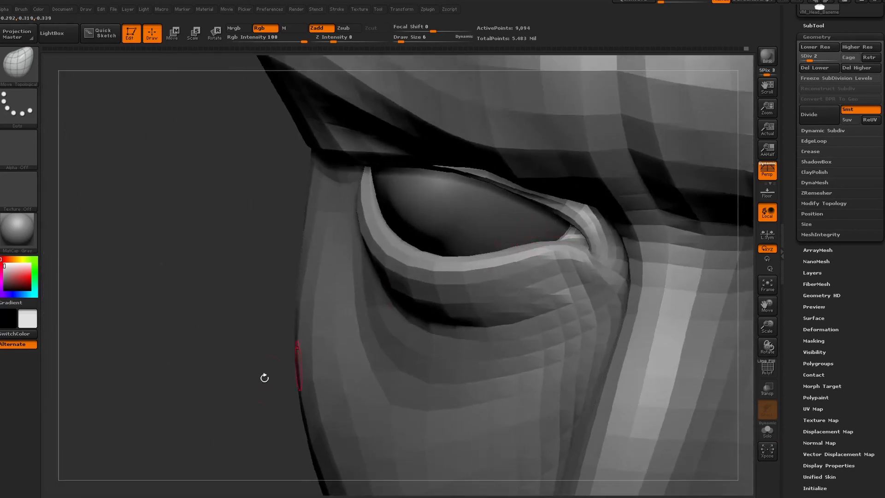
pyautogui.moveTo(264, 377)
pyautogui.mouseDown(button='right')
pyautogui.moveTo(507, 300)
pyautogui.moveTo(738, 247)
pyautogui.moveTo(742, 259)
pyautogui.moveTo(676, 300)
pyautogui.moveTo(657, 300)
pyautogui.moveTo(674, 301)
pyautogui.mouseUp(button='right')
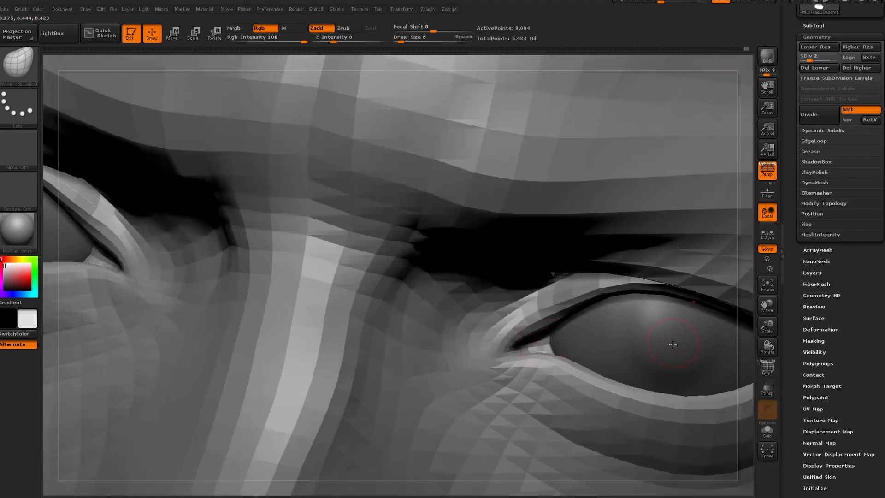
# Step: Adjust the inner eye corners with Move Topological, checking them both with the head isolated and with the eyeballs shown
pyautogui.click(767, 431)
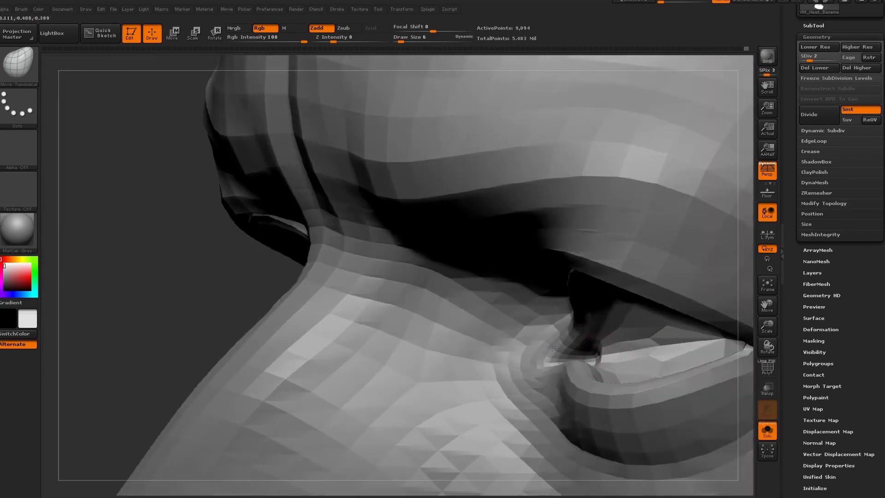
pyautogui.moveTo(552, 347); pyautogui.dragTo(576, 365, button='right')
pyautogui.moveTo(344, 370); pyautogui.dragTo(369, 364, button='right')
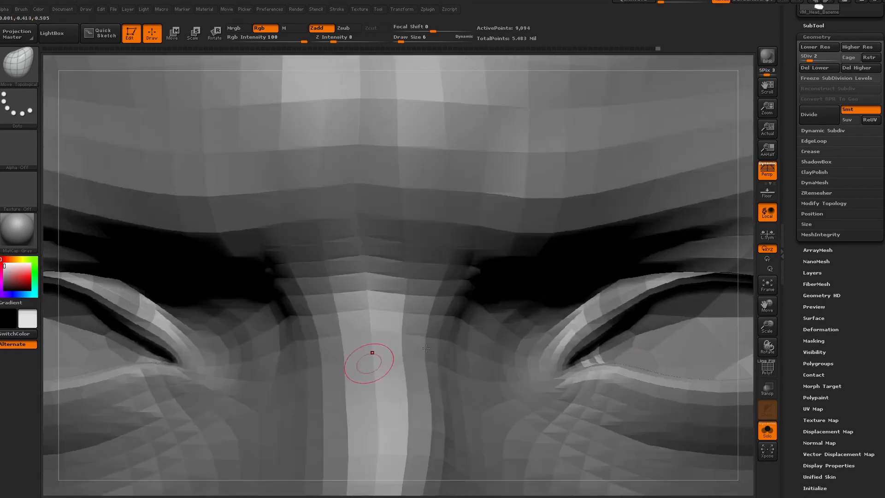
pyautogui.click(767, 430)
pyautogui.moveTo(746, 346)
pyautogui.mouseDown(button='right')
pyautogui.moveTo(712, 364)
pyautogui.moveTo(607, 350)
pyautogui.mouseUp(button='right')
pyautogui.moveTo(55, 371); pyautogui.dragTo(85, 358, button='right')
pyautogui.moveTo(711, 322)
pyautogui.keyDown('ctrl'); pyautogui.mouseDown(button='right')
pyautogui.moveTo(667, 341)
pyautogui.moveTo(699, 148)
pyautogui.moveTo(667, 308)
pyautogui.mouseUp(button='right'); pyautogui.keyUp('ctrl')
pyautogui.moveTo(177, 318); pyautogui.dragTo(167, 323, button='right')
pyautogui.moveTo(719, 371); pyautogui.dragTo(685, 296, button='right')
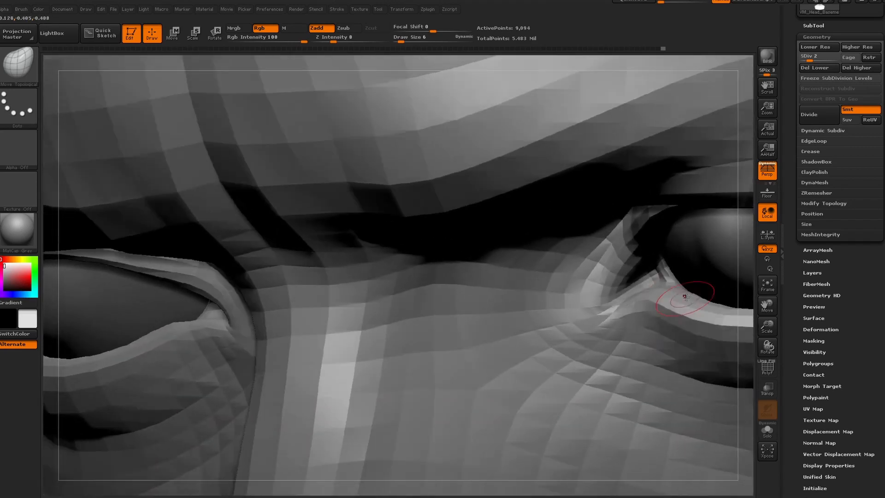
pyautogui.moveTo(704, 255); pyautogui.dragTo(314, 368, button='right')
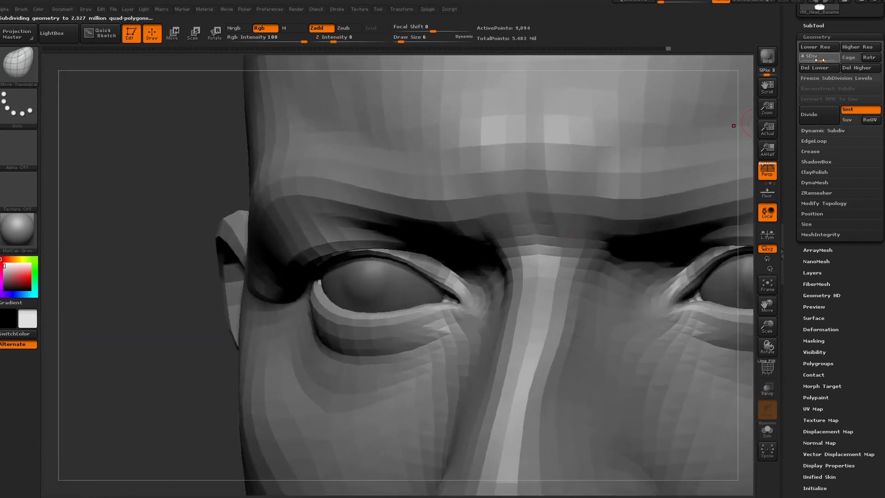
# Step: Refine the nose and cheek forms with ClayBuildup at Z intensity 7 and Smooth, working at subdivision levels 4 and 3
pyautogui.keyDown('ctrl'); pyautogui.moveTo(277, 322); pyautogui.dragTo(189, 376, button='right'); pyautogui.keyUp('ctrl')
pyautogui.click(62, 9)
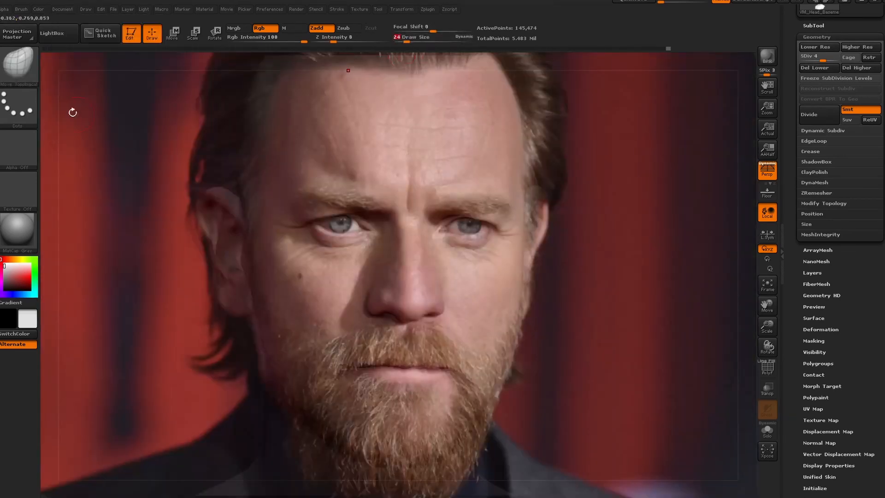
pyautogui.click(19, 67)
pyautogui.click(123, 82)
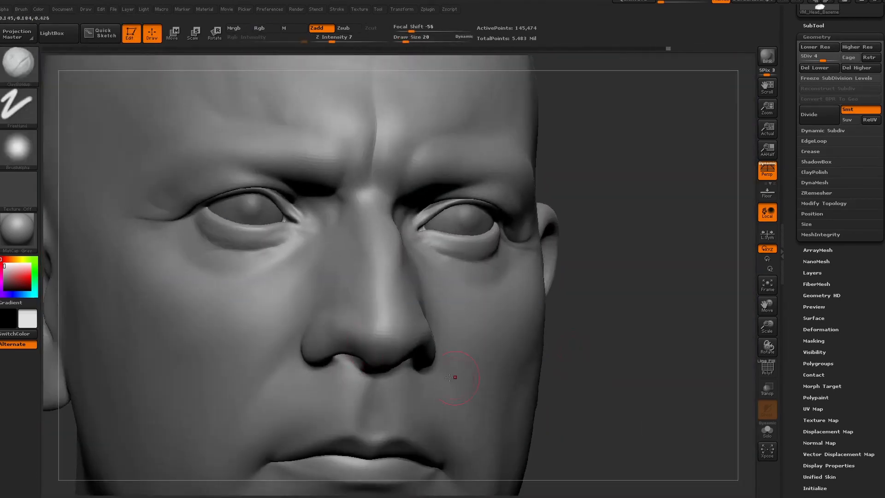
pyautogui.moveTo(402, 38); pyautogui.dragTo(404, 39)
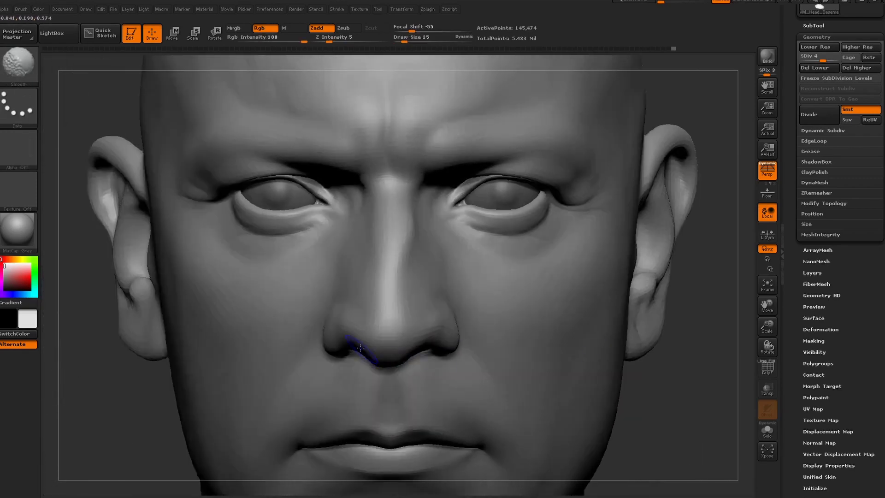
pyautogui.click(62, 9)
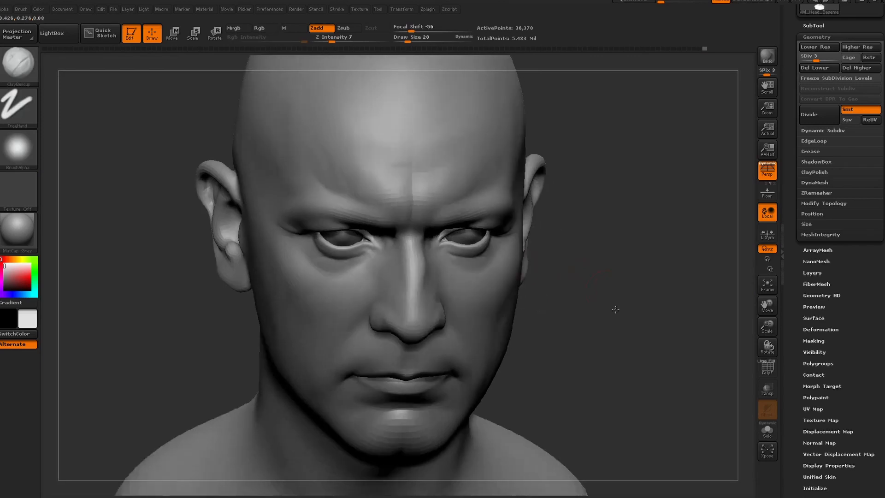
pyautogui.moveTo(553, 276); pyautogui.dragTo(580, 285)
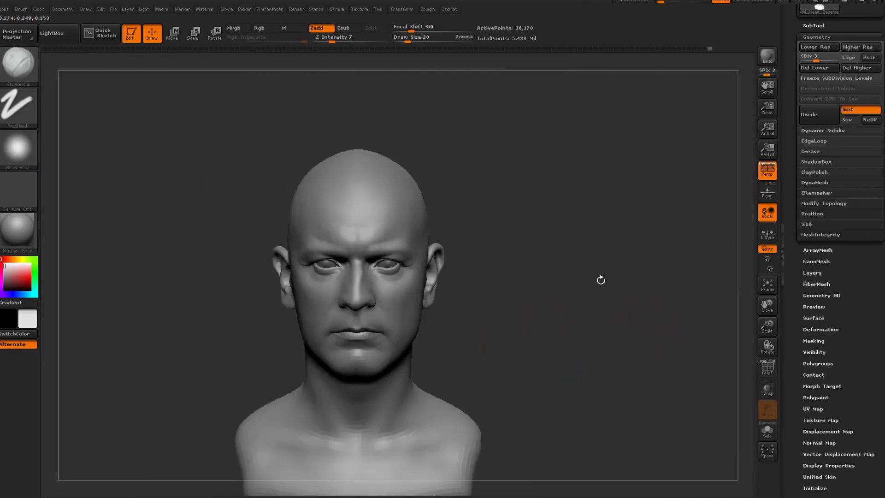
pyautogui.moveTo(600, 278); pyautogui.dragTo(614, 299)
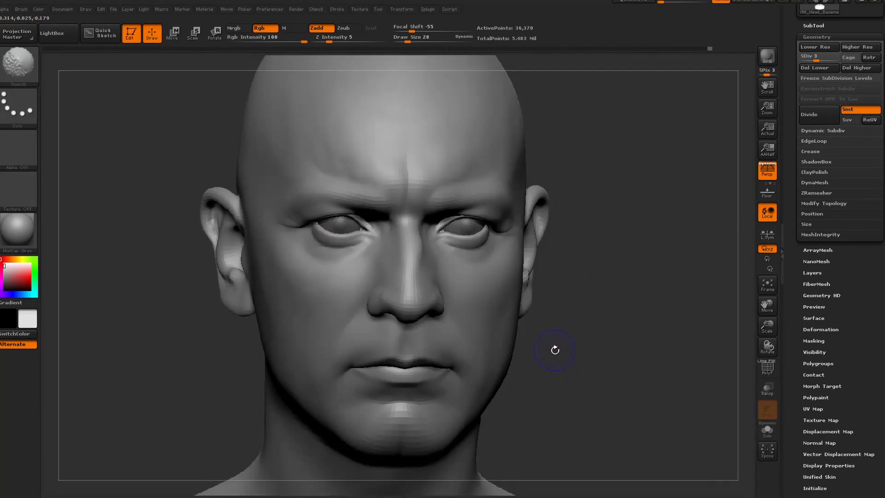
# Step: Try BasicMaterial and BumpViewerMaterial on the head and adjust the light direction to match the photo's shading
pyautogui.click(28, 226)
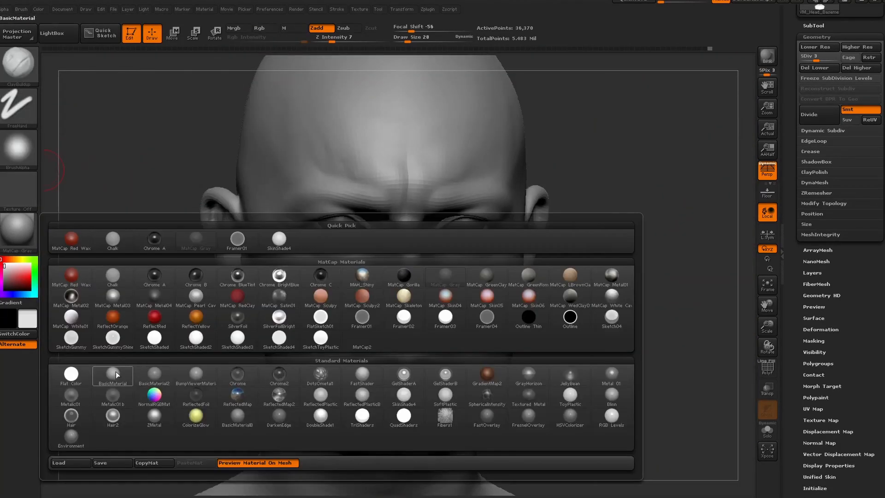
pyautogui.click(115, 371)
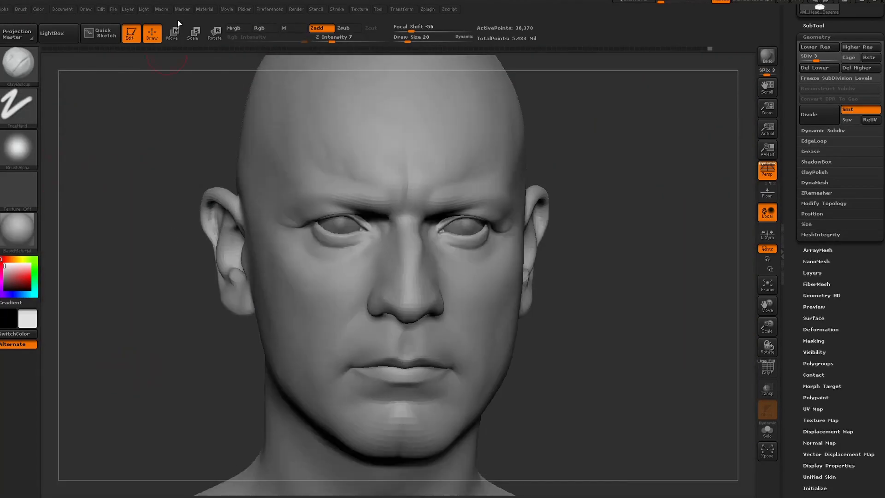
pyautogui.click(143, 9)
pyautogui.moveTo(171, 56); pyautogui.dragTo(179, 48)
pyautogui.press('shift')
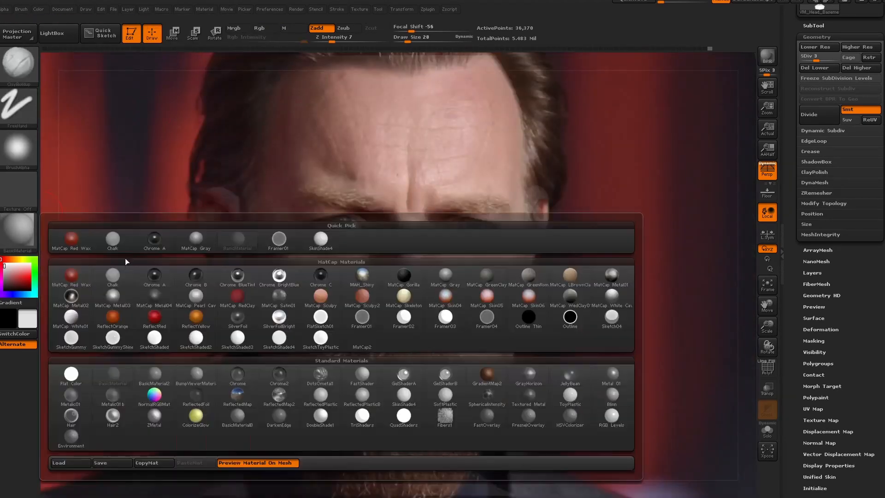
pyautogui.click(162, 292)
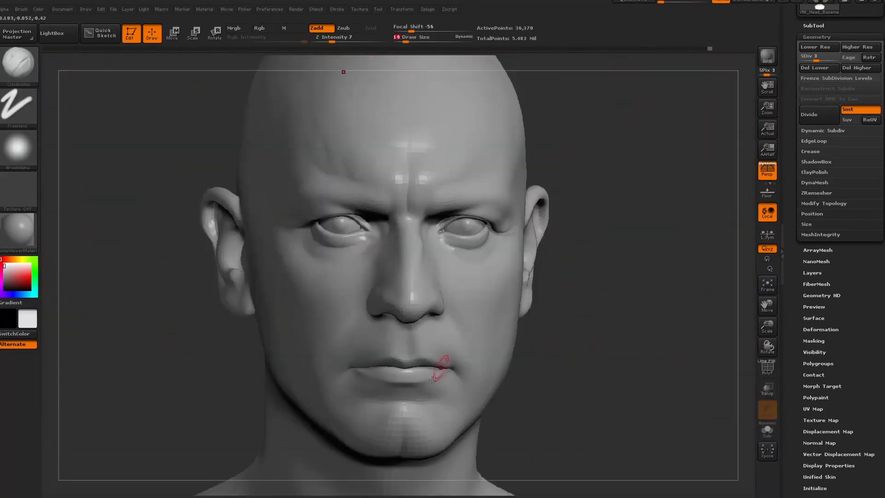
# Step: Compare the facial features of the sculpt with the overlaid photo by repeatedly toggling the reference
pyautogui.press('shift')
pyautogui.hotkey('shift', 'z')
pyautogui.hotkey('shift', 'z')
pyautogui.hotkey('shift', 'z')
pyautogui.hotkey('shift', 'z')
pyautogui.hotkey('shift', 'z')
pyautogui.hotkey('shift', 'z')
pyautogui.hotkey('shift', 'z')
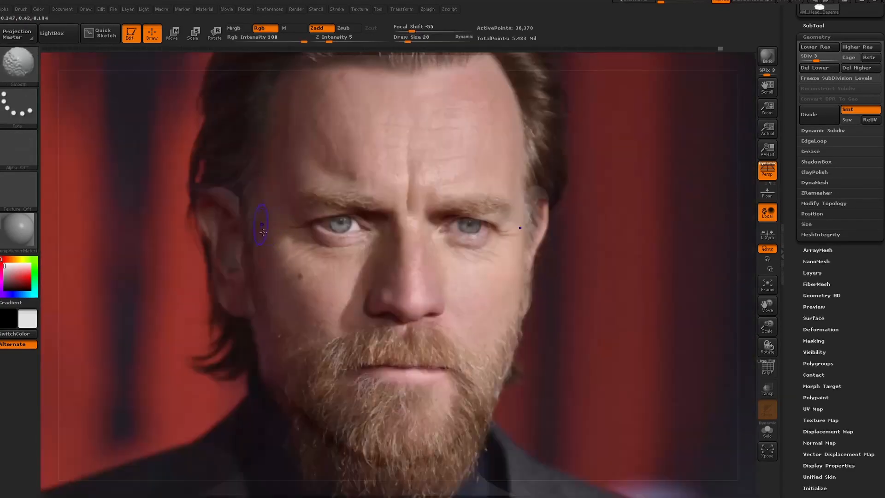
pyautogui.hotkey('shift', 'z')
# Step: Set the material back to MatCap Gray and inspect the nose, mouth and chin up close
pyautogui.click(18, 231)
pyautogui.click(19, 231)
pyautogui.click(16, 235)
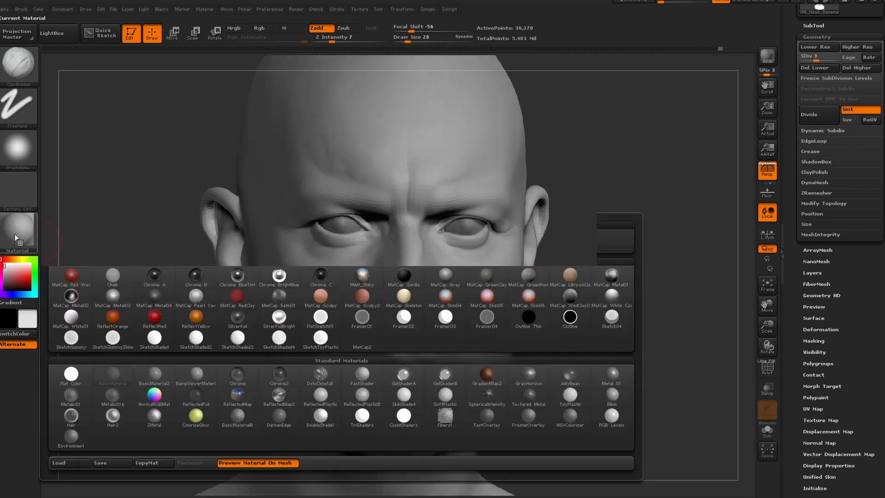
pyautogui.click(201, 245)
pyautogui.moveTo(119, 361)
pyautogui.mouseDown()
pyautogui.moveTo(137, 361)
pyautogui.moveTo(155, 186)
pyautogui.mouseUp()
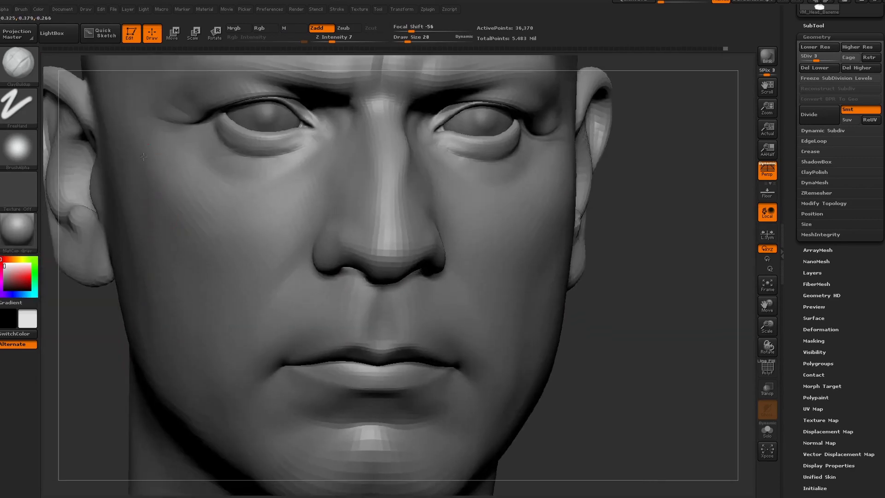
pyautogui.moveTo(143, 156)
pyautogui.mouseDown()
pyautogui.moveTo(92, 158)
pyautogui.moveTo(107, 158)
pyautogui.mouseUp()
pyautogui.moveTo(722, 49)
pyautogui.mouseDown()
pyautogui.moveTo(708, 49)
pyautogui.moveTo(724, 50)
pyautogui.mouseUp()
pyautogui.keyDown('alt'); pyautogui.moveTo(691, 116); pyautogui.dragTo(686, 350); pyautogui.keyUp('alt')
# Step: Recall the reference-aligned view and compare the cheeks, nose and mouth with the overlaid photo
pyautogui.click(64, 7)
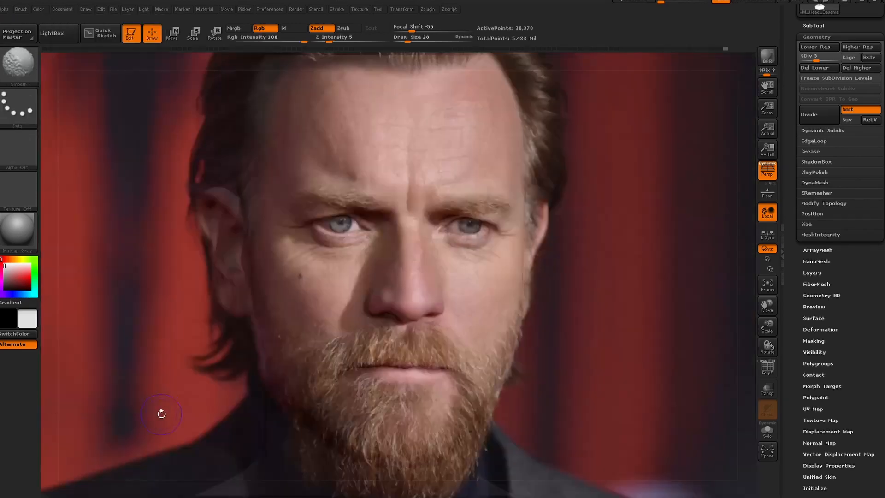
pyautogui.hotkey('shift', 'z')
pyautogui.hotkey('shift', 'z')
pyautogui.hotkey('shift', 'z')
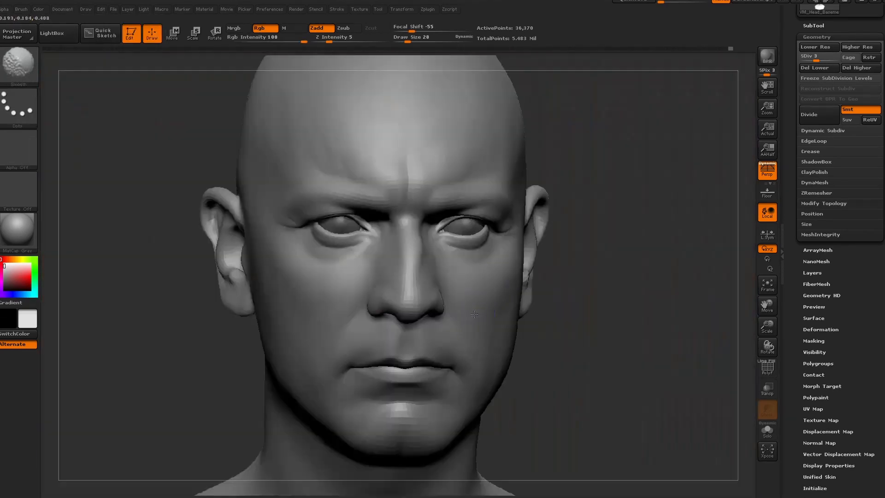
pyautogui.hotkey('shift', 'z')
pyautogui.hotkey('shift', 'z')
# Step: Open the sculpting brush selection
pyautogui.press('b')
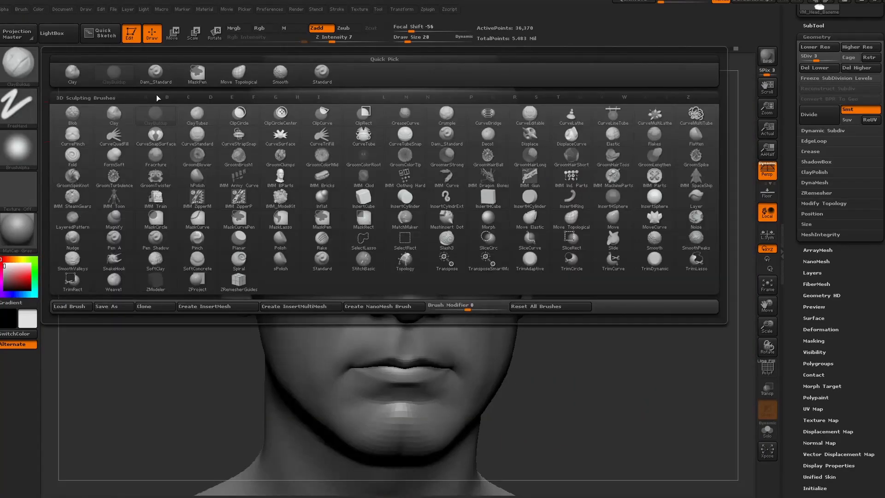